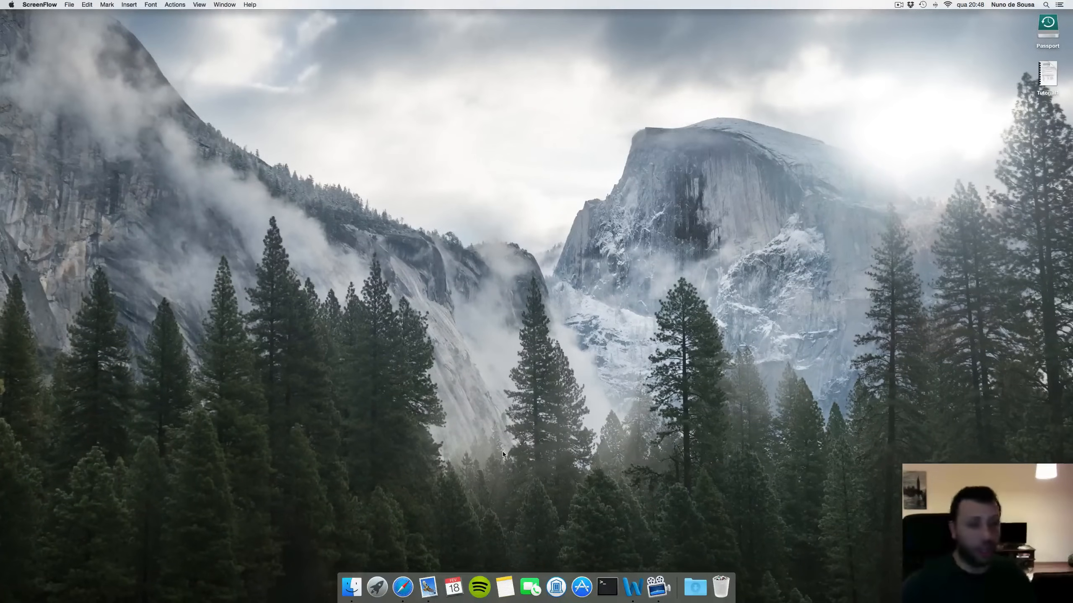
- Search the installed applications for comsol and launch COMSOL Multiphysics
click(377, 586)
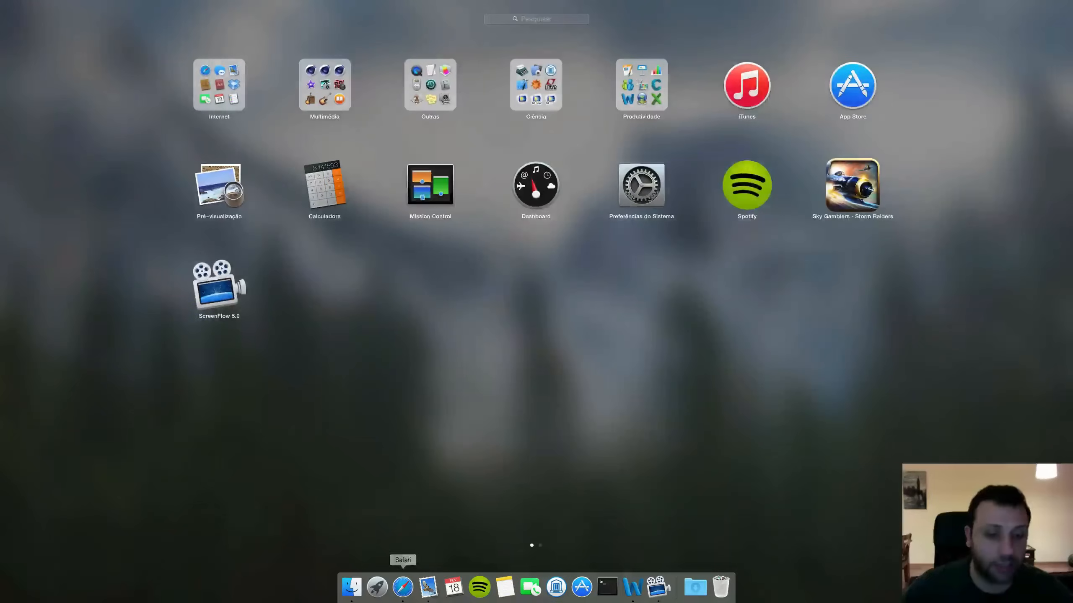
text(comsol)
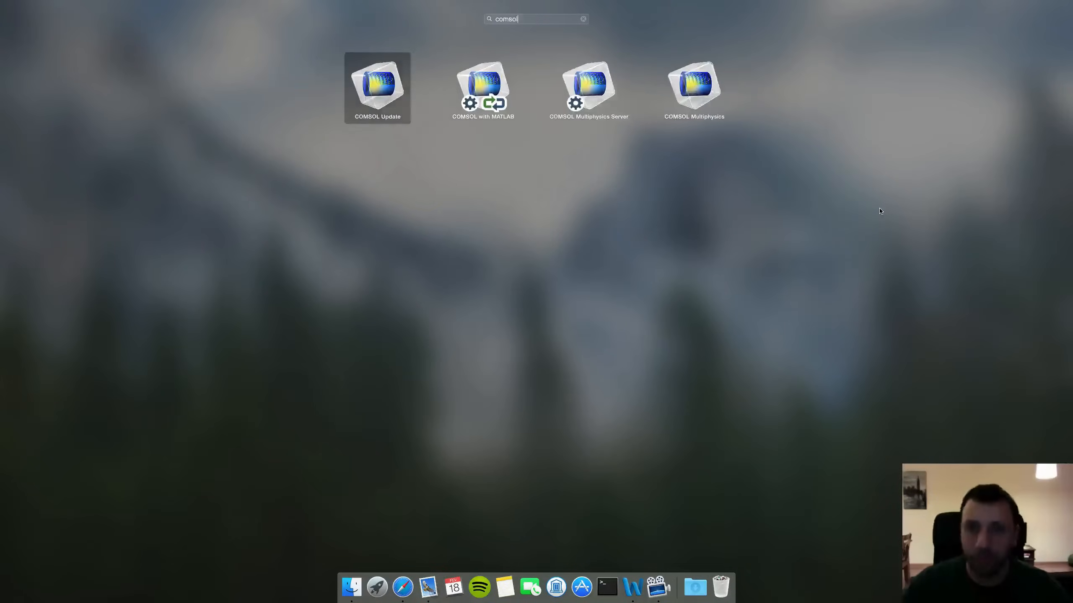
key(Right)
key(Right)
key(Right)
key(Return)
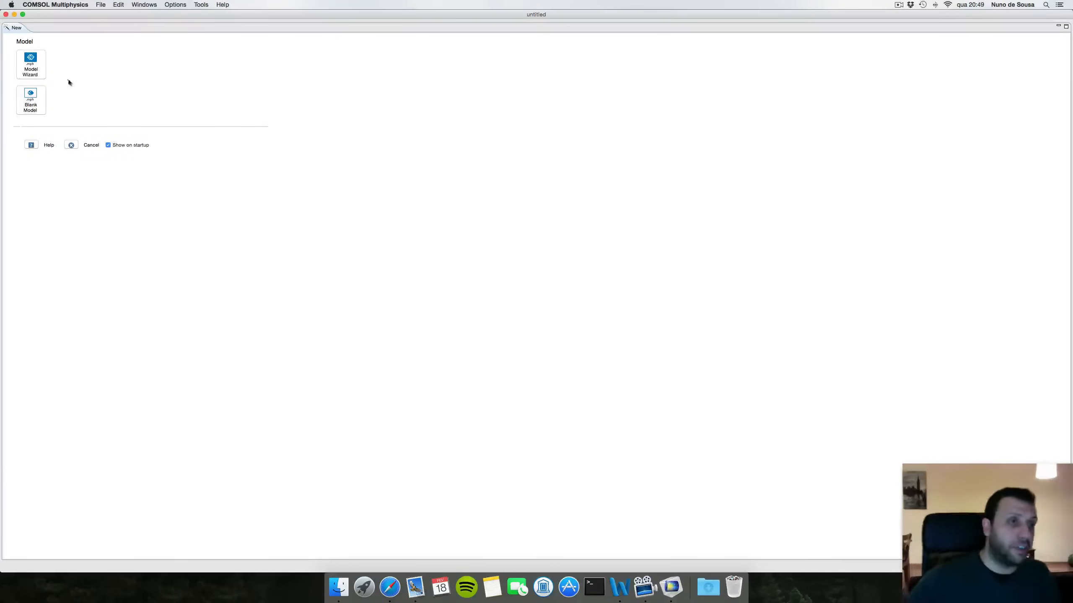
- Start a 3D model with the Model Wizard and select the Electromagnetic Waves, Frequency Domain (emw) physics interface
click(32, 70)
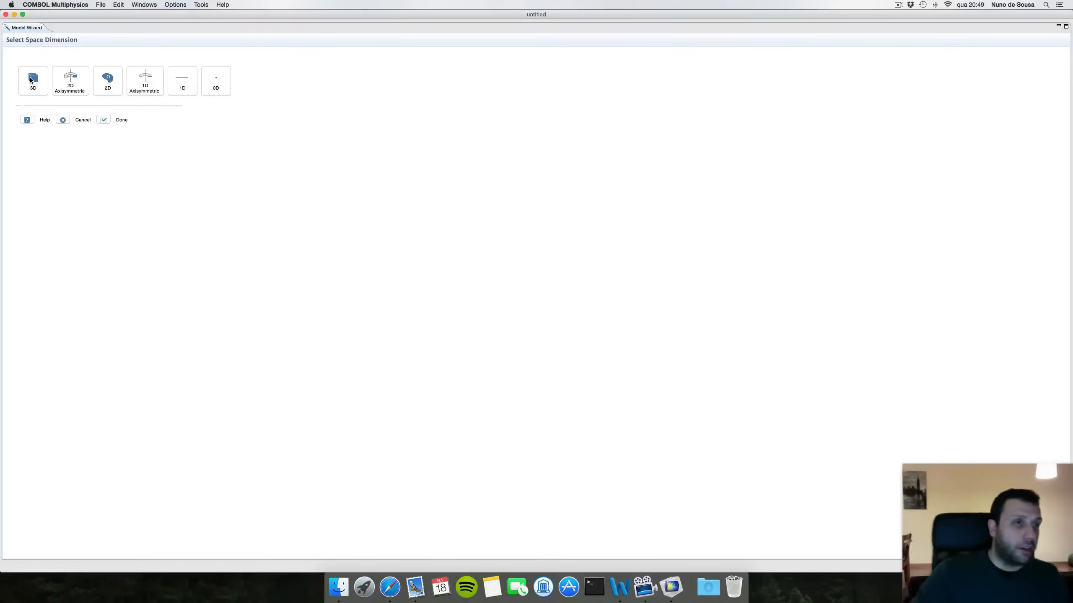
click(31, 80)
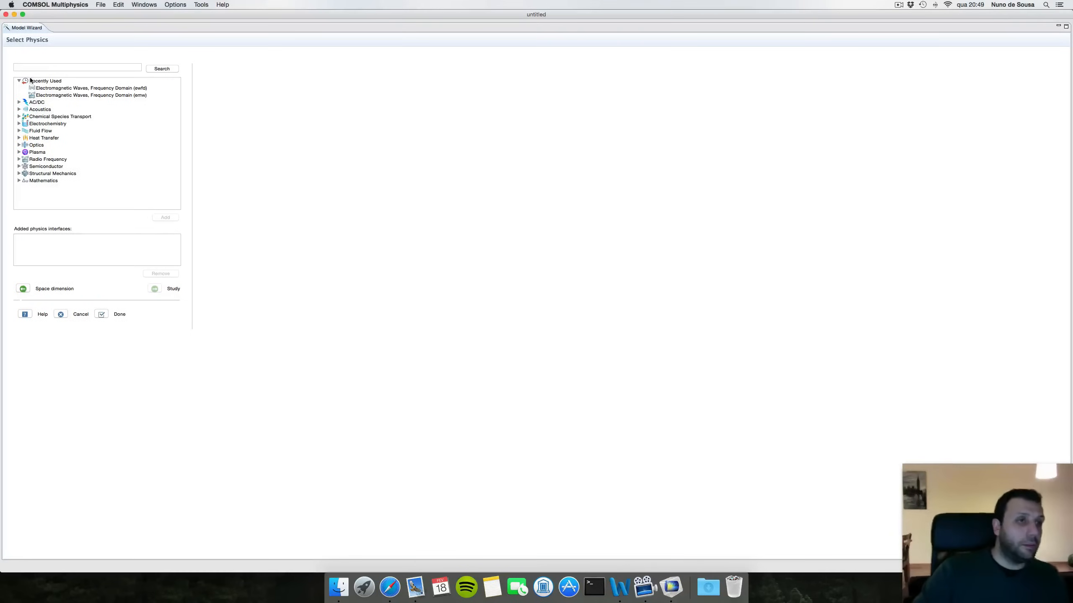
click(89, 96)
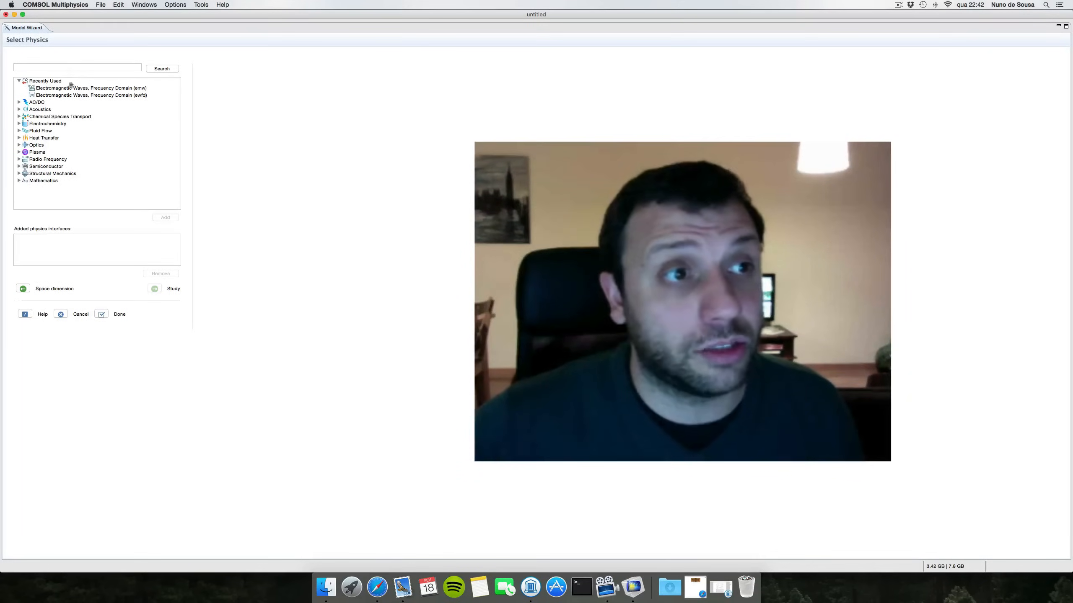
- Compare the descriptions of the Electromagnetic Waves, Frequency Domain interfaces under Radio Frequency and under Wave Optics
click(18, 159)
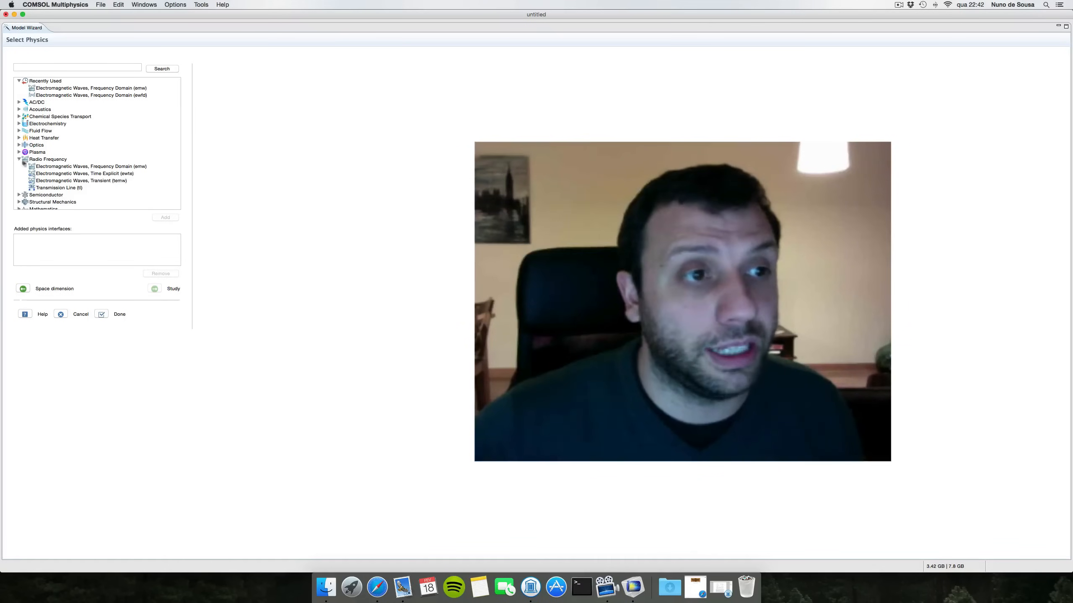
click(46, 174)
click(50, 166)
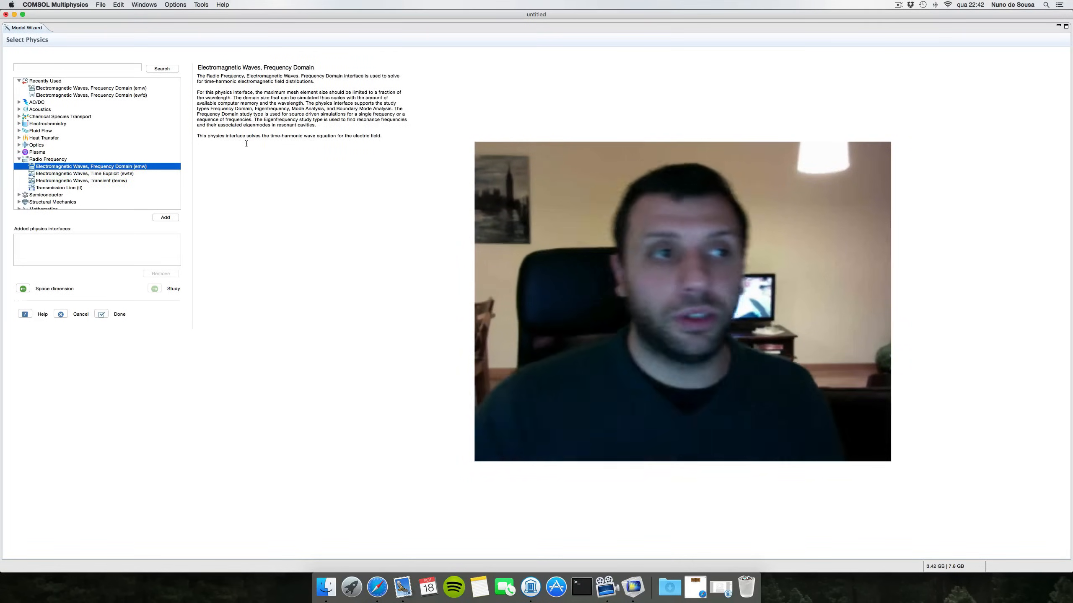
click(19, 145)
click(42, 159)
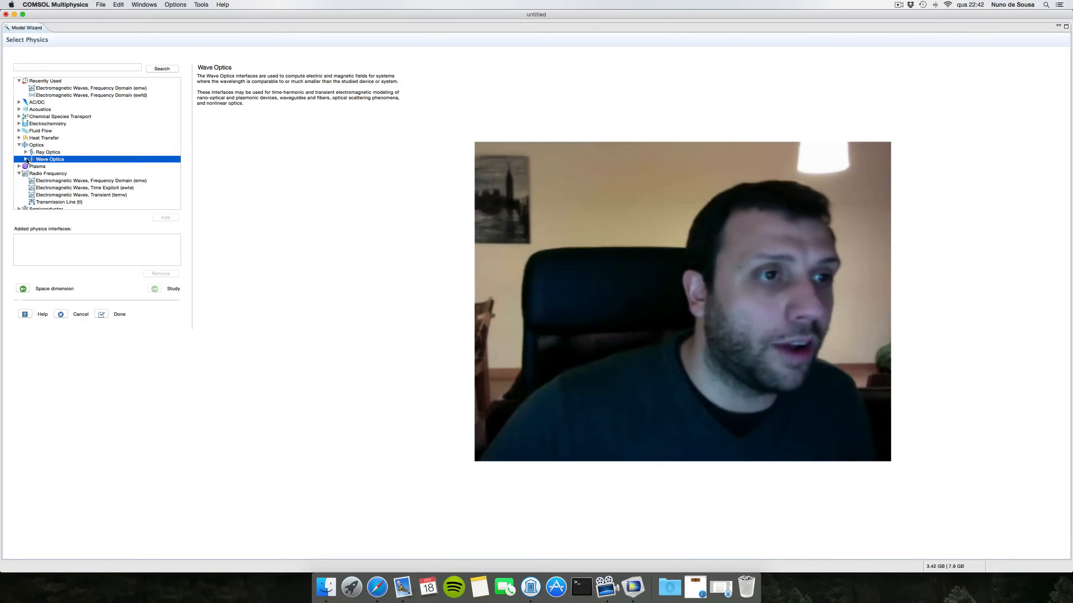
click(25, 159)
click(70, 174)
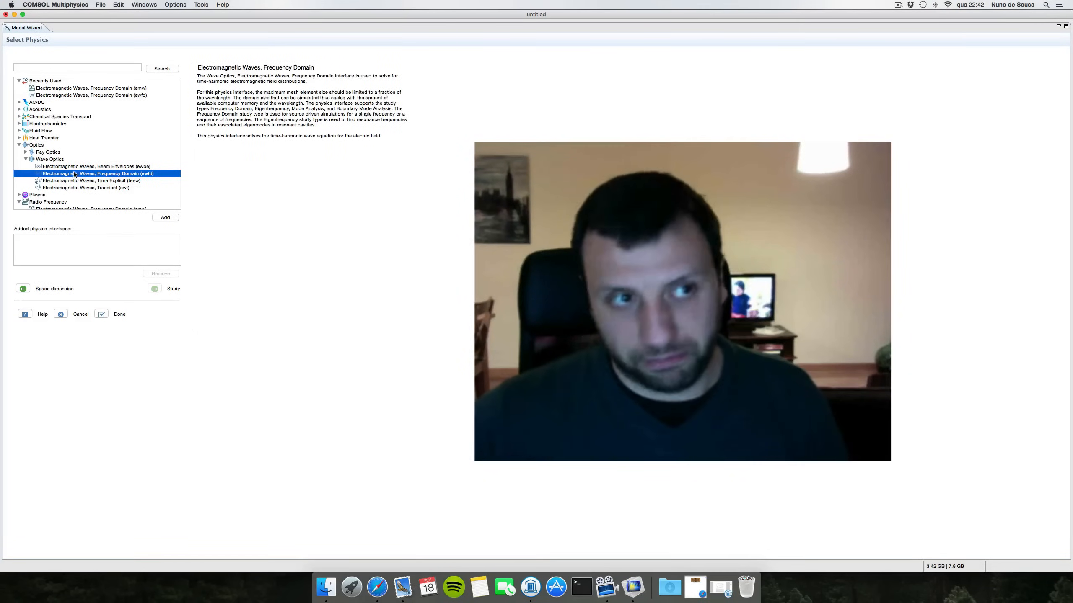
- Add the selected emw physics interface, choose the preset Frequency Domain study and finish the Model Wizard
click(166, 218)
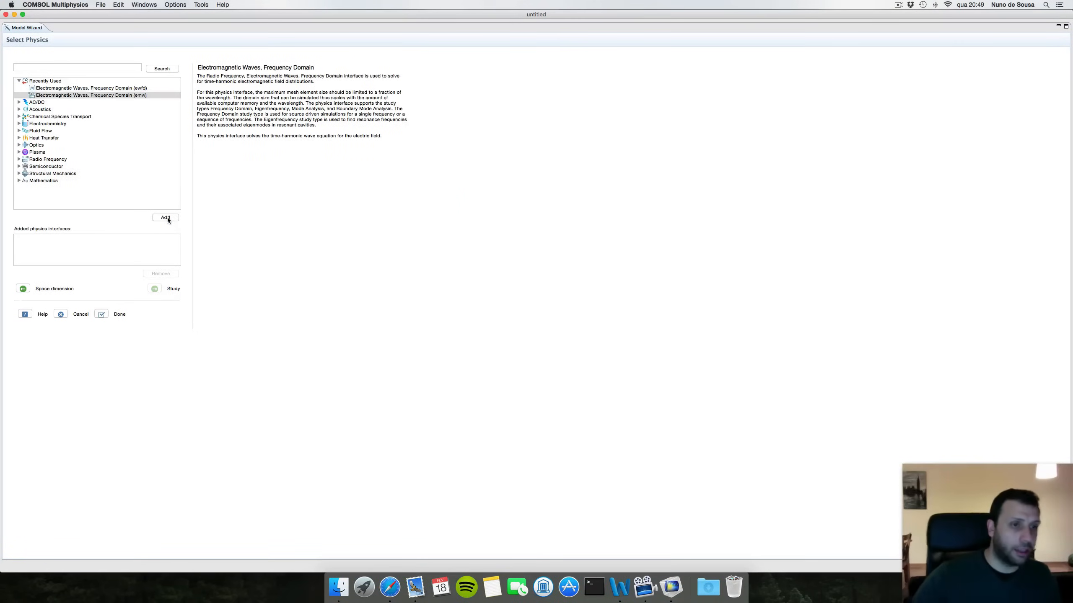
click(154, 289)
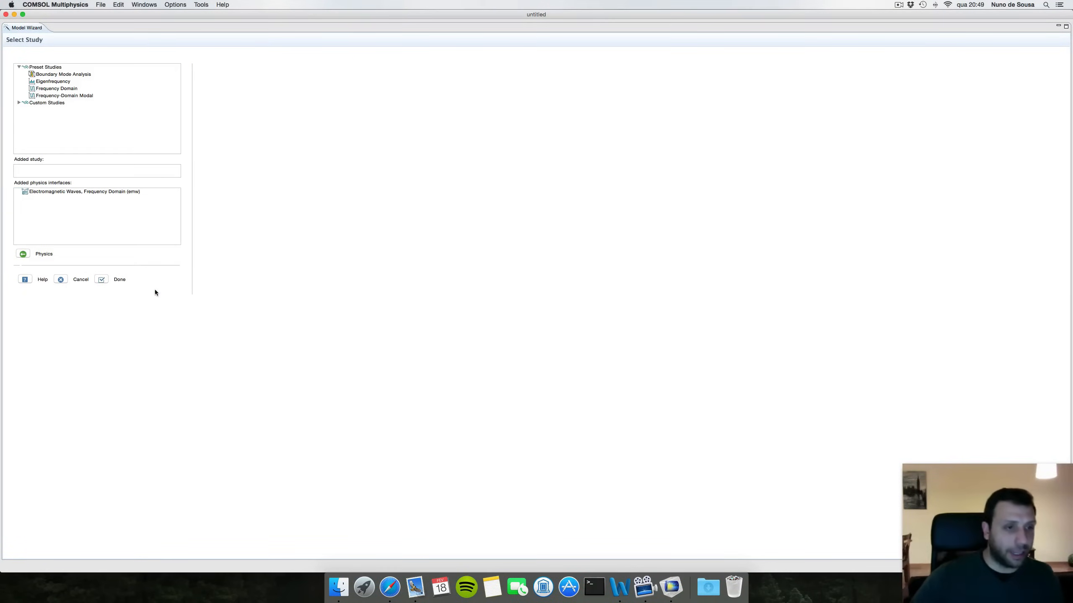
click(52, 90)
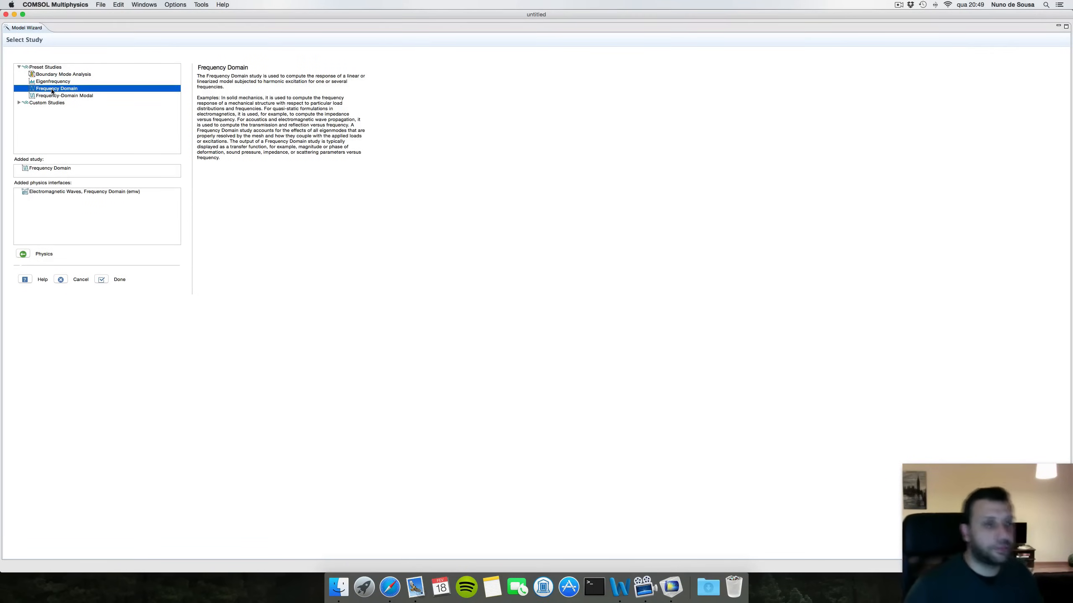
click(102, 280)
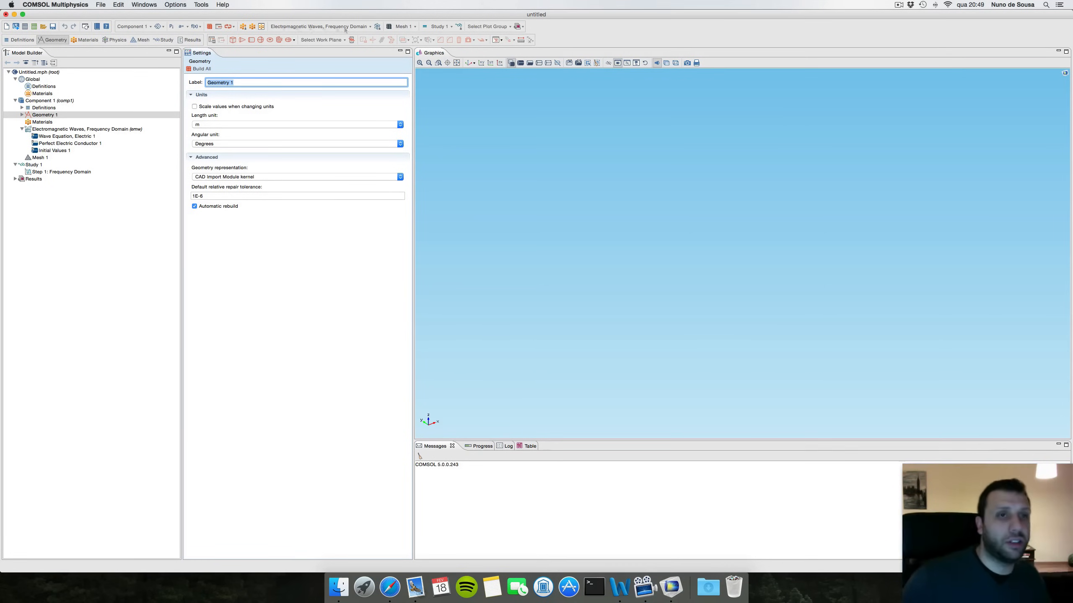
- Add a Parameters node under the model's Global Definitions
click(9, 41)
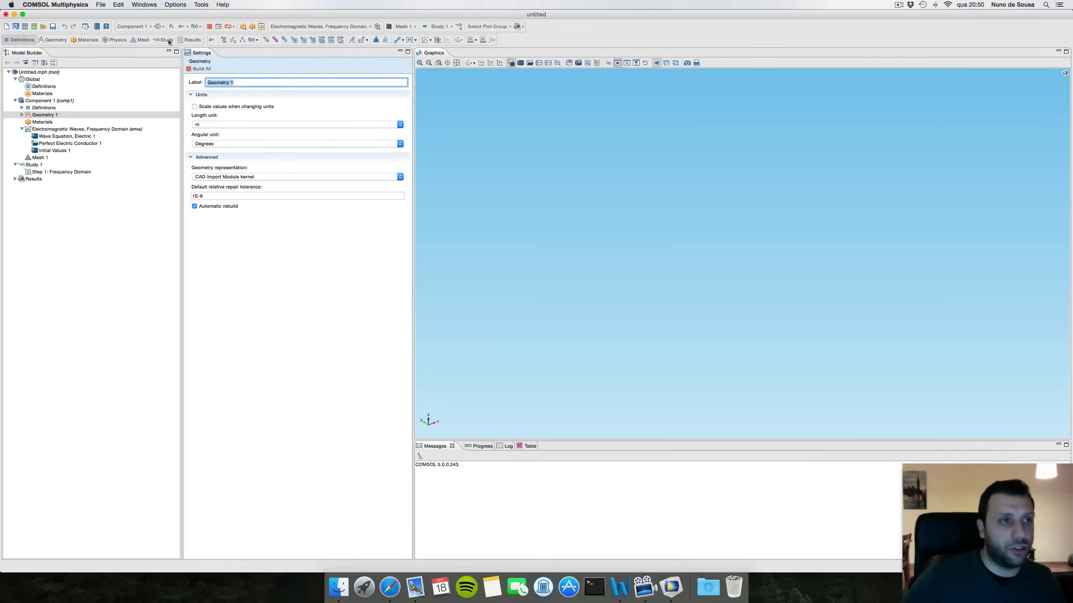
click(33, 80)
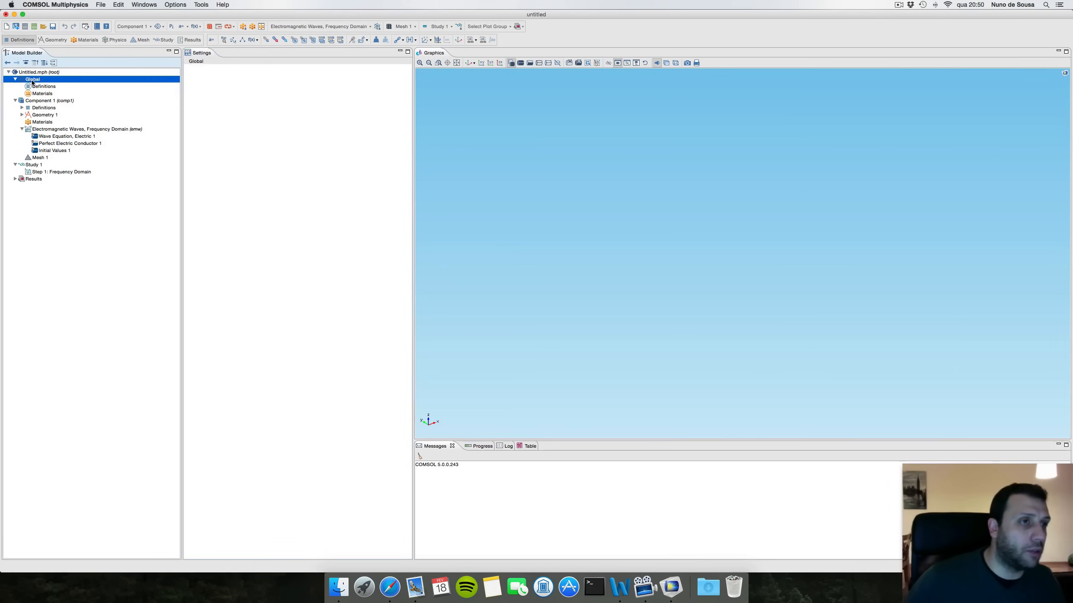
click(36, 87)
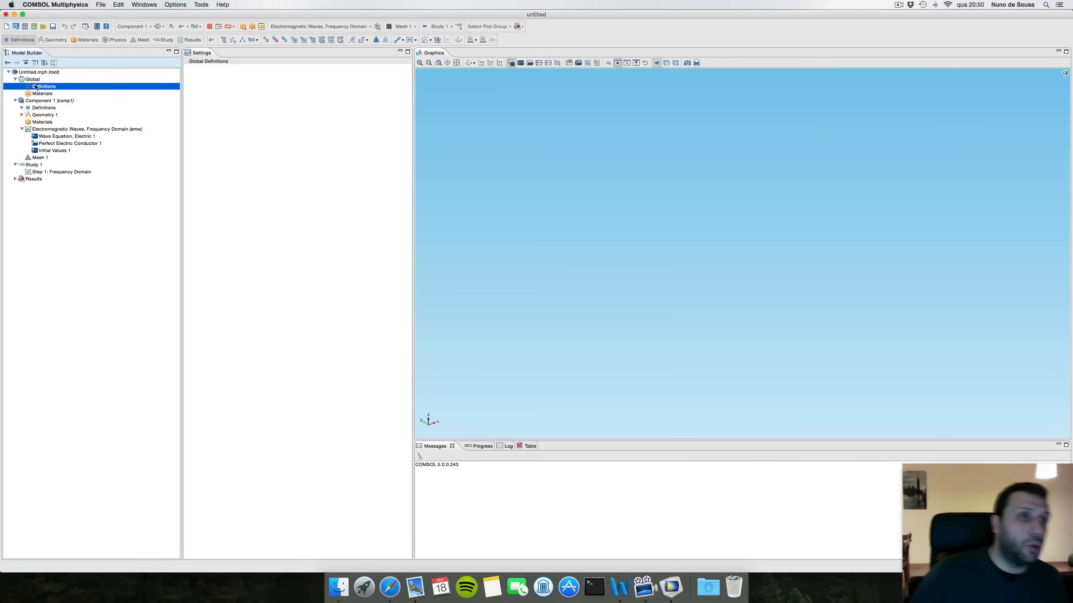
right_click(36, 87)
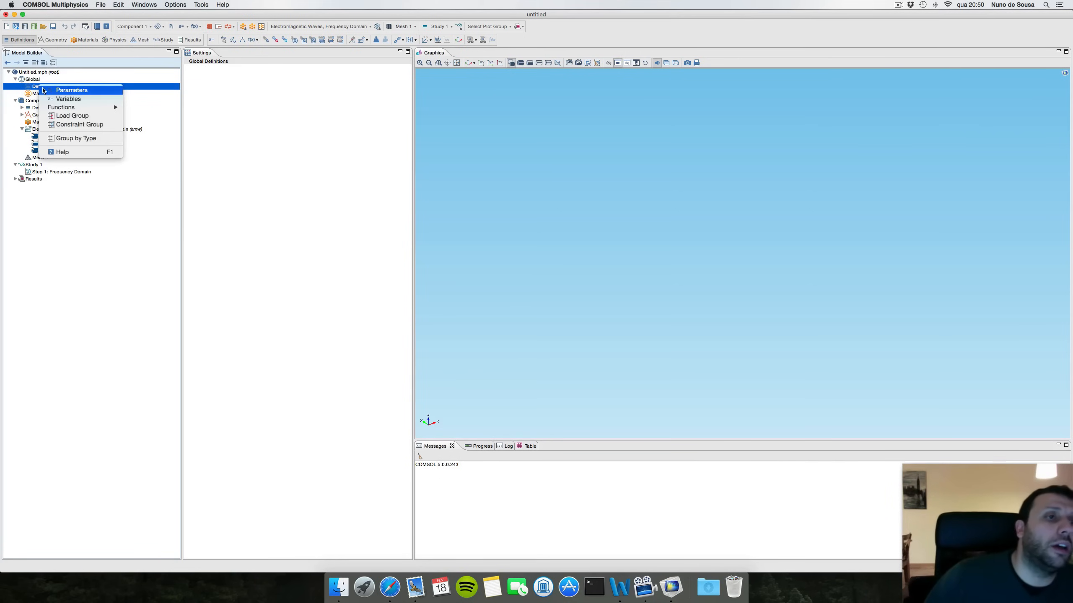
click(72, 90)
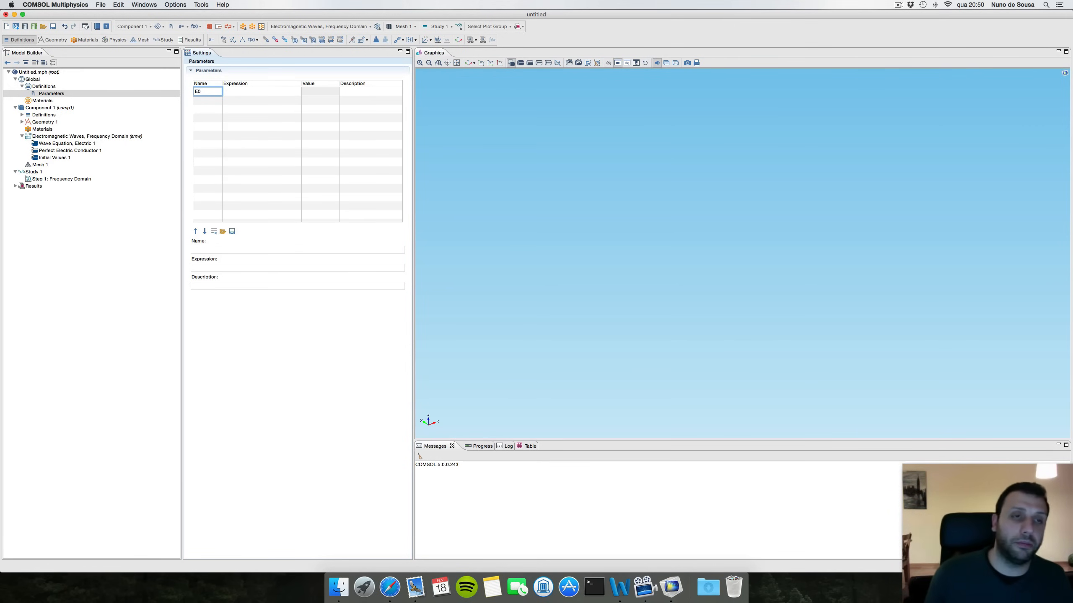
- Define the parameter E0 with the expression 1[V/m] and the description "Electromagnetic Field"
key(Tab)
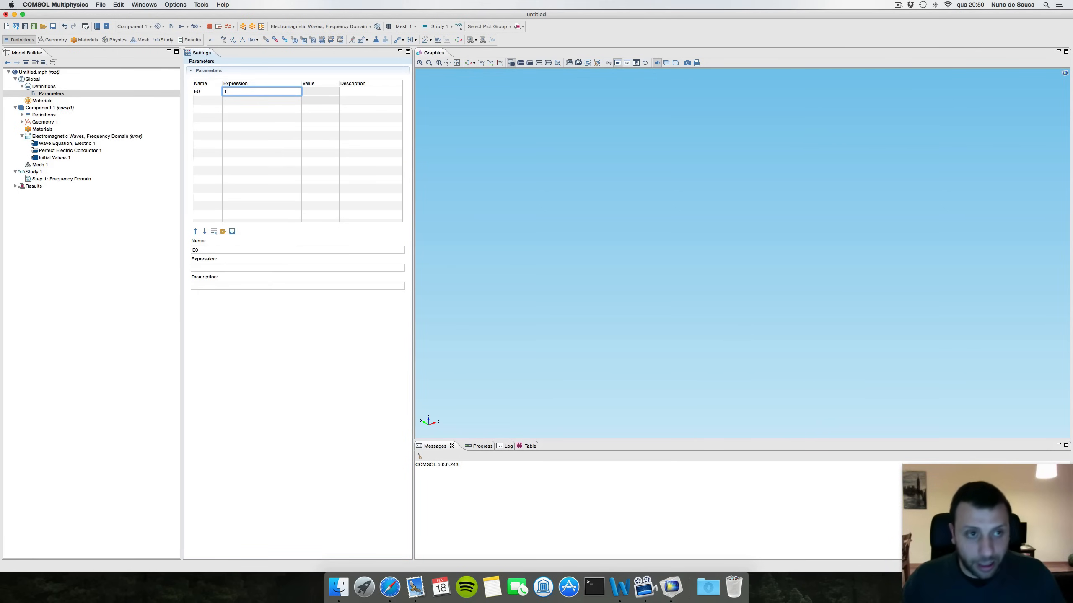
text(1[V/m])
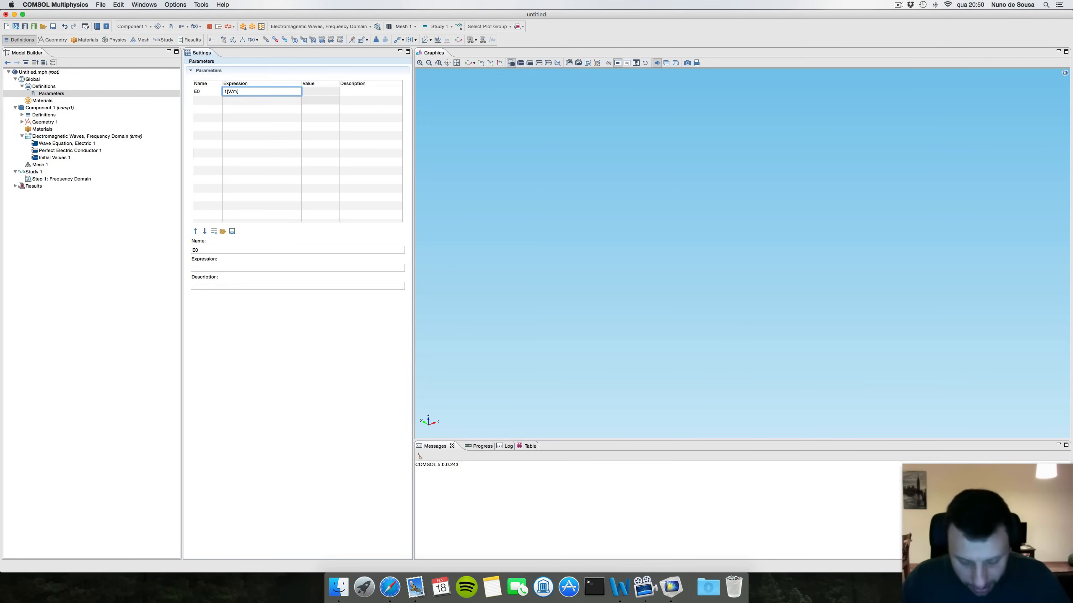
key(Tab)
key(Tab)
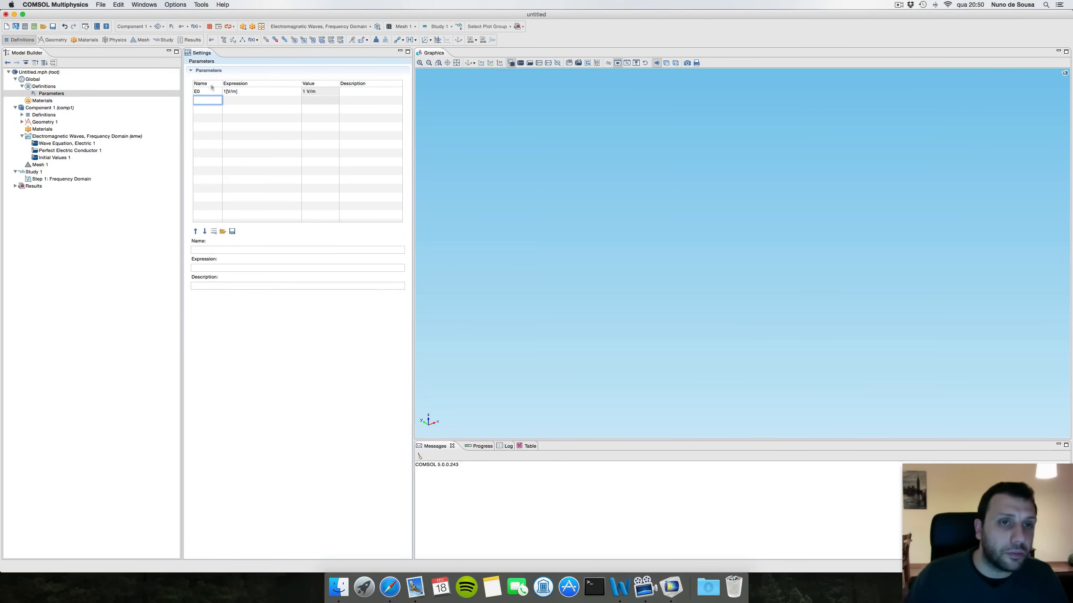
click(345, 91)
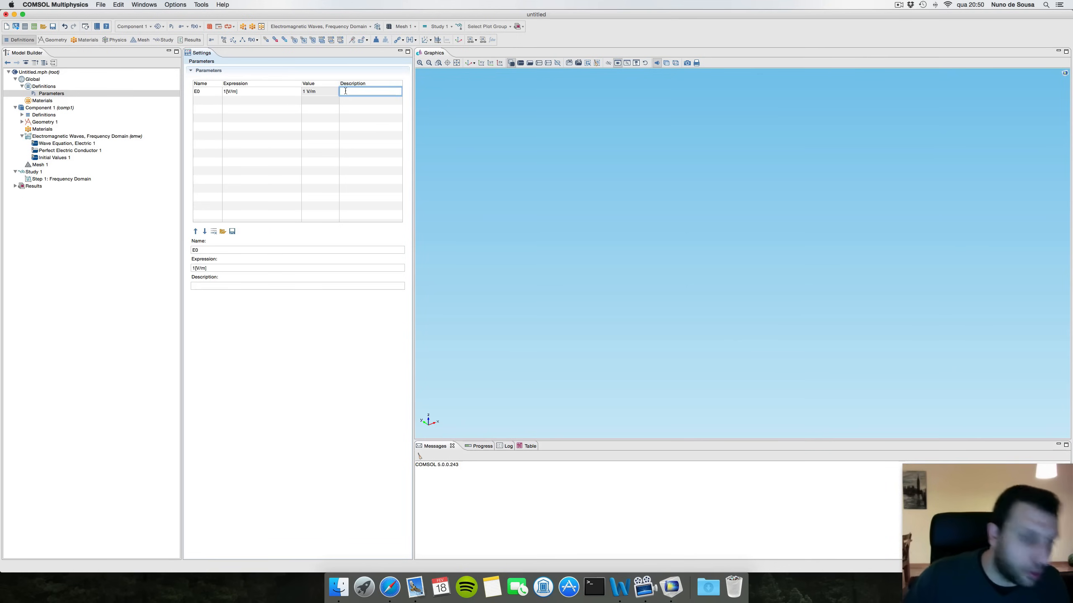
text(E)
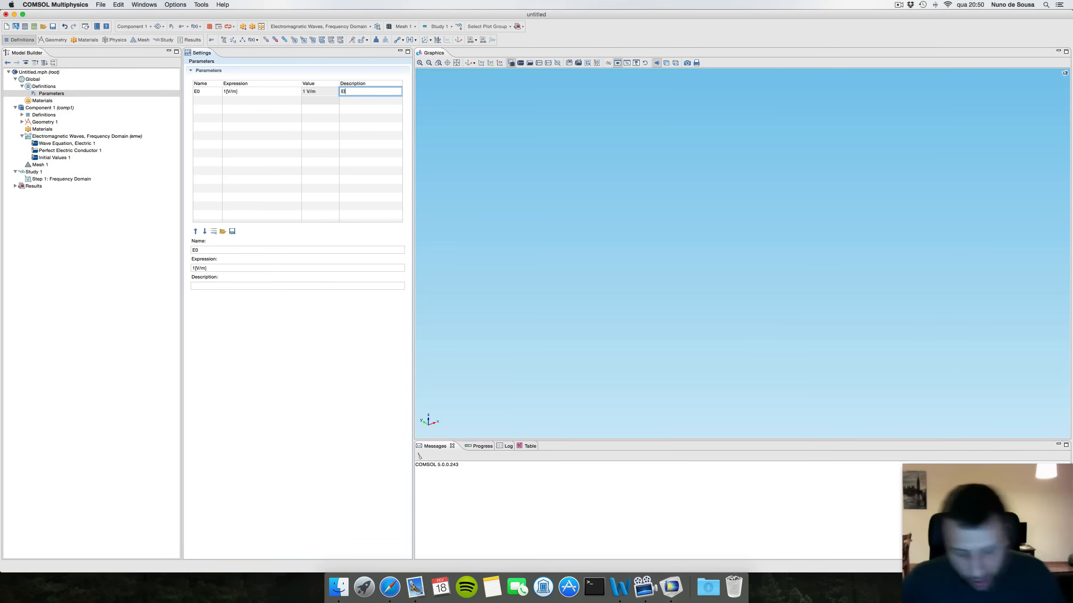
text(lectromagneti)
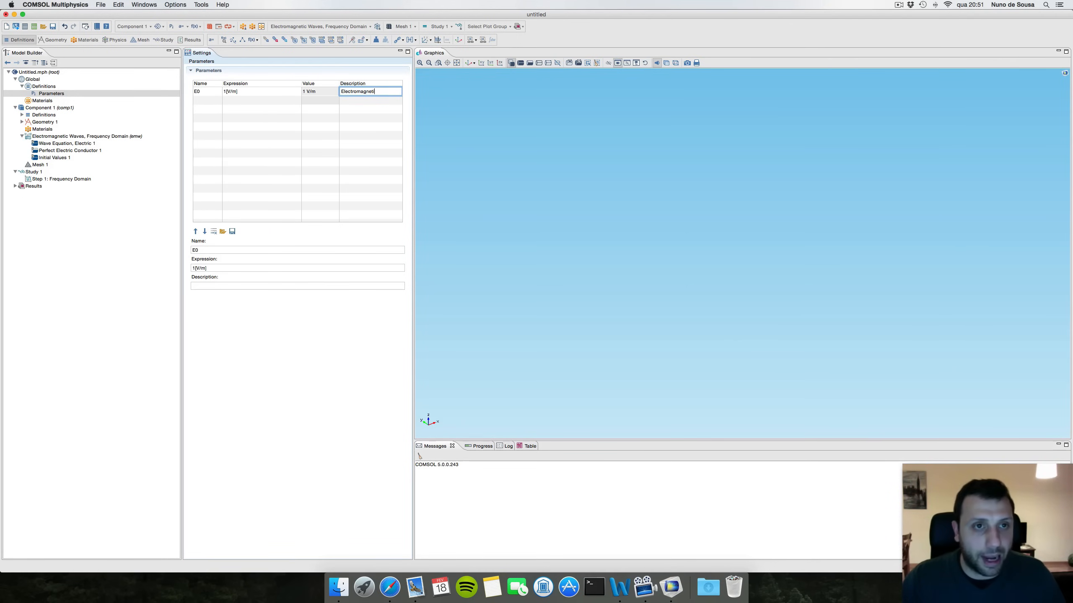
text(c Field)
key(Return)
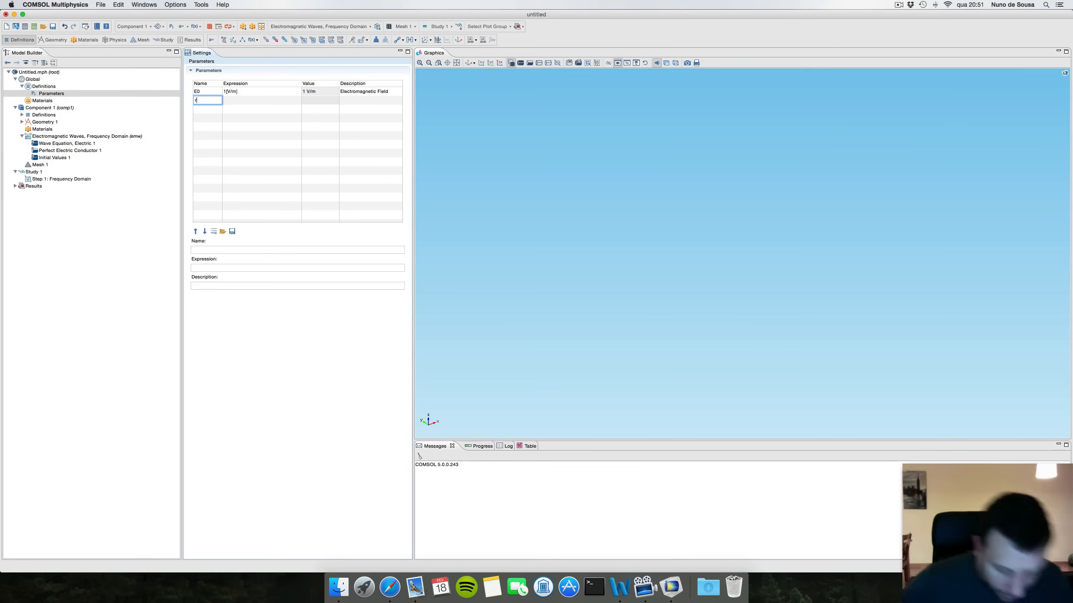
- Add a parameter named radius with the expression 230 and the description "Radius of the sphere"
text(radius)
key(Tab)
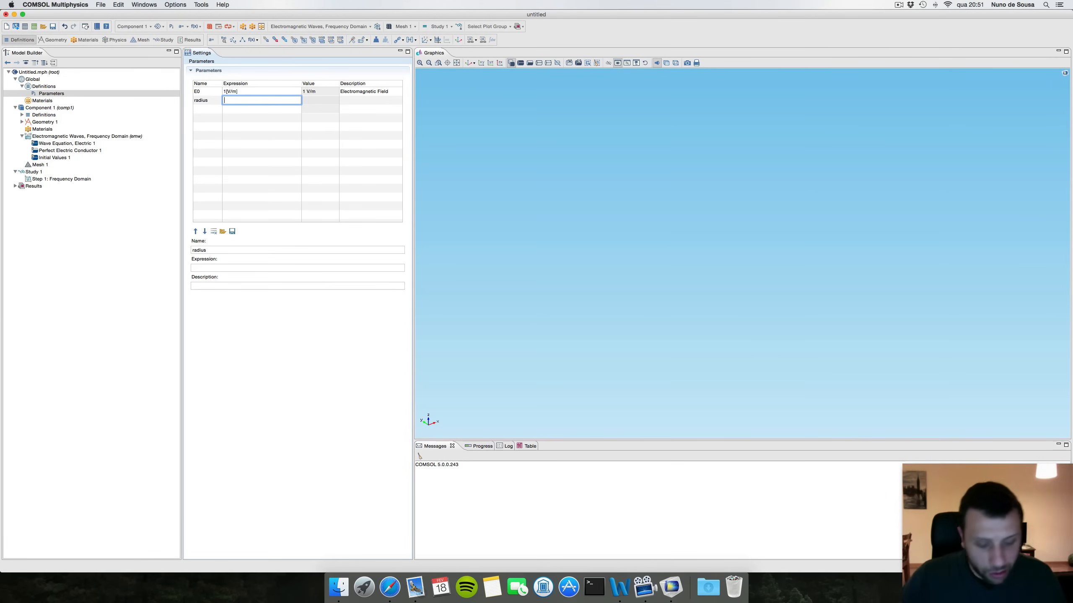
text(230)
key(Tab)
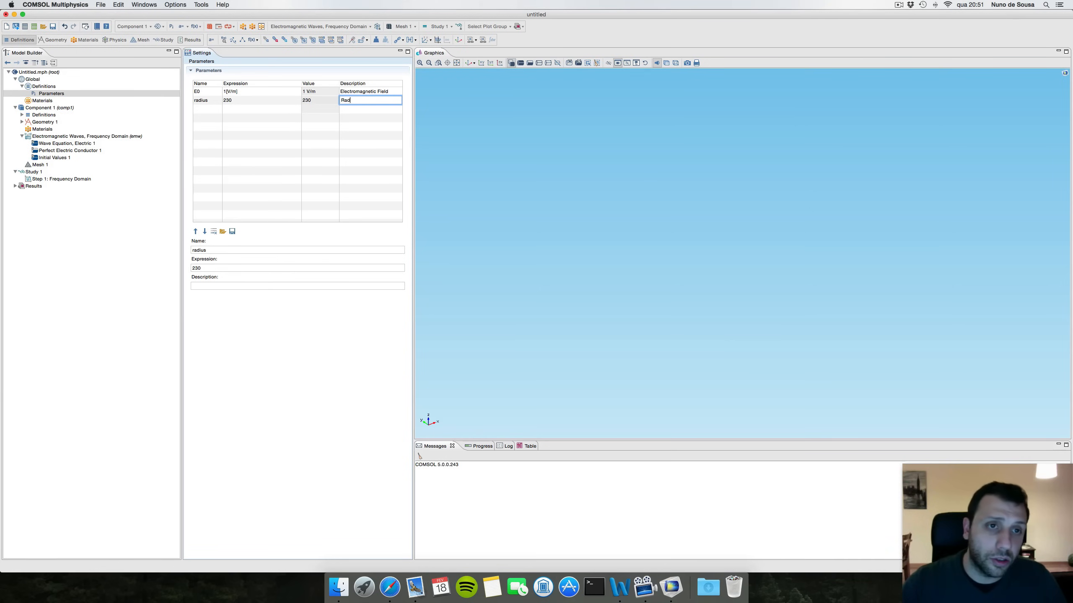
text(of the sphere)
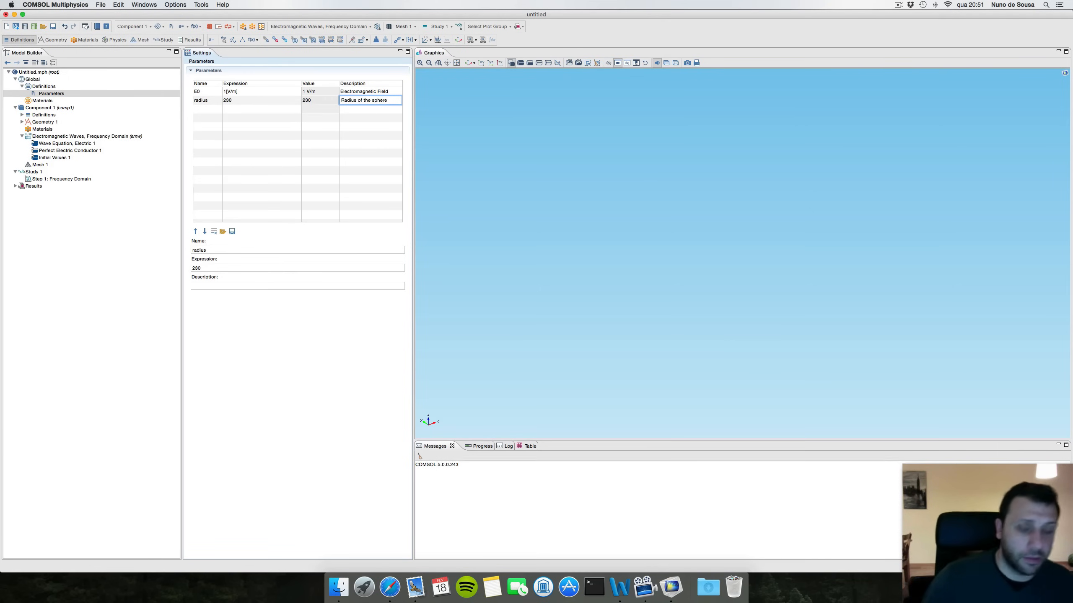
key(Tab)
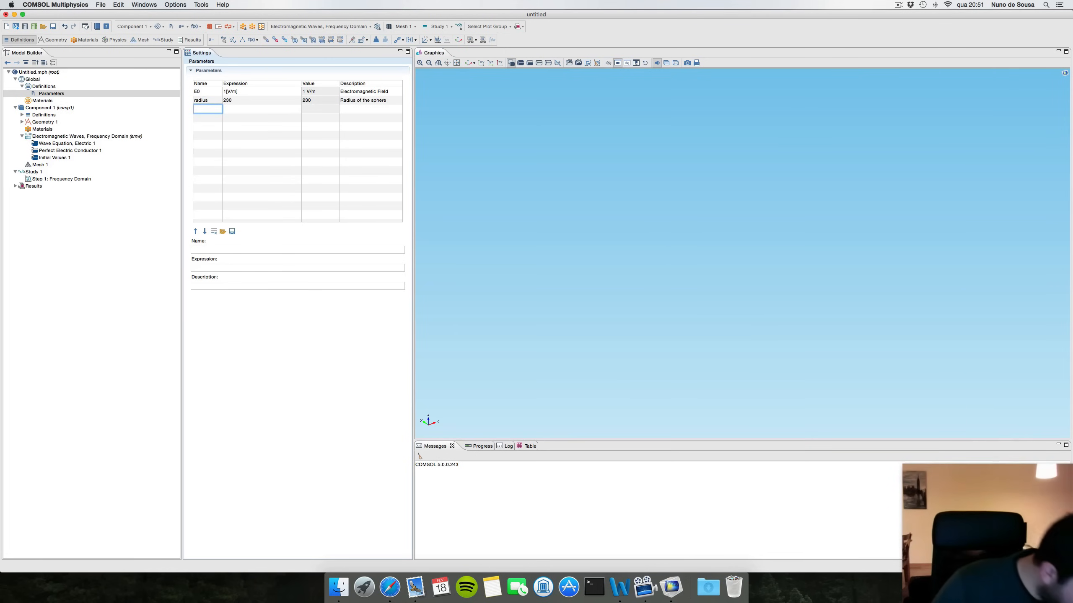
- Add a parameter named r_pml with the expression 10*radius and the description "Radius of the PML"
text(r_pml)
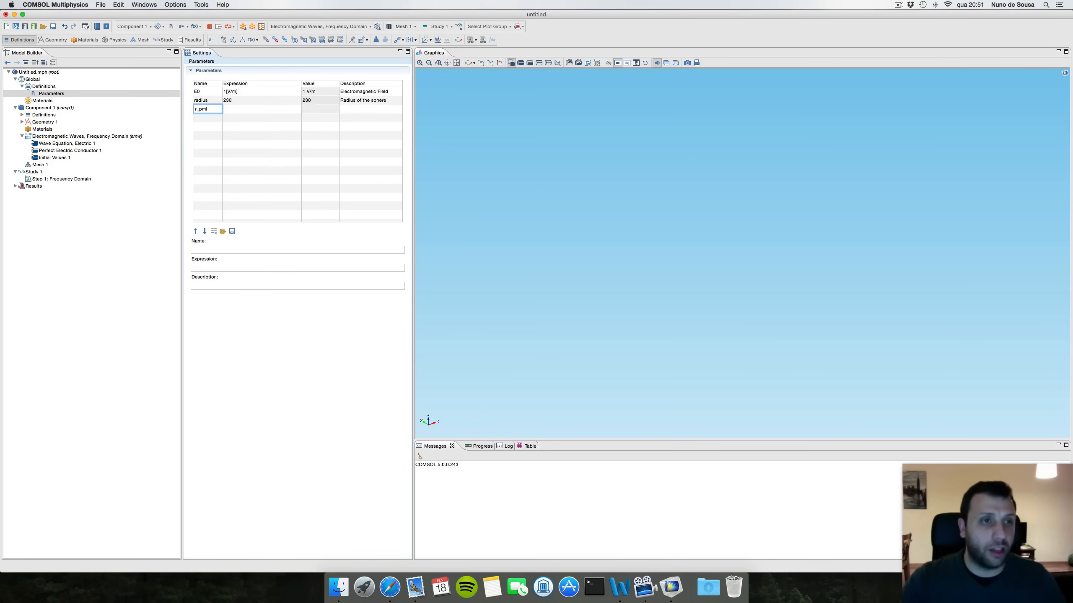
click(262, 108)
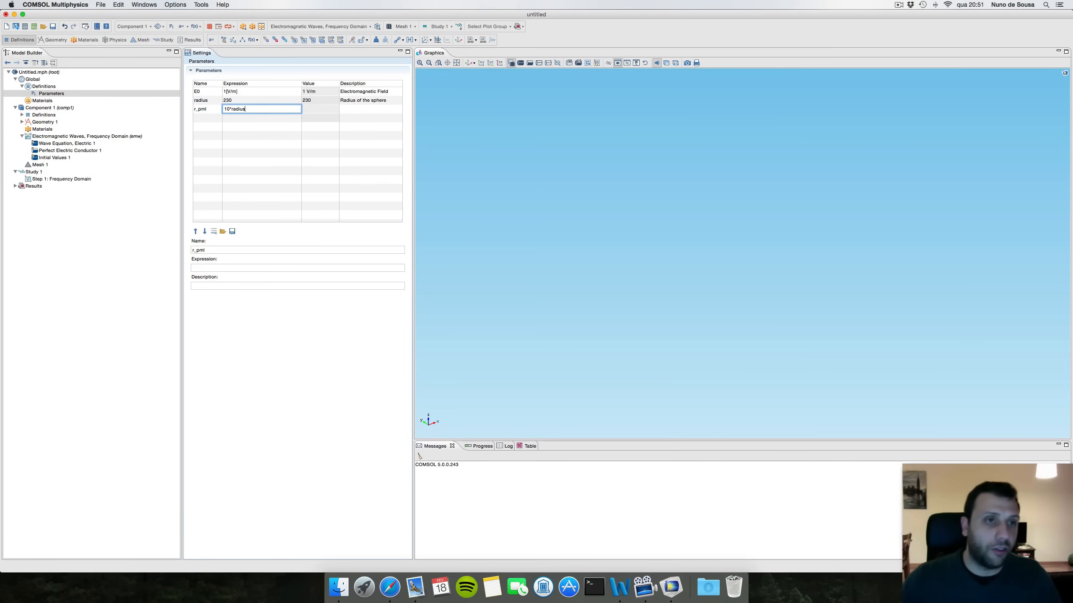
text(10*radius)
key(Tab)
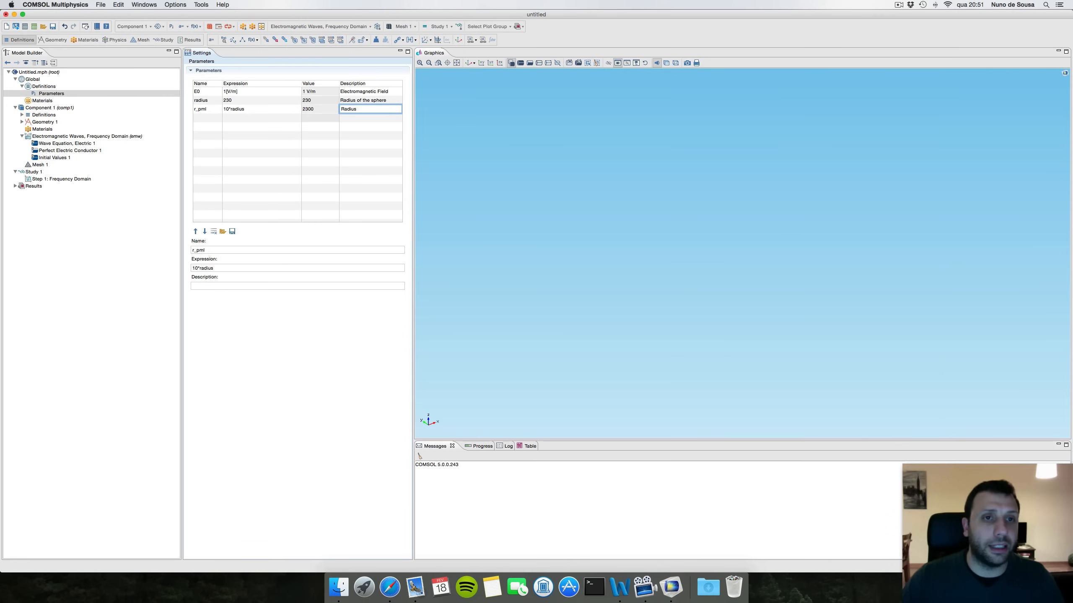
text(Radius of the PM)
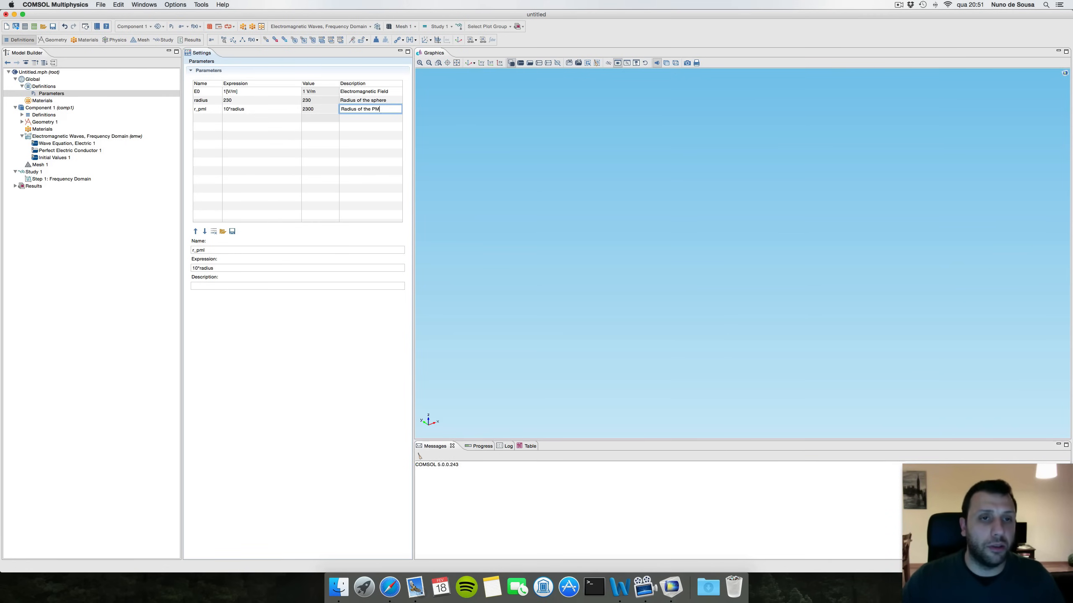
text(L)
key(Tab)
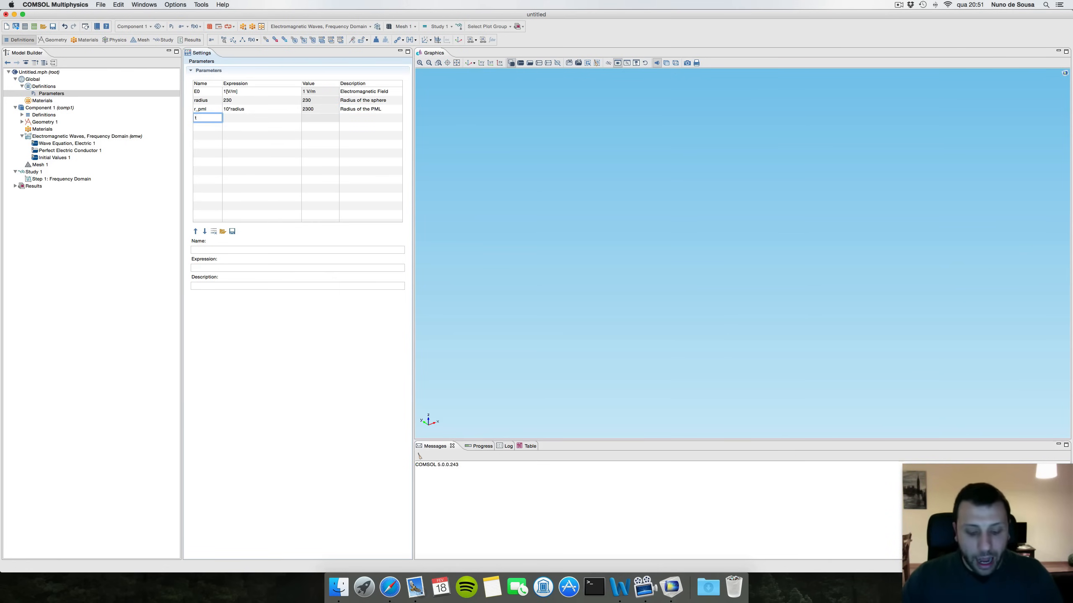
- Add a parameter named t_pml with the expression 3*radius and the description "Thickness of the PML"
text(t_th)
key(BackSpace)
key(BackSpace)
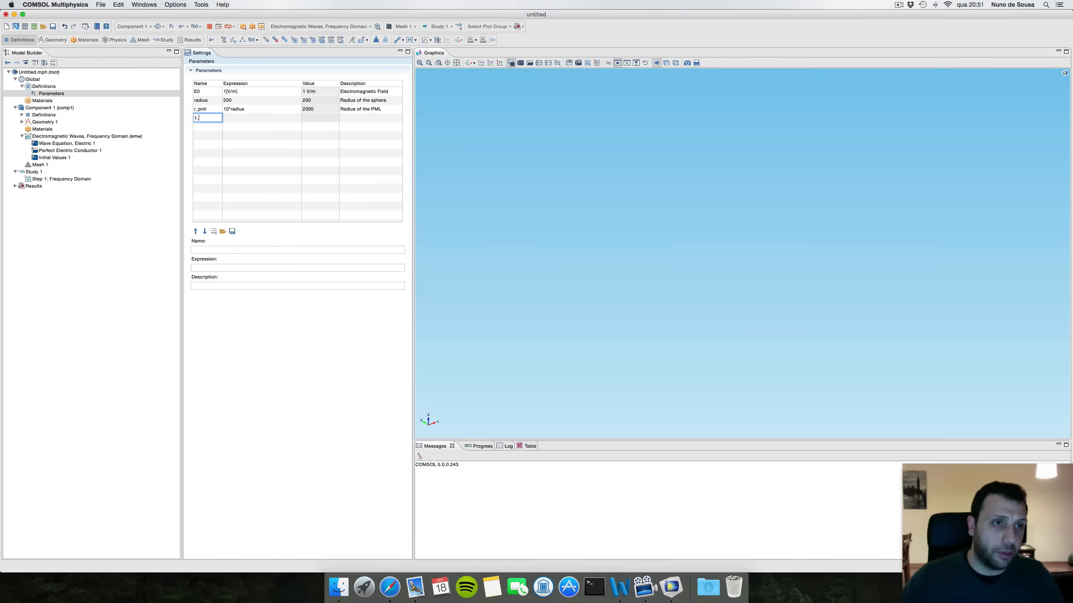
text(pml)
key(Tab)
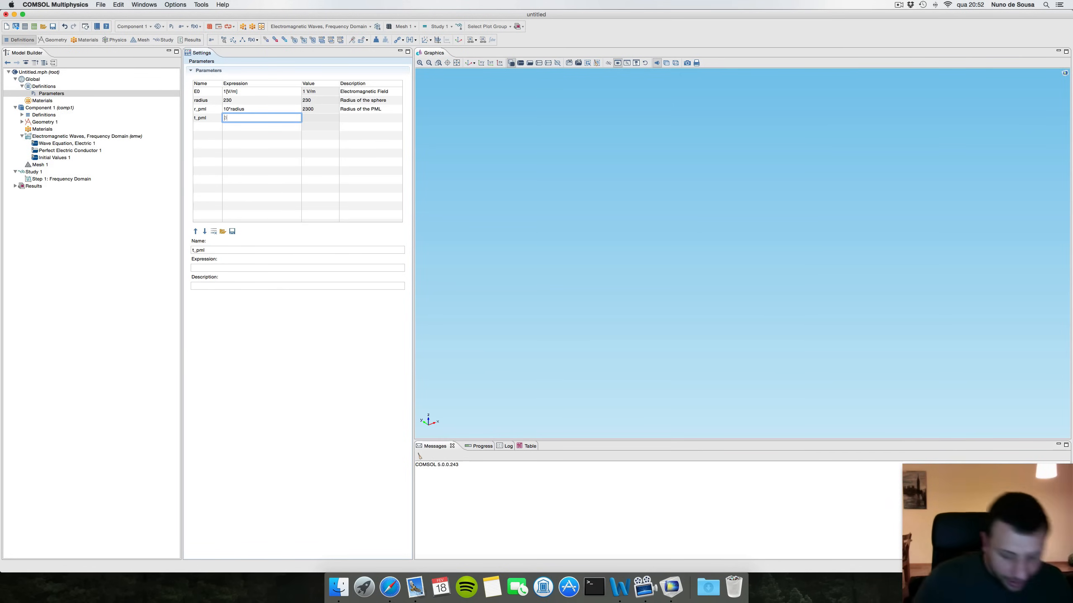
text(*radius)
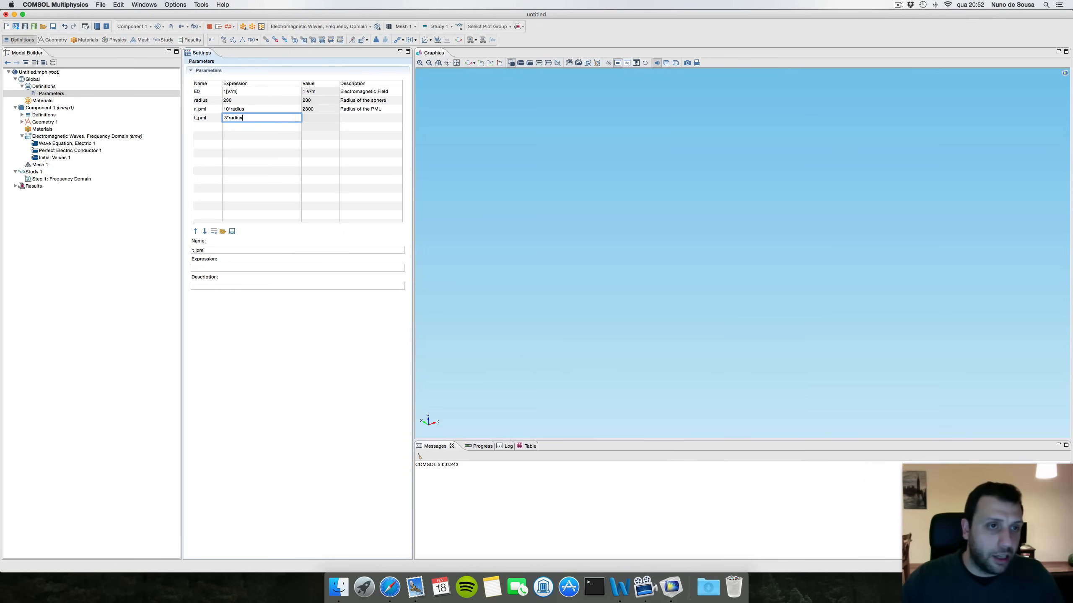
key(Tab)
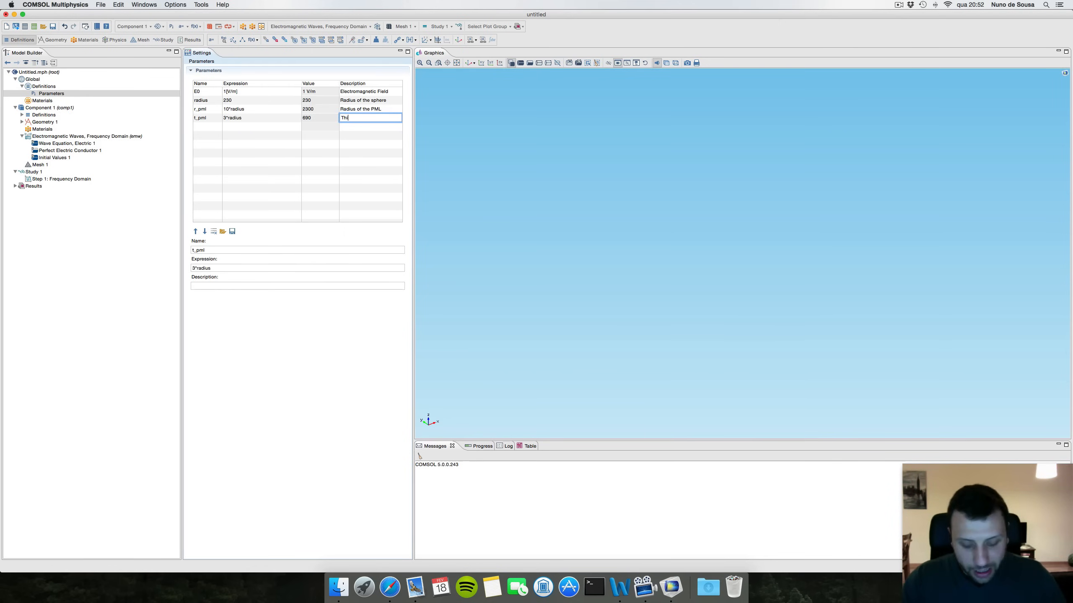
text(Thickness )
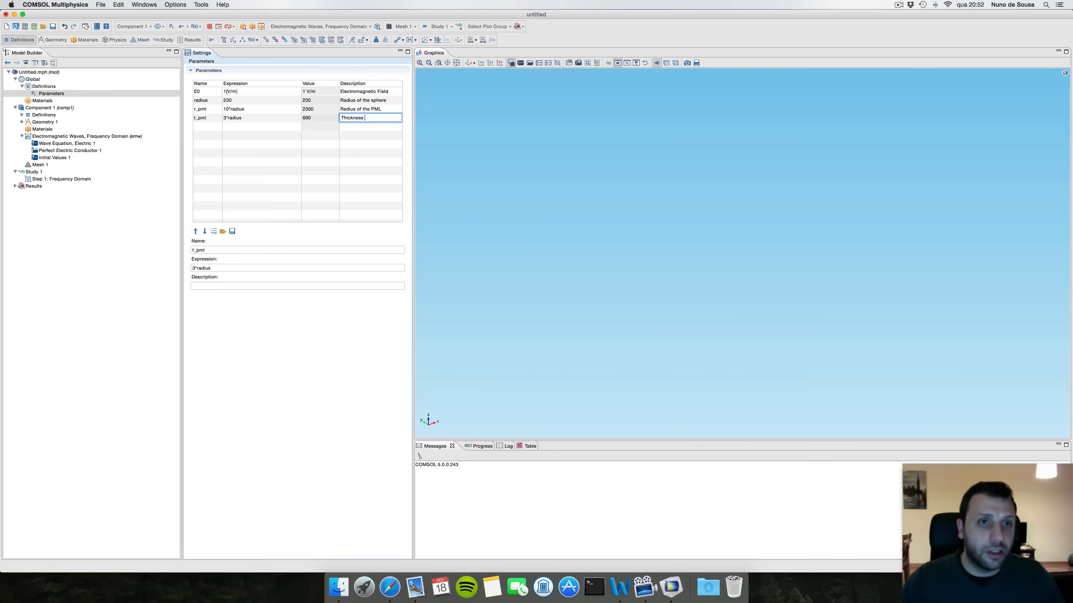
text(of the PML)
key(Tab)
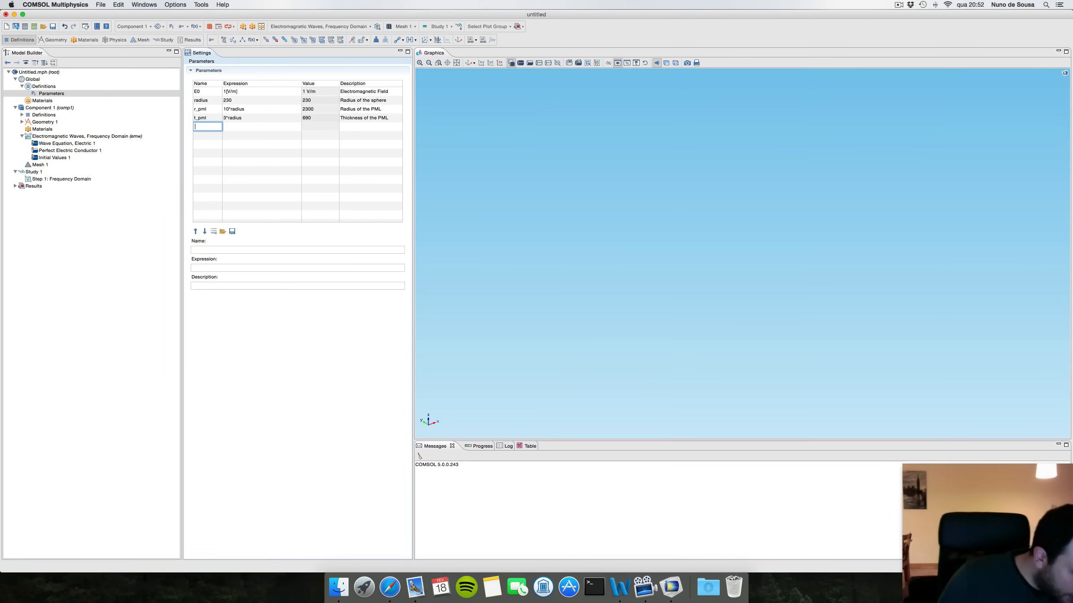
- Add a parameter named lambda with the expression 1000 and the description "Initial Wavelength"
text(lambda)
key(Tab)
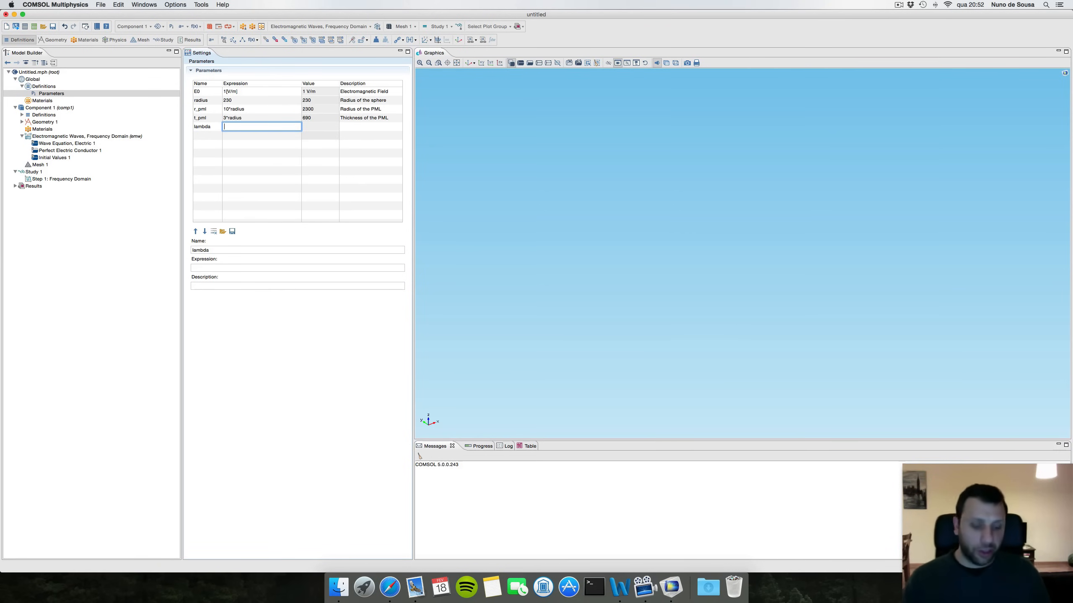
text(1000)
key(Tab)
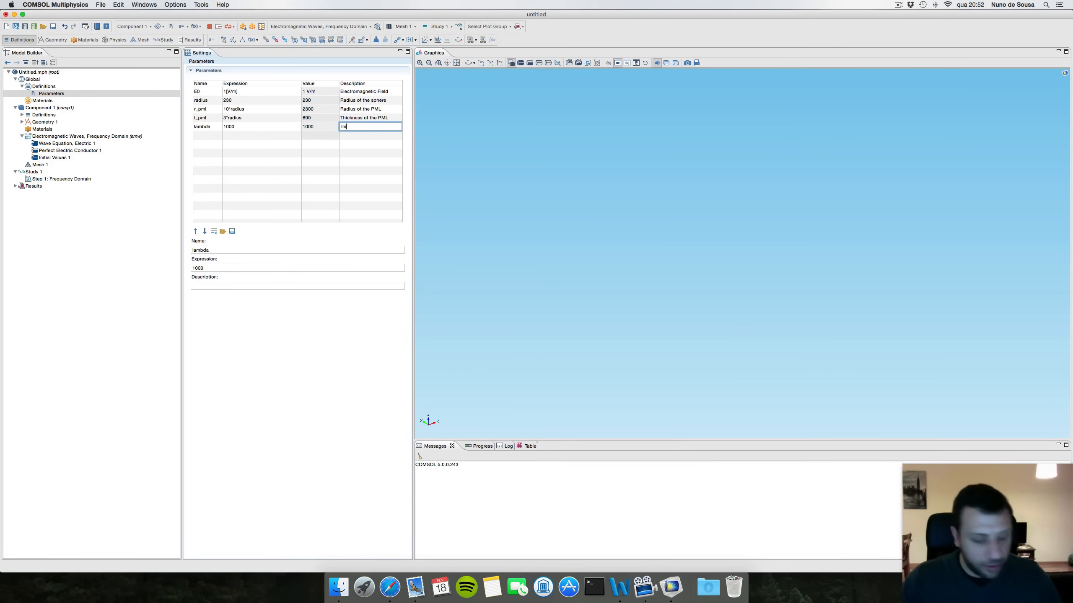
text(Initial Wavelength)
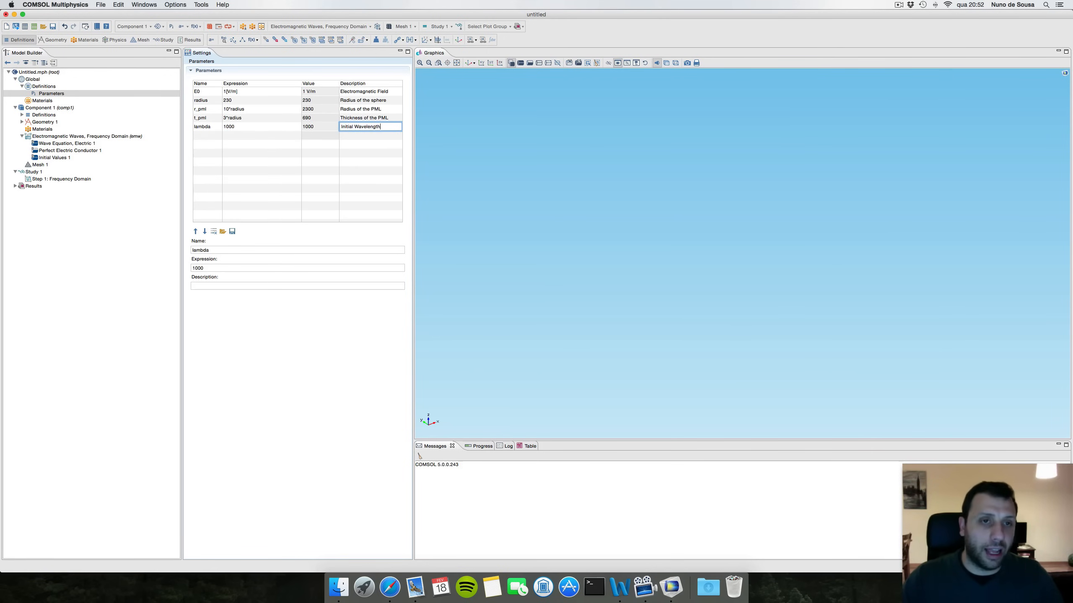
key(Tab)
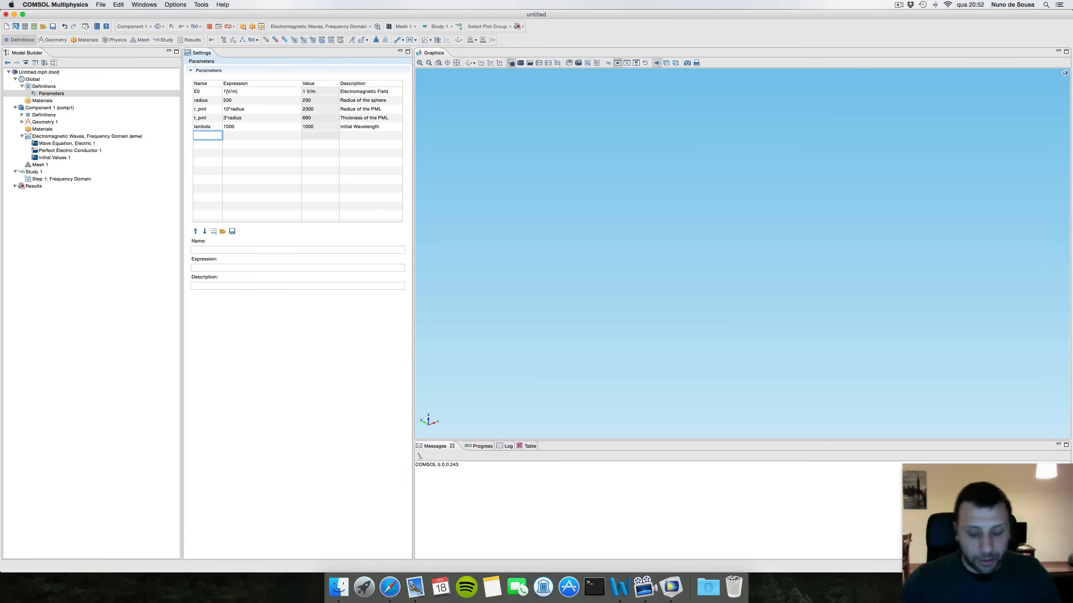
- Add a parameter named lambda_min with the expression 1000 and the description "Initial Wavelength"
text(lambda)
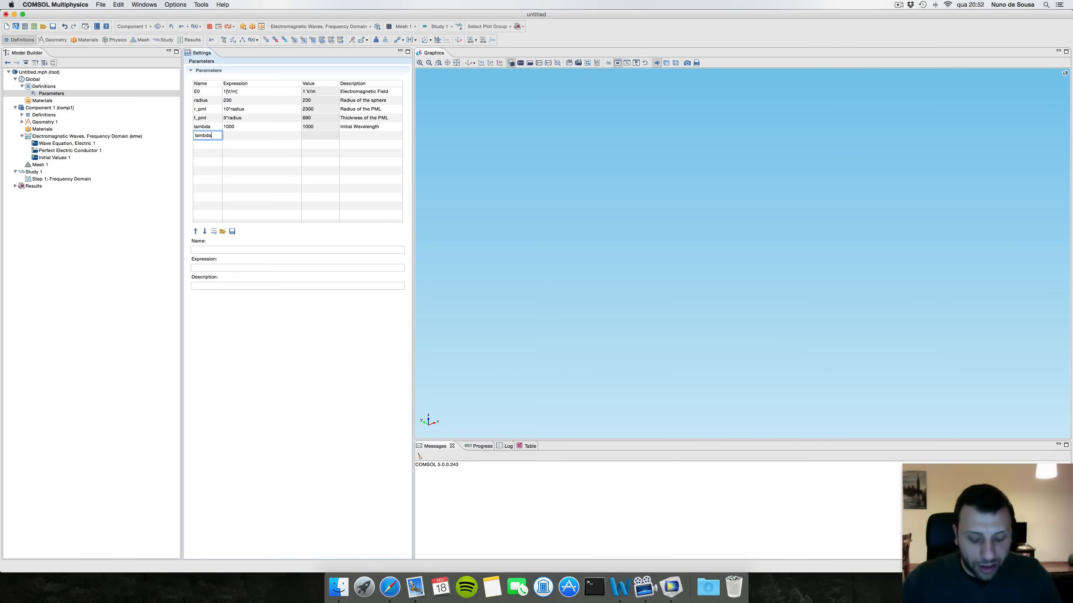
text(_min)
key(Tab)
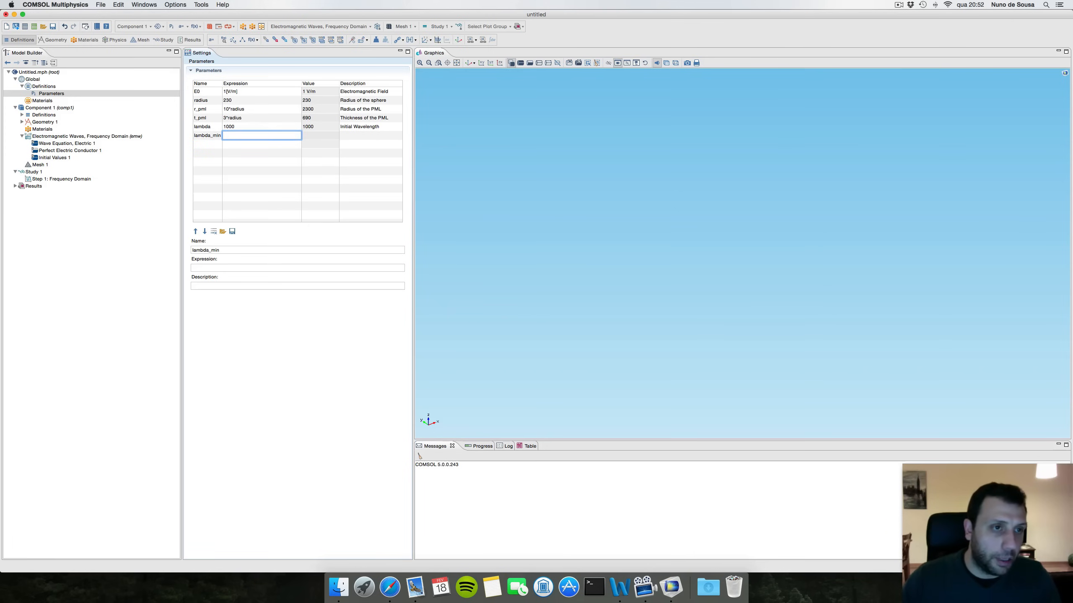
text(1000)
key(Tab)
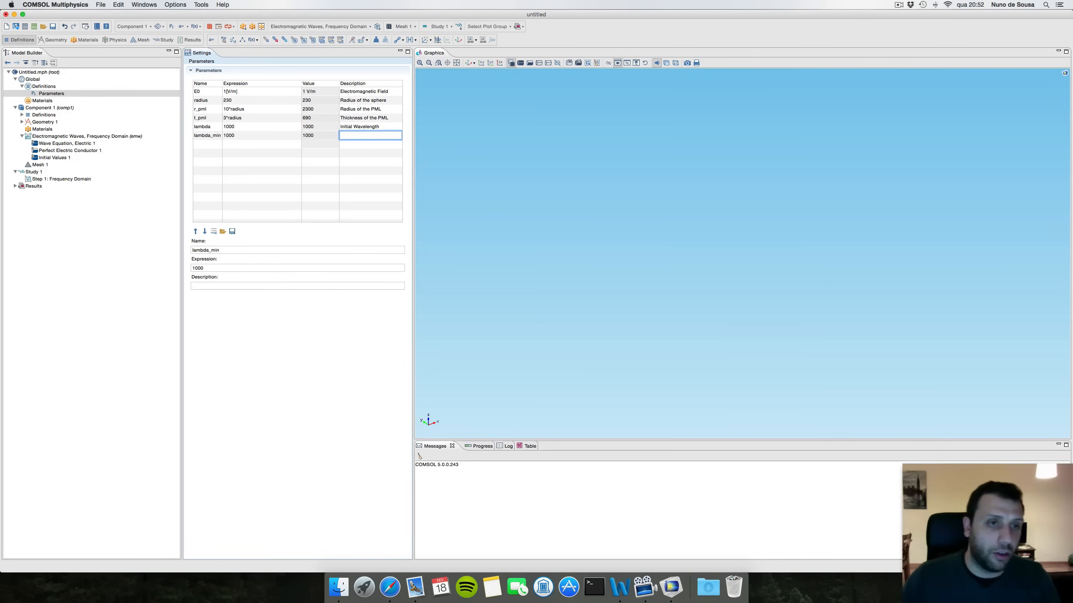
text(Minimum)
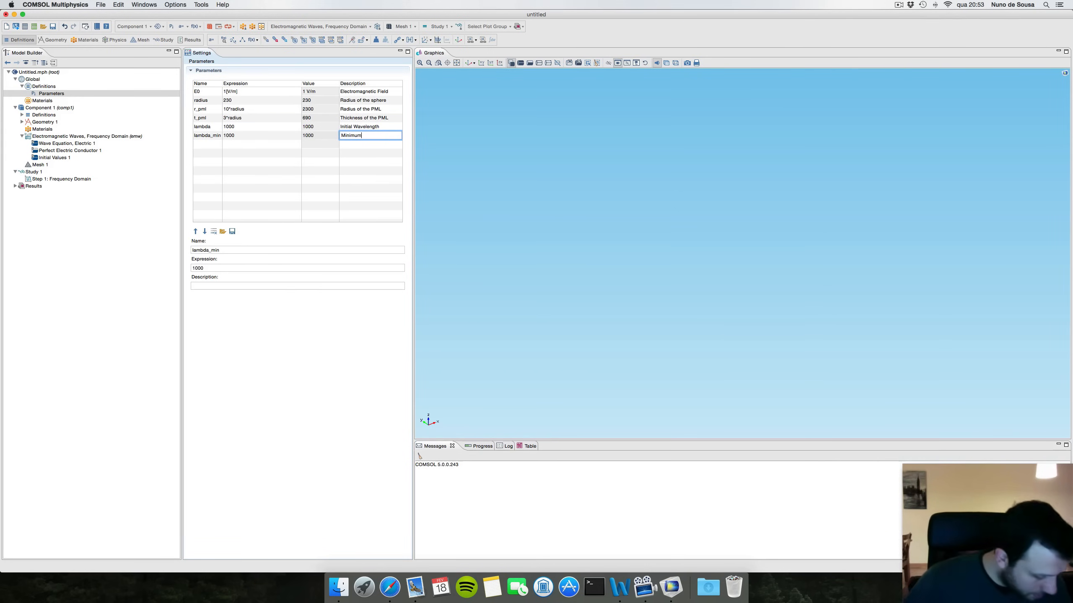
key(BackSpace)
key(BackSpace)
key(BackSpace)
key(BackSpace)
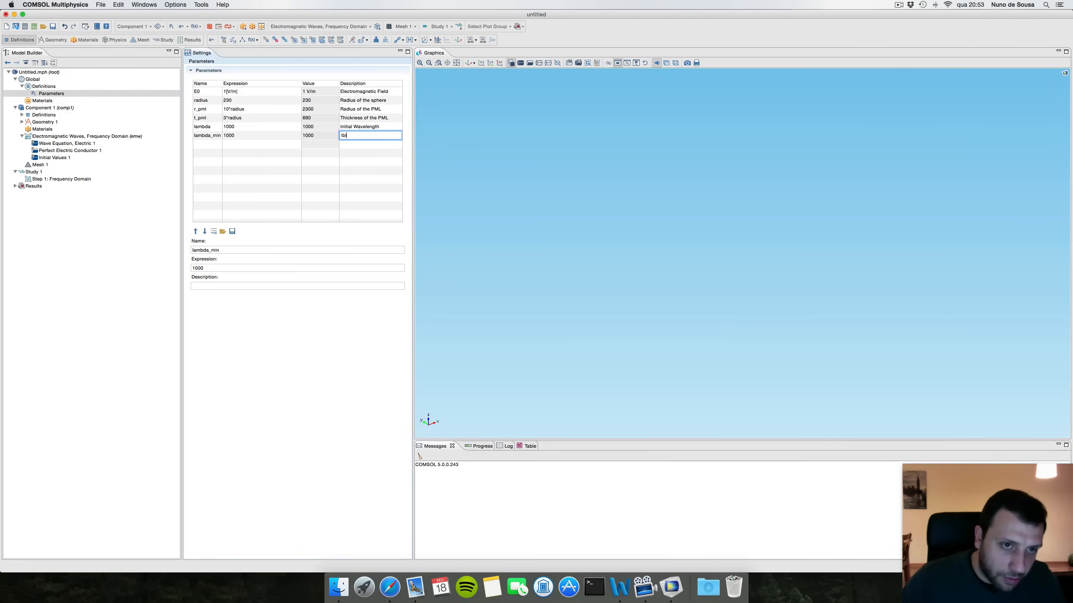
text(Initial Wa)
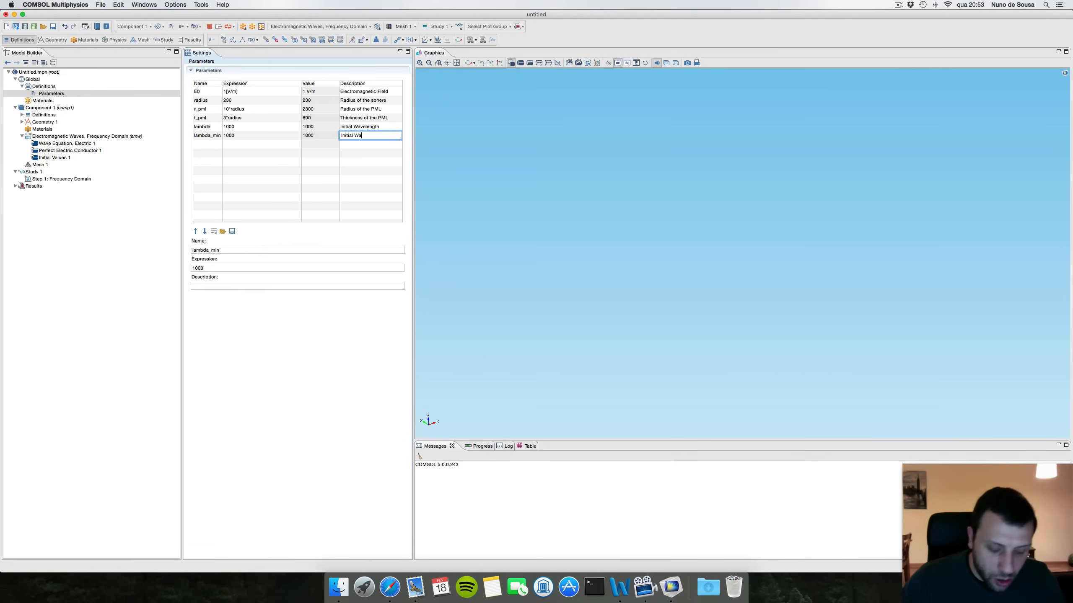
text(velength)
key(Tab)
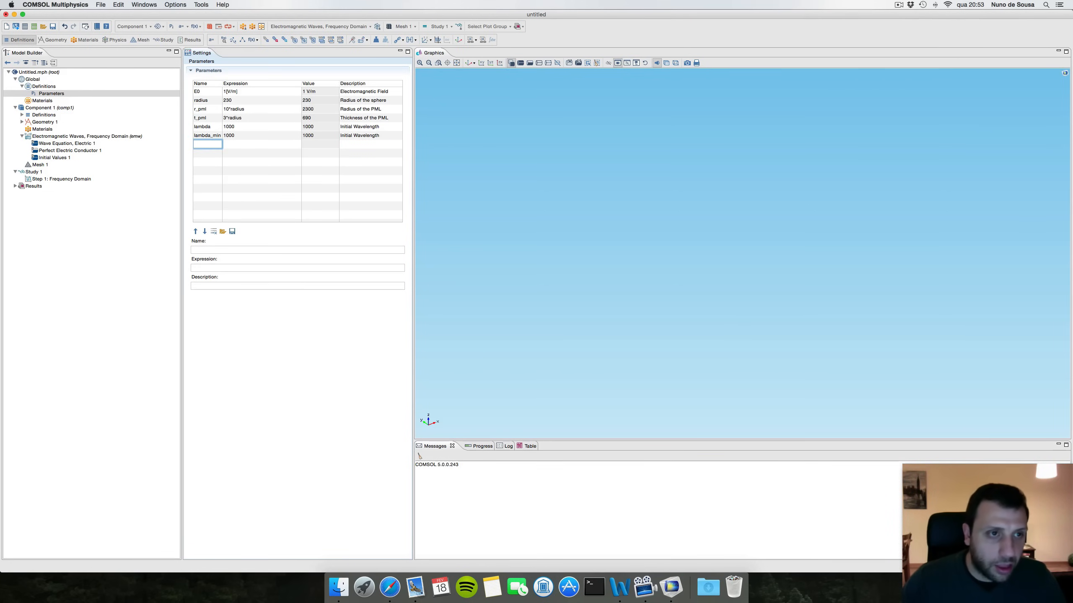
- Add a parameter named lambda_max with the expression 2000 and the description "Final Wavelength"
text(lambda_)
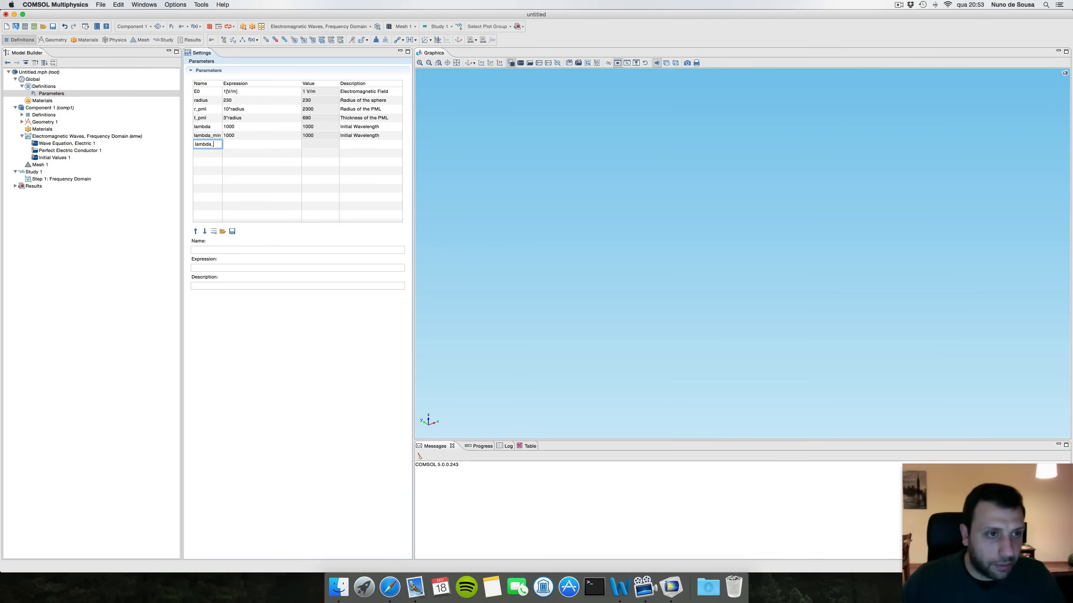
text(max)
key(Tab)
text(20)
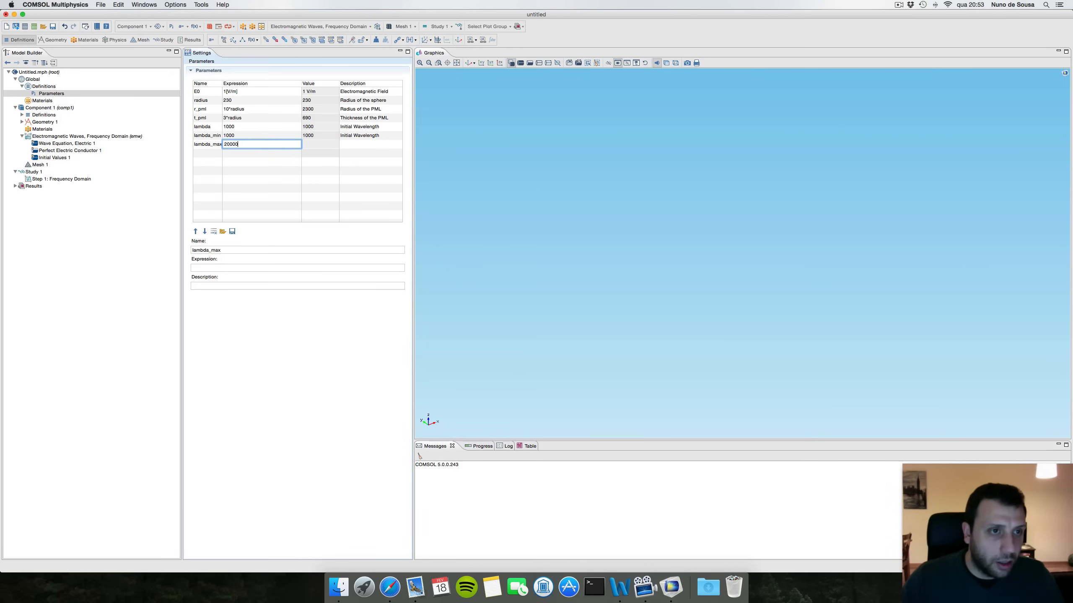
text(000)
key(Tab)
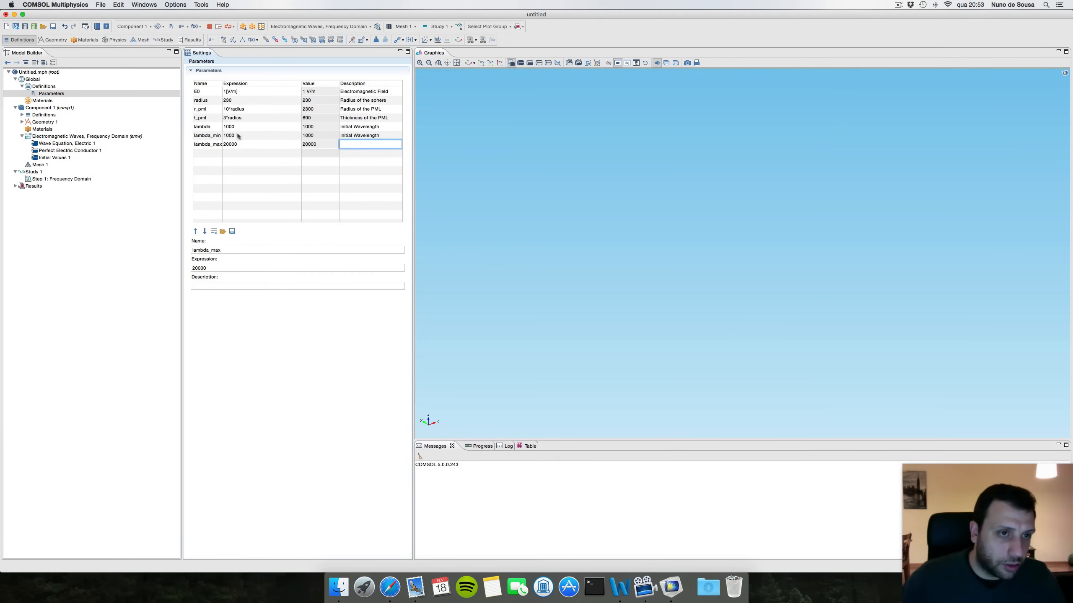
key(shift+Tab)
text(2000)
key(Tab)
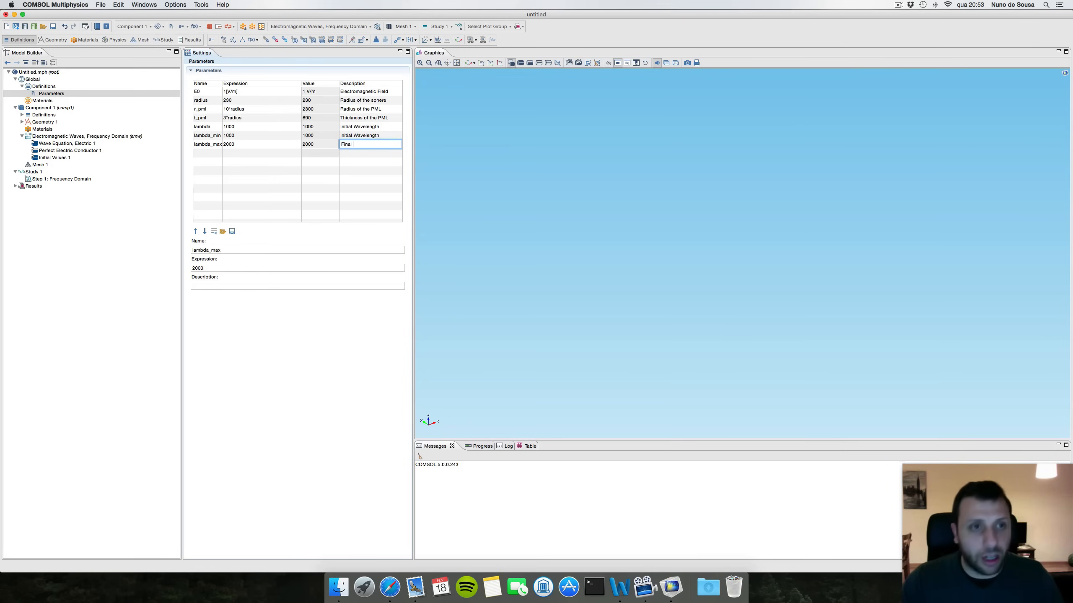
text(Final Wavelen)
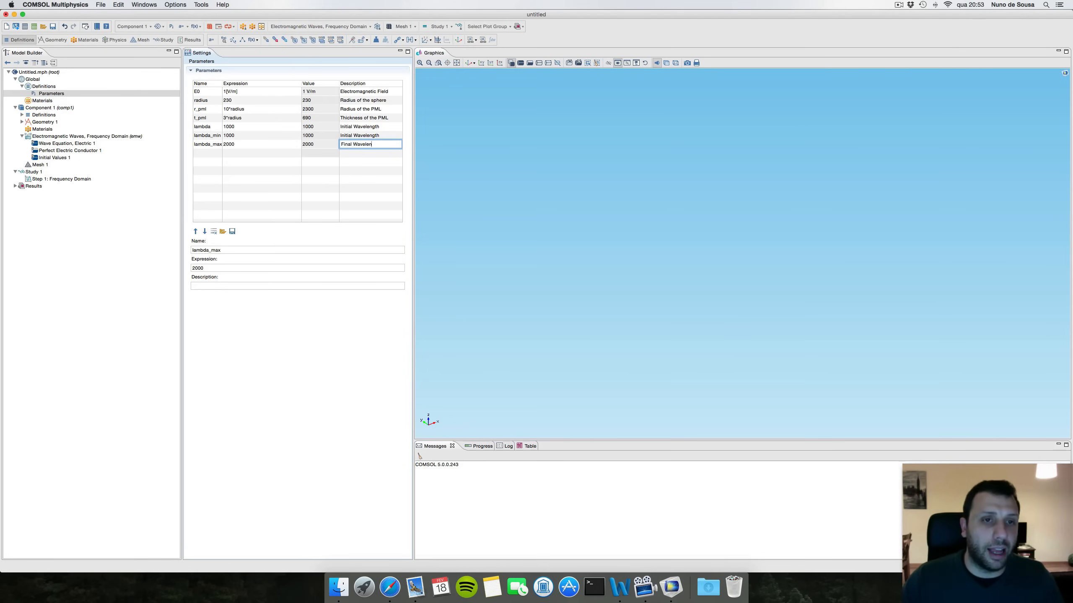
text(gth)
click(207, 153)
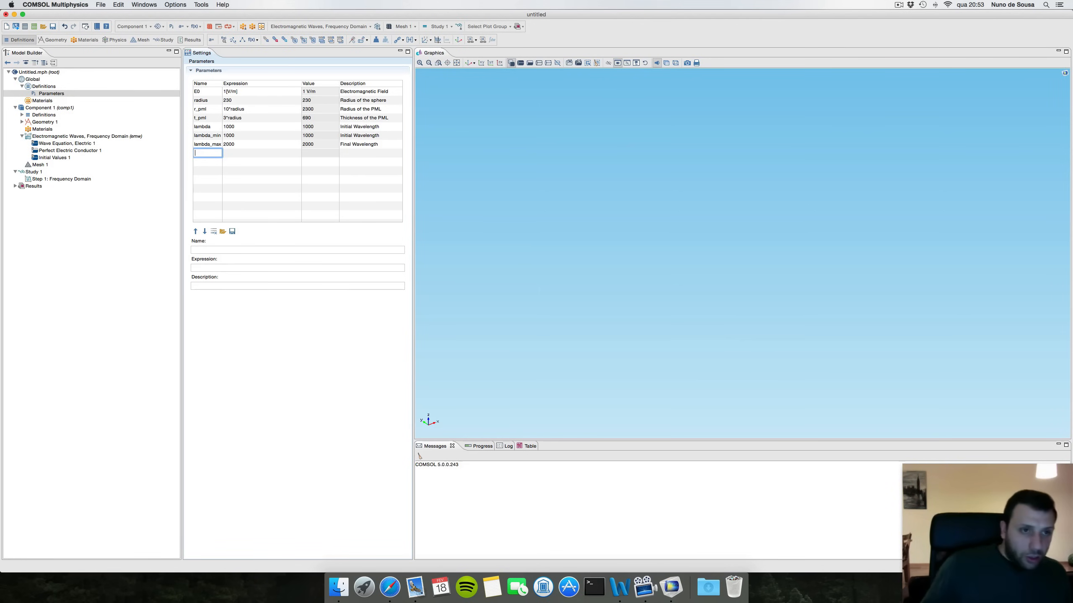
- Add a parameter named lambda_step with the expression 5 and the description "Wavelength Step"
text(la)
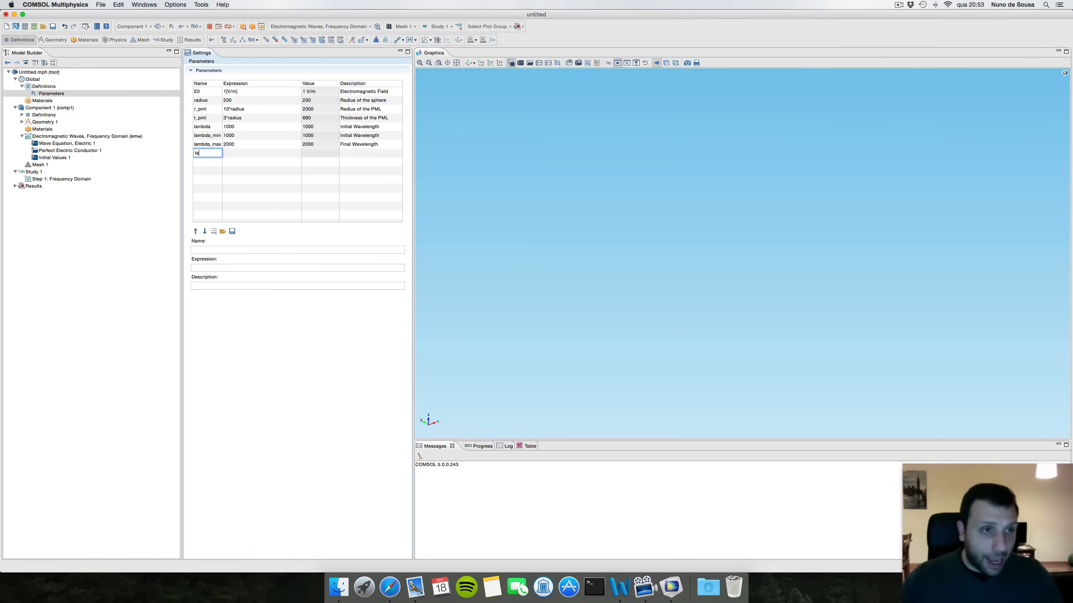
text(mbda_step)
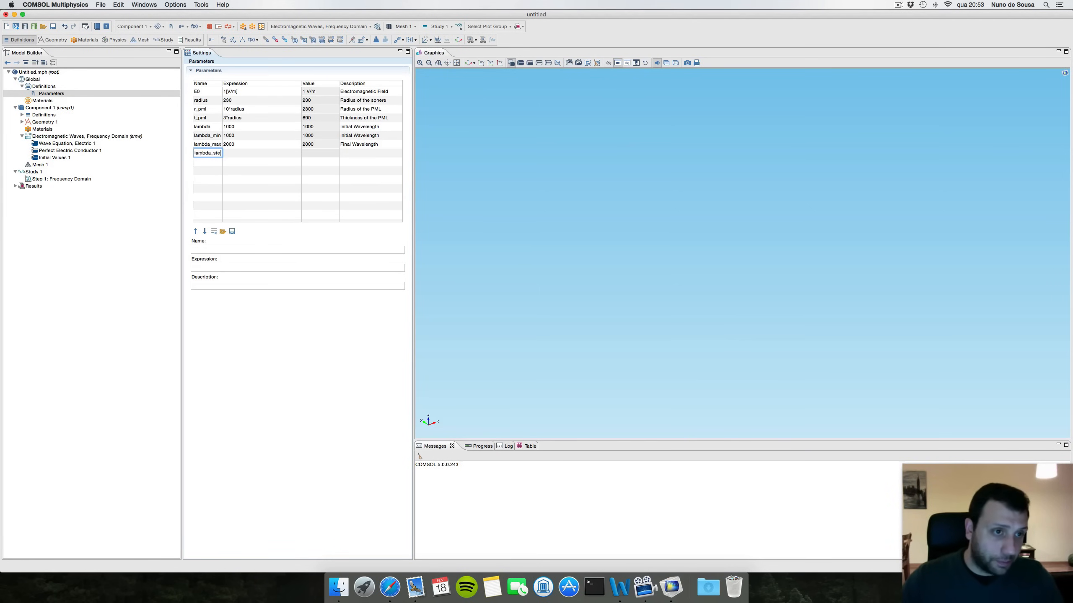
key(Tab)
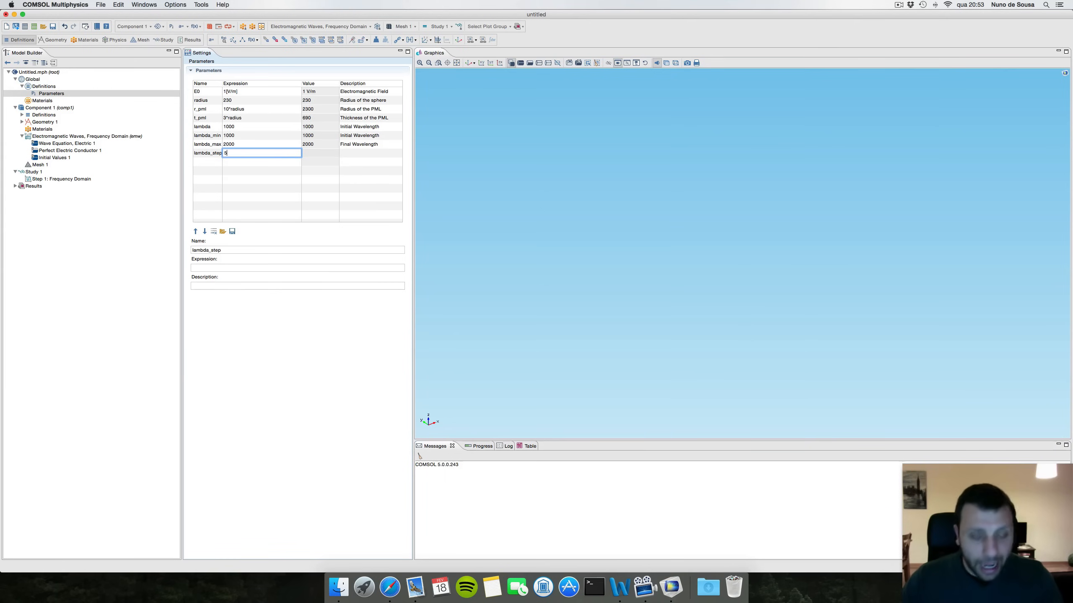
text(5)
key(Tab)
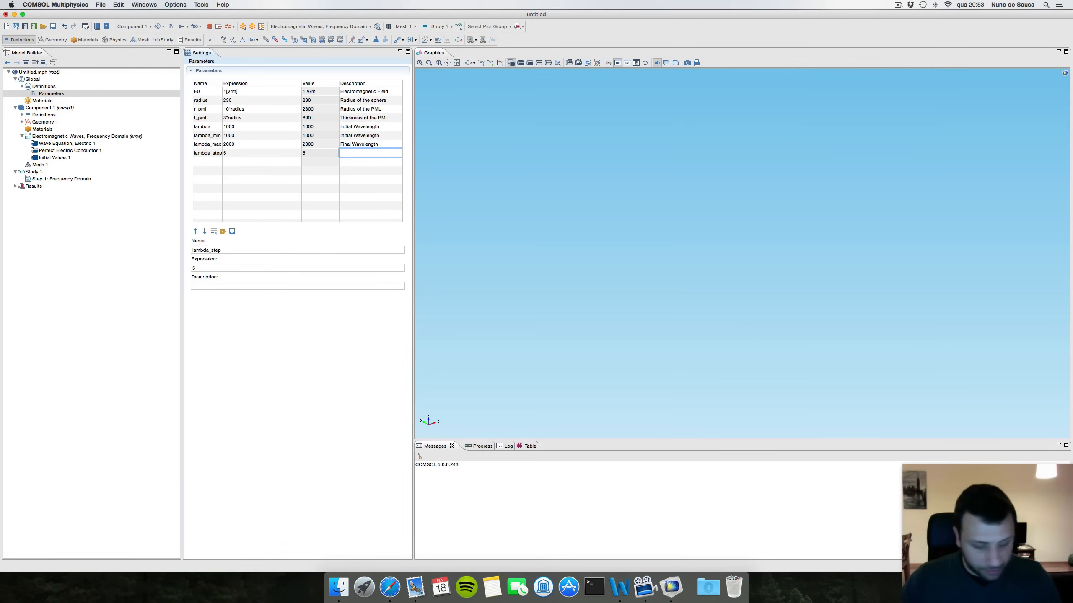
text(Wavelength)
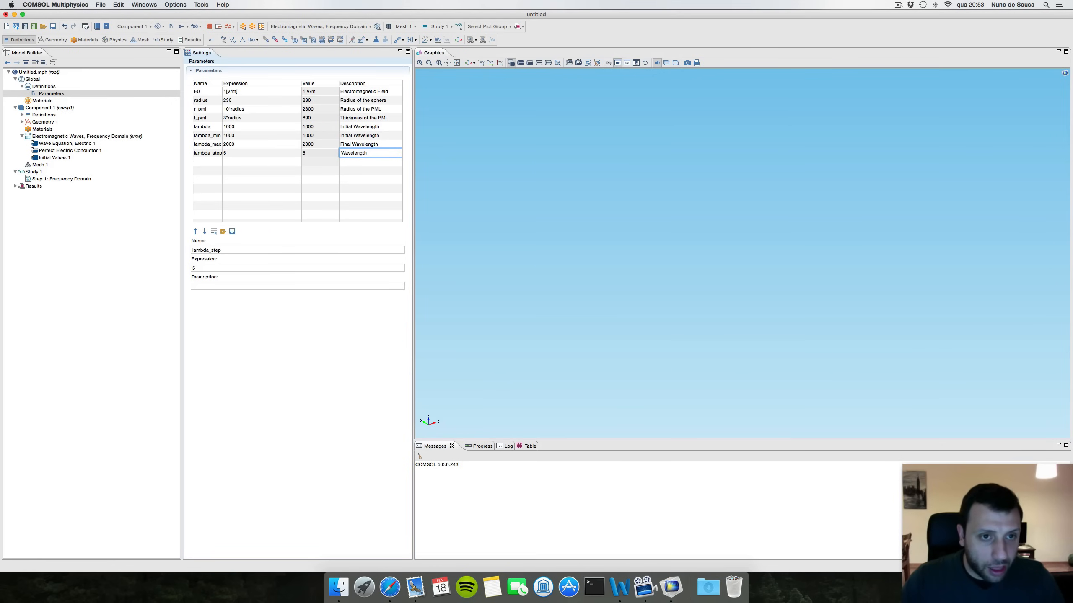
text( Step)
key(Tab)
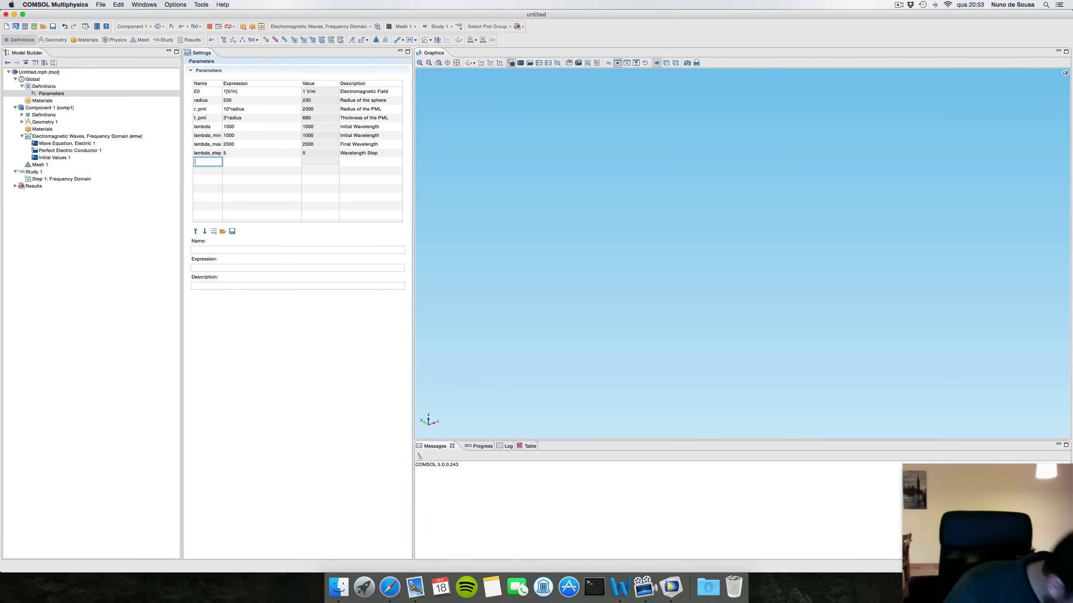
- Add a parameter named sigma_geom with the expression pi*(radius[nm])^2 and the description "Geometric Cross Section"
text(sigma_)
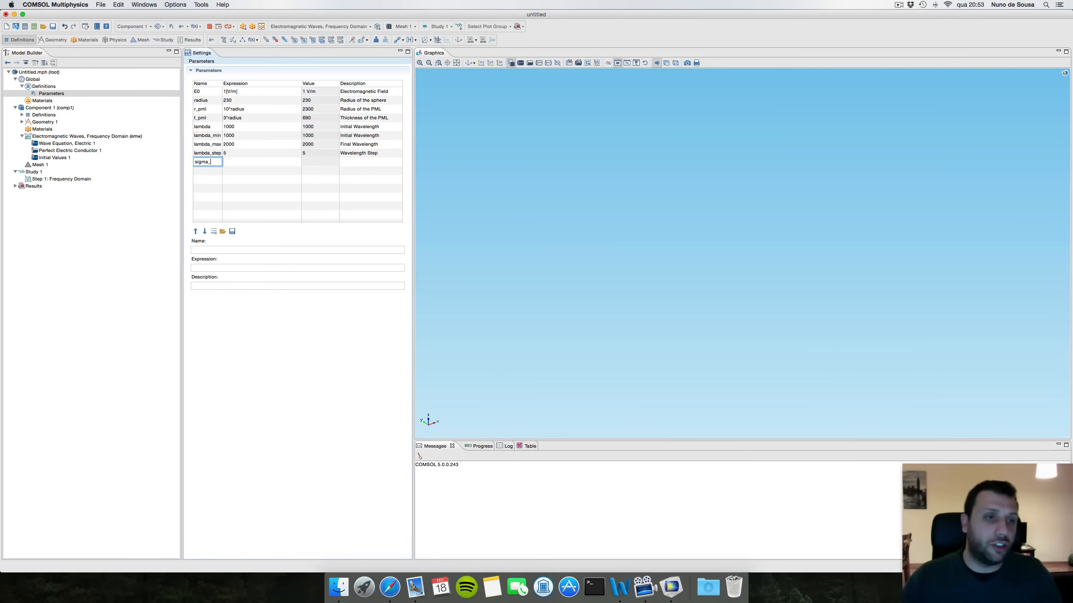
text(geom)
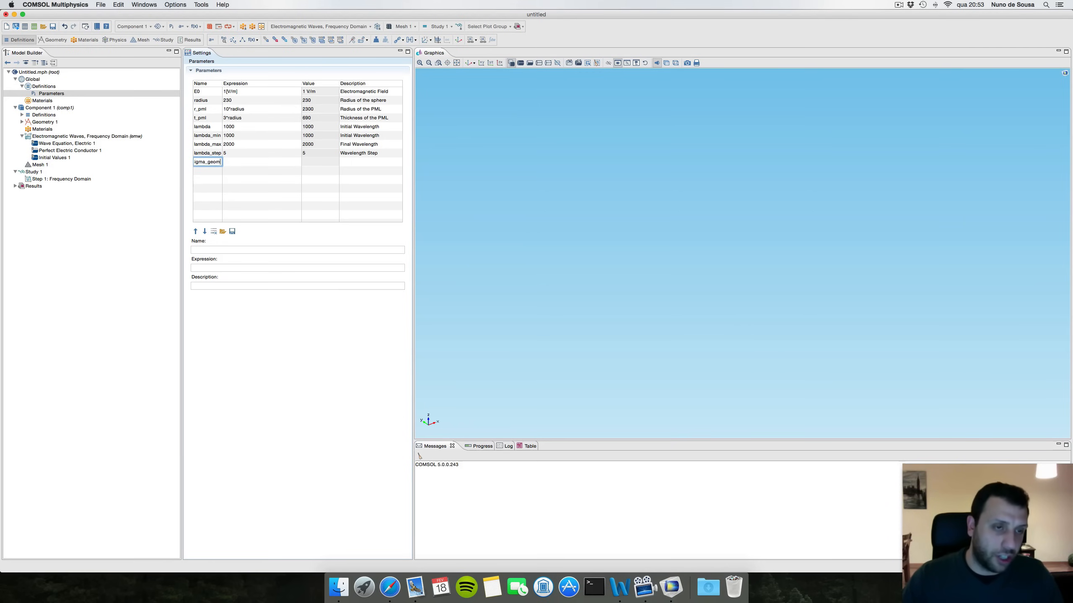
key(Tab)
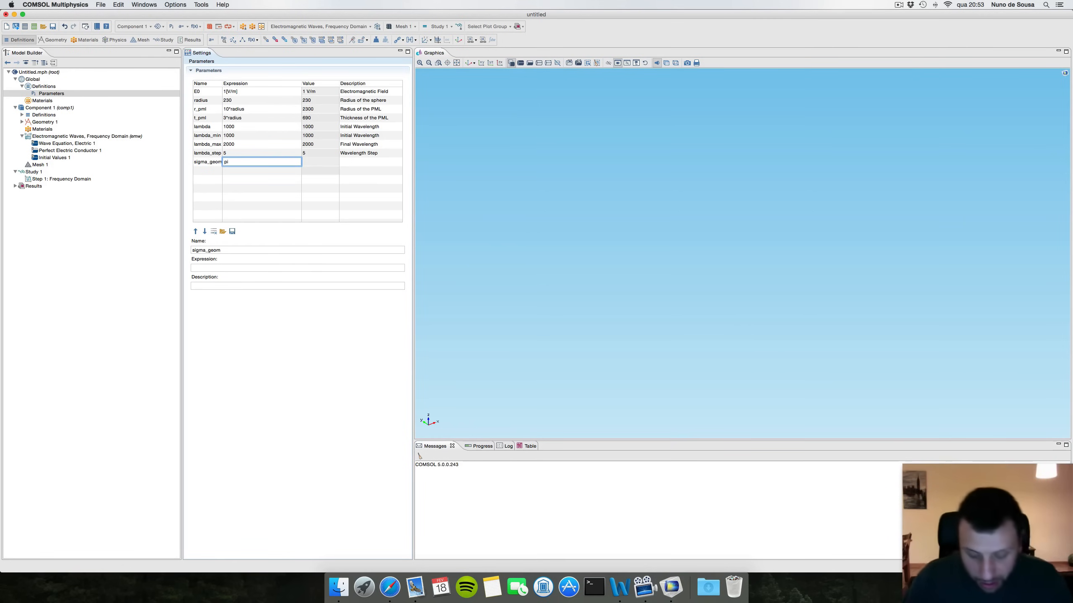
text(pi()
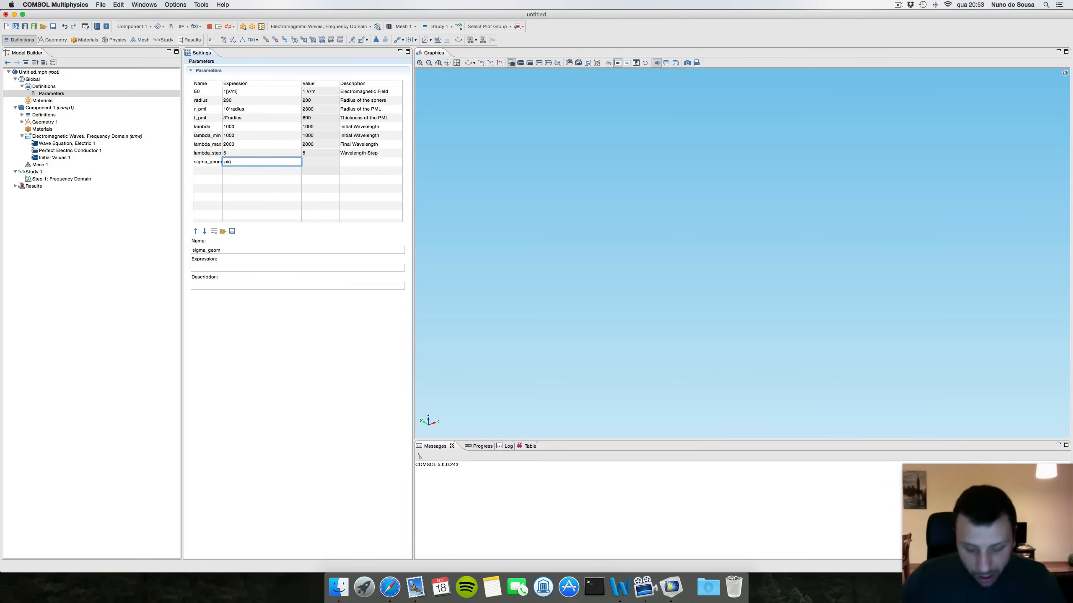
text(radius[nm)
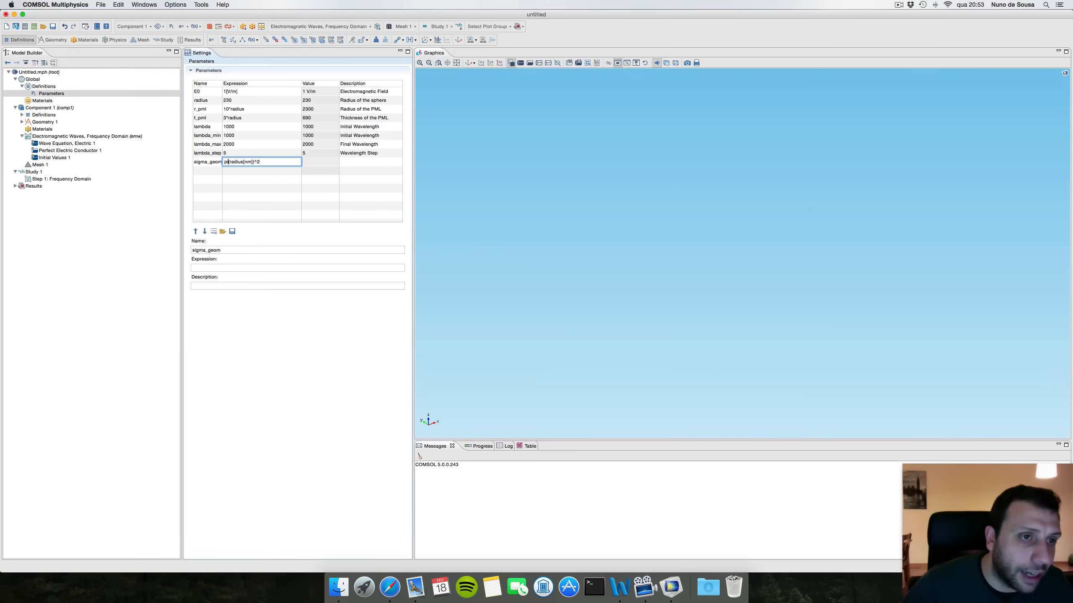
text(*)
key(Tab)
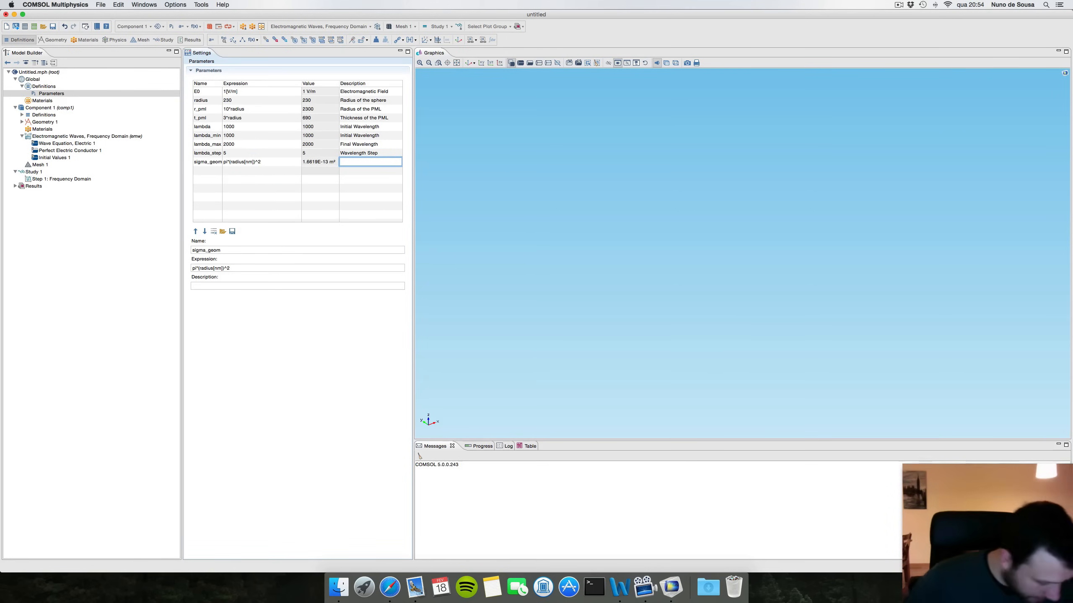
text(Geometrica)
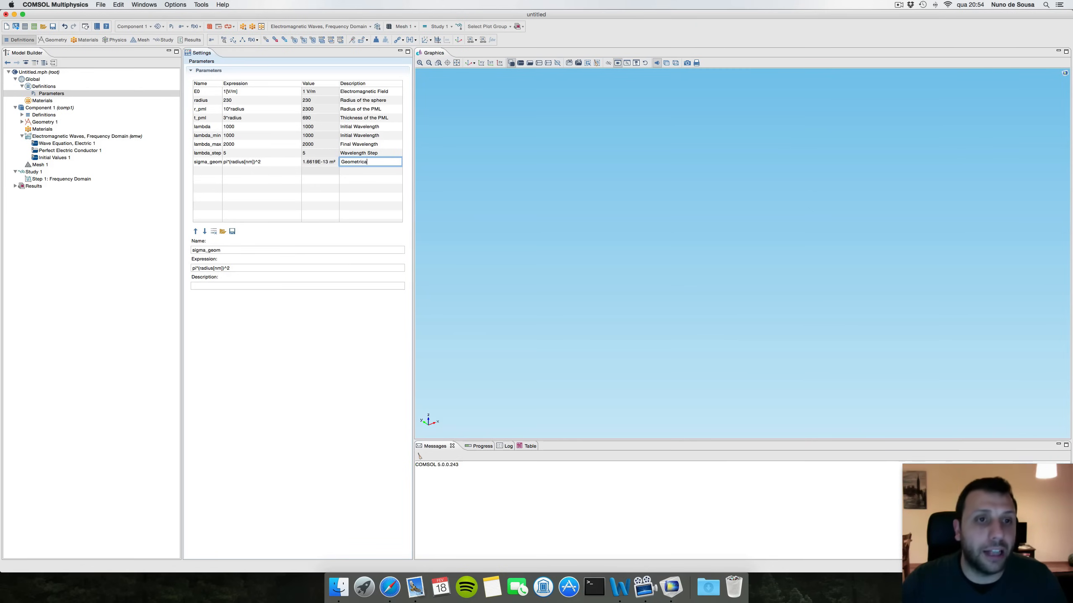
text(l  Cros)
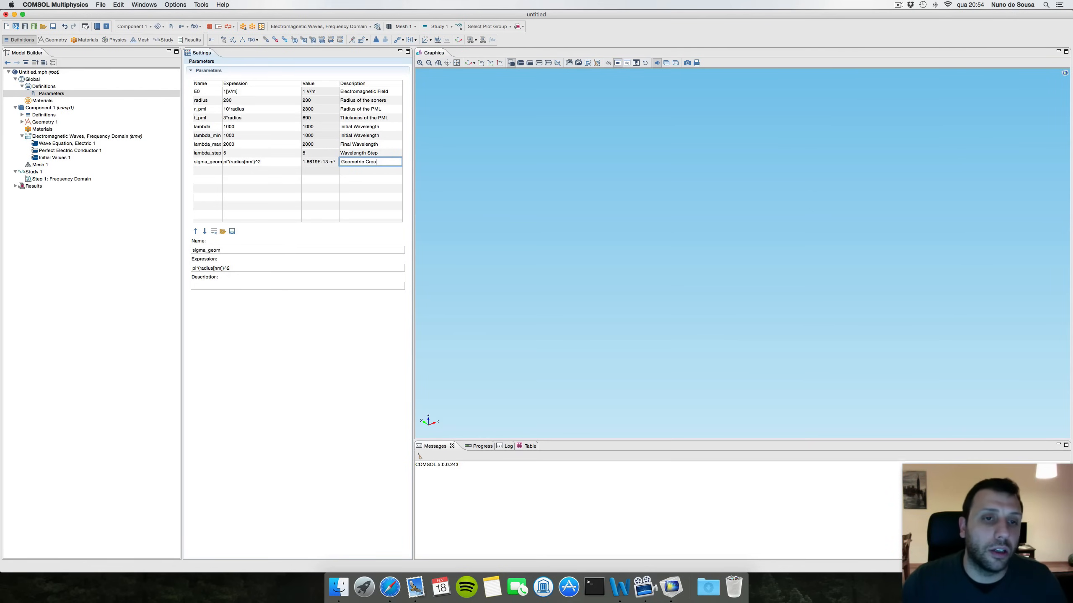
text(s Section)
key(Tab)
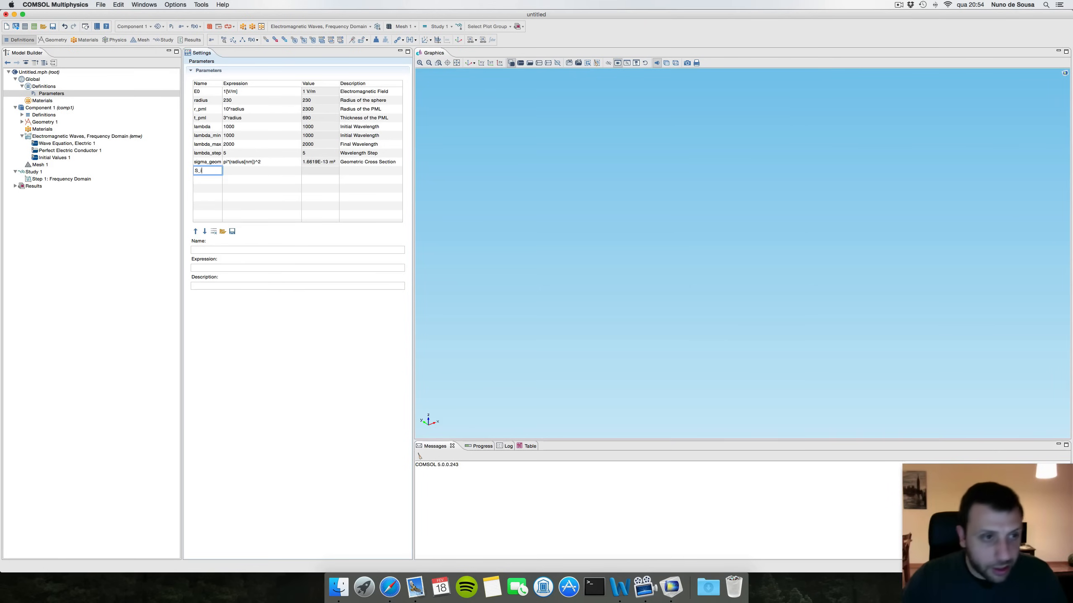
- Add a parameter named S_in with the expression E0^2/(2*Z0_const) and the description "Scalling Factor"
key(Tab)
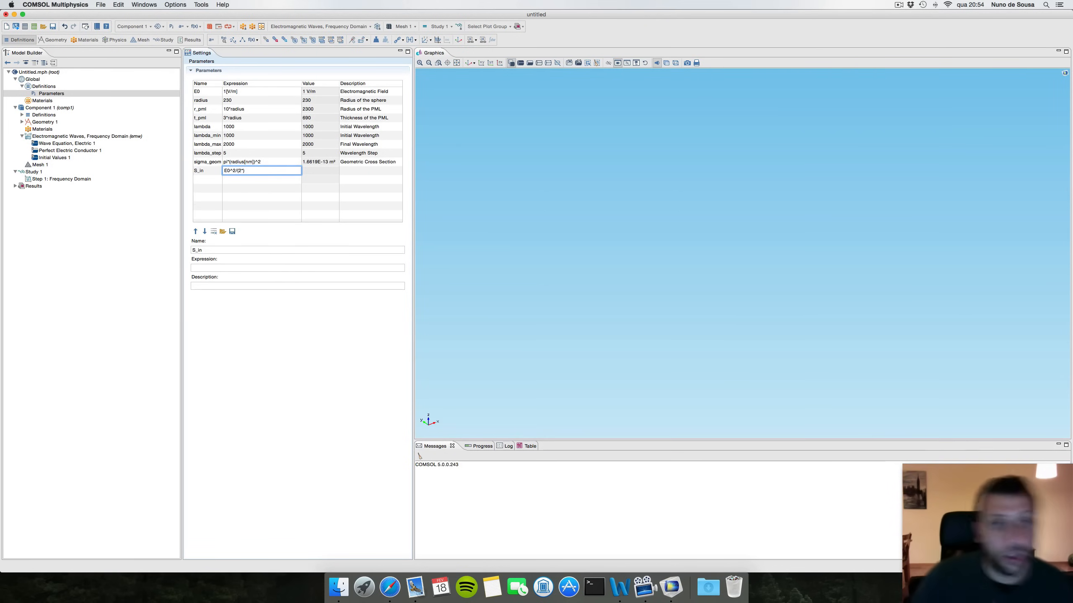
text(cons)
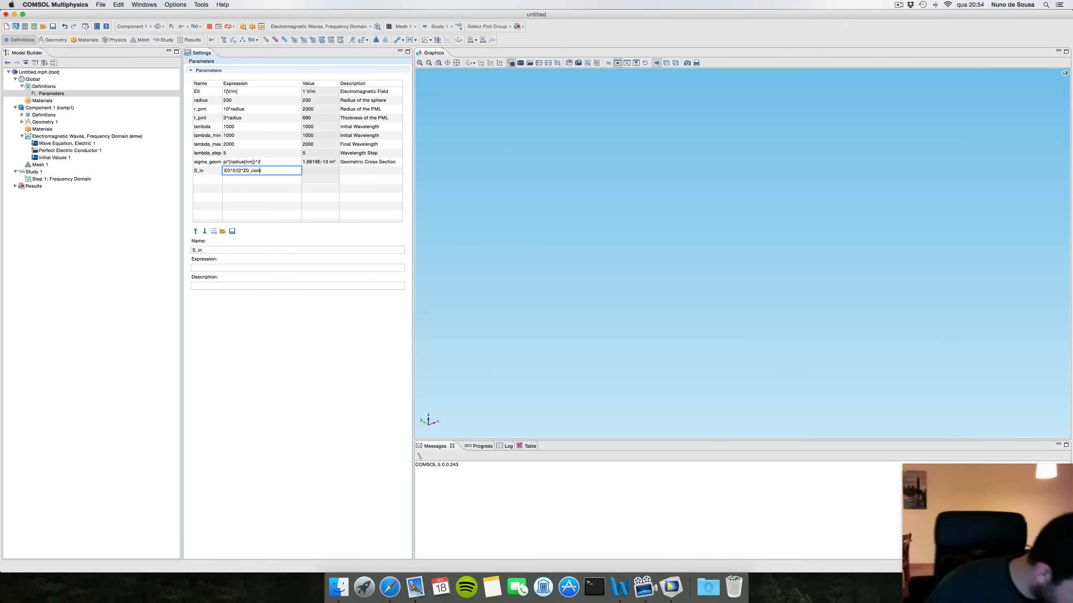
text(t))
key(Tab)
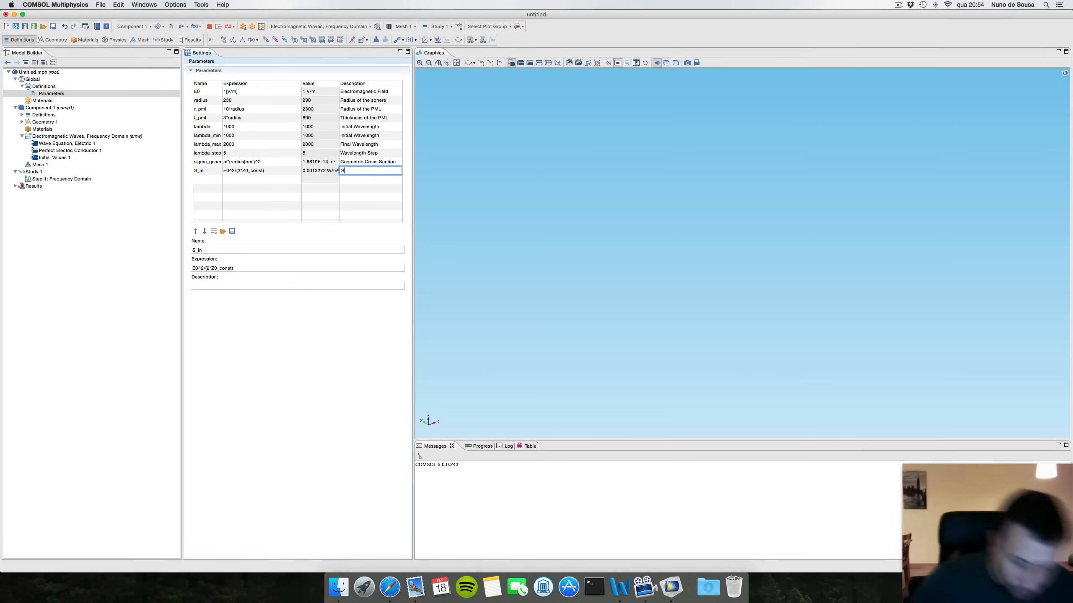
text(Scalling Factor)
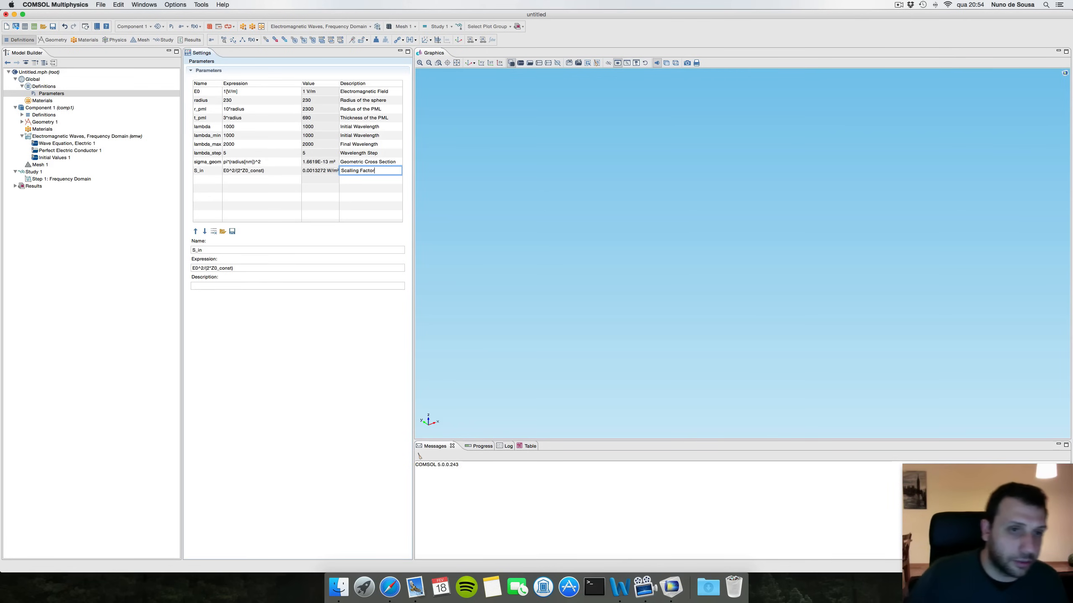
key(Return)
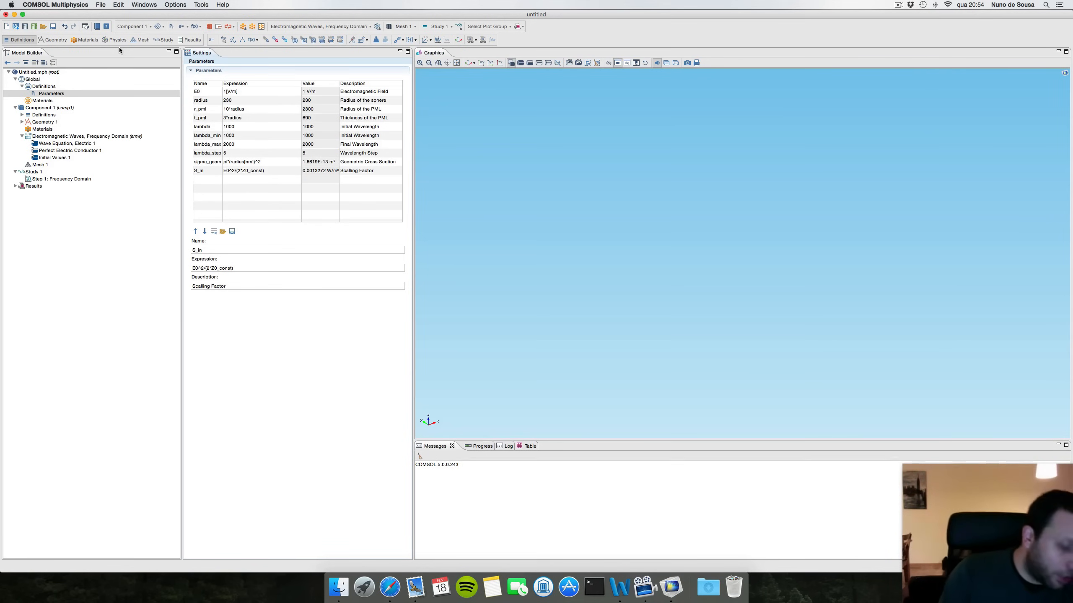
- Set the length unit of Geometry 1 to nm
click(47, 122)
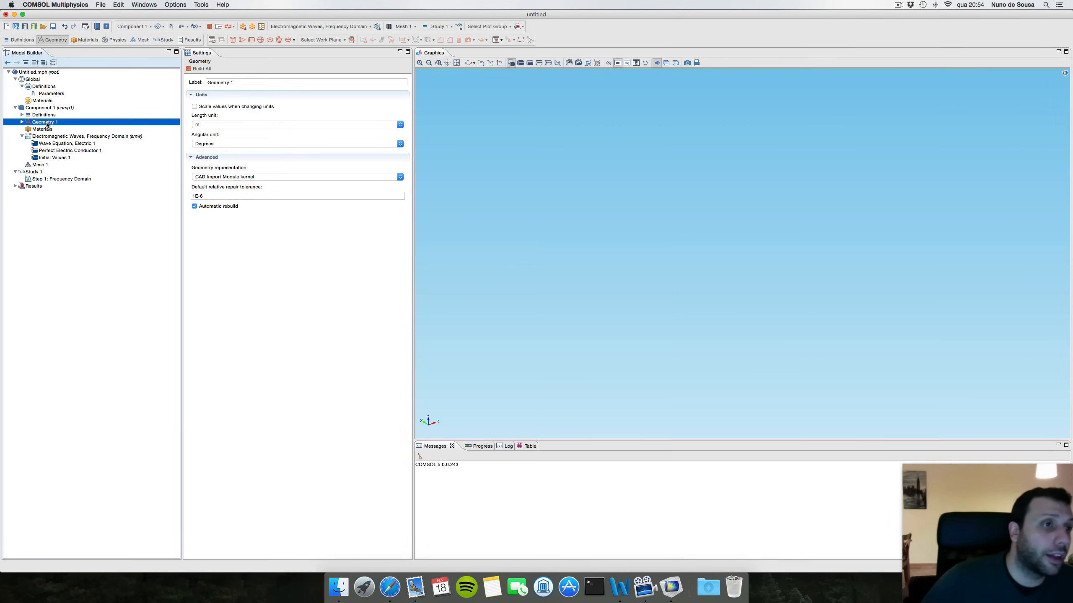
right_click(46, 123)
click(199, 126)
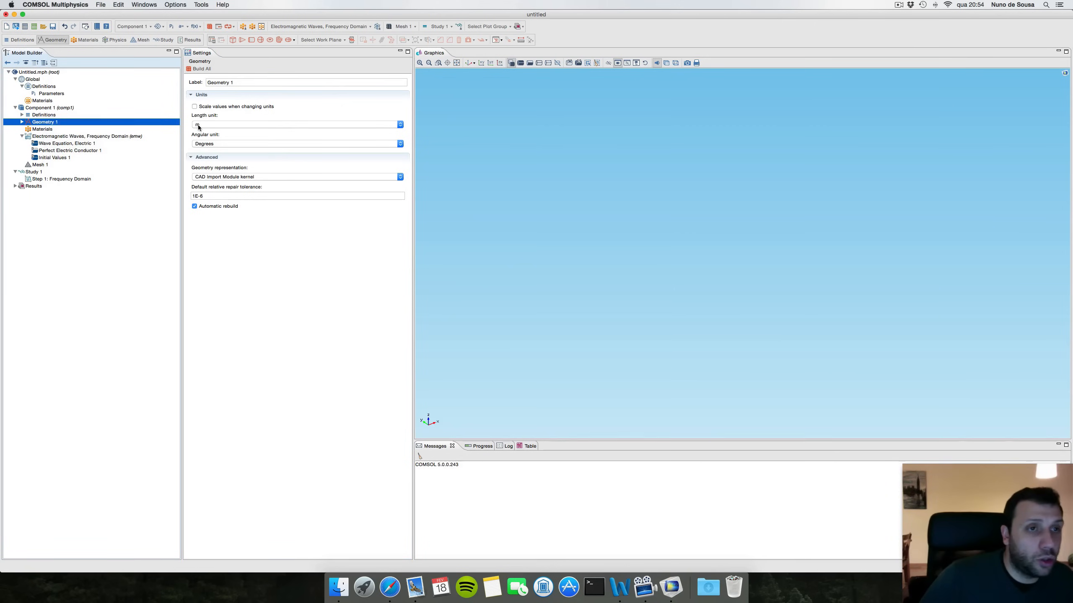
click(199, 125)
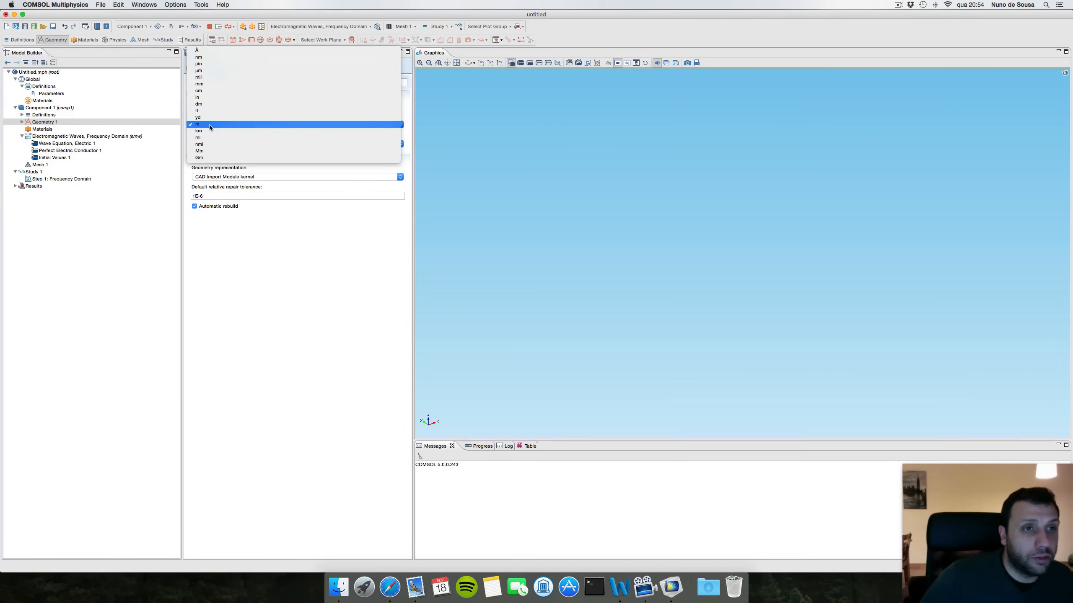
click(226, 58)
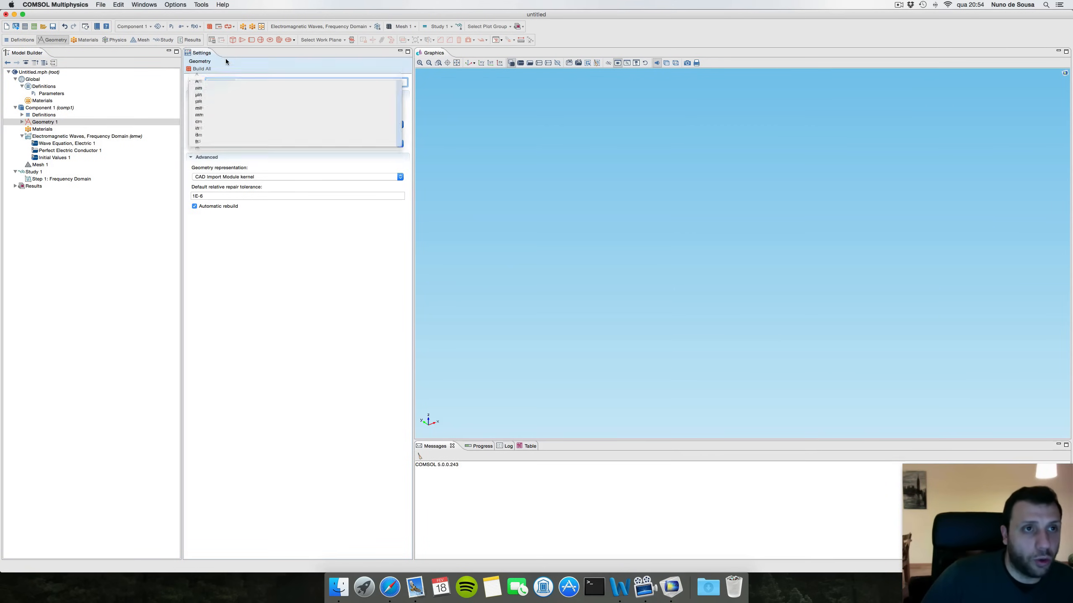
- Add a solid sphere to Geometry 1, label it "Si sphere", set its radius to the parameter radius, and build it
right_click(55, 122)
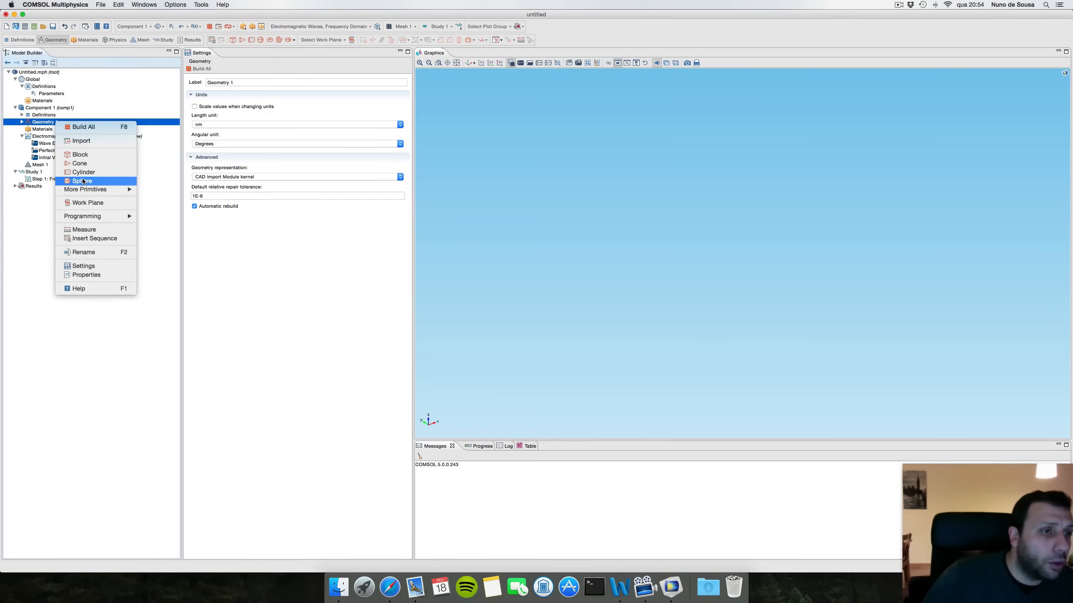
click(82, 181)
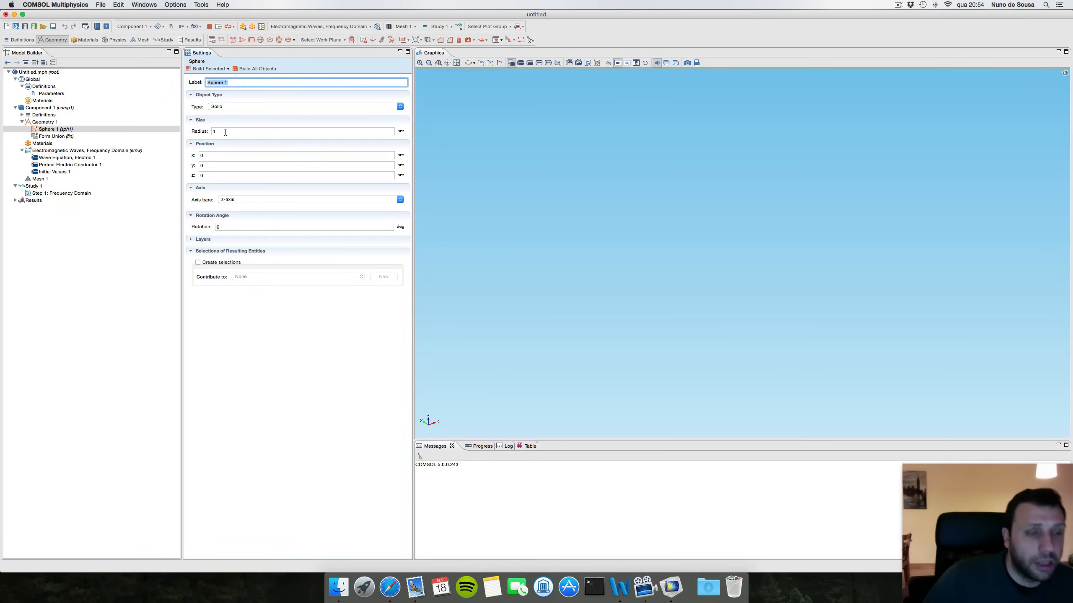
text(Si)
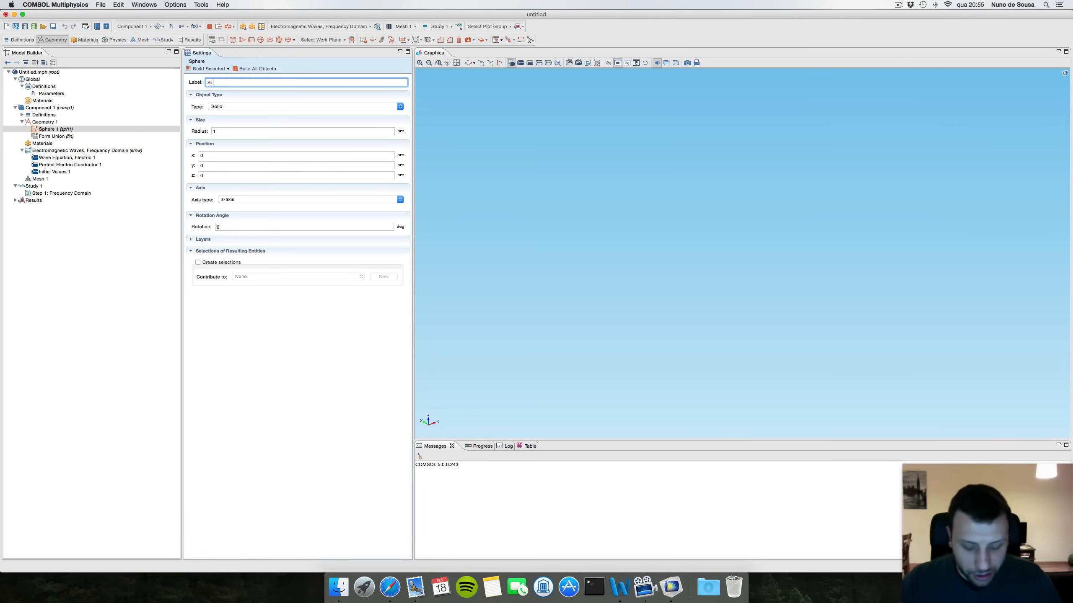
text(s)
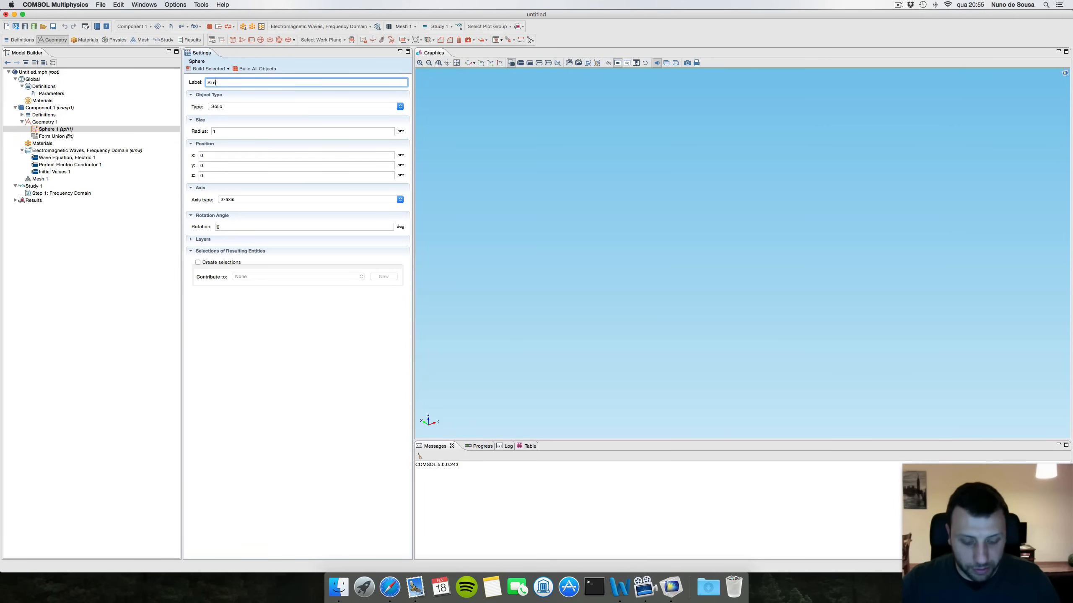
text(pher)
key(Tab)
key(Tab)
key(Tab)
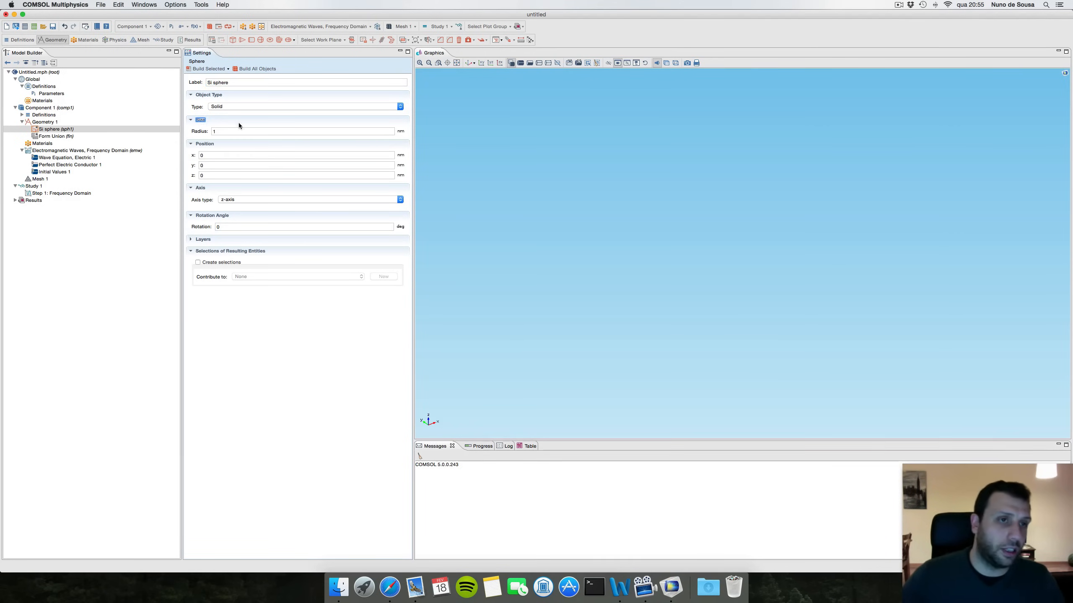
text(radius)
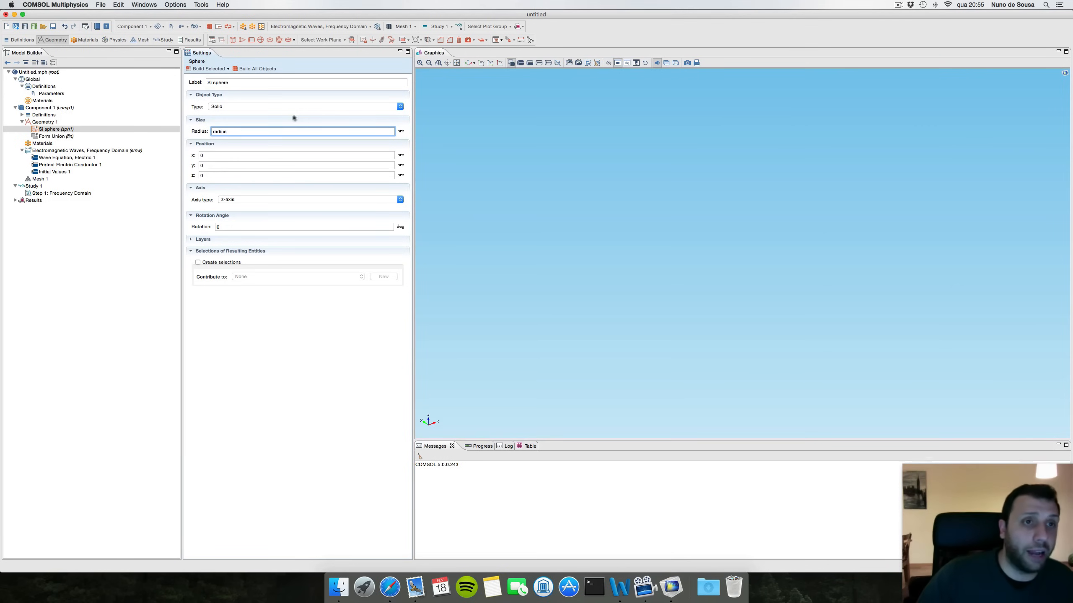
click(242, 69)
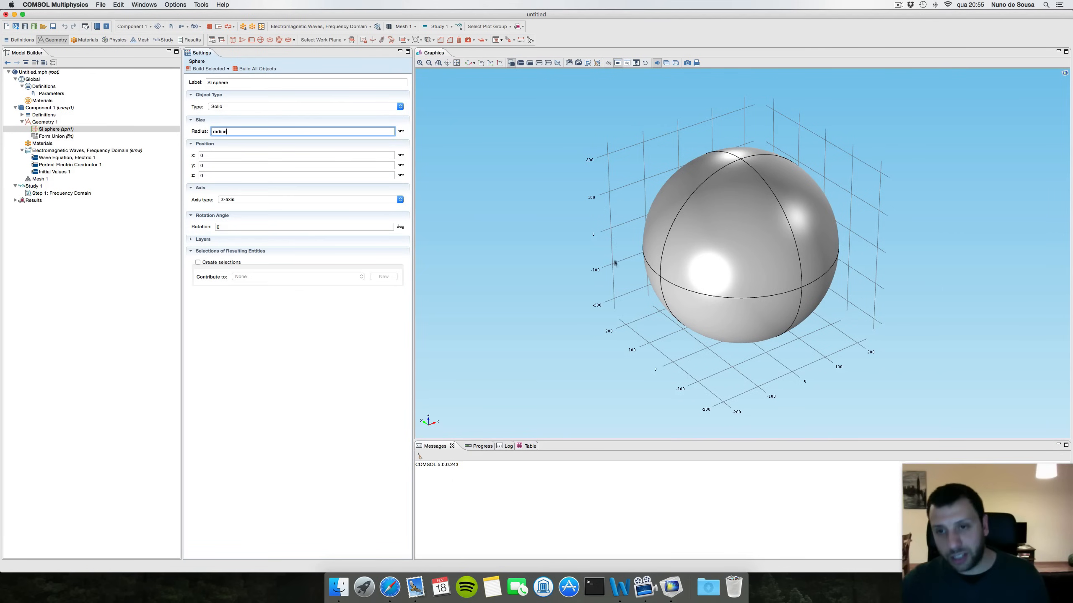
- Examine the Si sphere from orbited and coordinate-plane views, temporarily hiding it and restoring it
drag(614, 263, 612, 169)
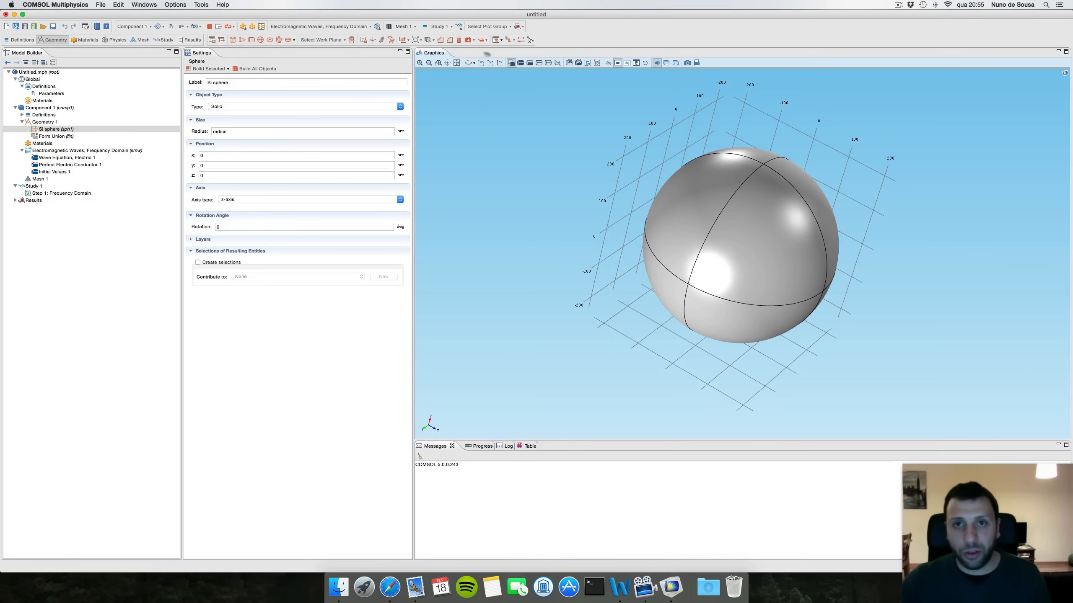
click(608, 63)
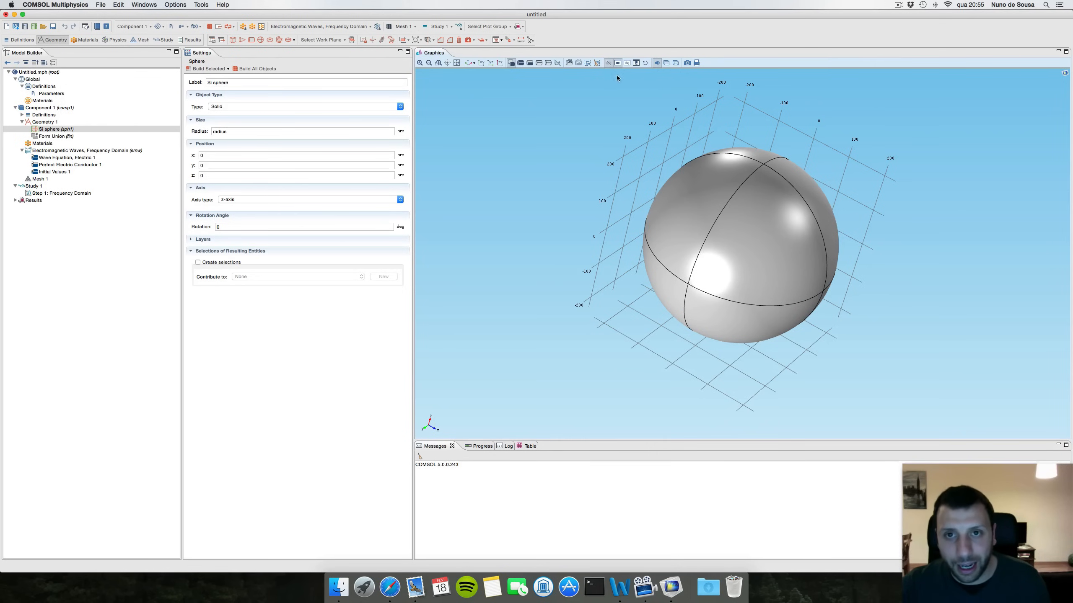
click(758, 232)
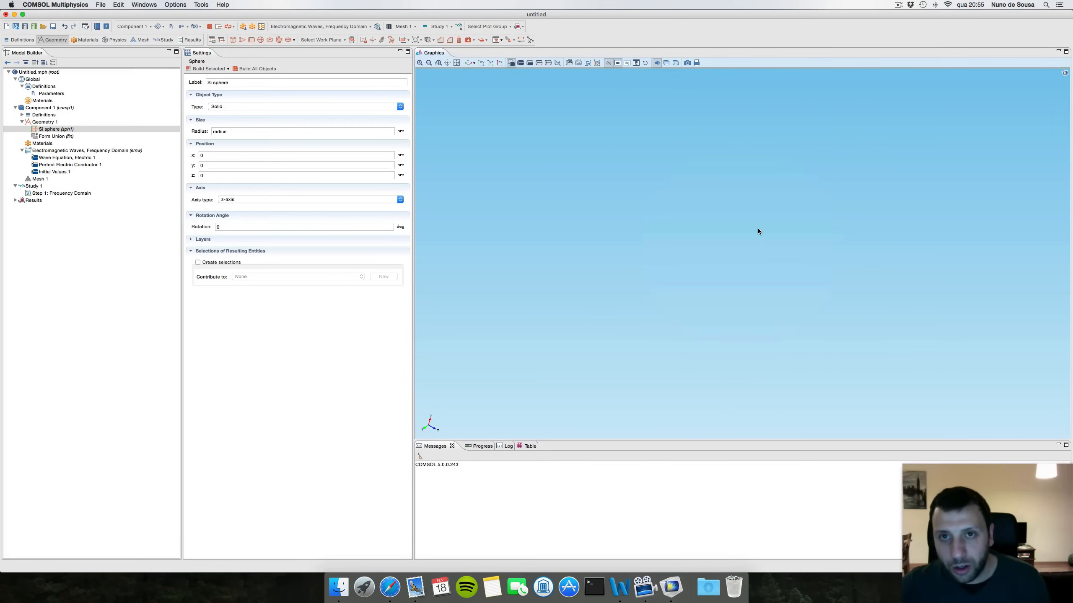
click(645, 63)
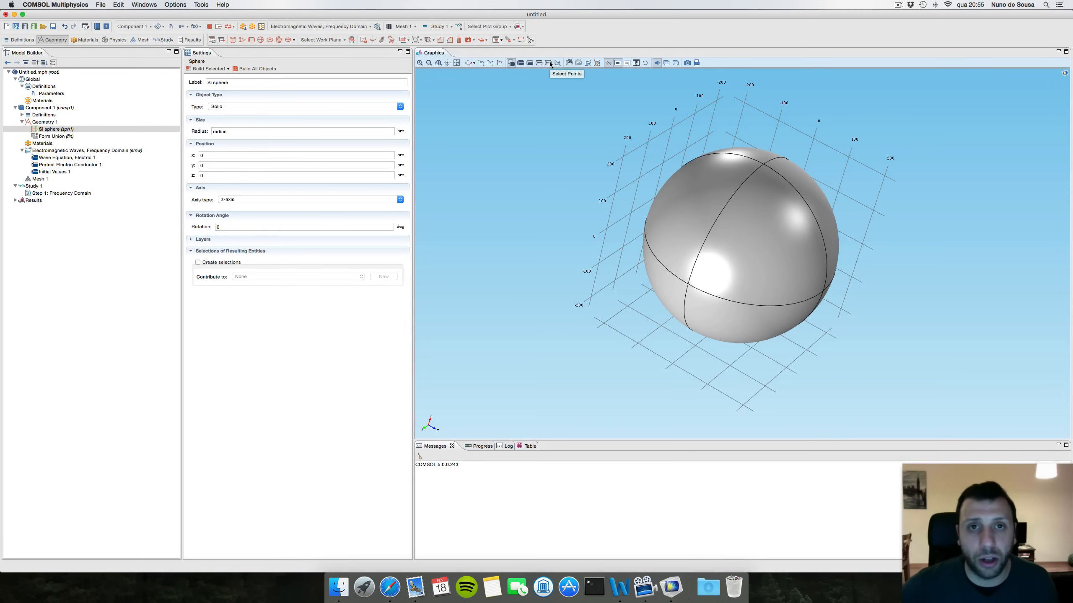
click(481, 64)
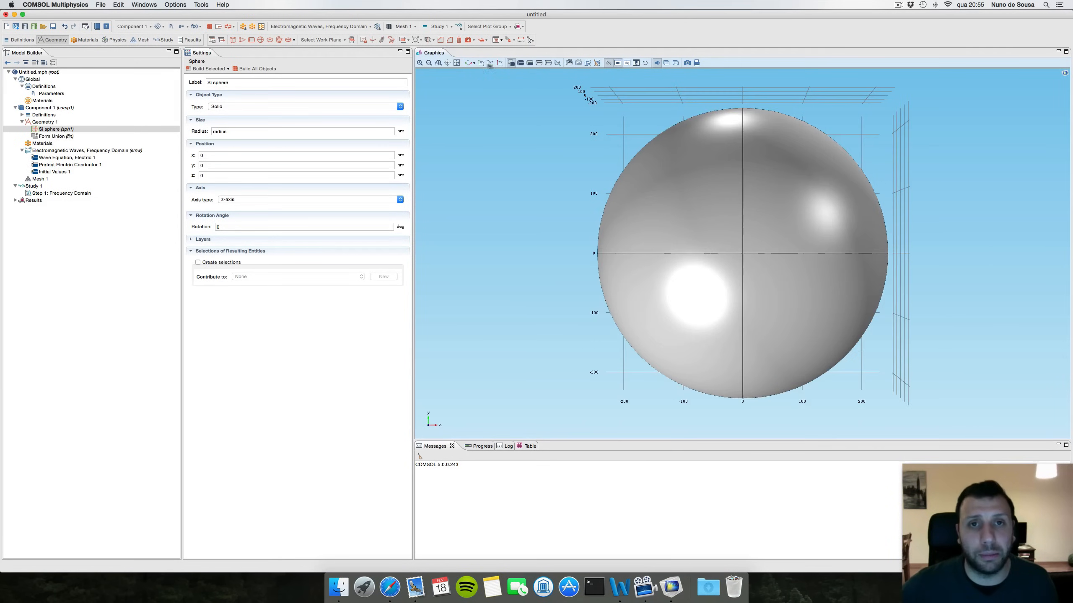
click(500, 63)
click(482, 63)
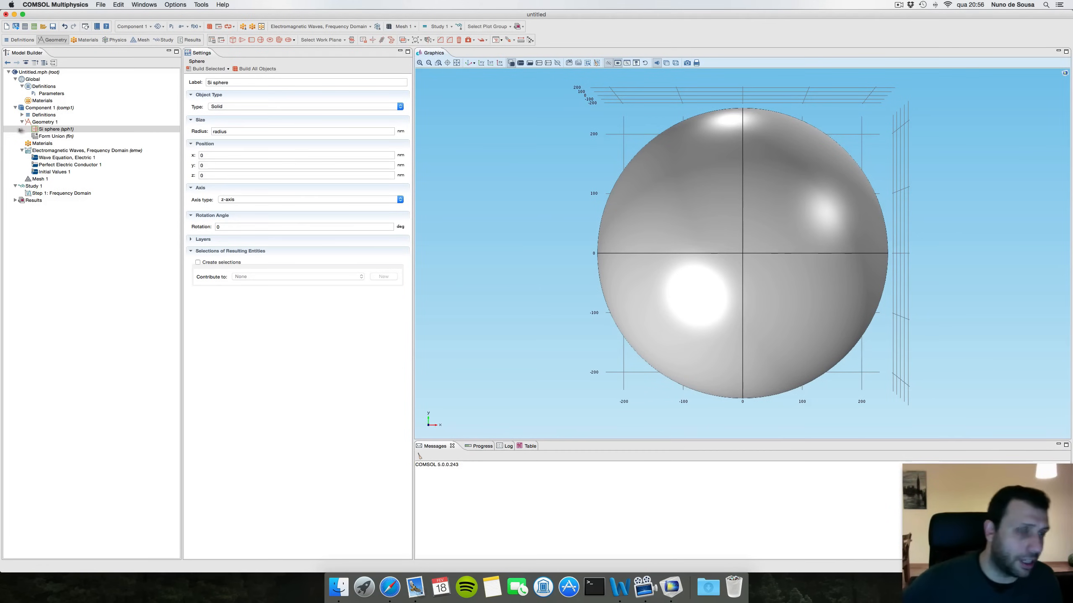
click(41, 123)
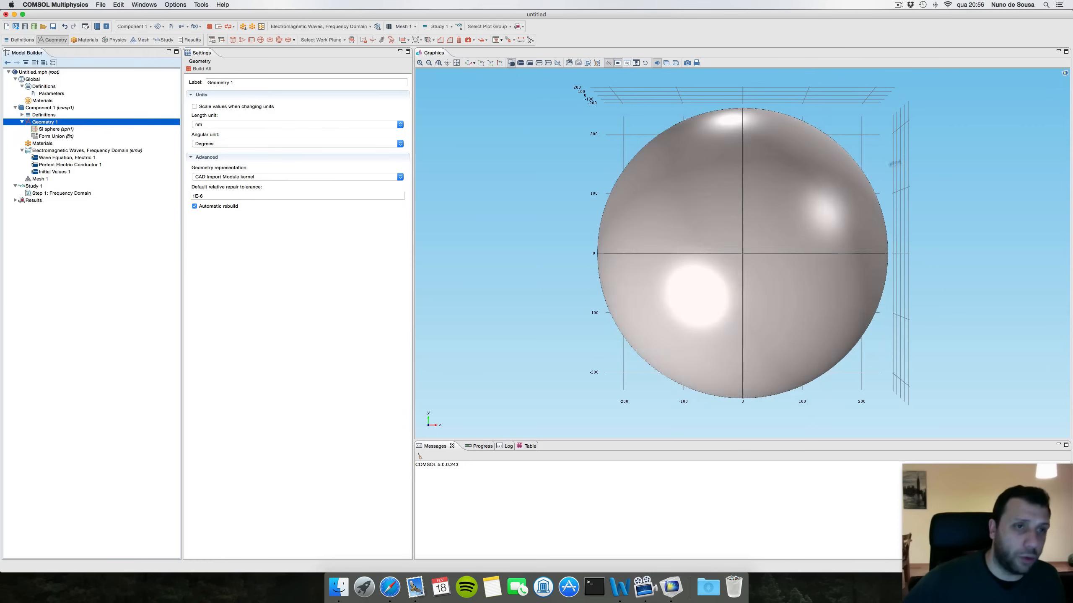
drag(735, 270, 769, 297)
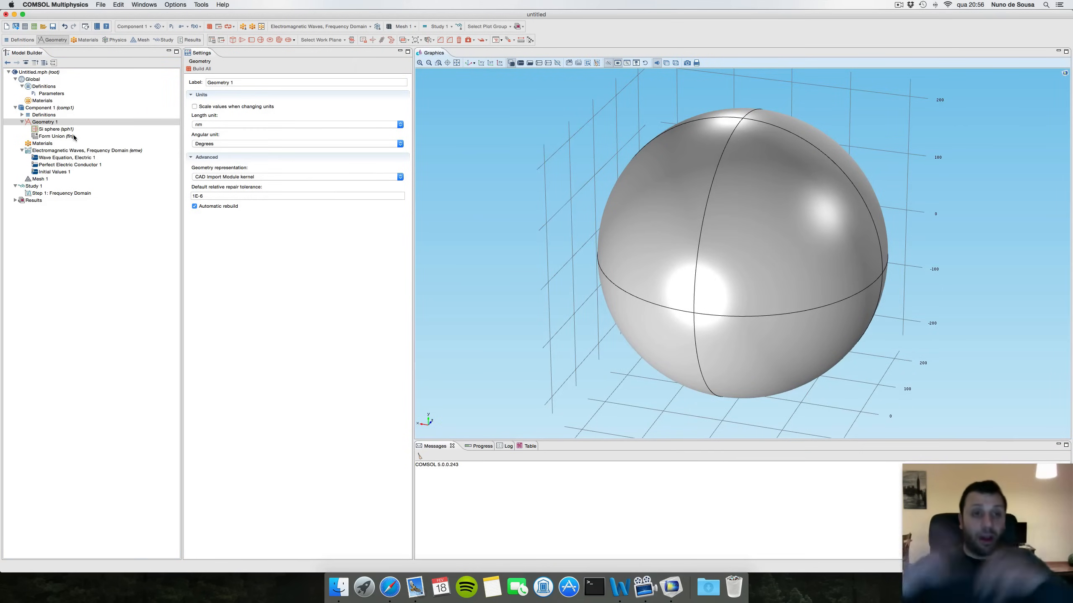
- Add a second solid sphere to Geometry 1 with radius r_pml and a layer of thickness t_pml, and build all objects
right_click(50, 123)
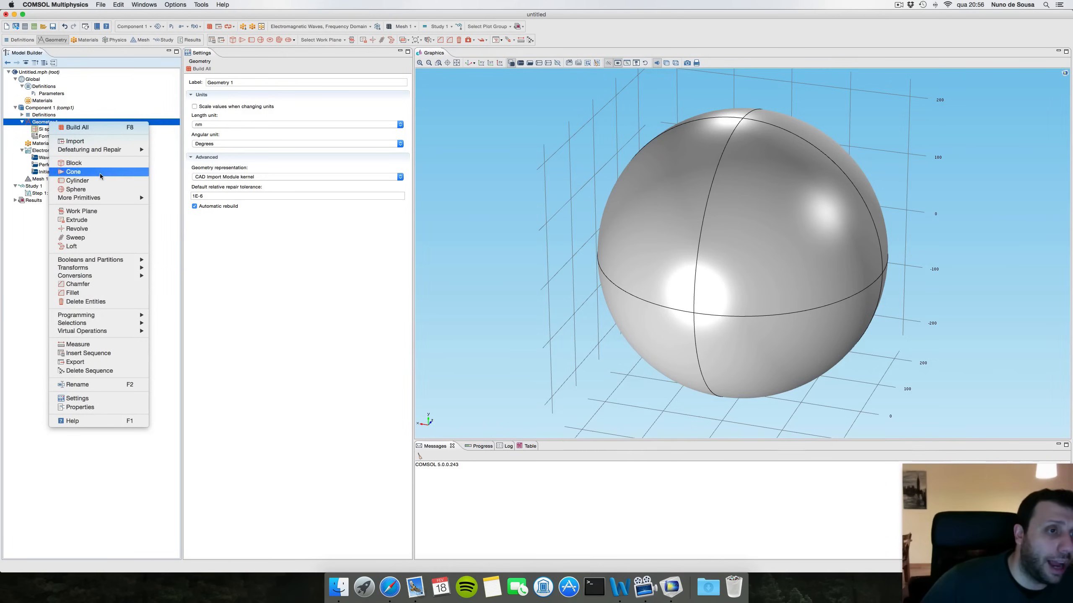
click(101, 189)
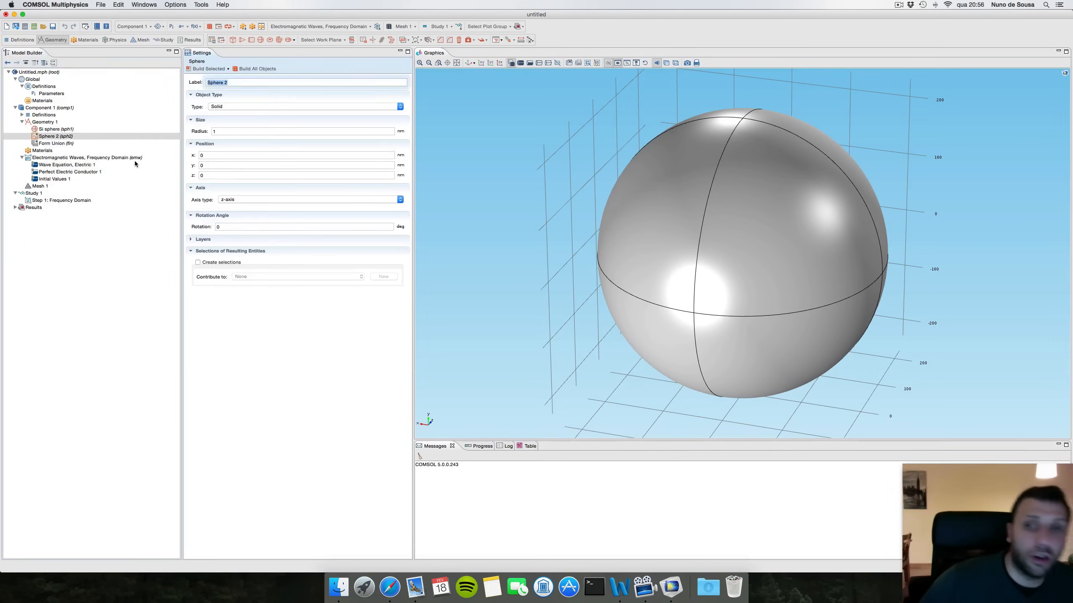
click(229, 132)
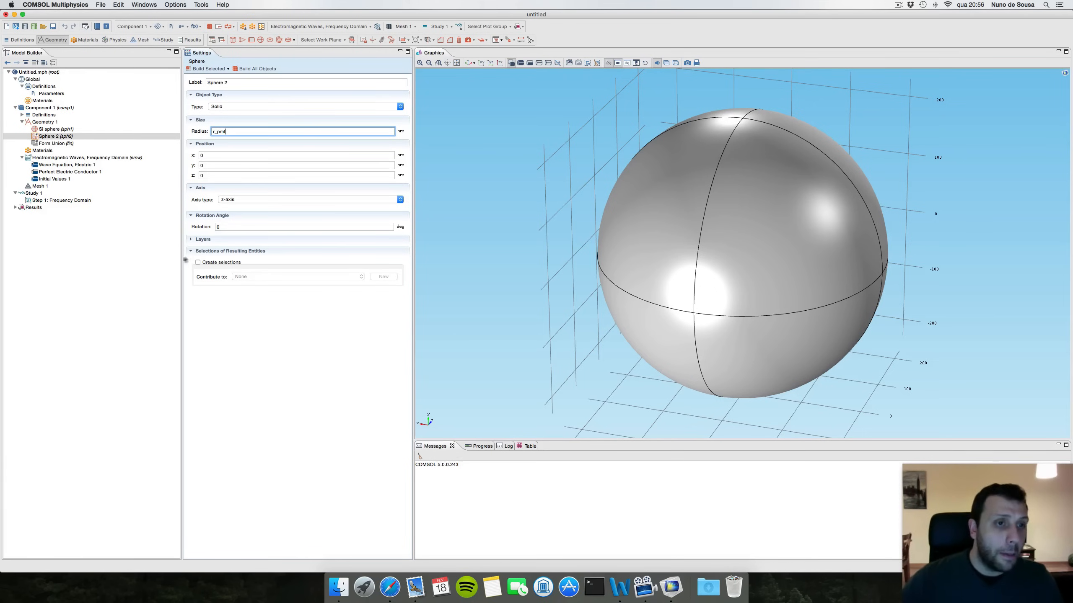
click(192, 240)
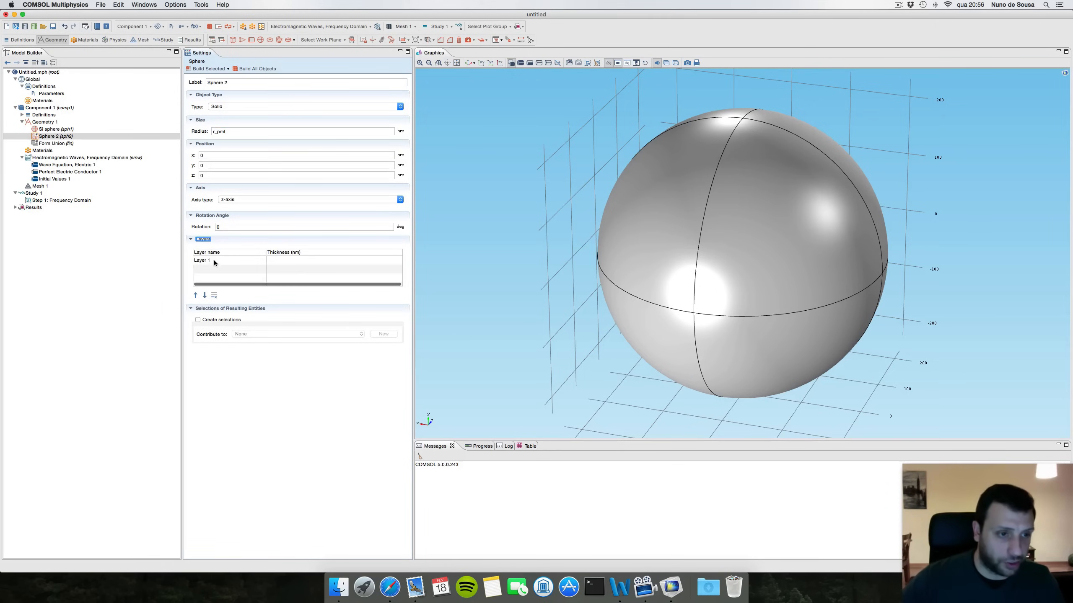
click(283, 262)
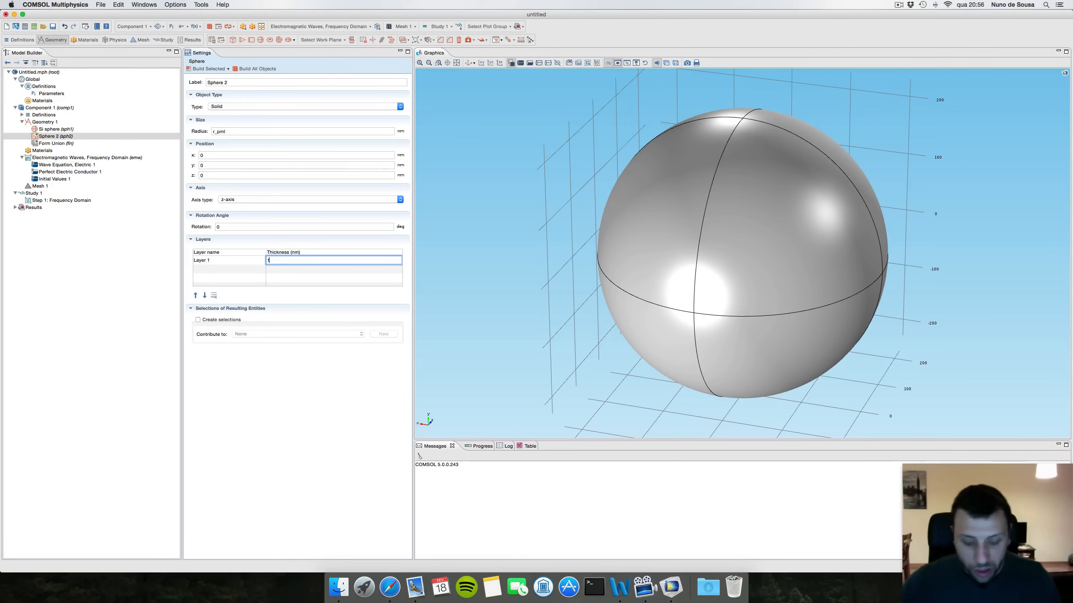
text(t_pml)
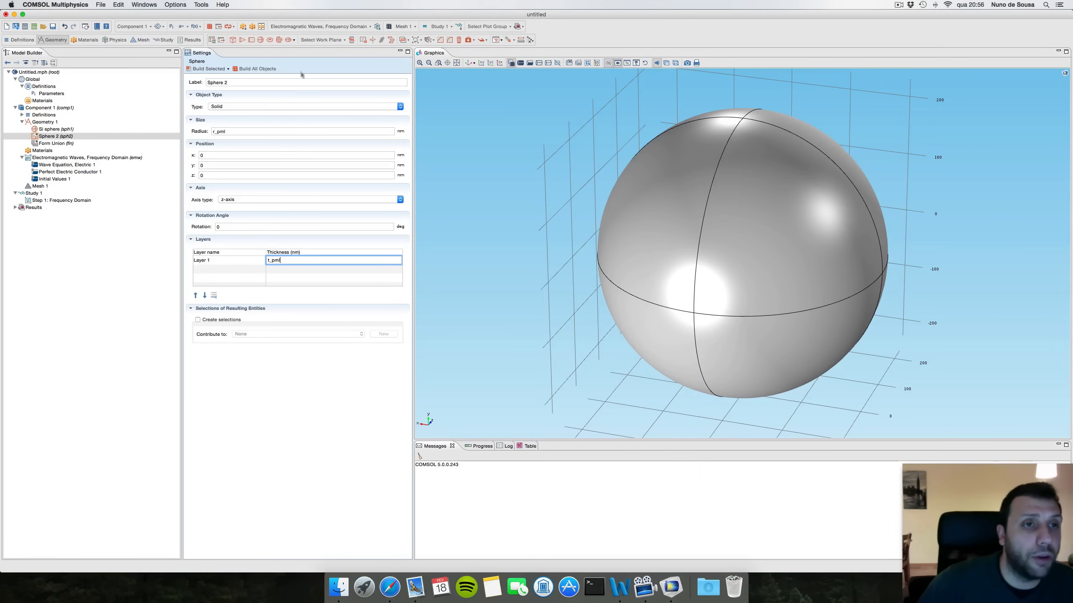
click(253, 69)
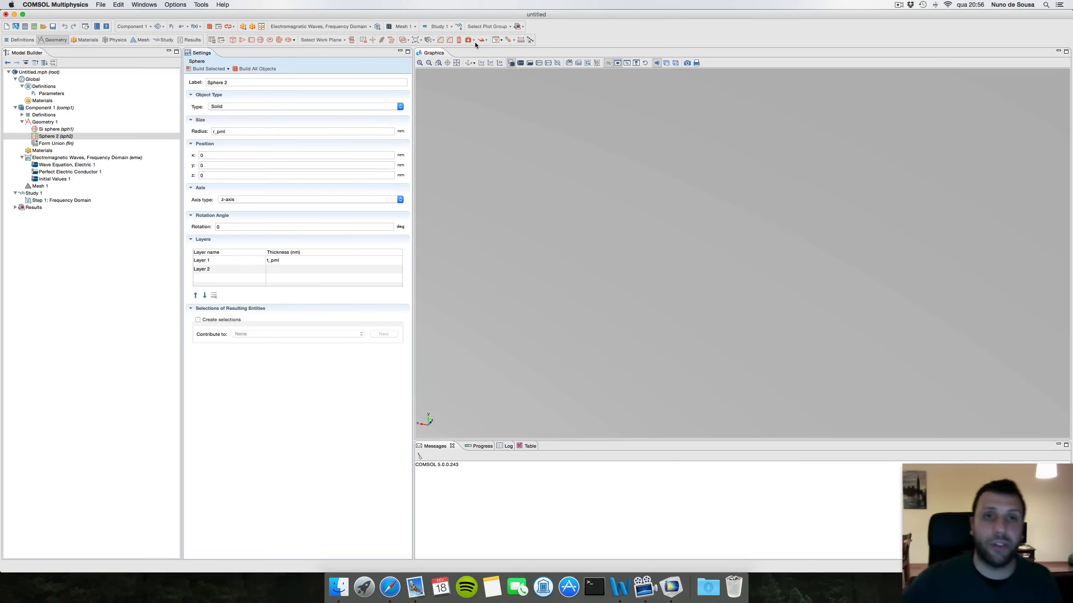
click(456, 63)
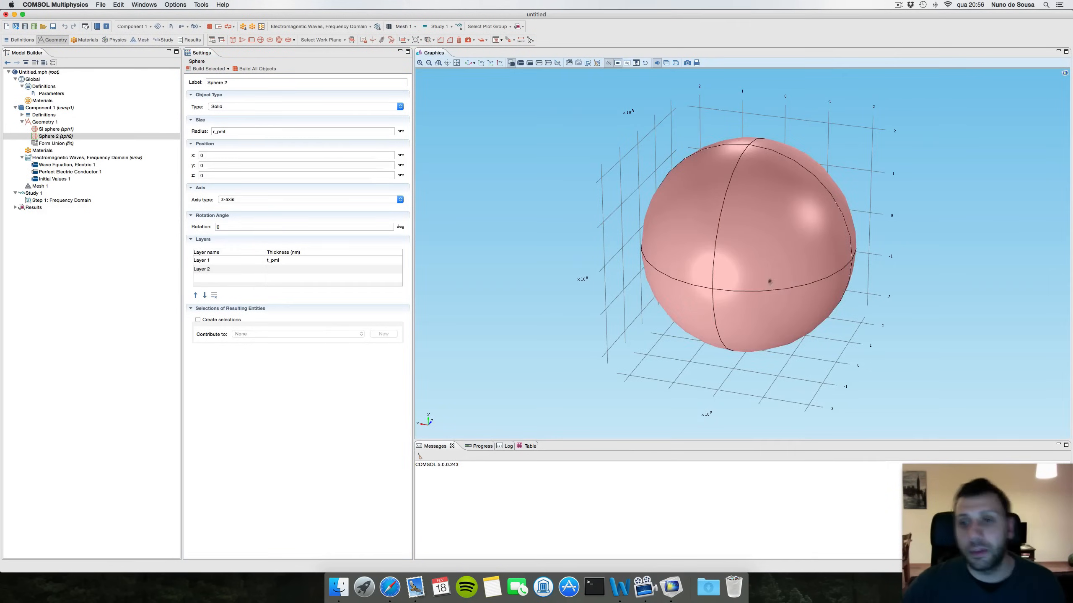
- Examine the layered sphere's interior by hiding outer and inner shell boundaries and orbiting around the Si sphere
drag(769, 278, 688, 177)
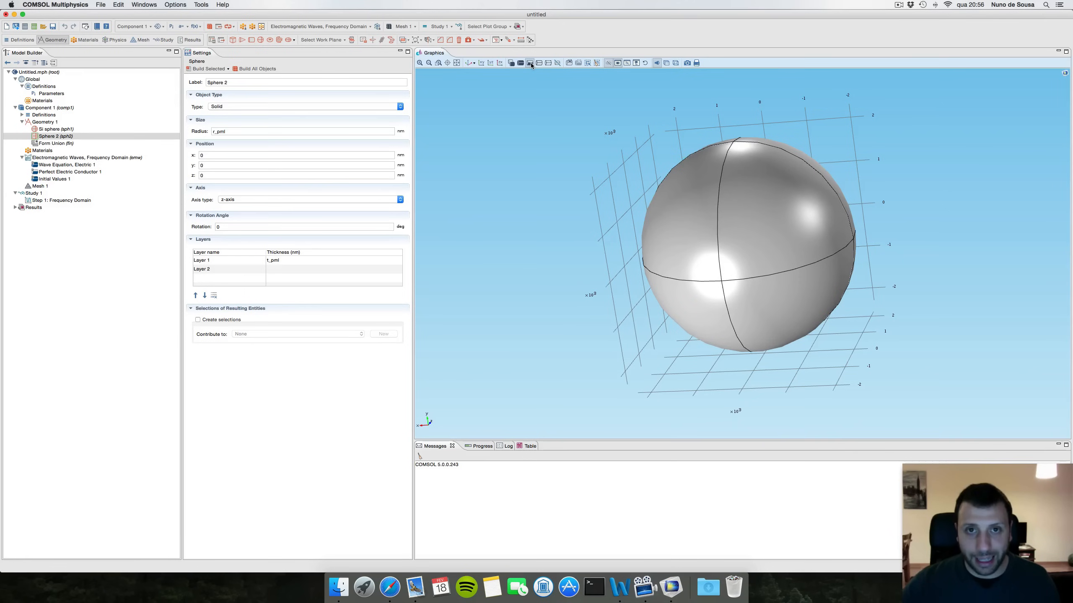
click(530, 63)
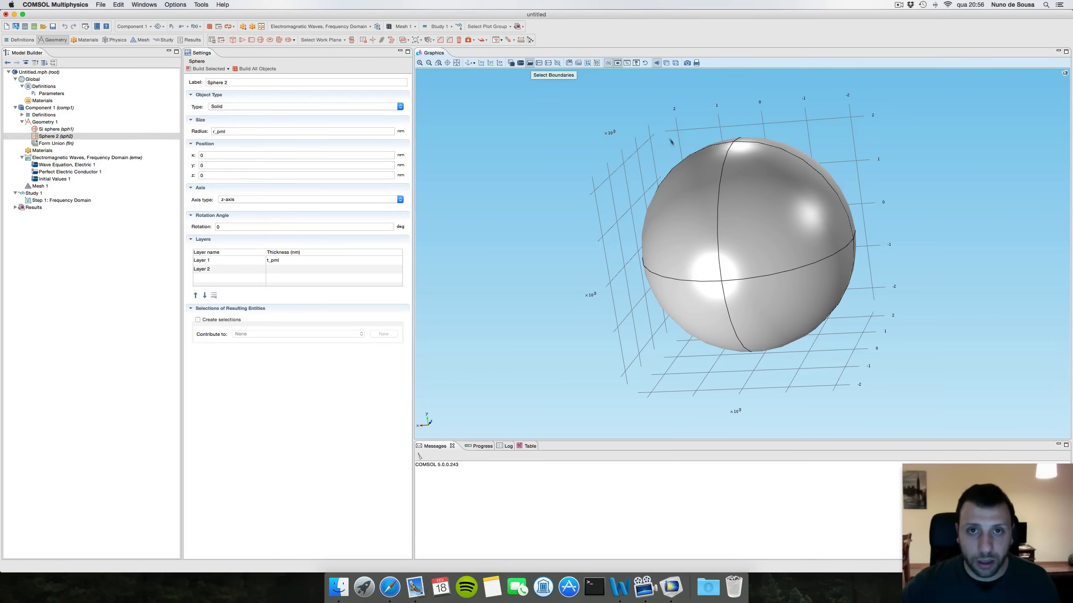
click(754, 206)
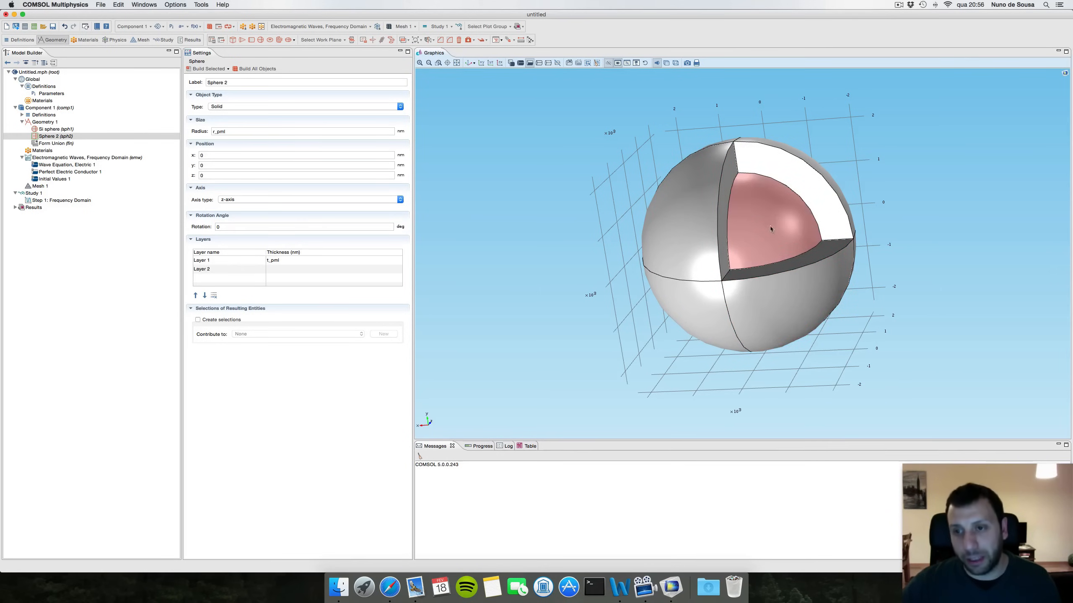
drag(765, 240, 744, 242)
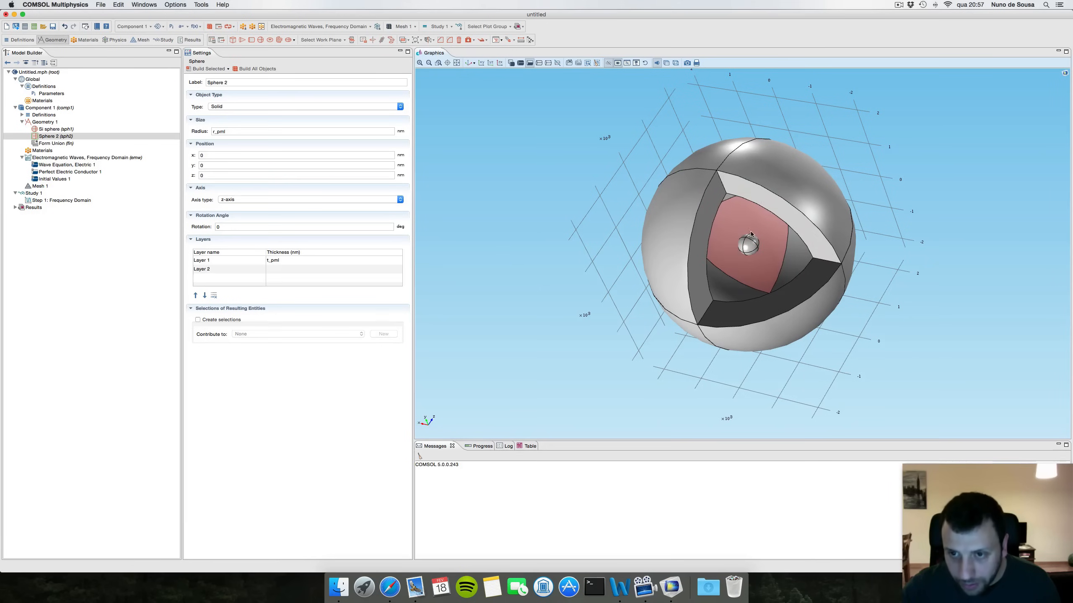
drag(743, 243, 781, 167)
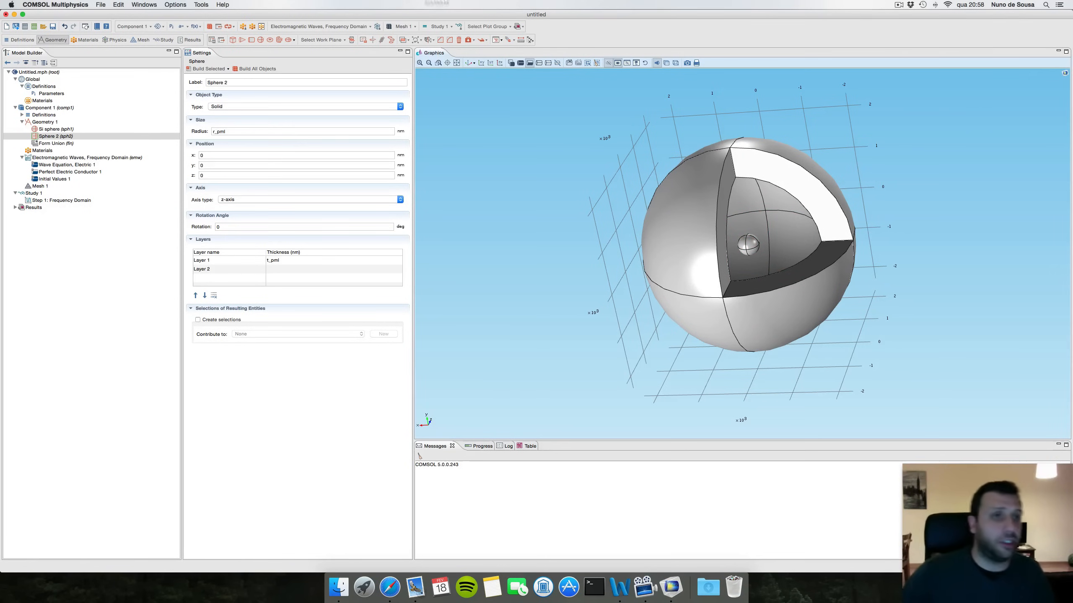
- Create an explicit domain selection, reset the hidden parts, and hide the outer shell's domains to expose the inner sphere
click(19, 41)
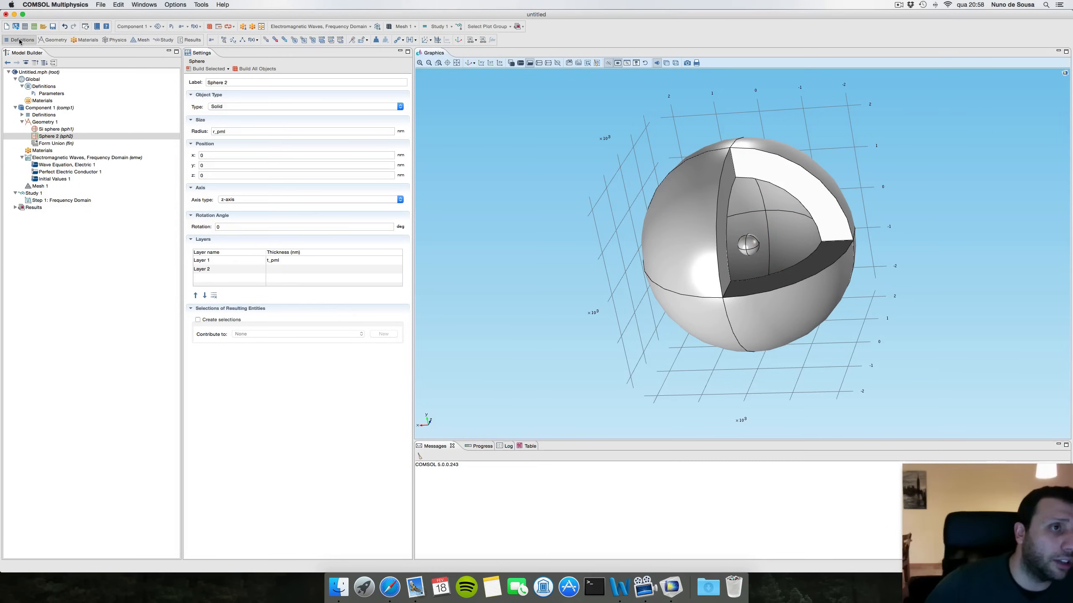
click(267, 41)
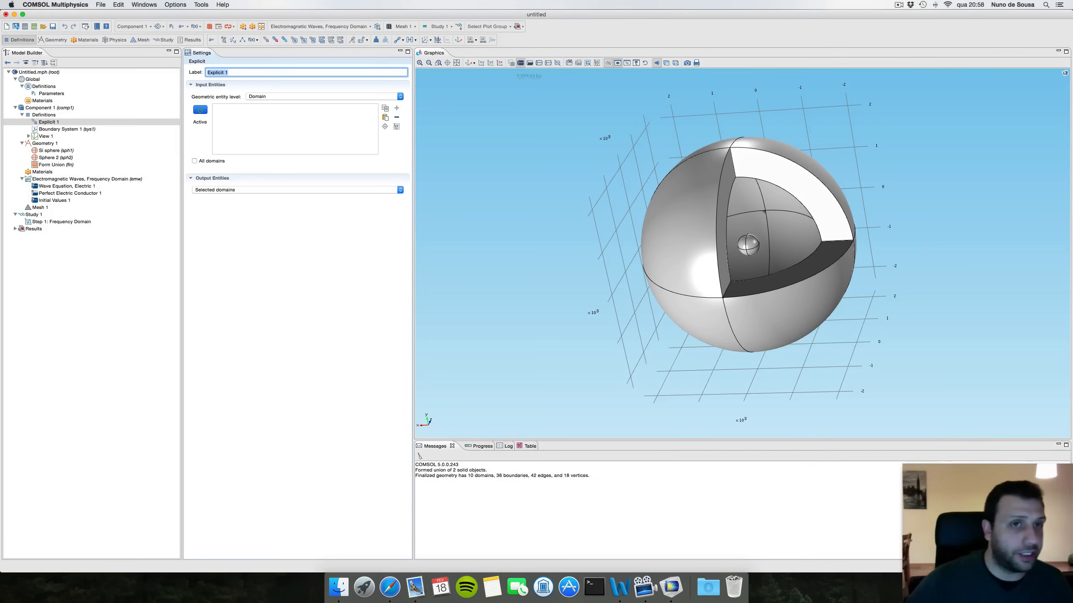
click(643, 63)
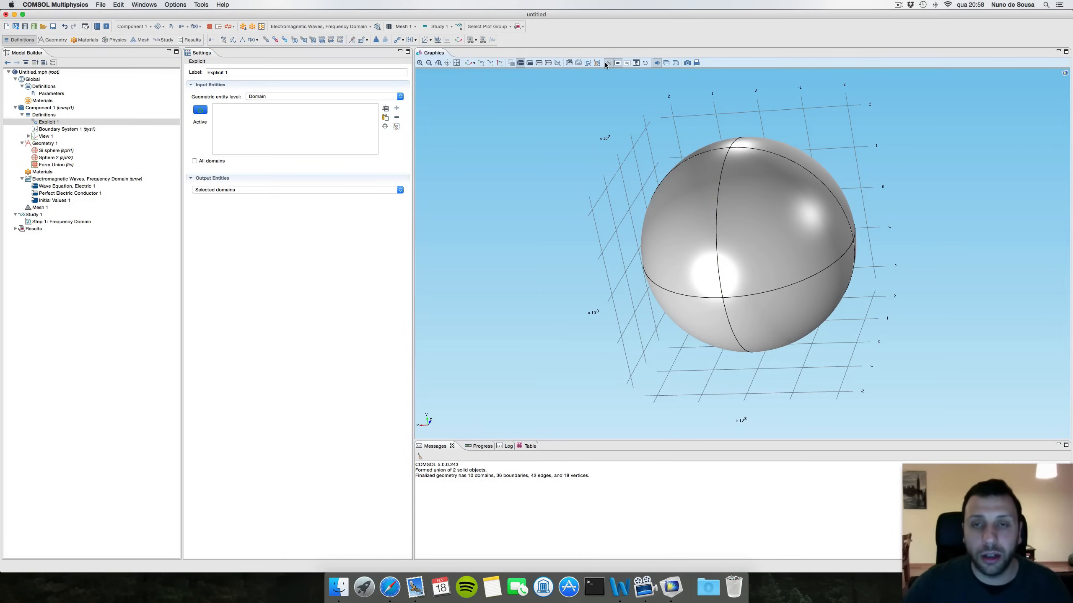
click(681, 211)
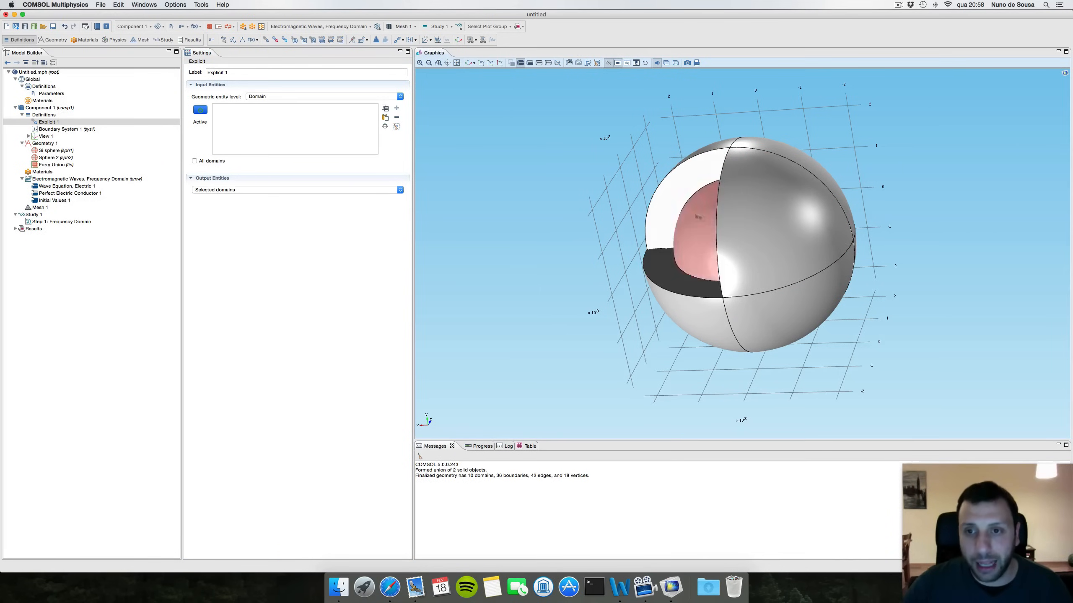
click(721, 162)
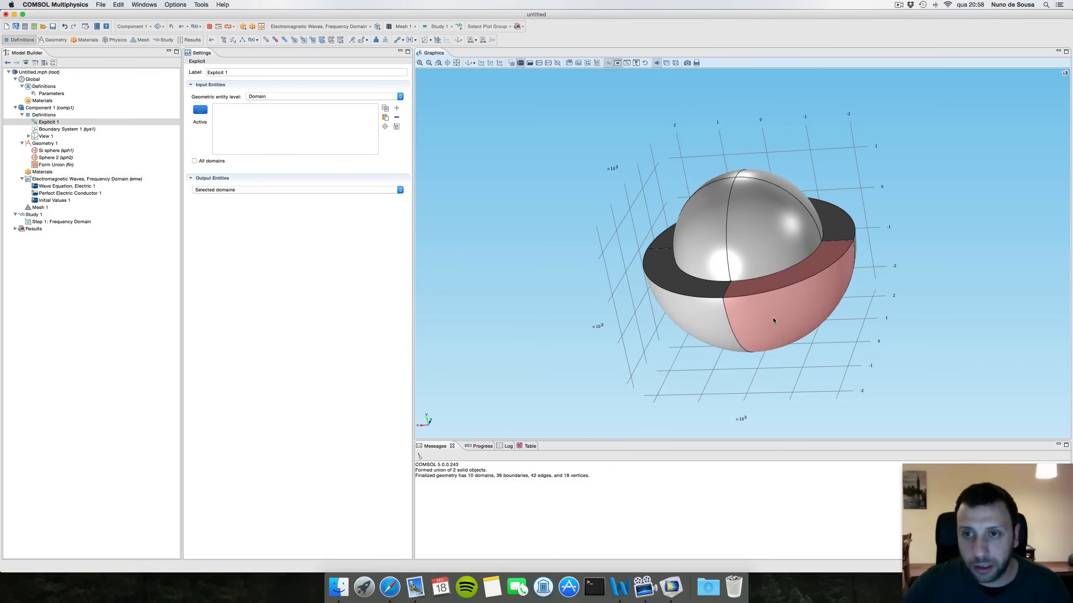
click(769, 315)
click(662, 275)
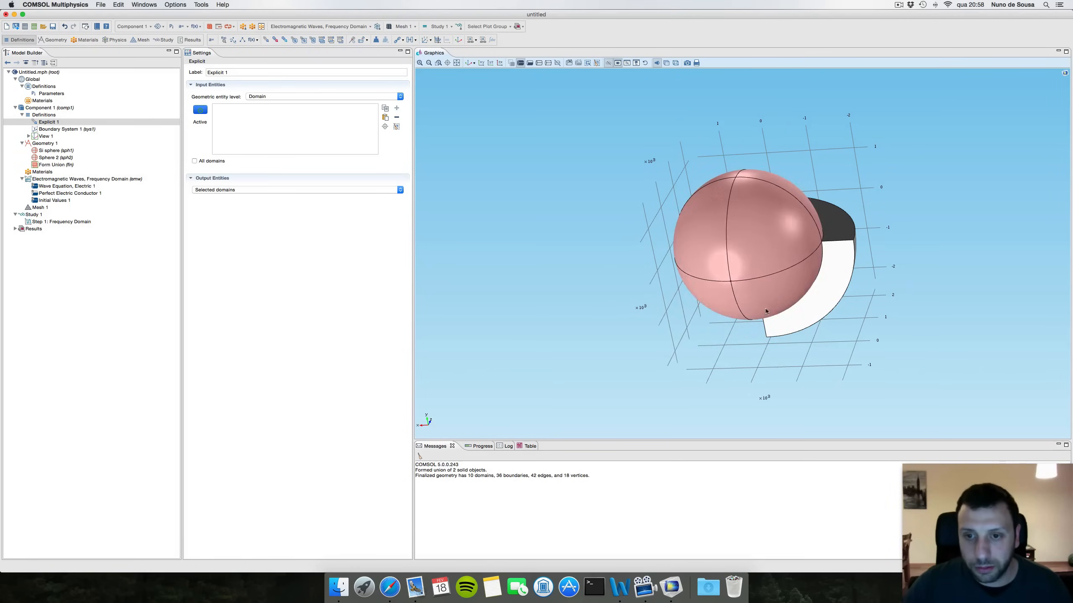
click(813, 298)
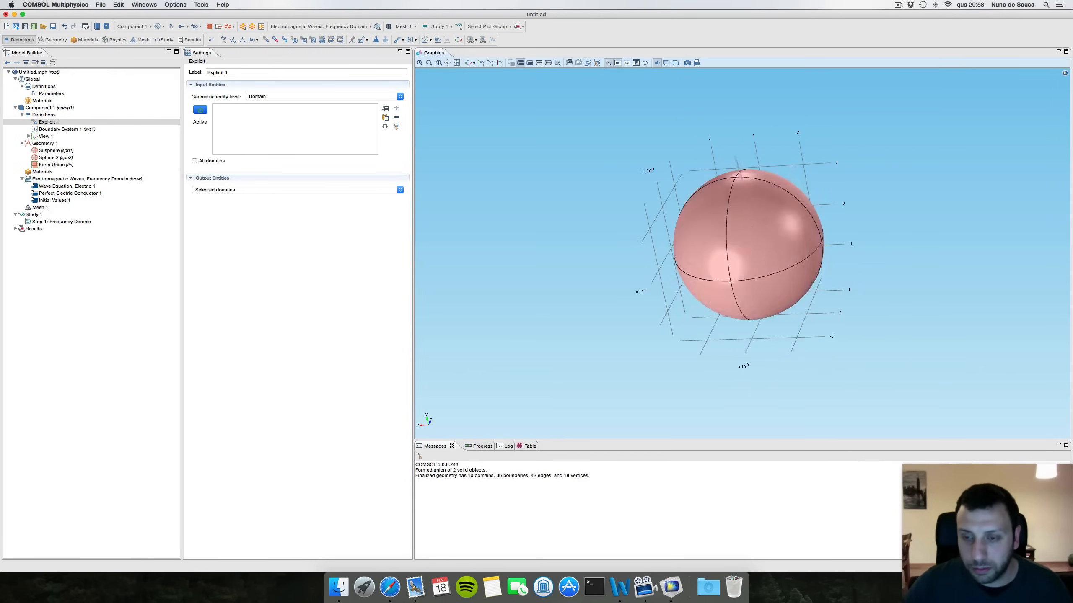
- Add domain 5, the inner sphere, to the explicit selection, hide it, and add domain 6, the Si sphere
click(608, 63)
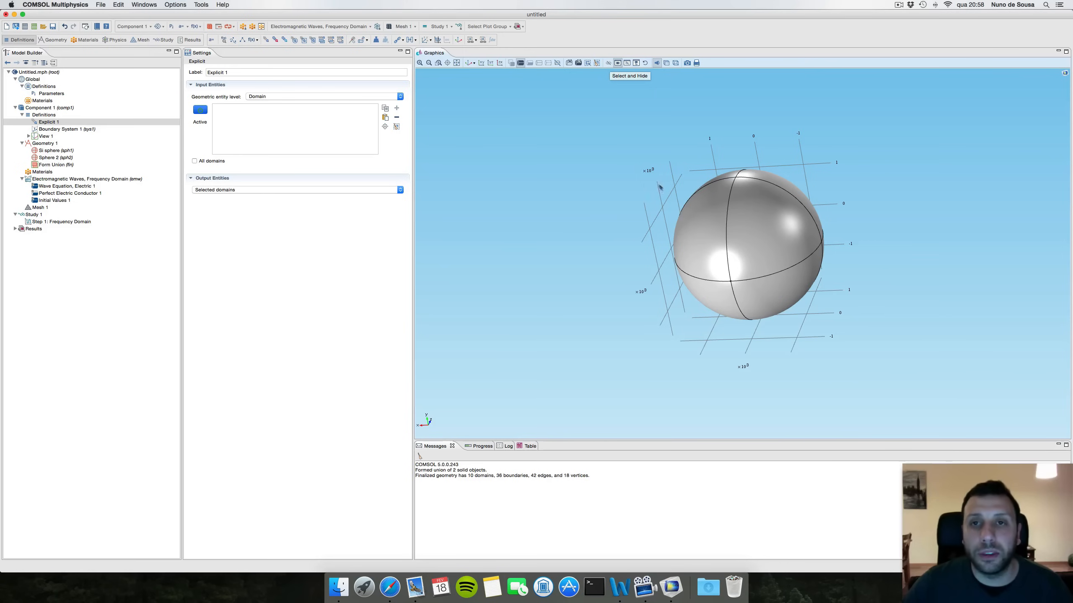
click(707, 235)
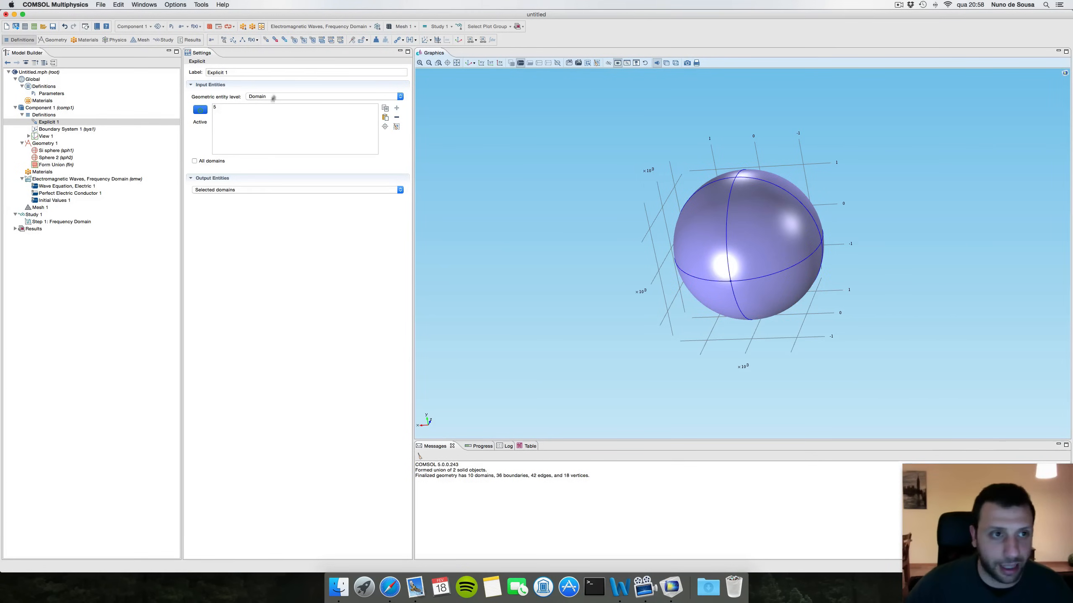
click(608, 63)
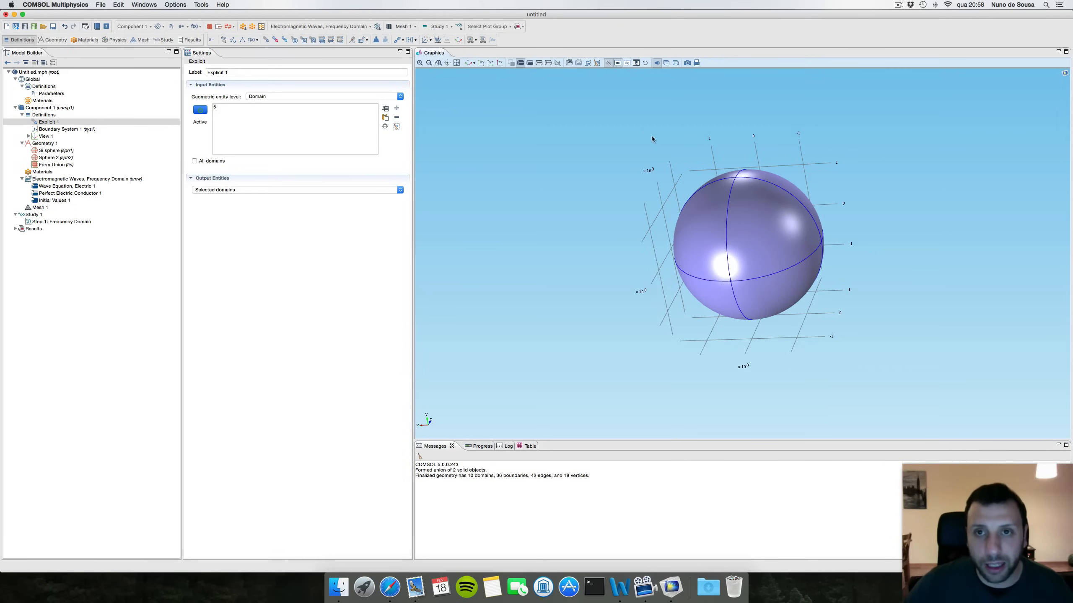
click(731, 228)
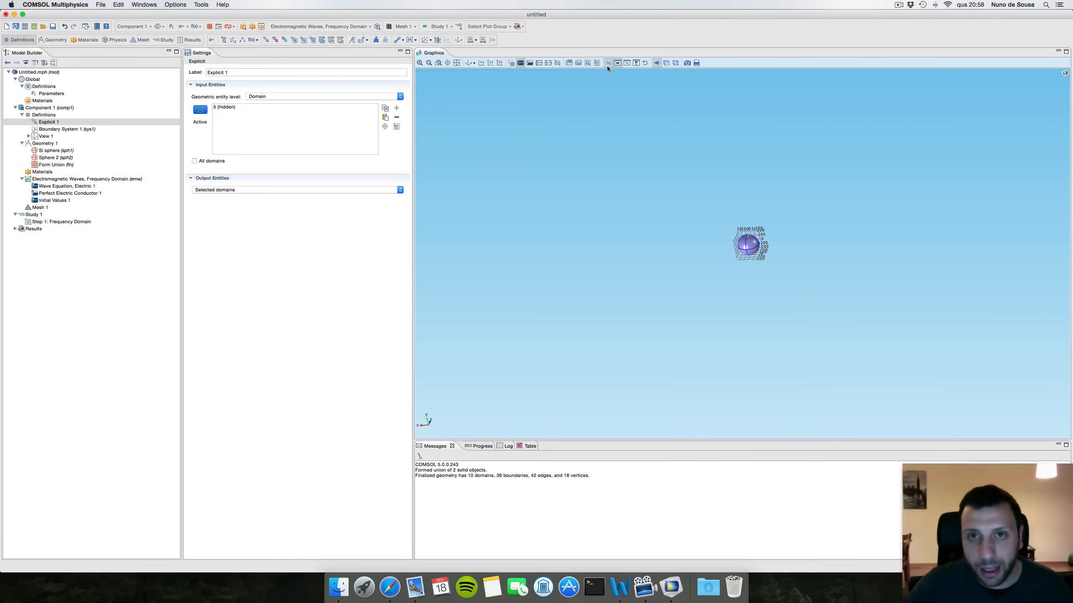
click(606, 65)
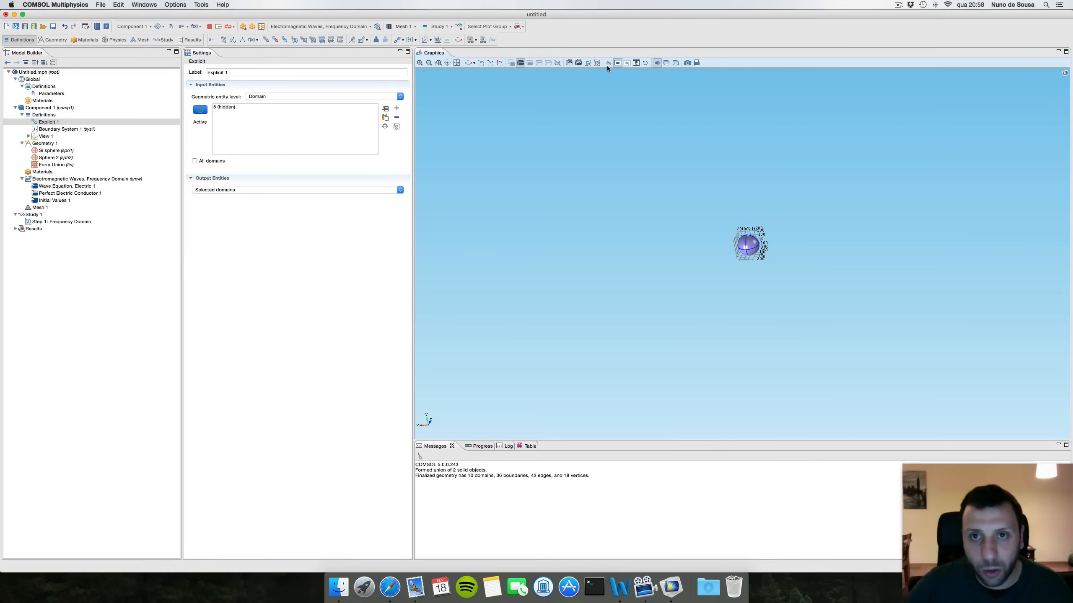
click(747, 243)
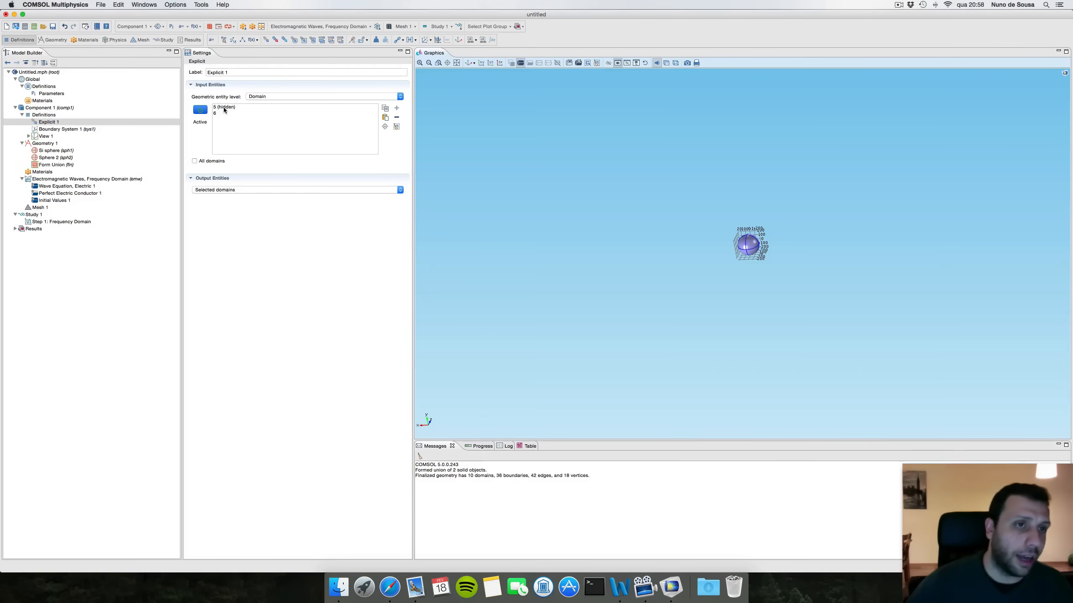
- Label the explicit selection "Physical Domains" and restore all hidden domains
triple_click(224, 72)
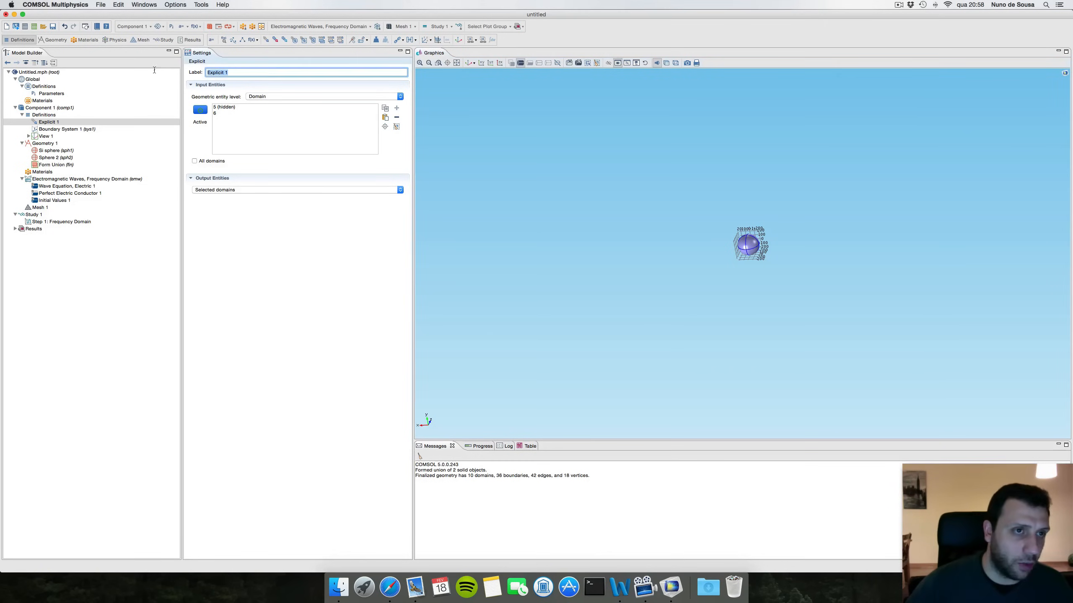
text(Physic)
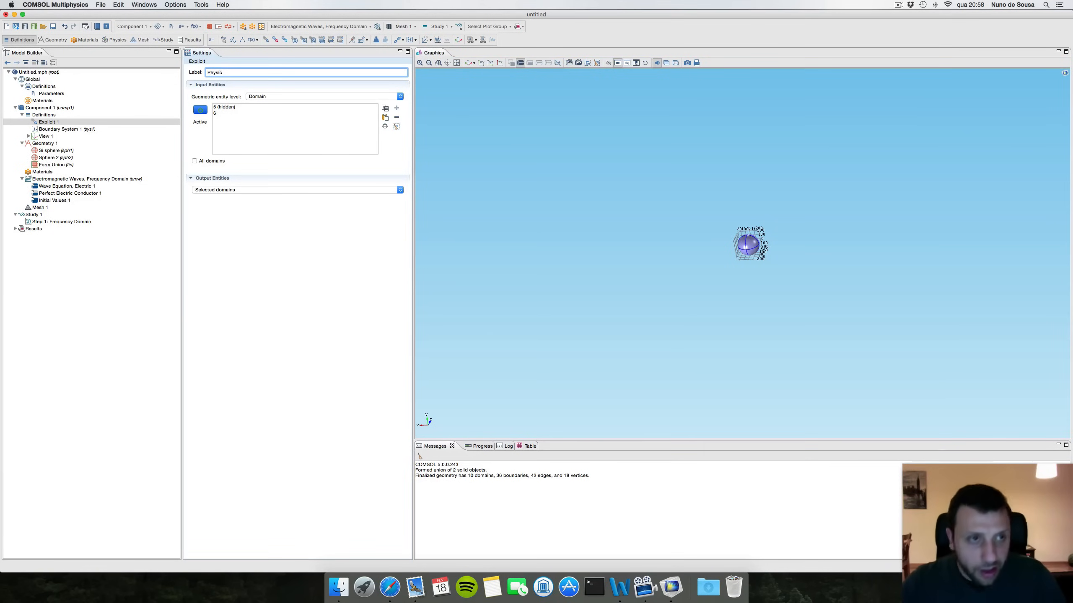
text(al Domains)
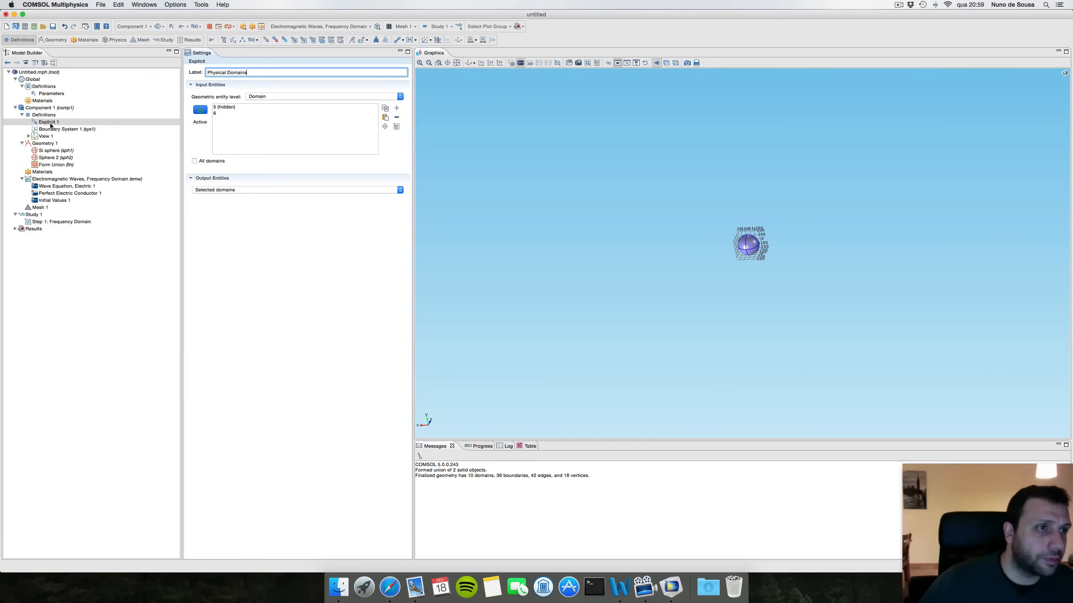
click(646, 63)
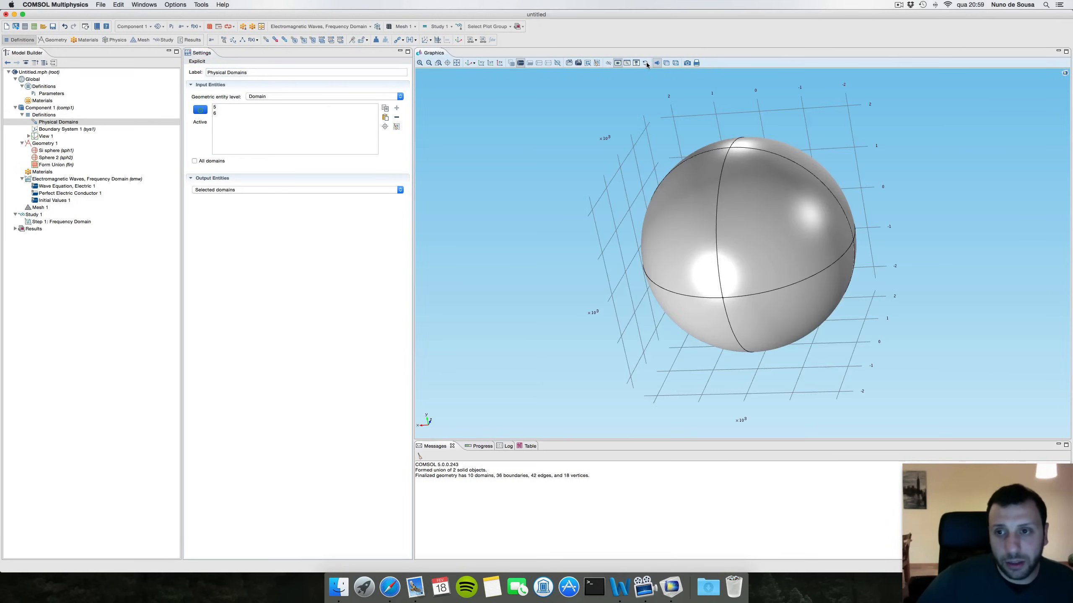
- Create a complement domain selection labeled "PML Domains" that inverts the Physical Domains selection
right_click(66, 122)
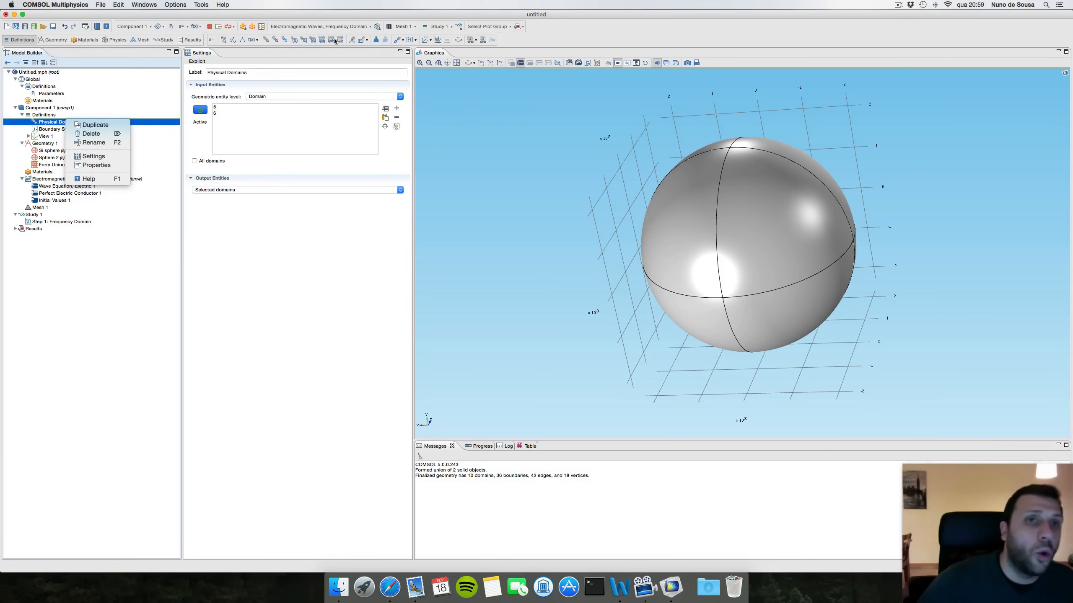
click(267, 15)
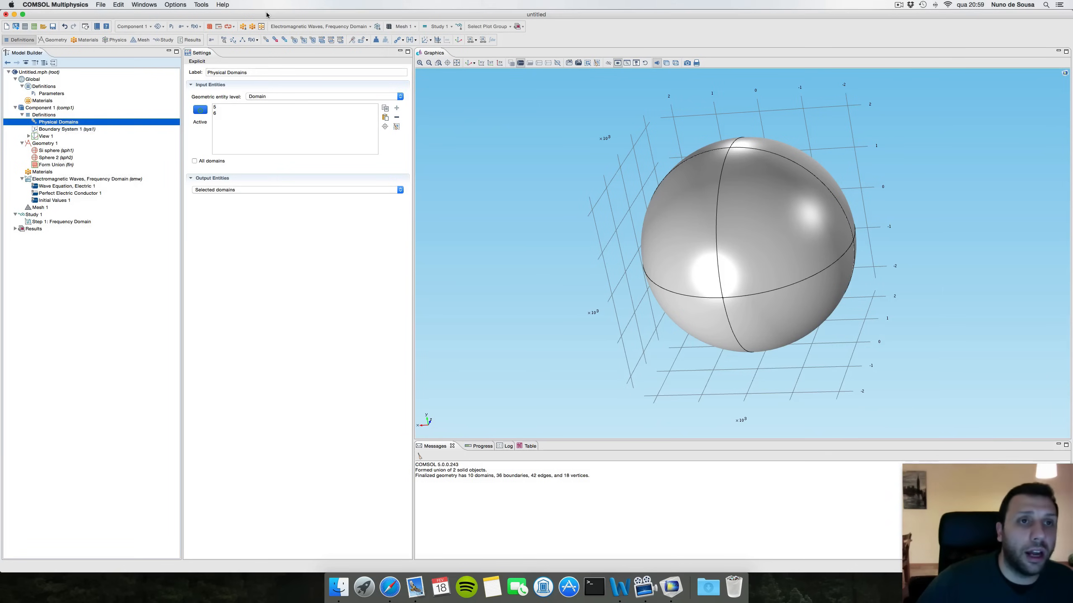
click(275, 41)
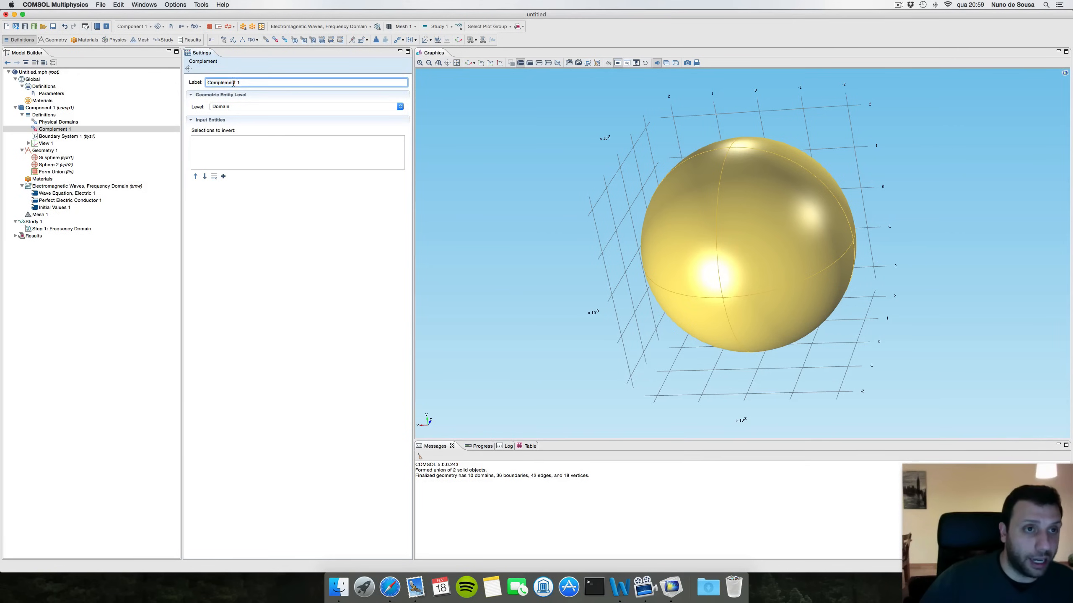
text(PML Domains)
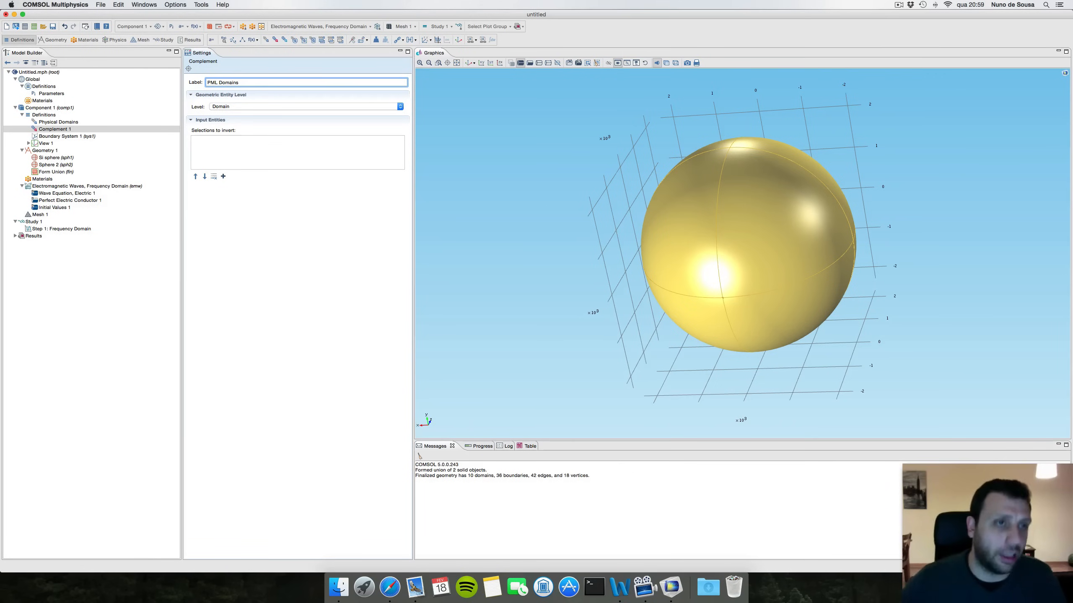
click(223, 177)
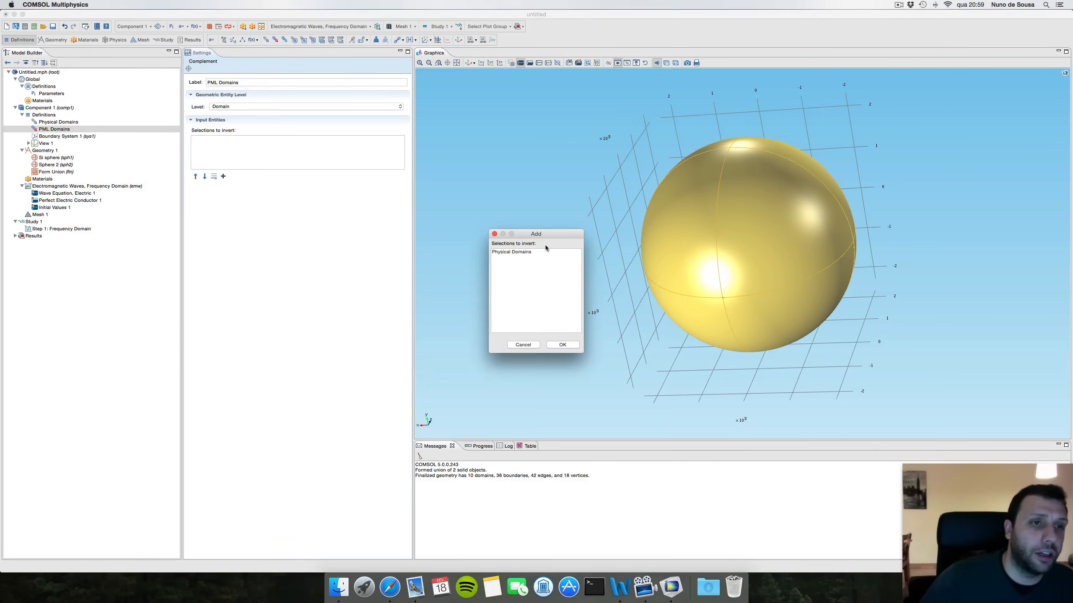
click(523, 253)
click(561, 345)
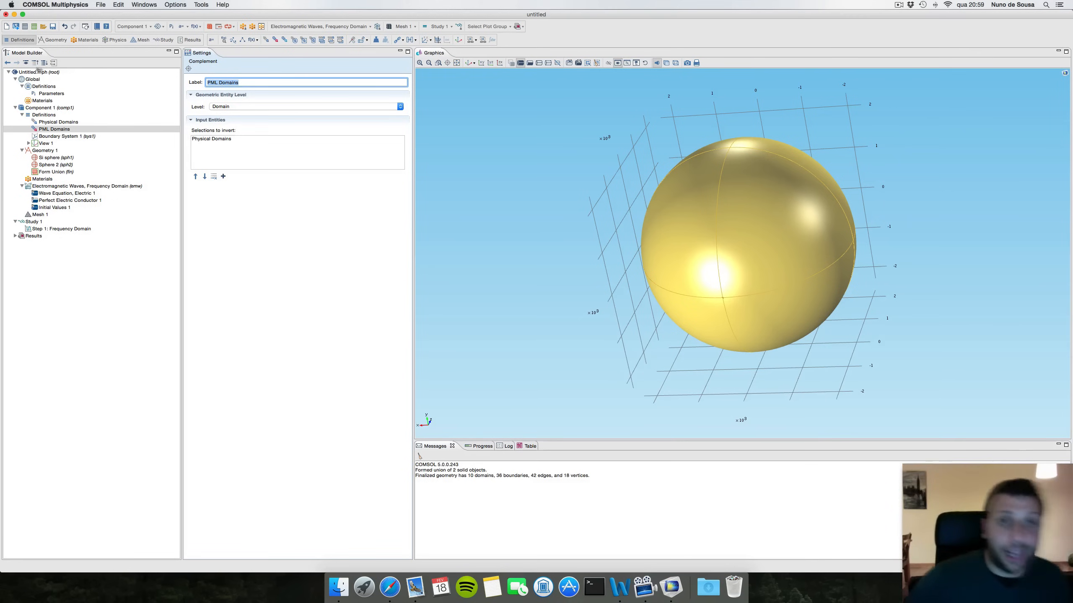
- Create a new explicit domain selection and label it "Nanoparticle"
click(267, 41)
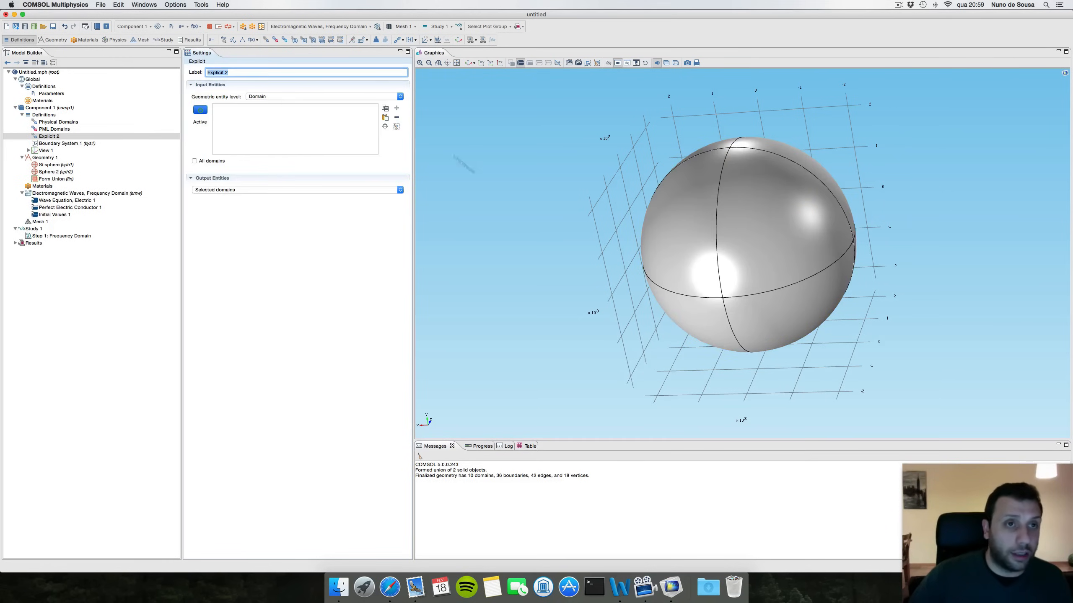
text(Nanoparticle)
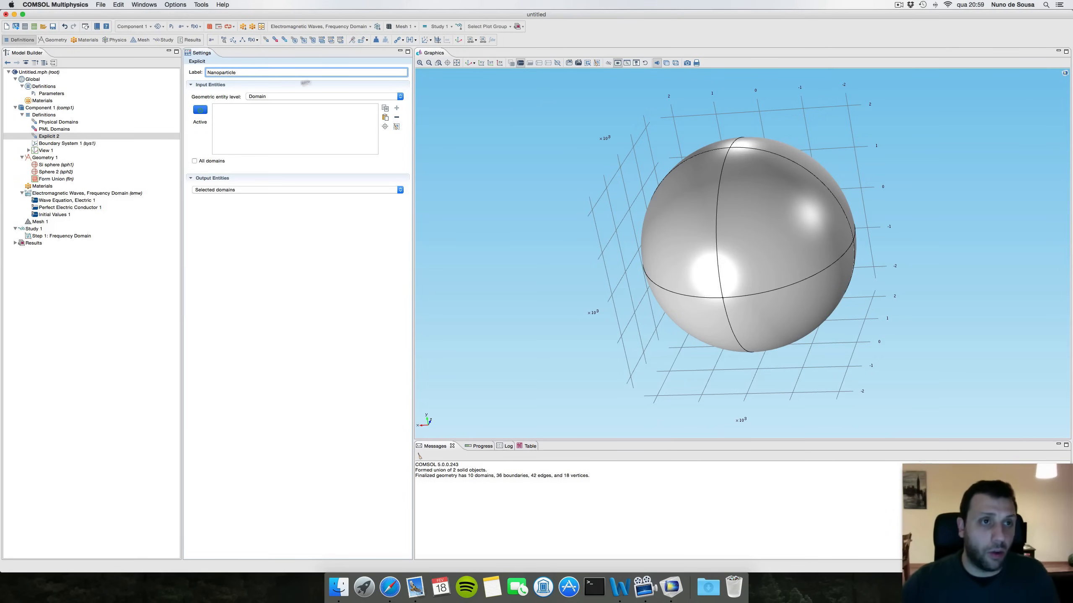
key(Return)
- Hide the domains enclosing the Si sphere and add domain 6, the sphere itself, to the Nanoparticle selection
click(608, 62)
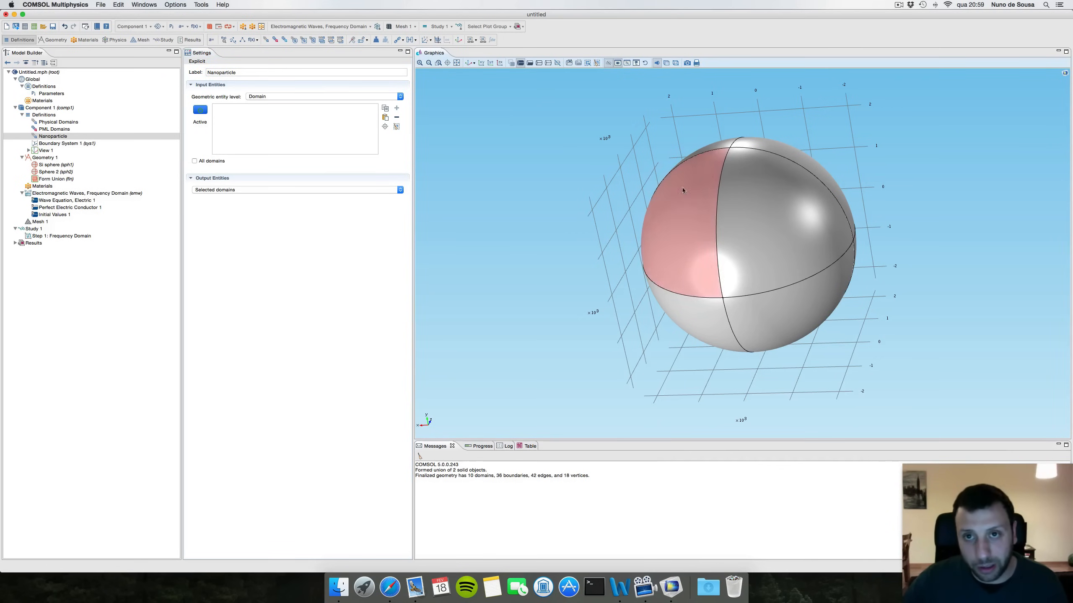
click(682, 180)
click(709, 186)
click(794, 164)
drag(719, 164, 830, 254)
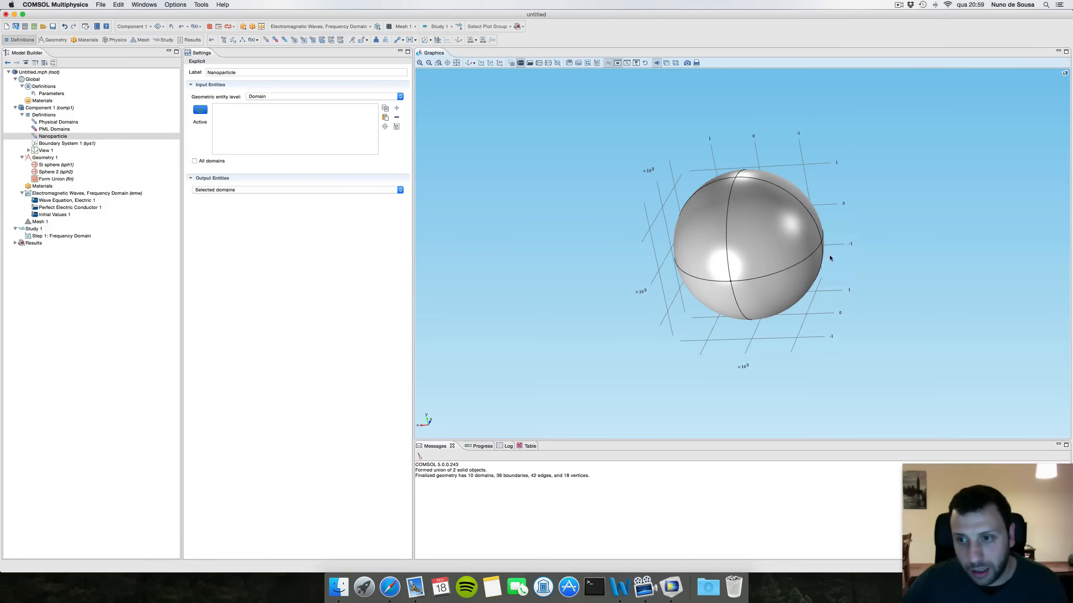
scroll(756, 245, down, 5)
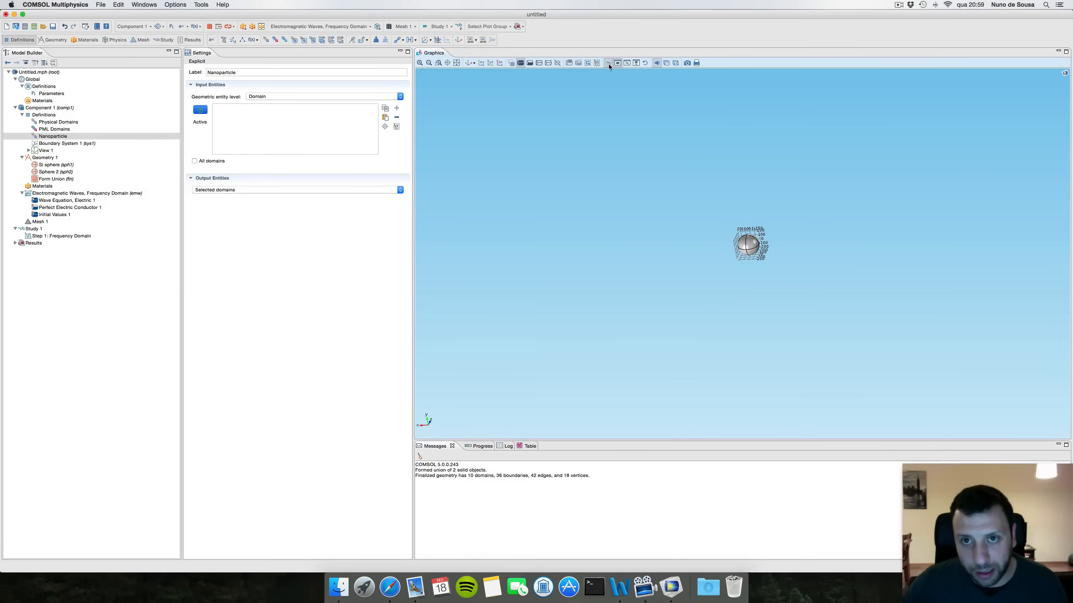
click(746, 248)
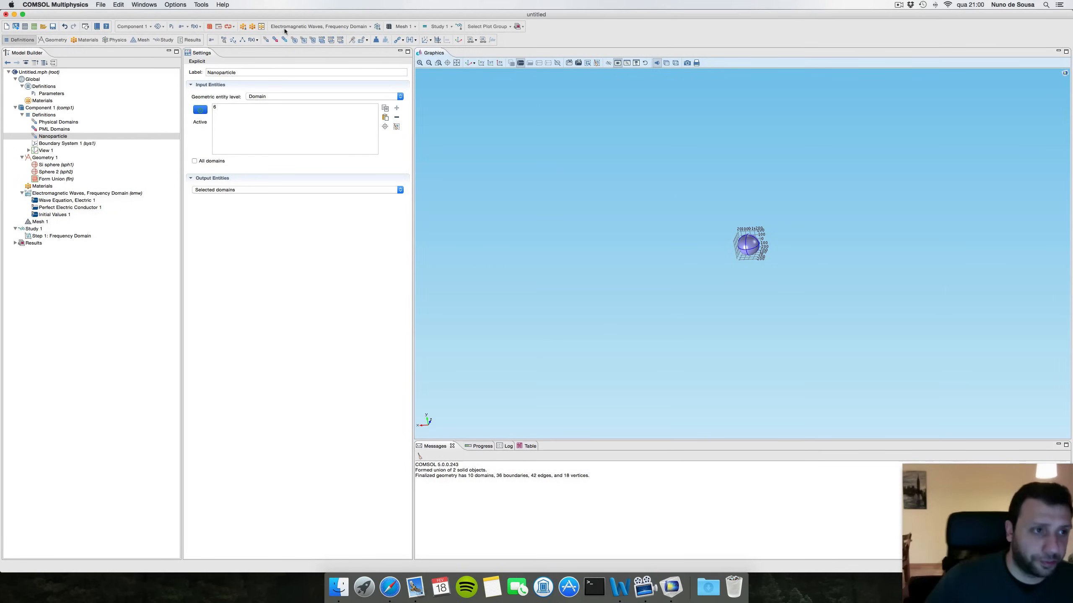
- Create an explicit selection at the Boundary level and add all eight surface patches of the Si sphere
click(265, 40)
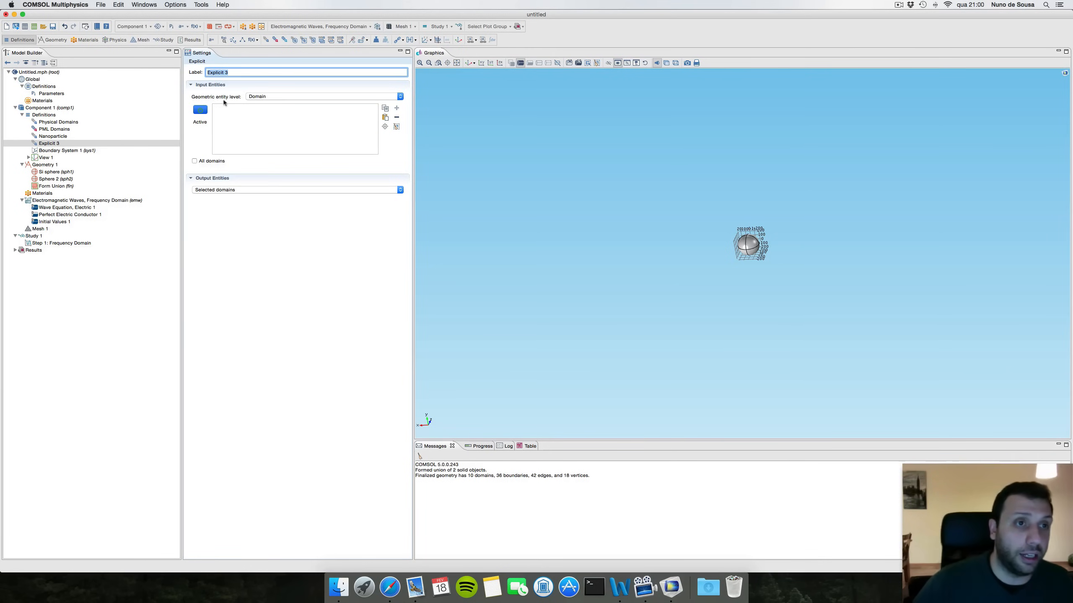
click(260, 95)
click(264, 102)
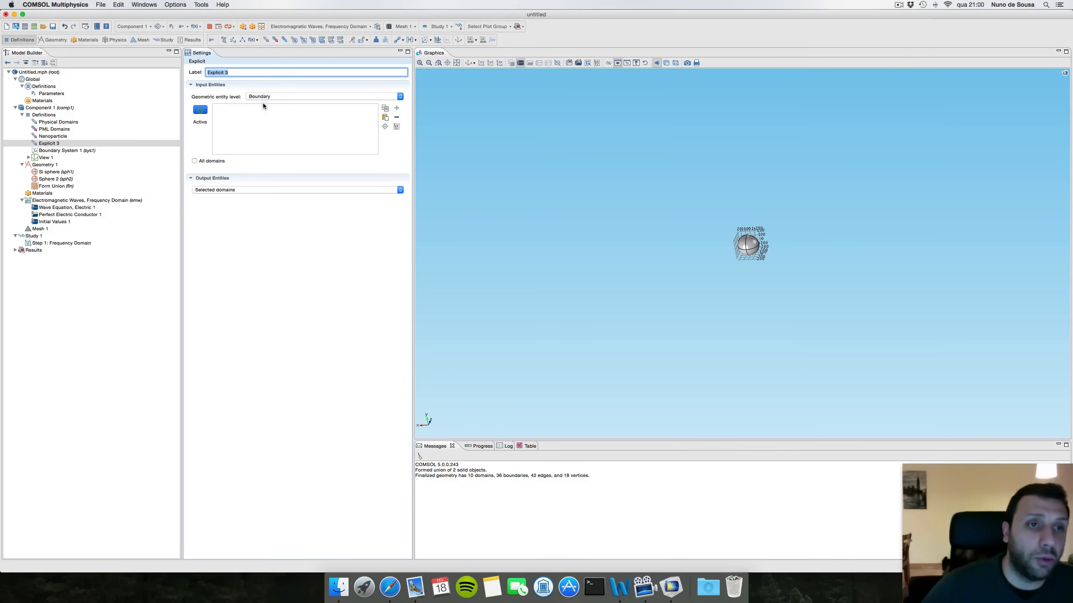
click(751, 248)
click(748, 245)
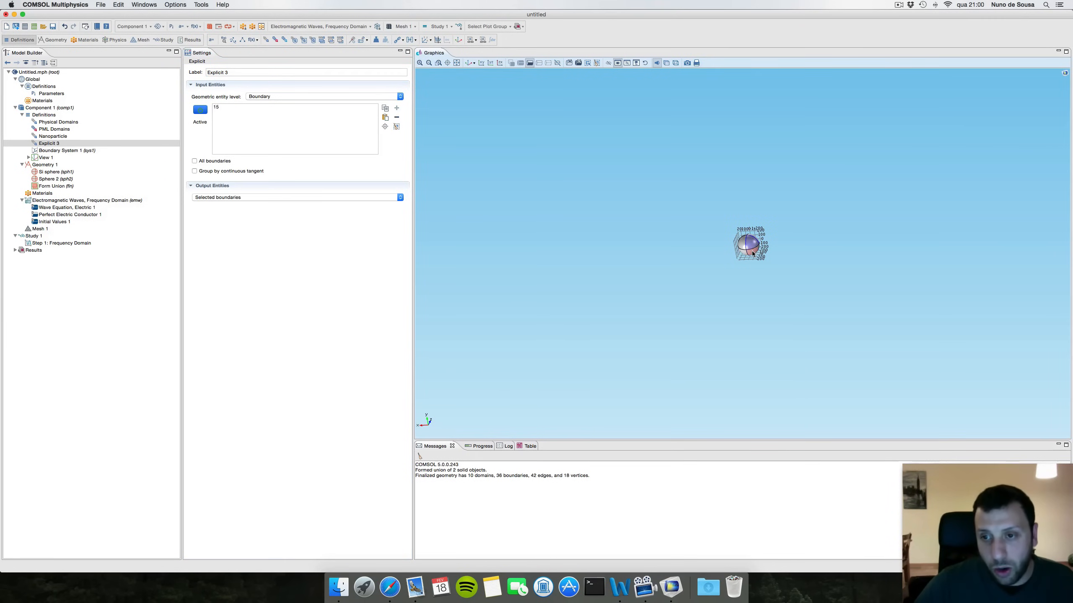
click(456, 63)
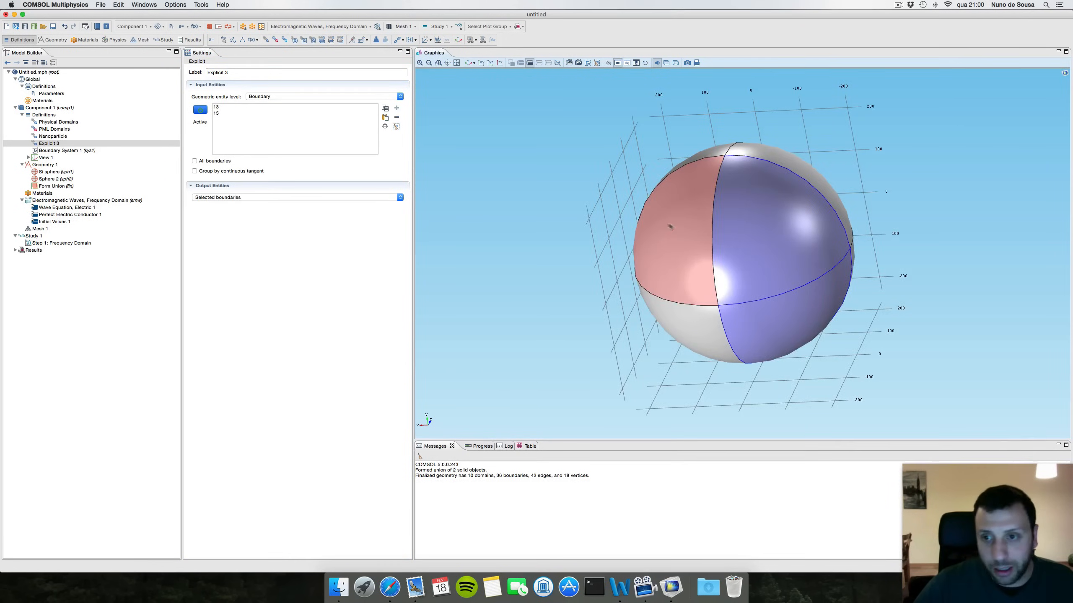
click(675, 219)
click(699, 311)
drag(672, 261, 742, 305)
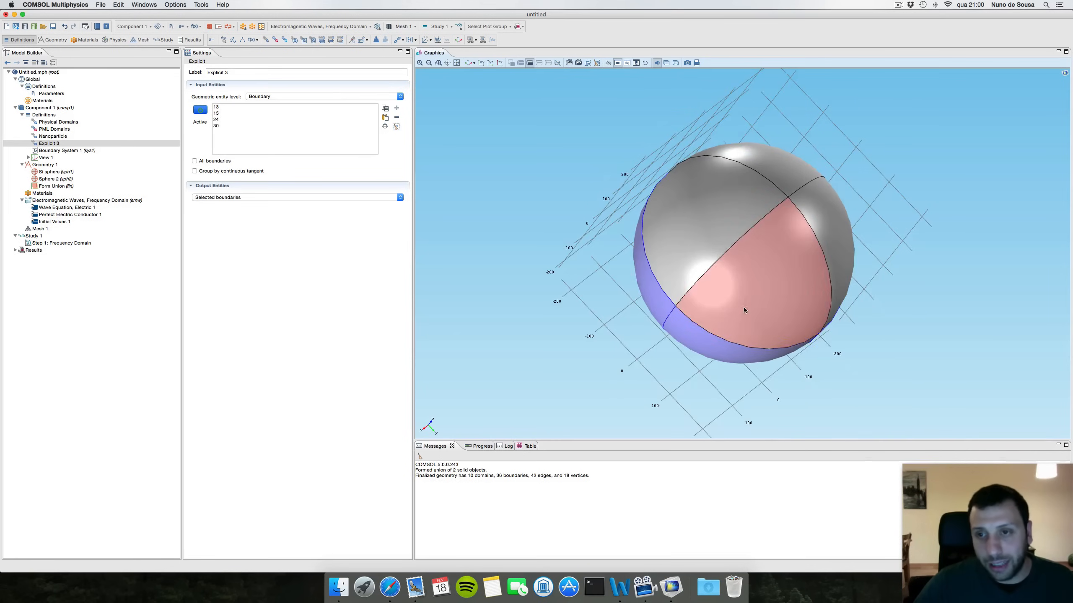
click(743, 304)
click(695, 229)
click(773, 175)
click(834, 249)
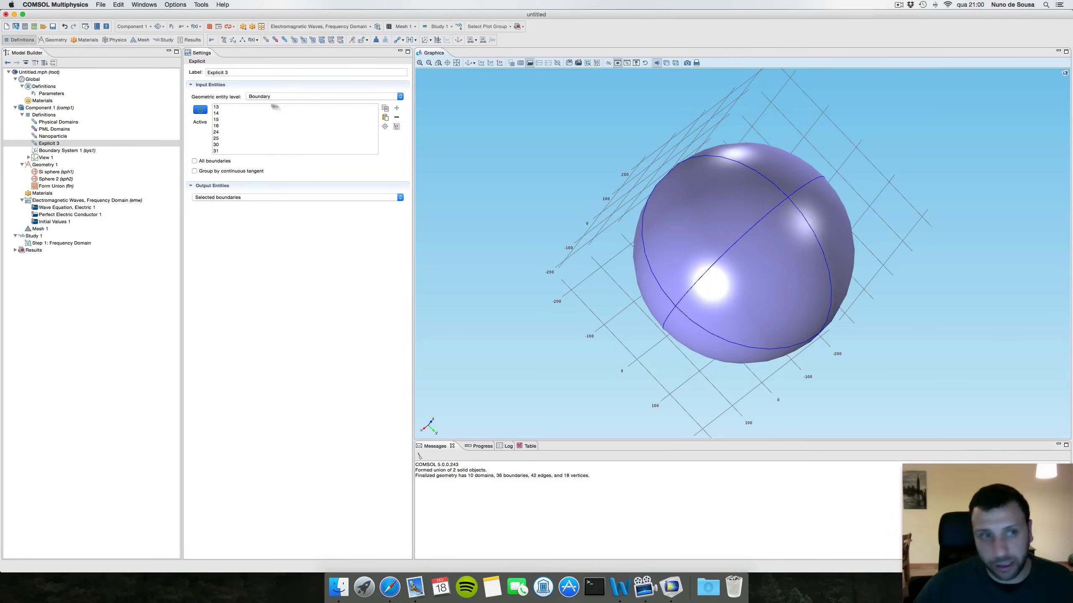
- Label the Si sphere's boundary selection "Nanoparticle Surface"
triple_click(246, 73)
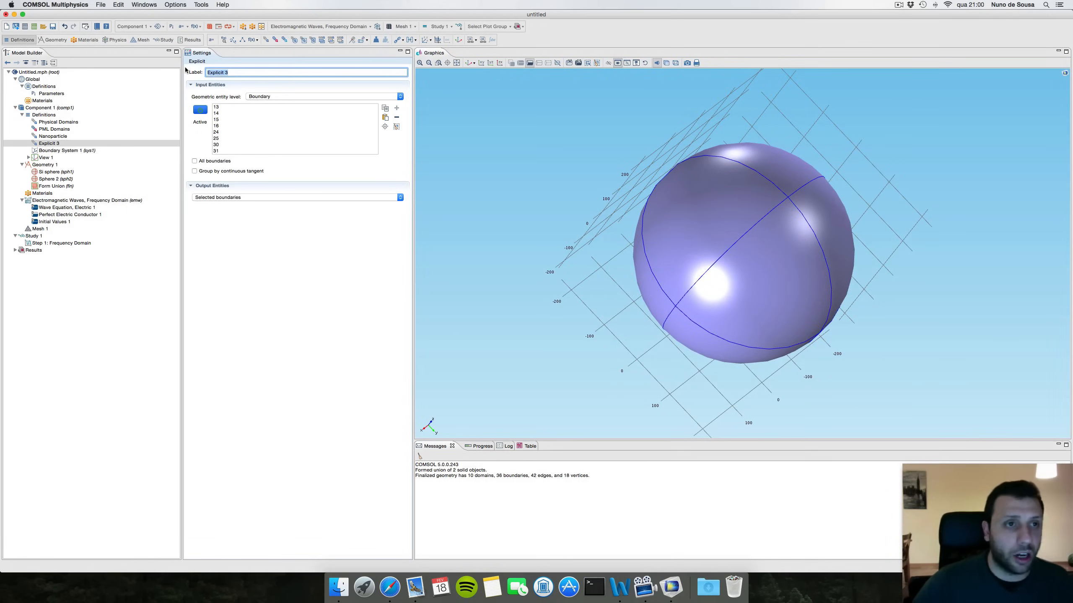
text(Nanopart)
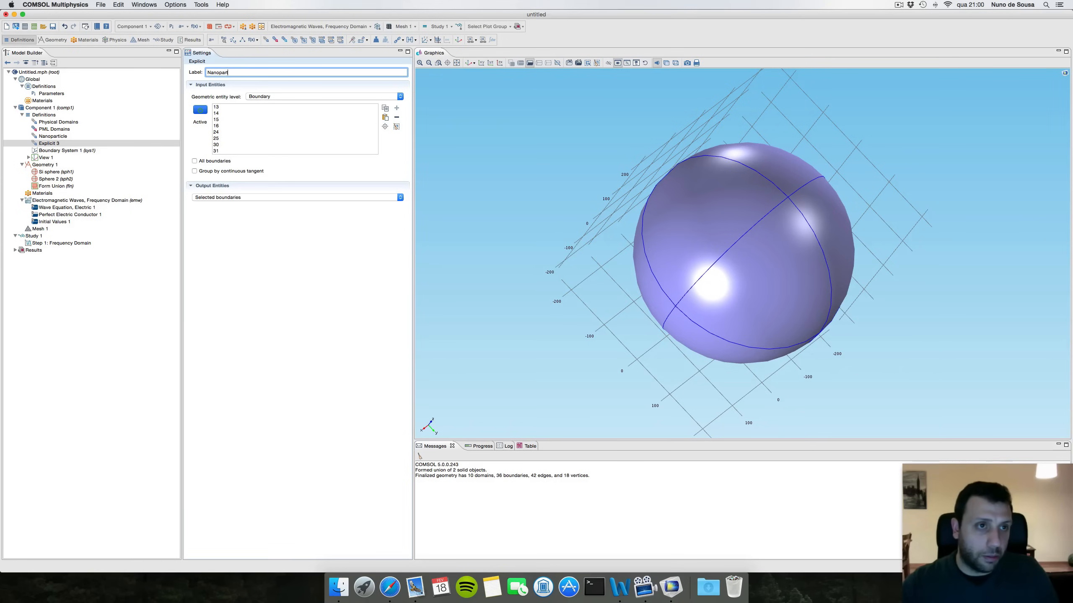
text(icle Sur)
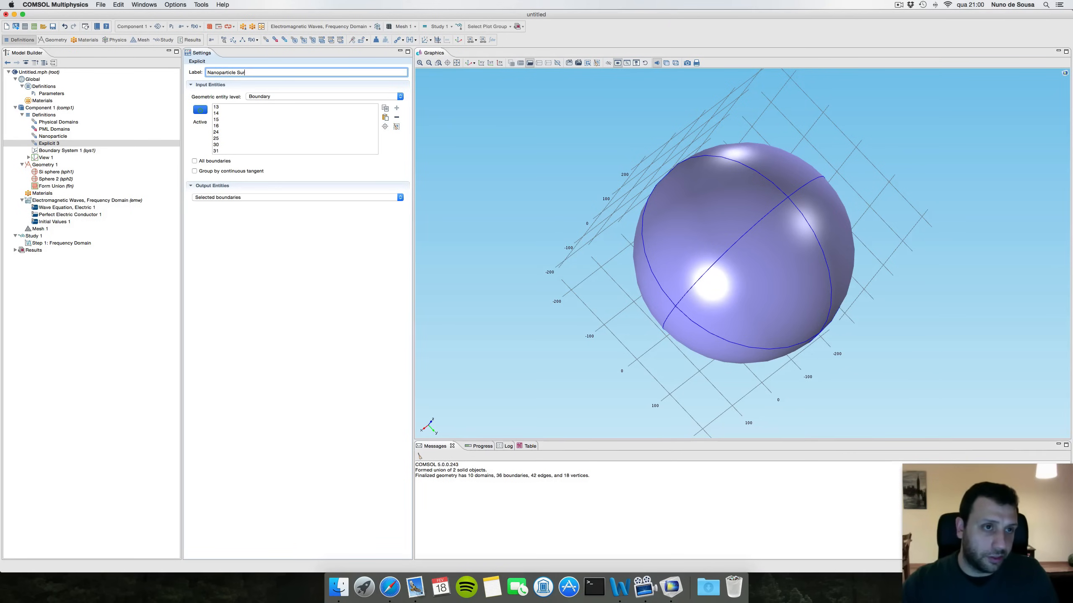
text(facre)
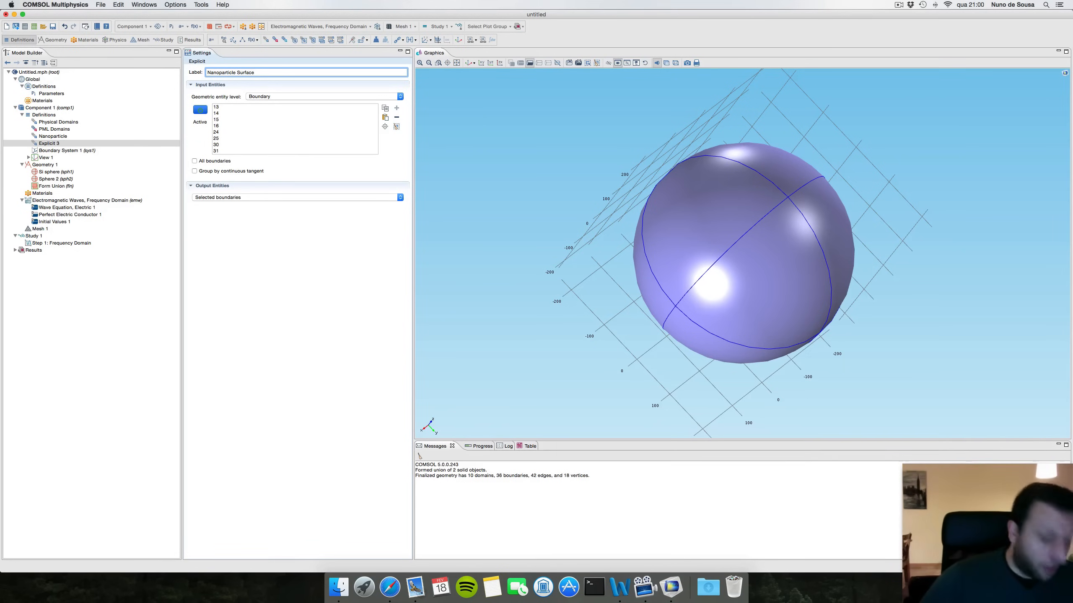
- Create another explicit selection at the Boundary level and restore all hidden geometry, fitting the full sphere in view
click(268, 41)
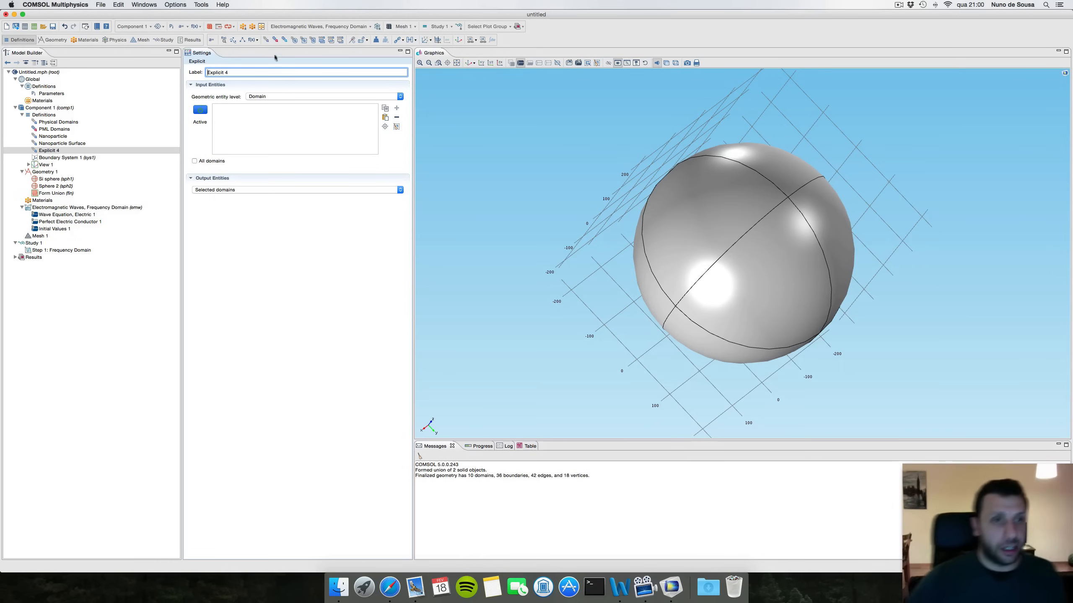
click(290, 98)
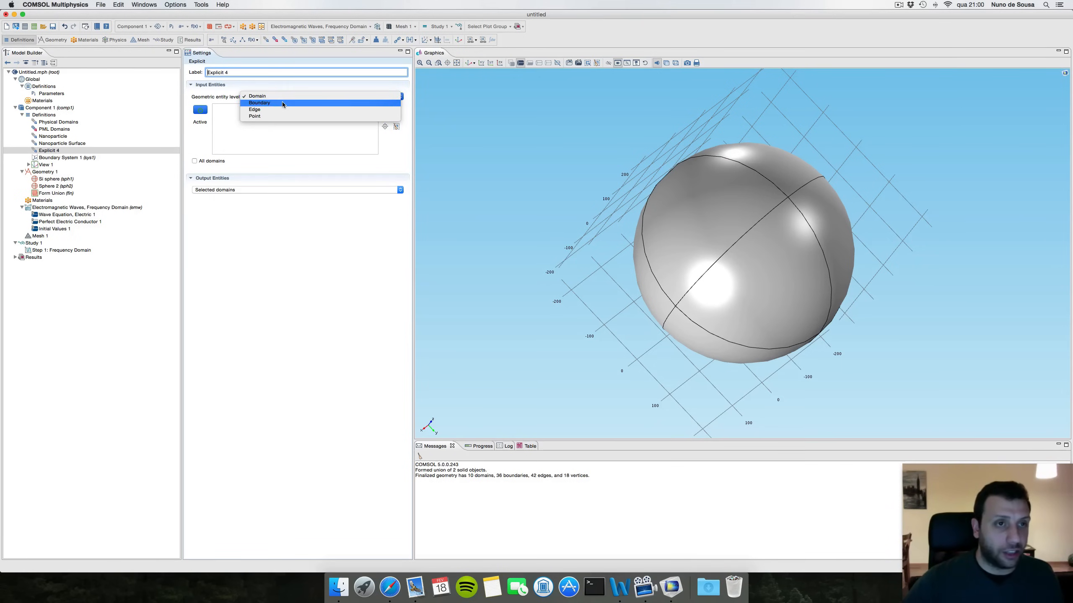
click(282, 103)
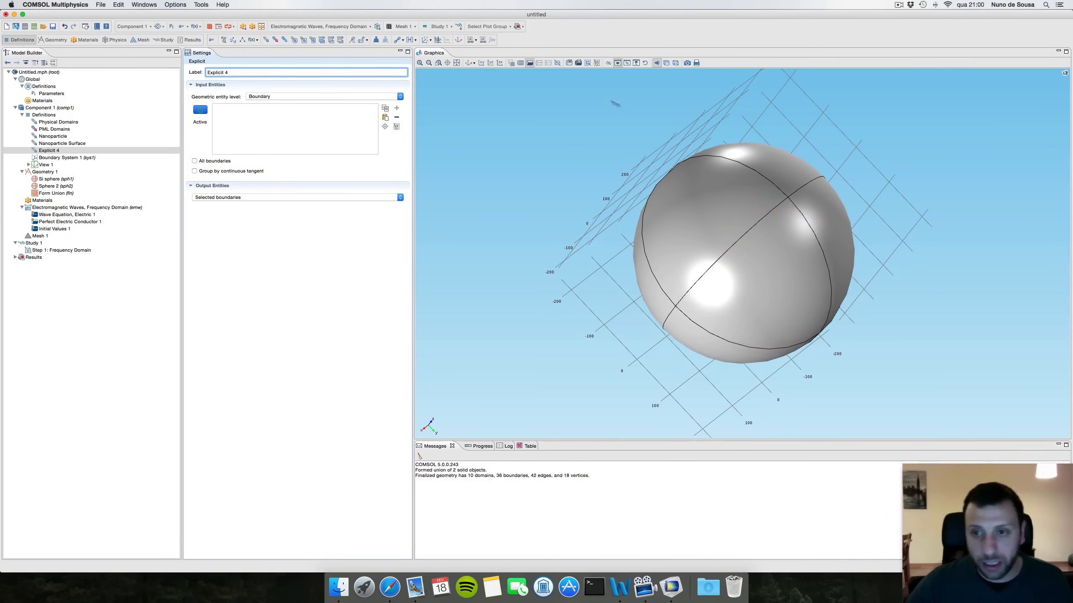
click(647, 62)
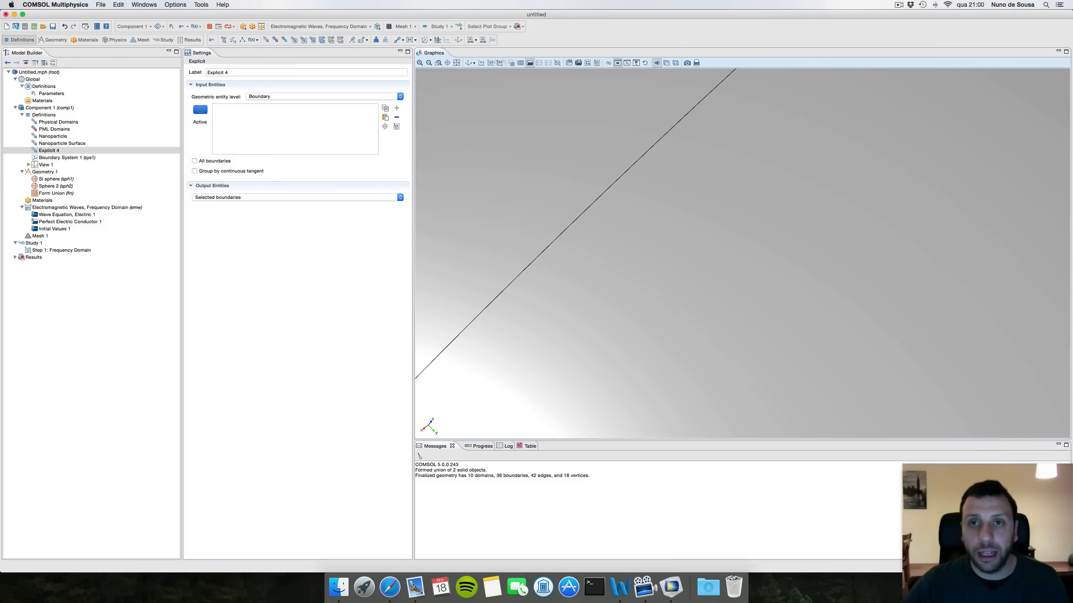
click(456, 64)
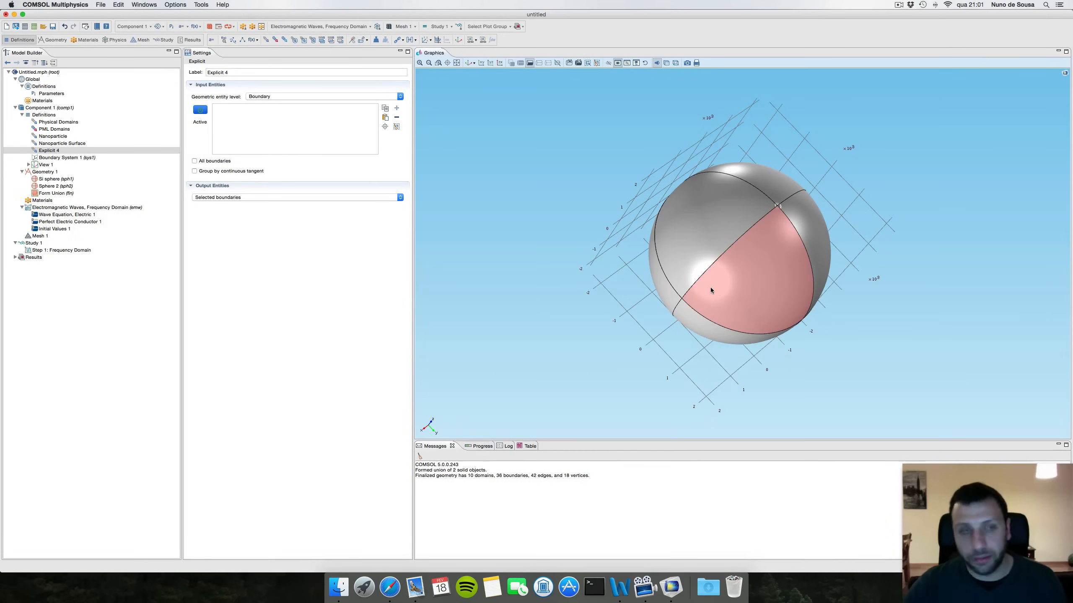
- Add the eight outermost sphere boundaries (5, 6, 7, 8, 20, 21, 28 and 35) to the new boundary selection
click(737, 291)
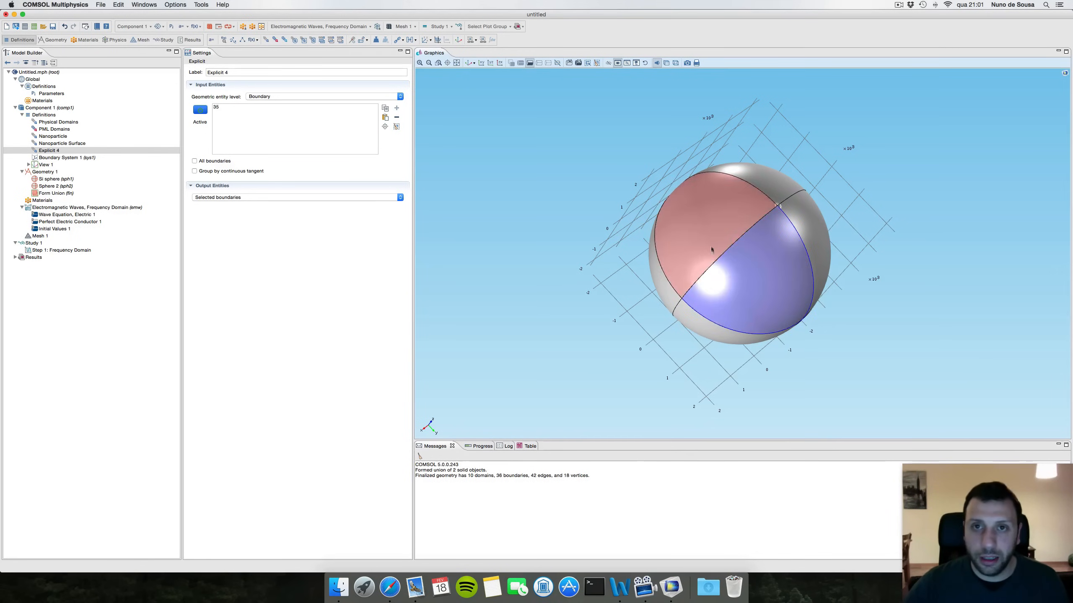
click(714, 220)
click(755, 190)
click(802, 228)
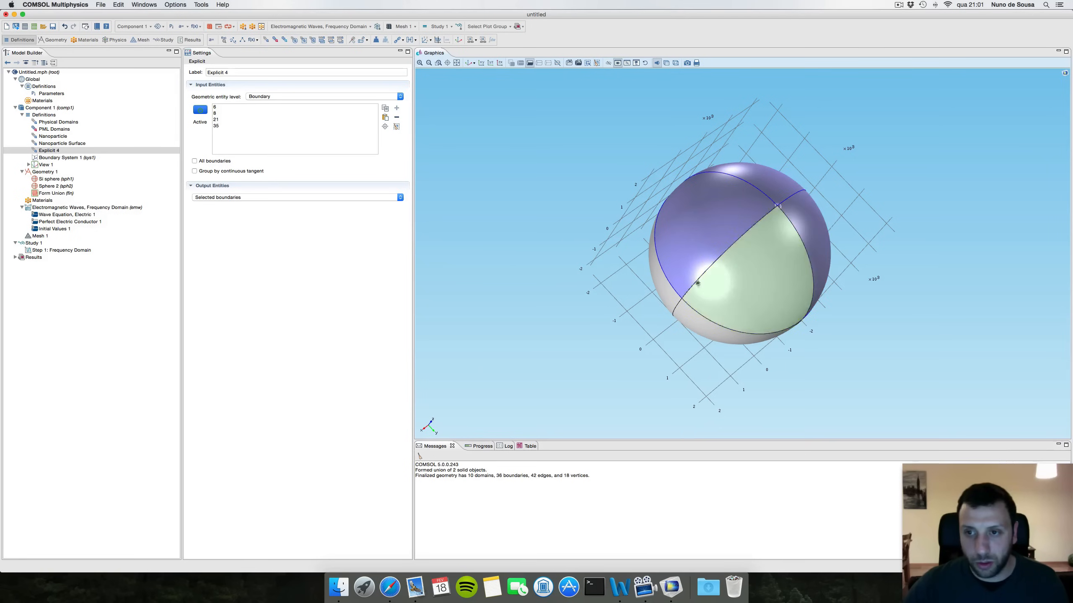
click(667, 284)
click(691, 314)
drag(691, 314, 756, 249)
click(759, 245)
click(713, 237)
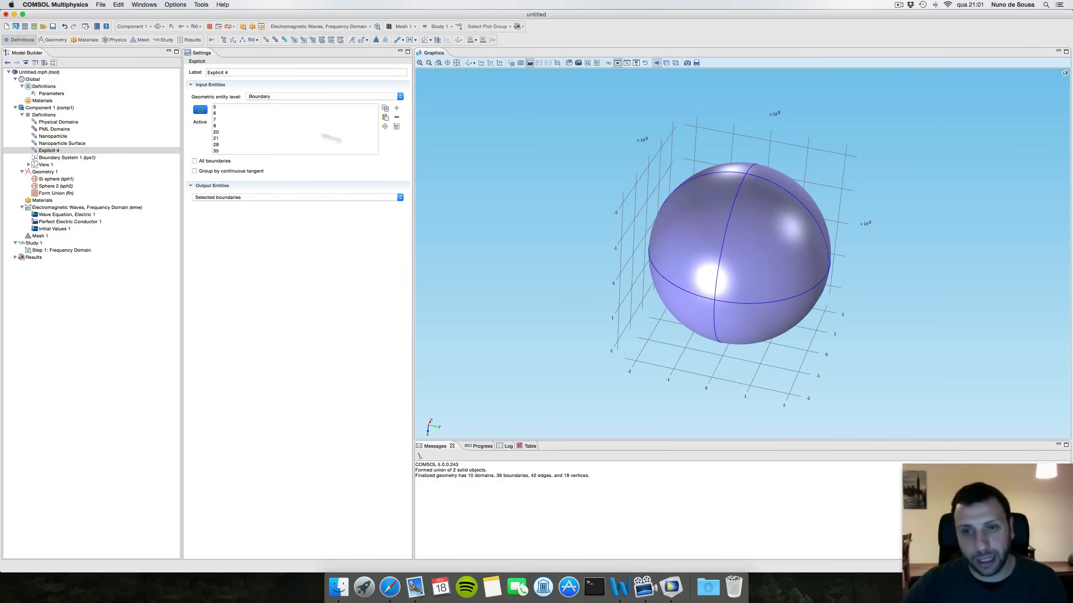
- Label the outer boundary selection "External PML Surface", keeping its geometric entity level at Boundary
triple_click(245, 74)
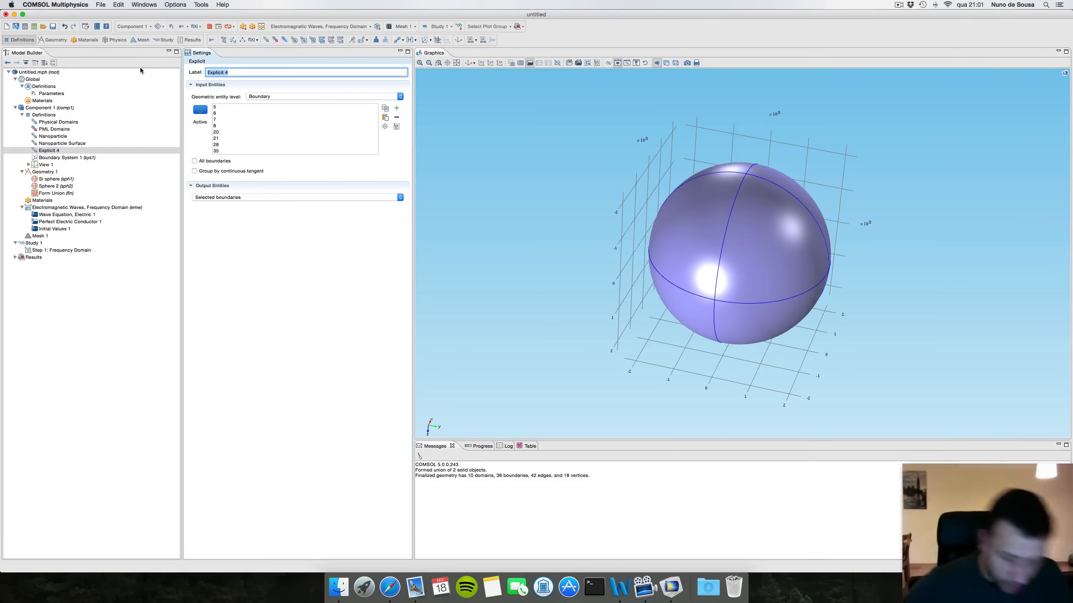
text(Externa)
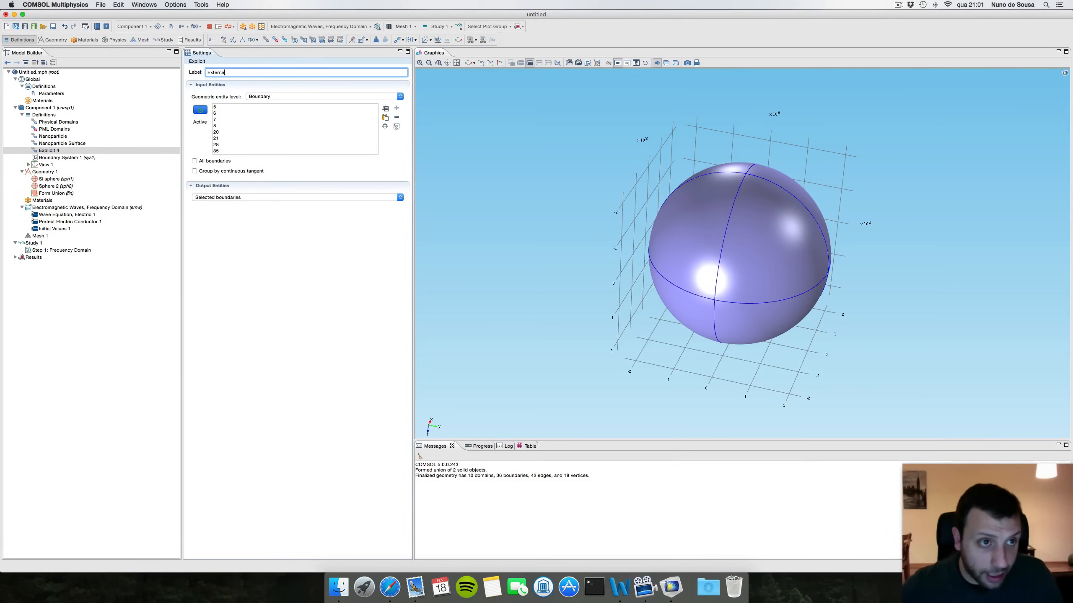
text(l PML Surface)
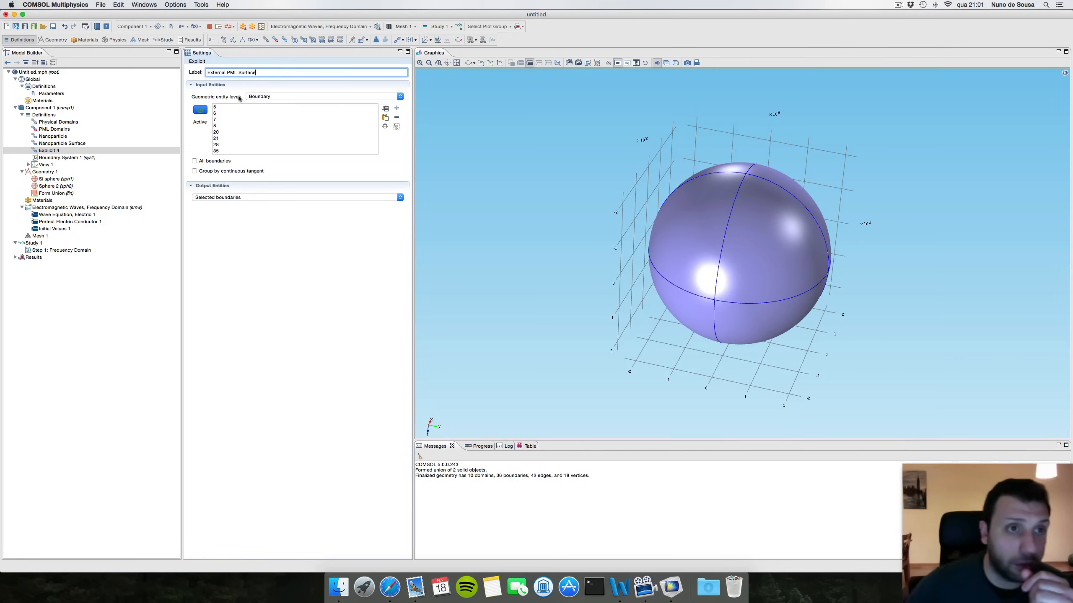
click(268, 97)
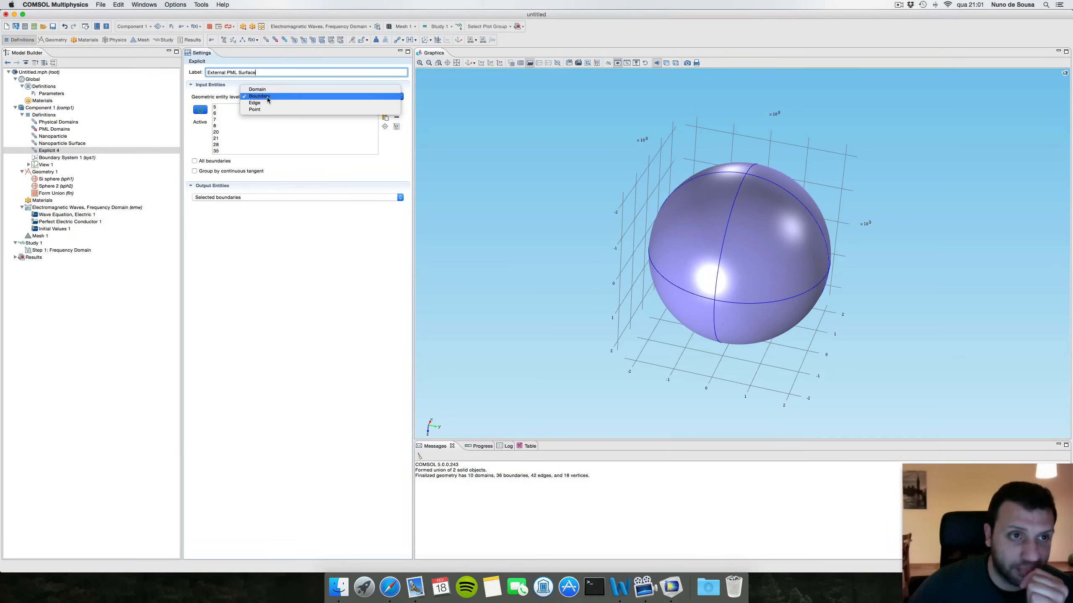
click(262, 96)
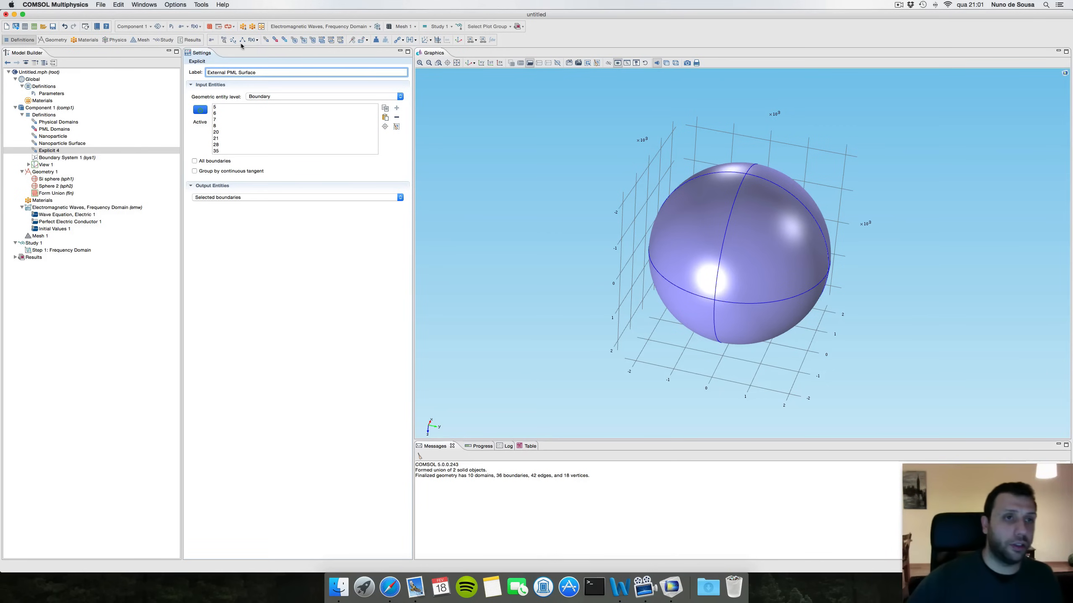
- Create another explicit selection at the Boundary level and label it "Internal PML surface"
click(268, 40)
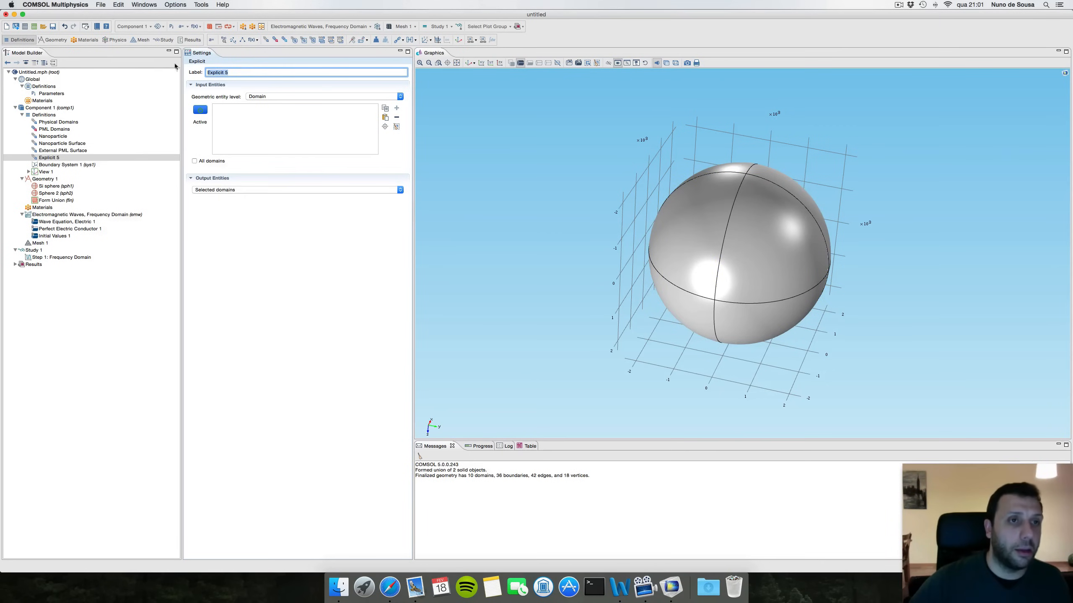
click(305, 96)
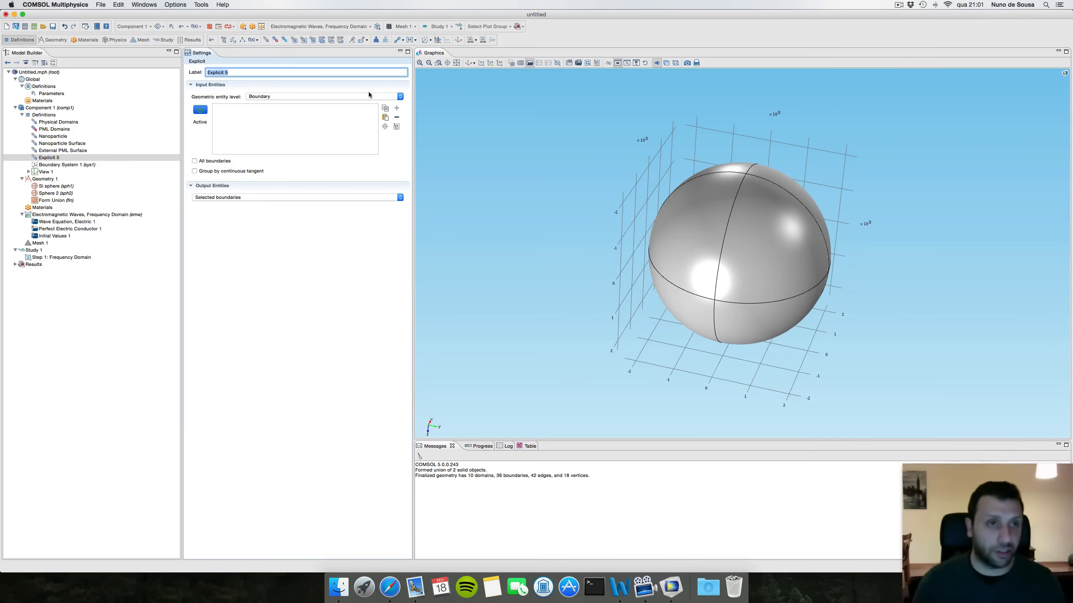
text(Internal PML surfa)
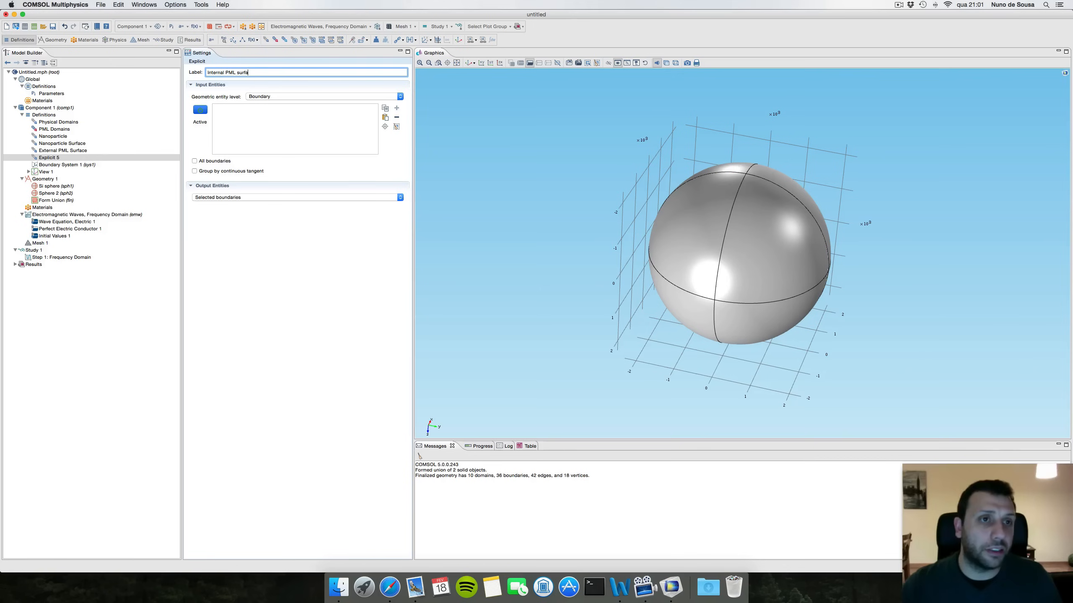
text(ce)
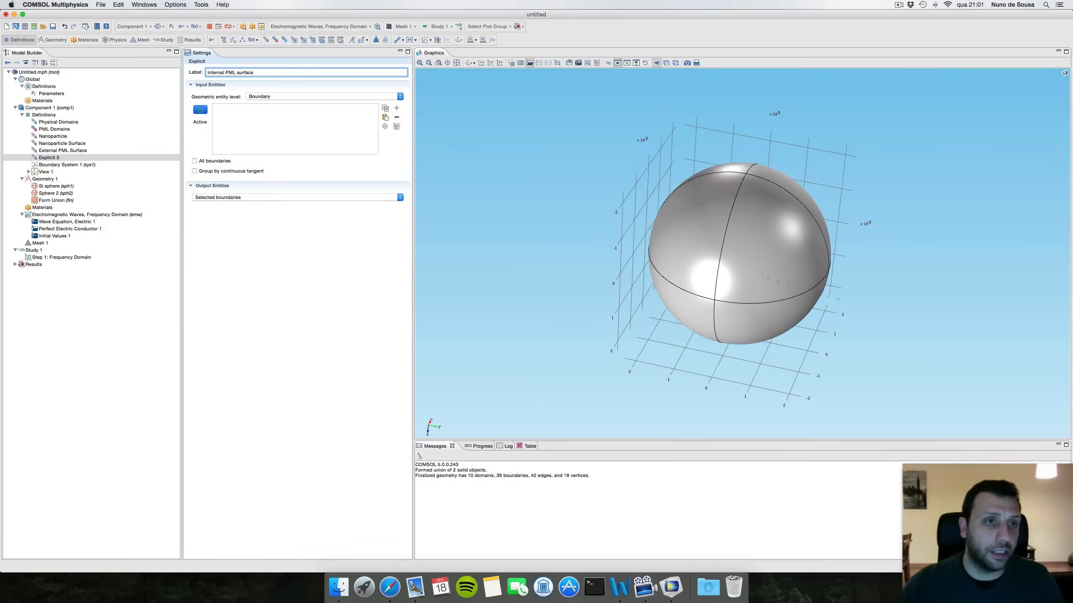
key(Return)
- Hide the outer boundaries and PML dividing faces around the upper half of the sphere
click(608, 63)
click(692, 236)
click(777, 229)
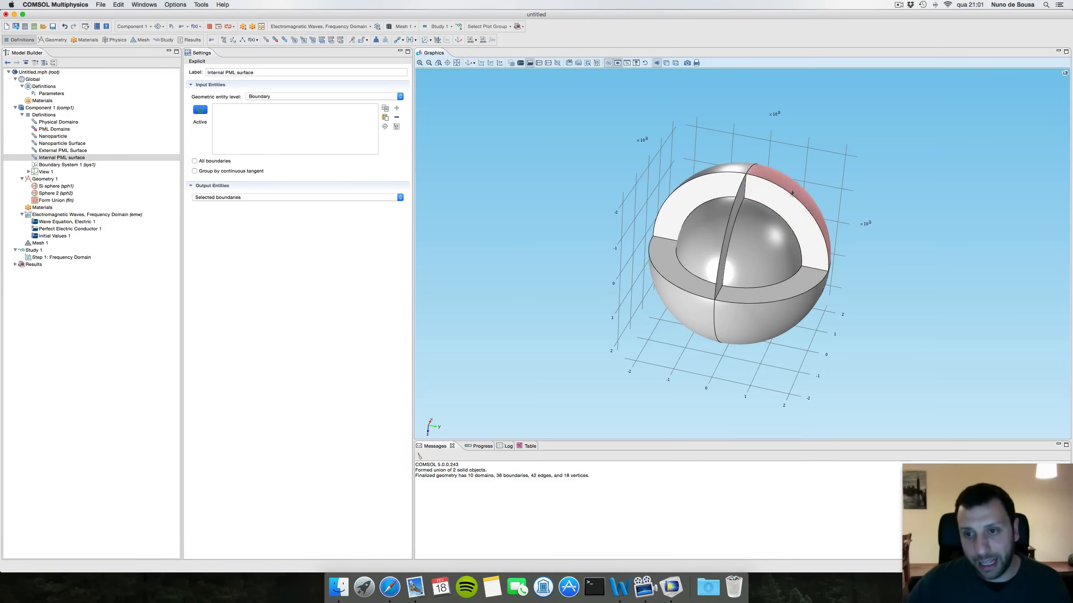
click(719, 178)
click(721, 165)
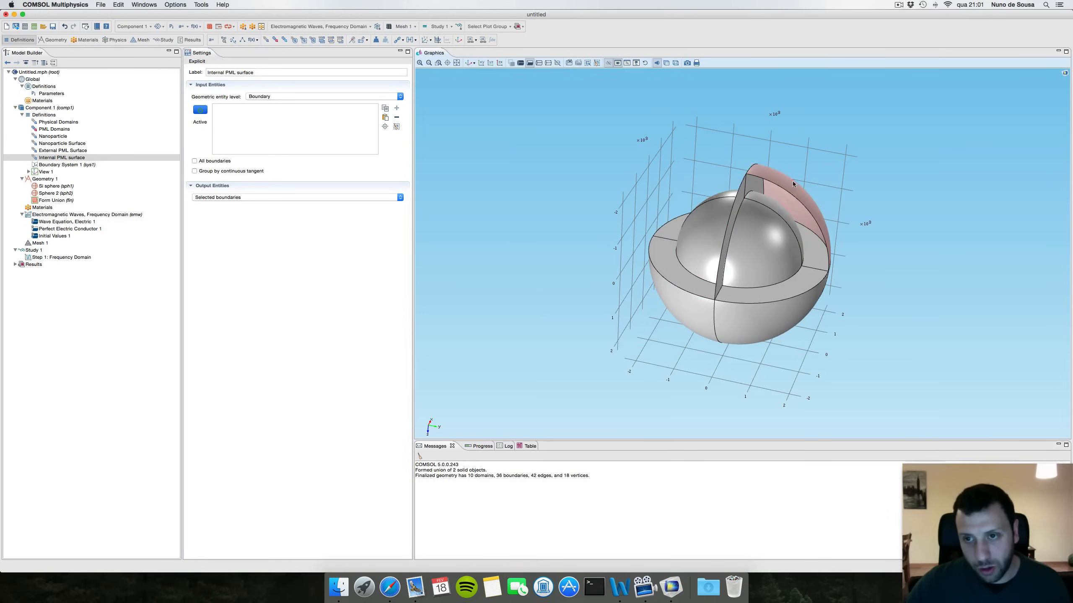
click(793, 184)
click(750, 173)
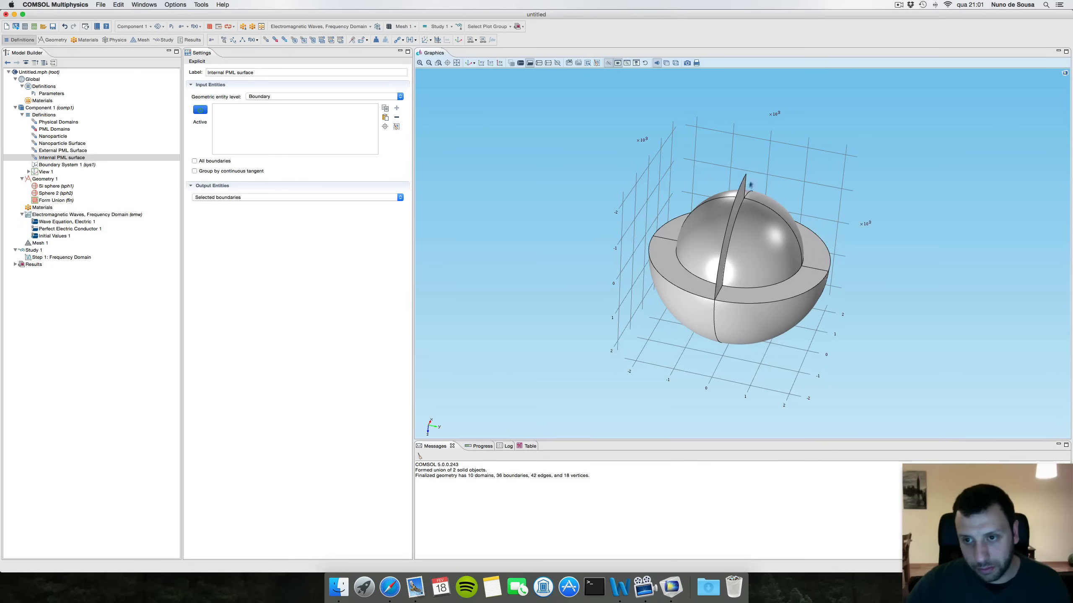
click(736, 209)
- Hide the remaining outer boundaries and dividing faces around the lower half, leaving only the inner PML sphere displayed
drag(735, 210, 697, 304)
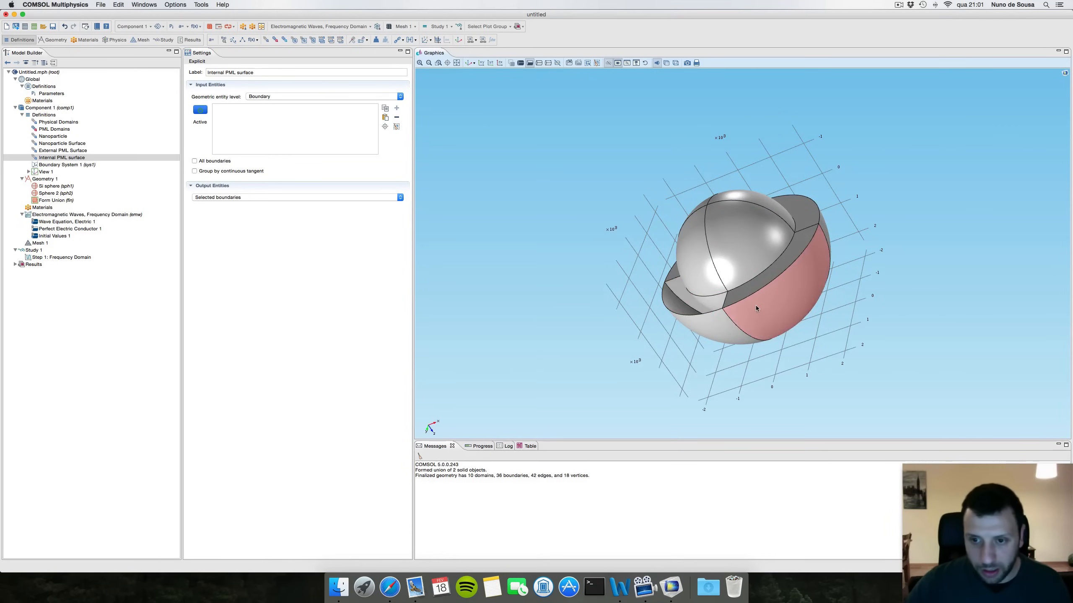
click(756, 309)
click(758, 291)
click(718, 313)
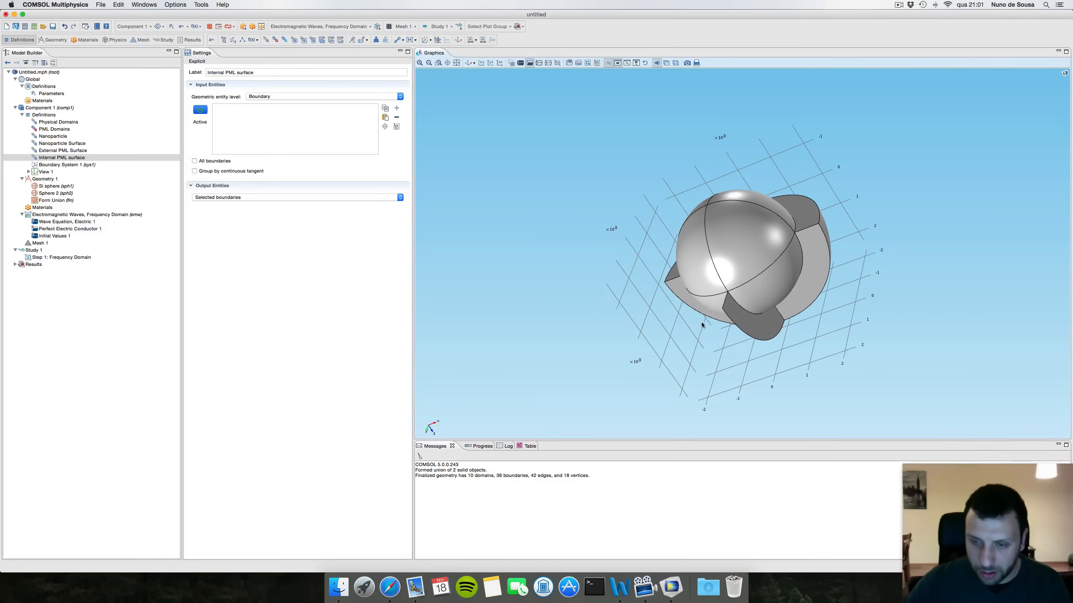
click(750, 317)
click(816, 237)
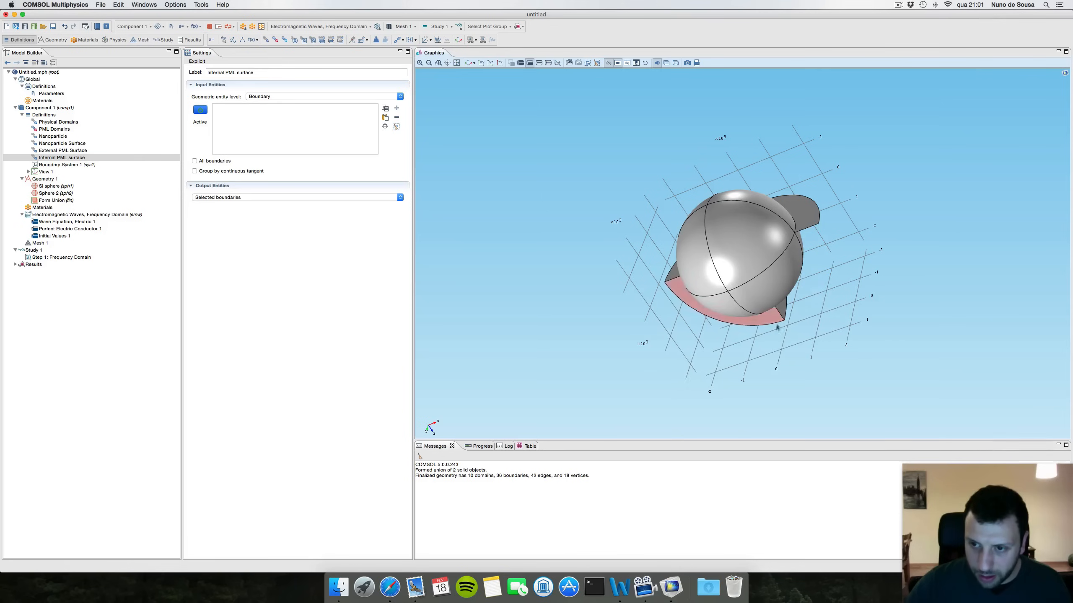
drag(743, 262, 690, 201)
click(671, 241)
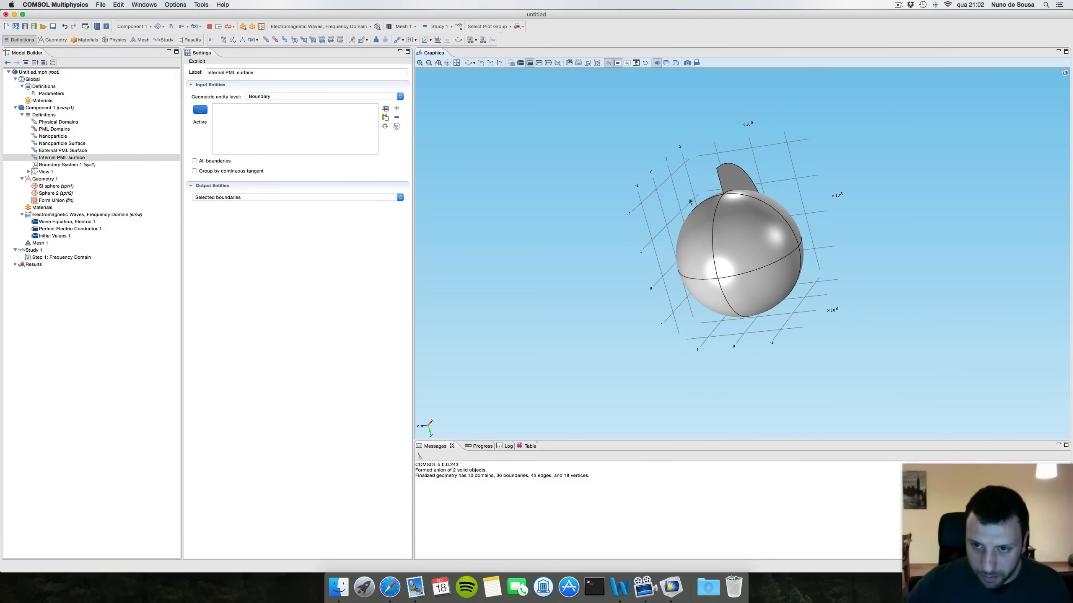
click(733, 178)
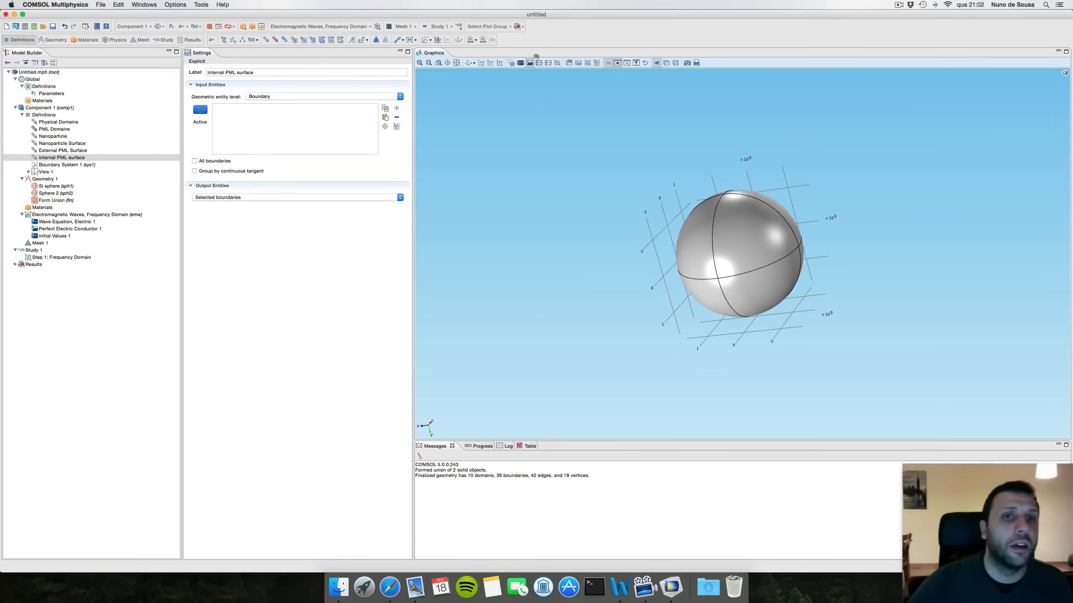
- Add the eight inner PML sphere boundaries (9, 10, 11, 12, 22, 23, 29 and 34) to the Internal PML surface selection
click(618, 63)
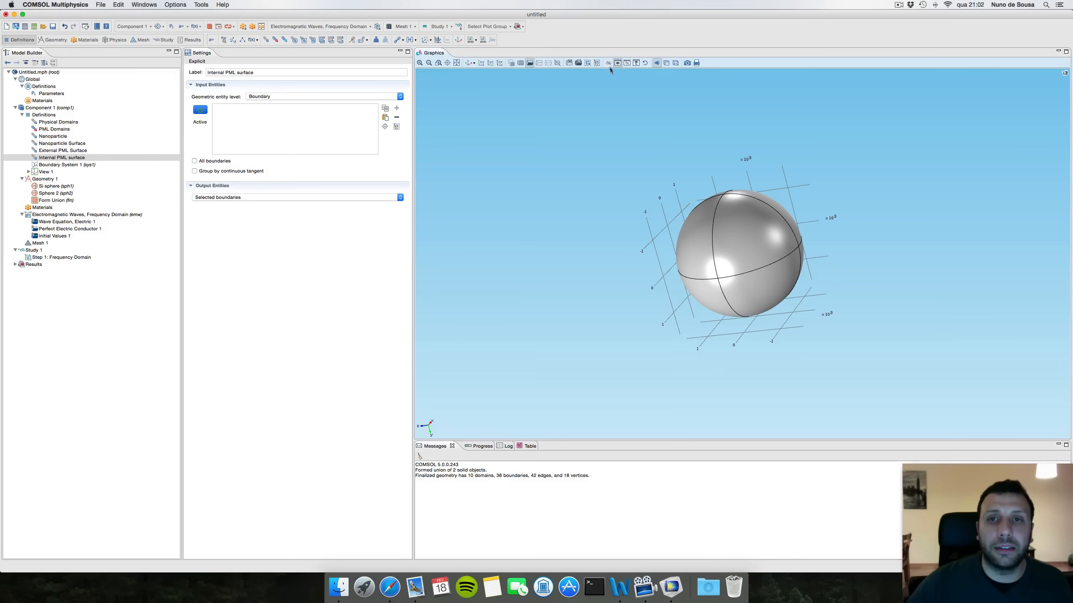
click(735, 240)
click(697, 239)
click(708, 289)
click(750, 290)
drag(750, 290, 672, 279)
click(721, 225)
click(766, 239)
click(758, 288)
click(719, 268)
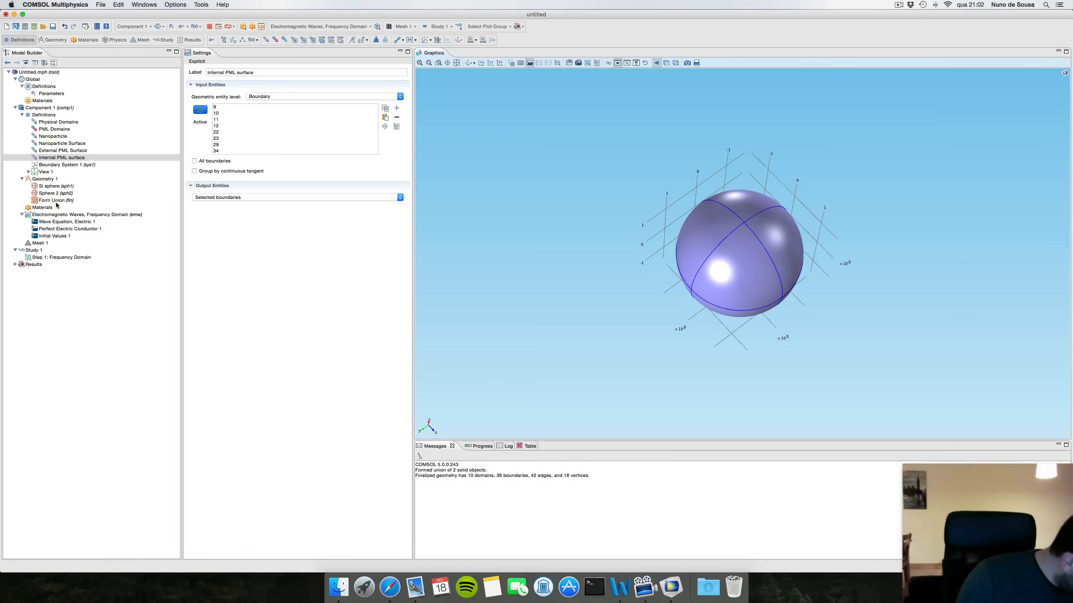
- Add a Perfectly Matched Layer to Component 1's definitions and assign it to the PML Domains selection
click(48, 108)
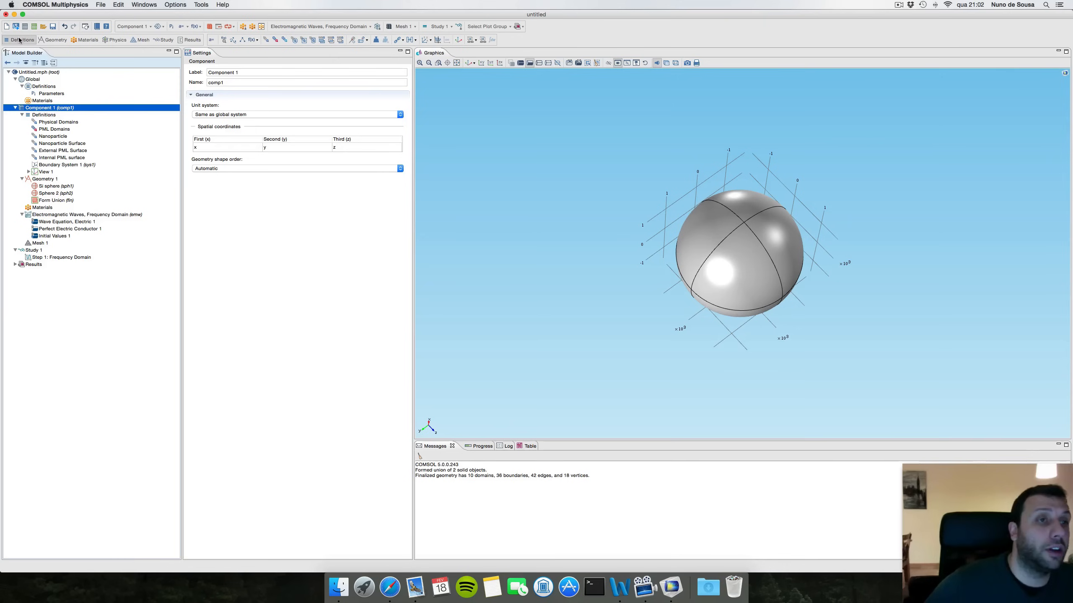
click(436, 40)
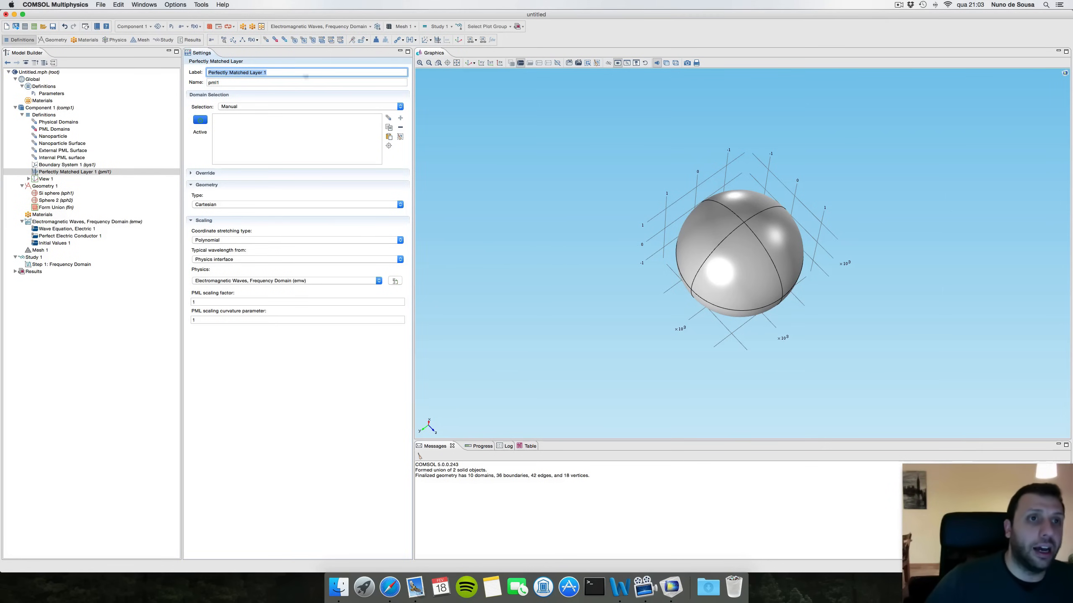
click(243, 107)
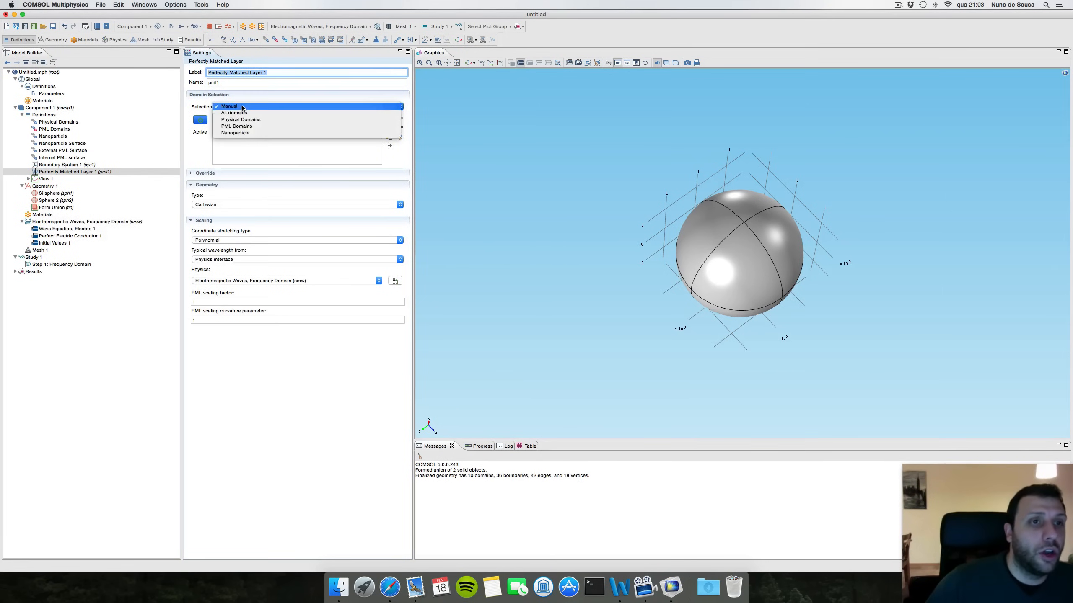
click(268, 126)
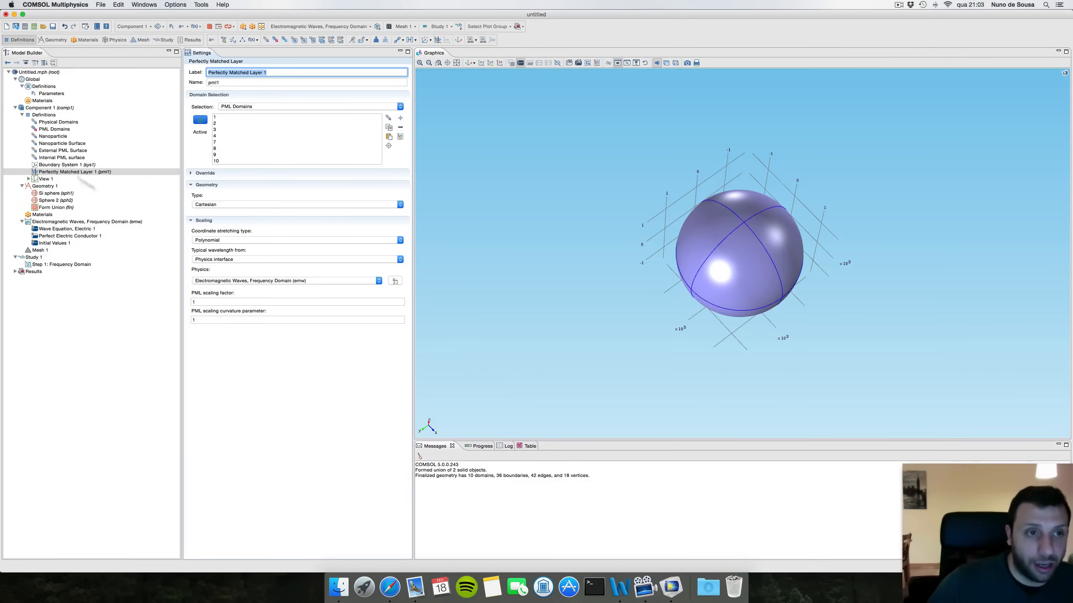
- Set the perfectly matched layer's geometry type to Spherical and its PML scaling factor to 0.5
click(233, 206)
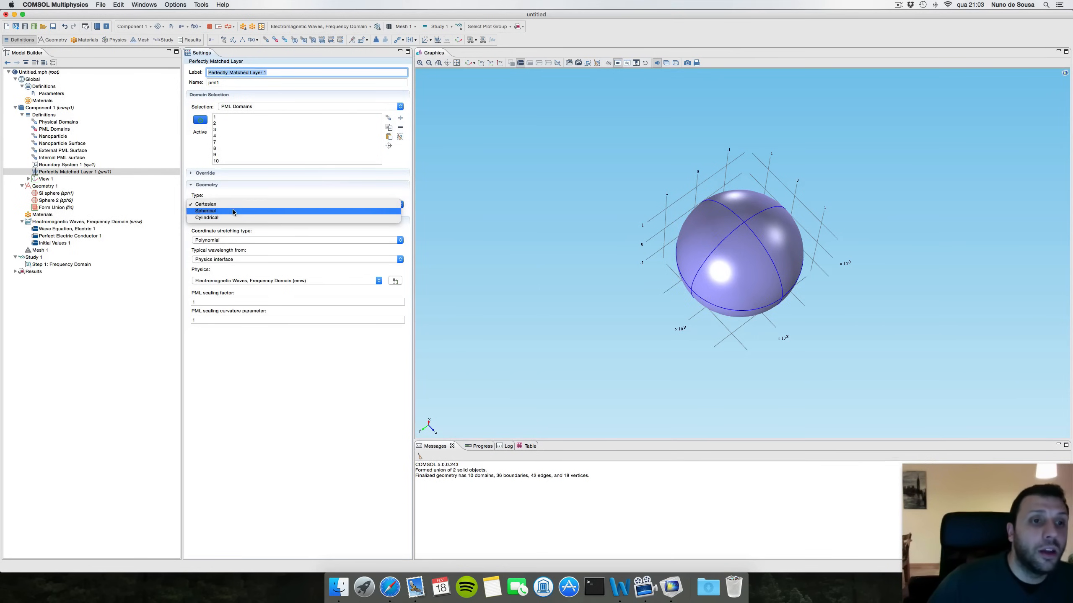
click(233, 211)
double_click(235, 334)
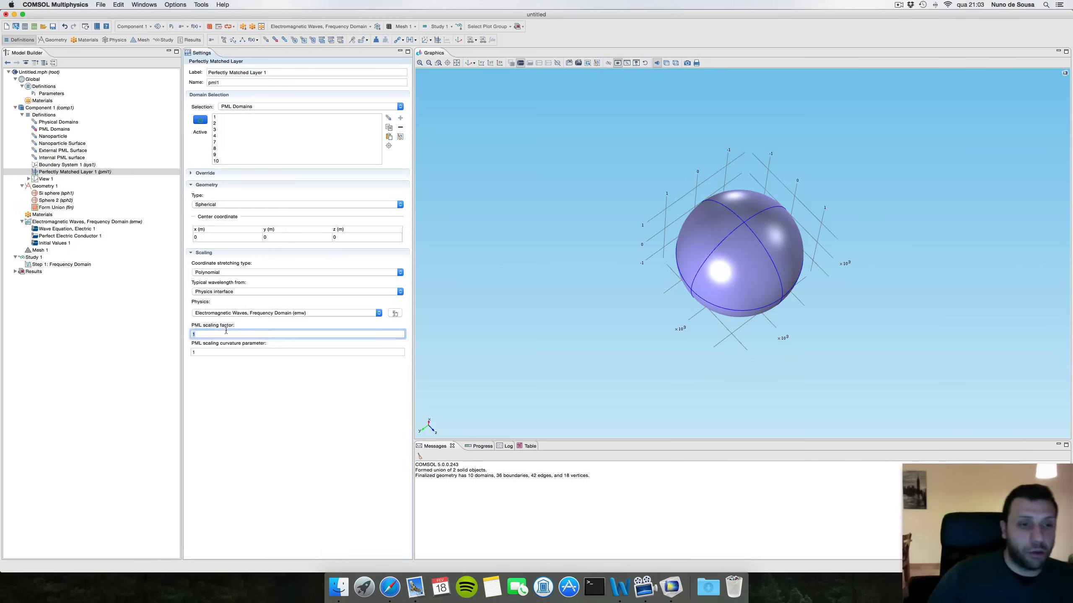
text(0.)
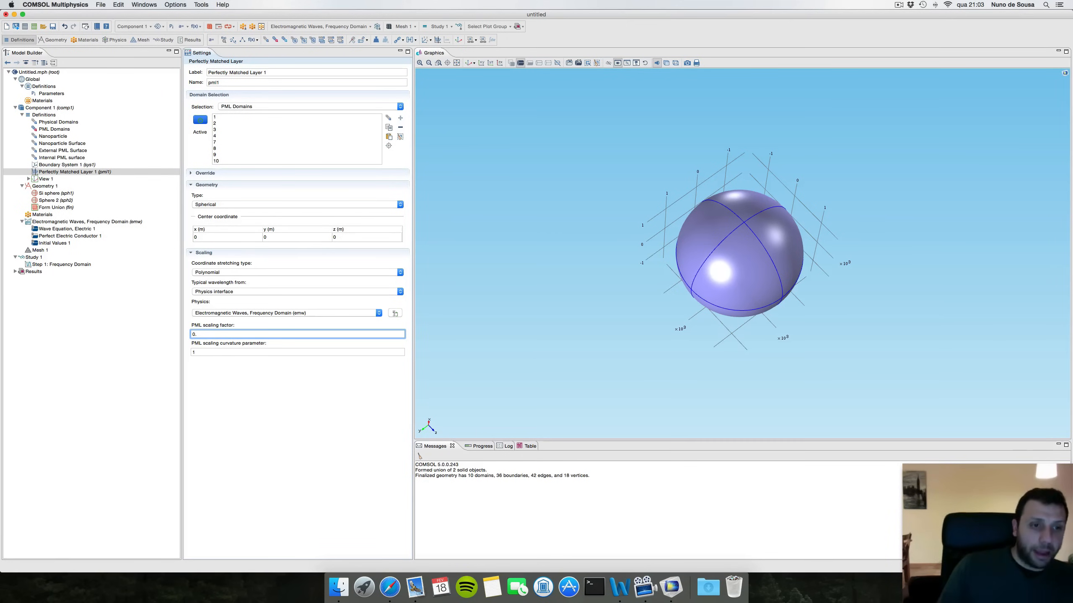
text(5)
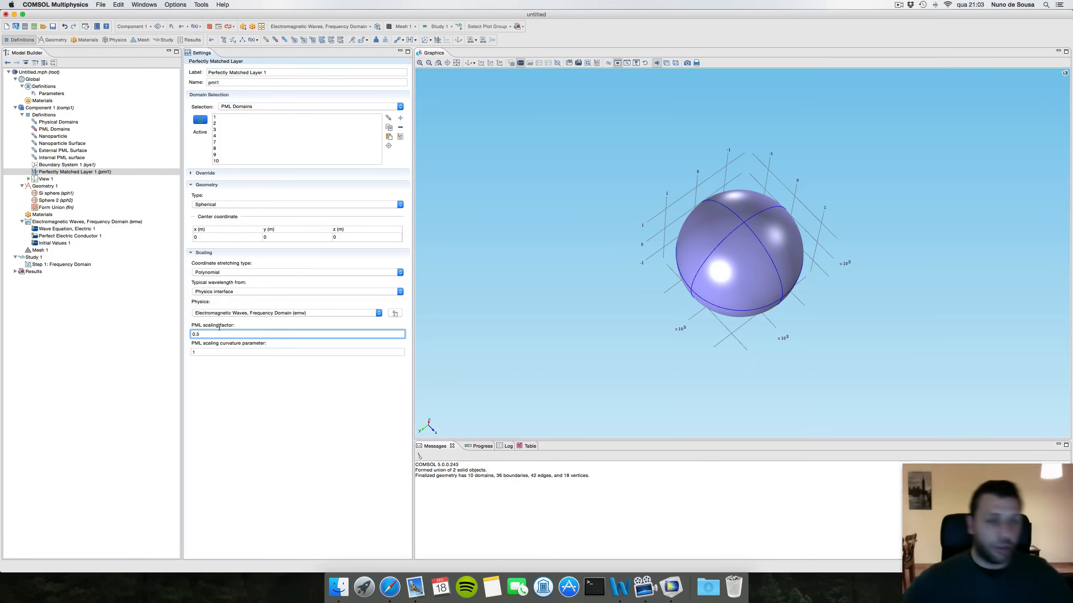
- Add the built-in material Air to Component 1
click(41, 215)
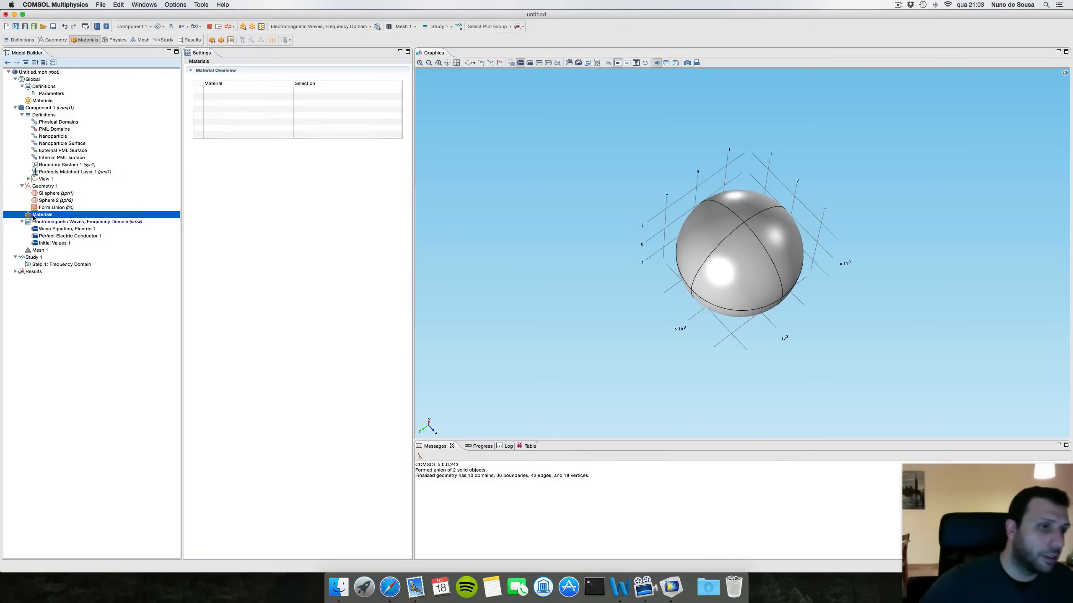
right_click(40, 215)
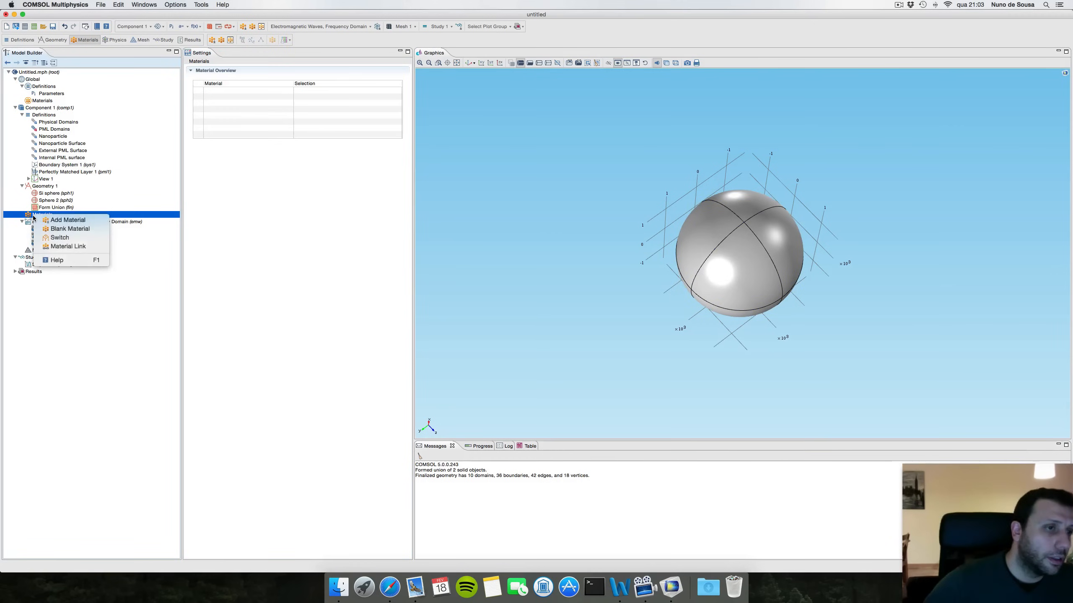
click(75, 222)
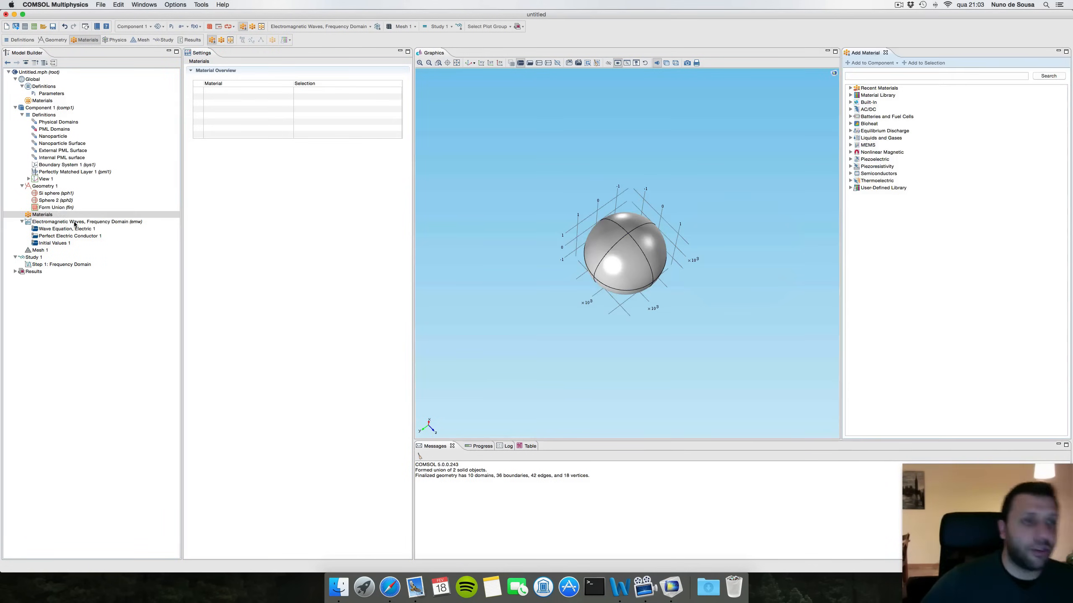
right_click(51, 215)
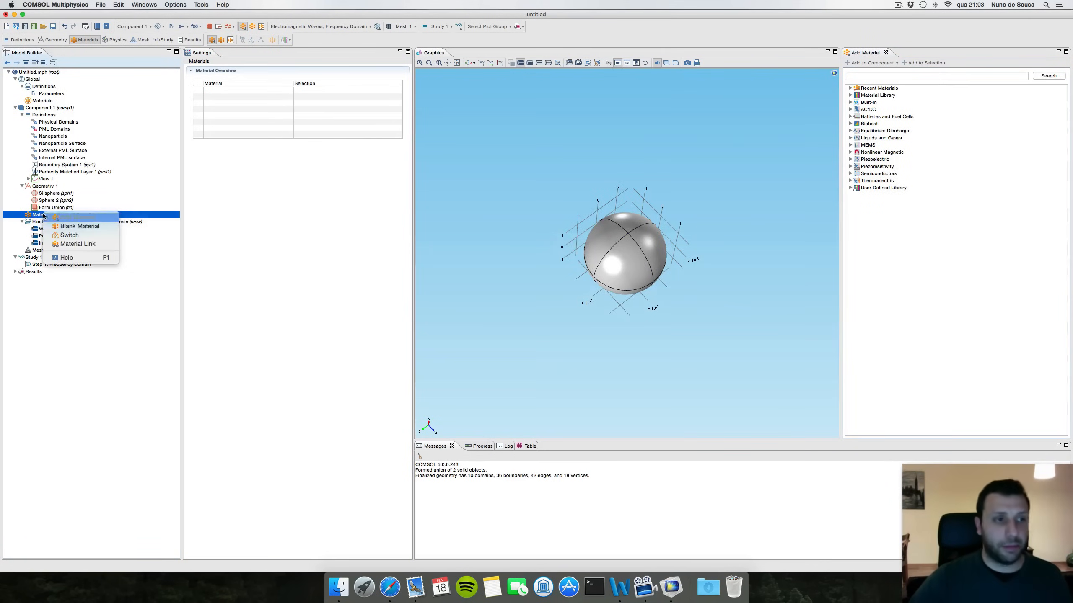
click(65, 219)
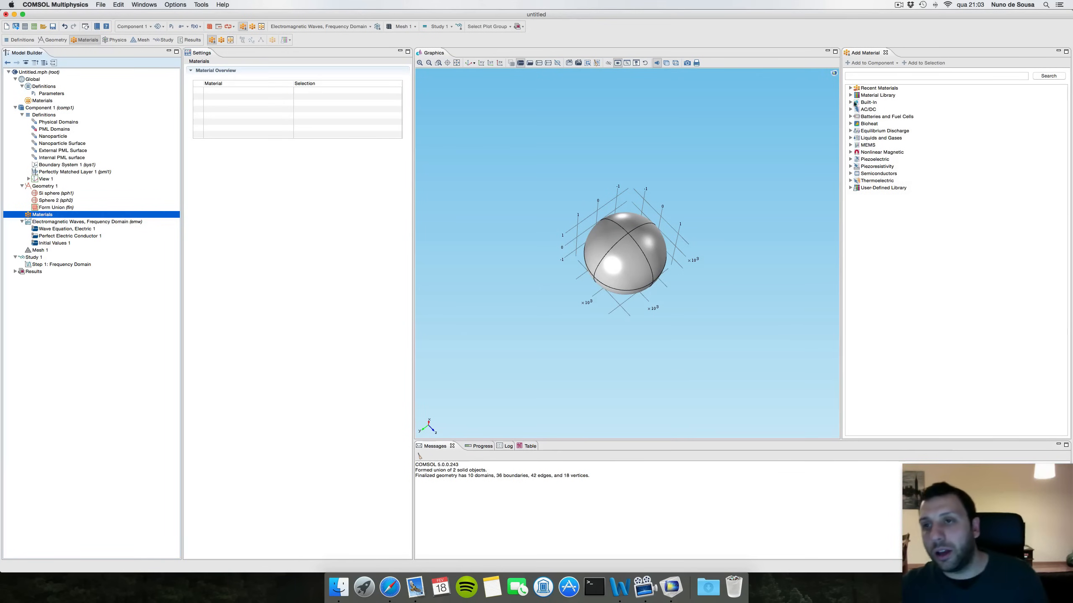
double_click(855, 102)
click(867, 110)
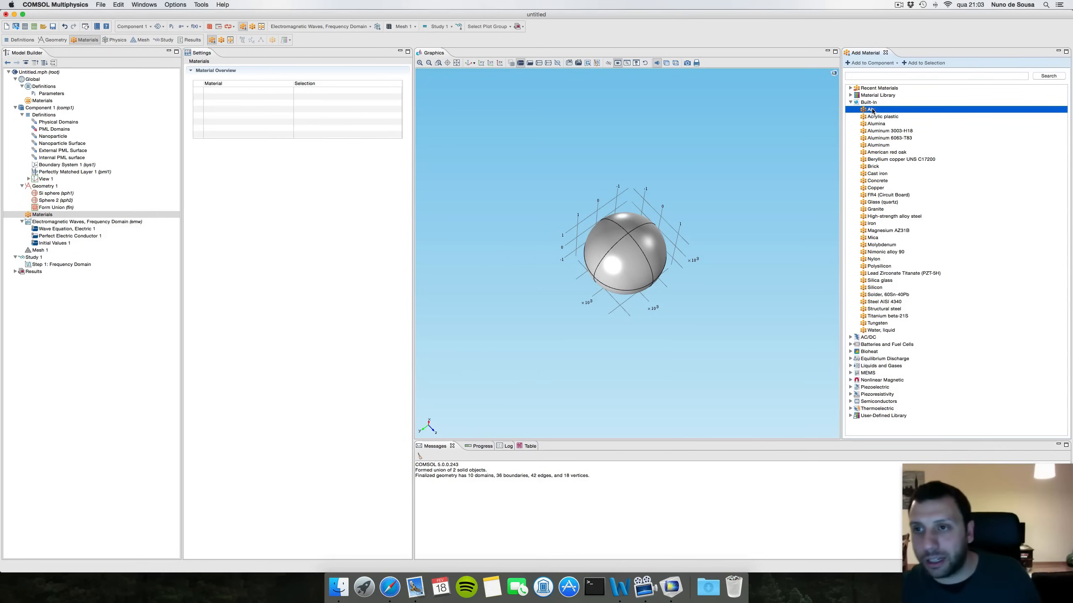
right_click(871, 111)
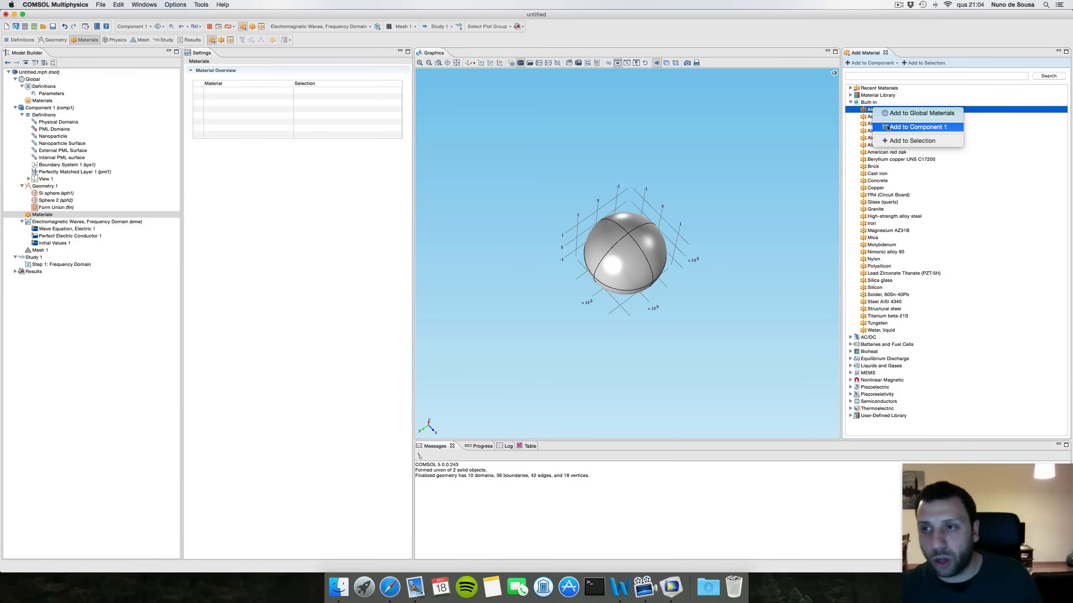
click(887, 127)
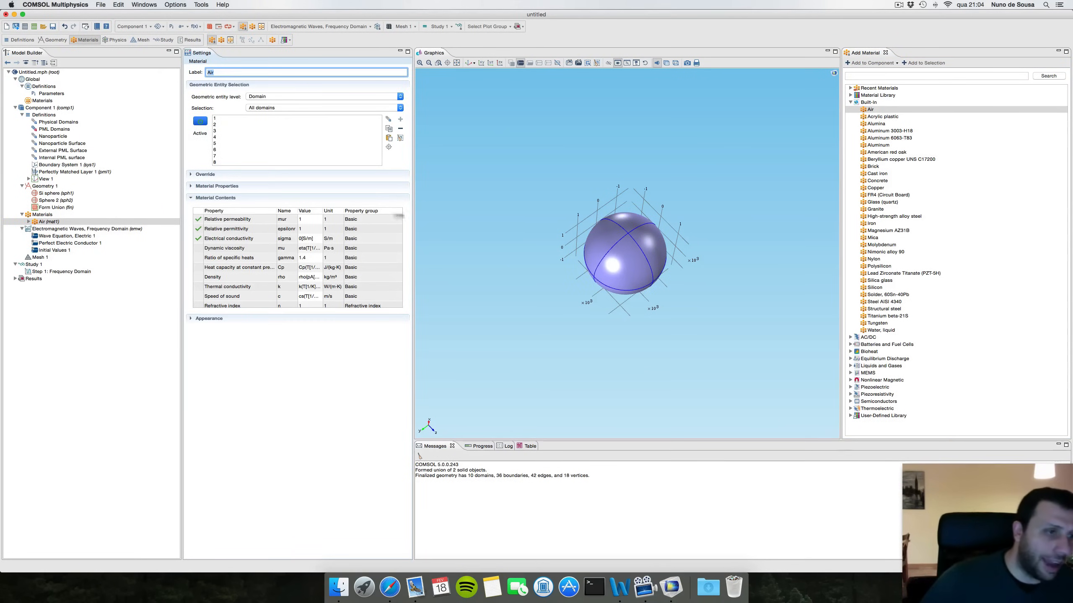
- Add a blank material to Component 1 and label it "Si"
click(46, 216)
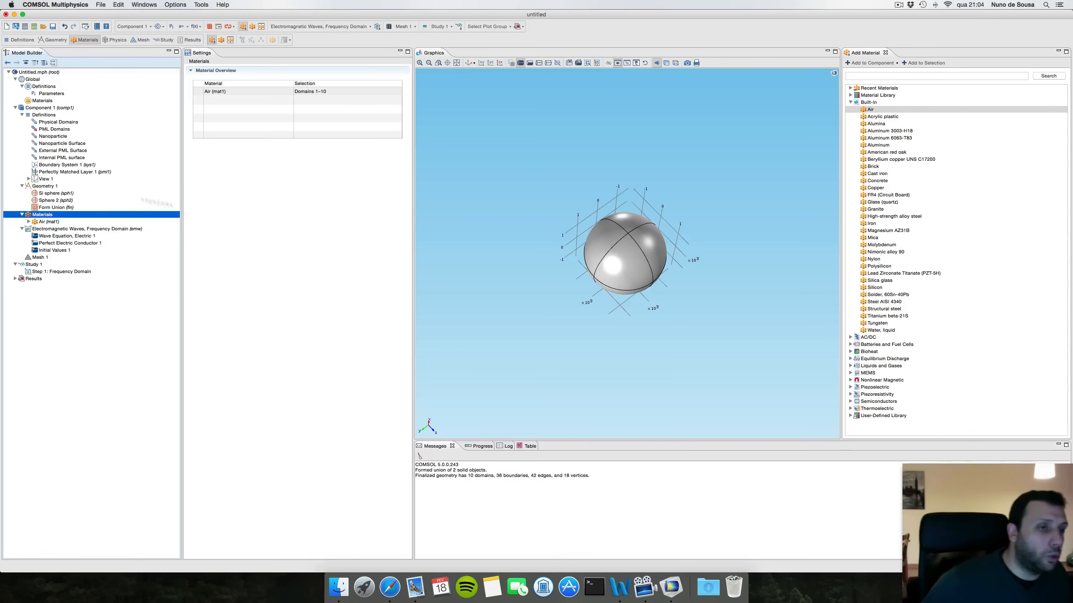
right_click(42, 215)
click(40, 216)
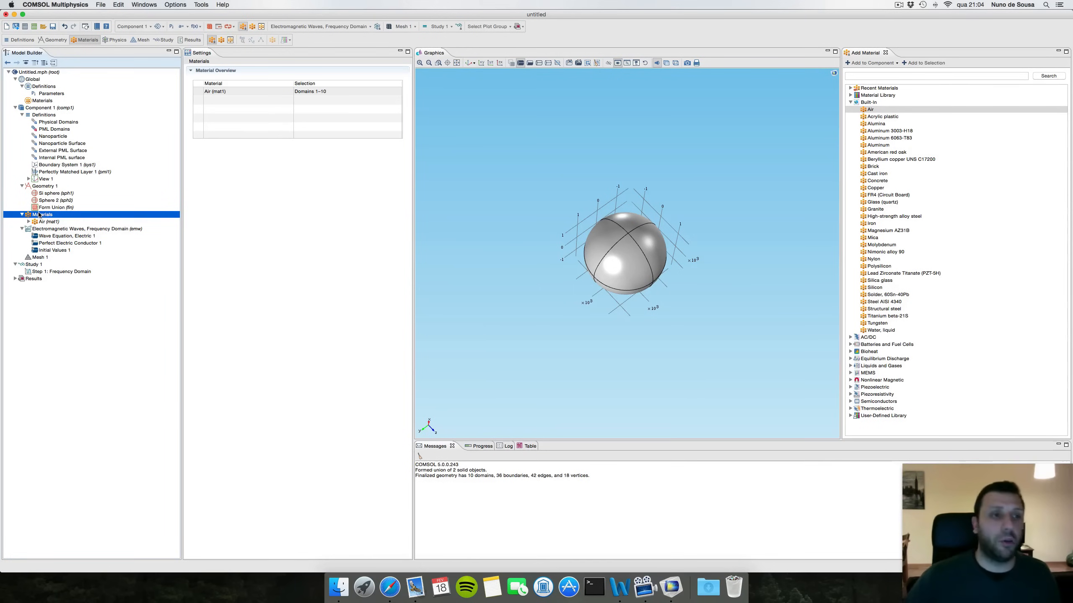
right_click(40, 215)
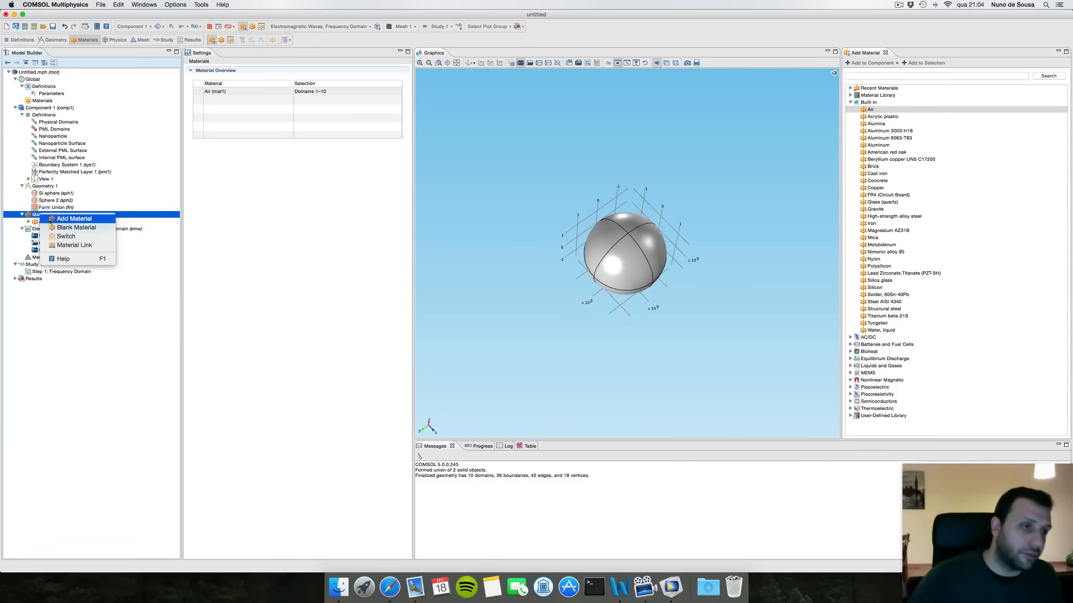
click(84, 229)
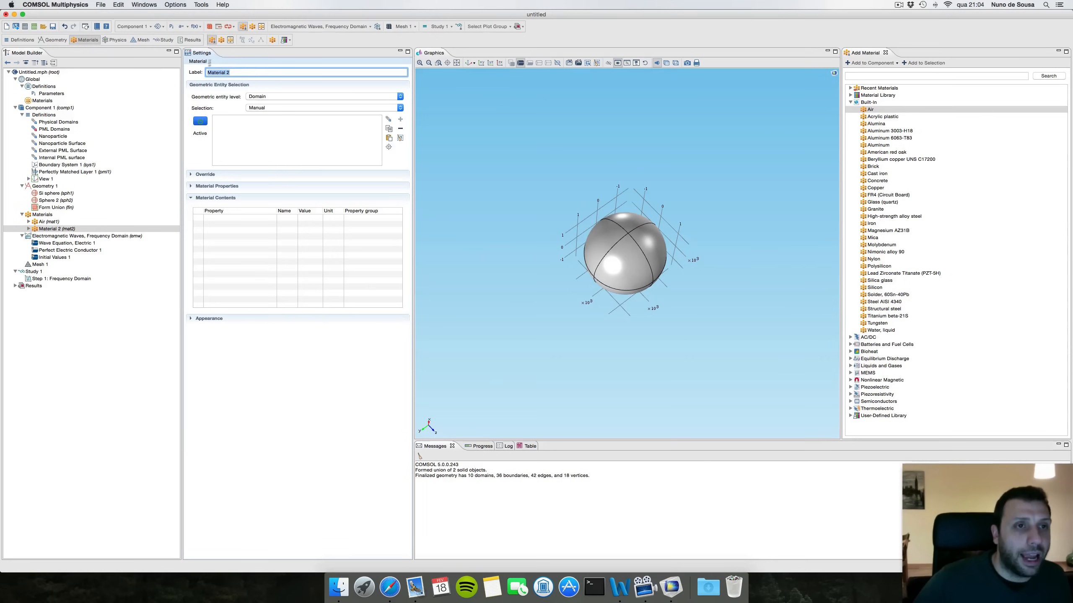
text(Si)
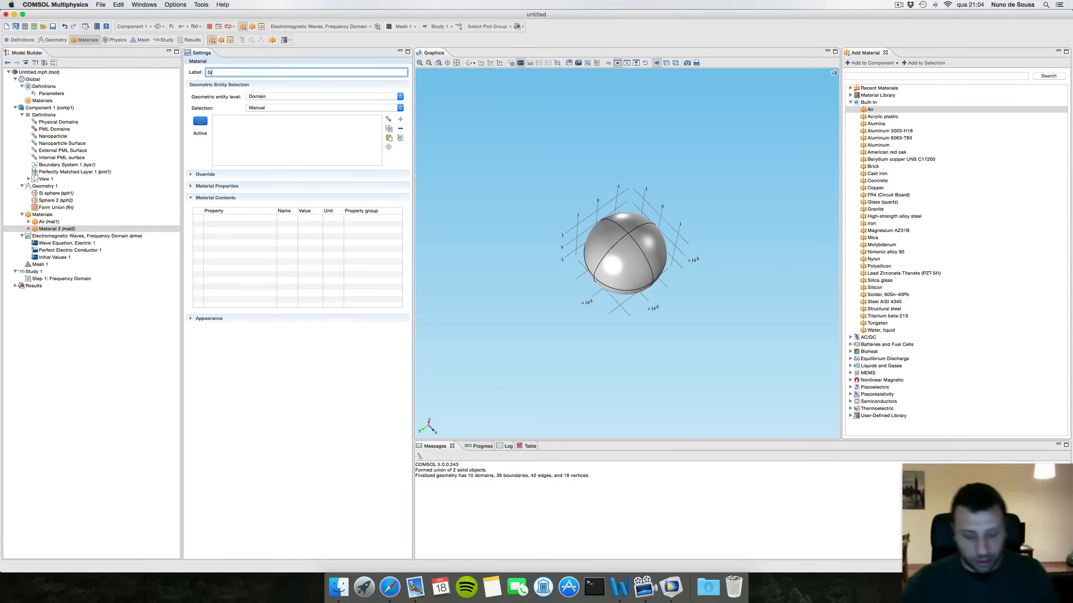
- Assign the Si material to the Nanoparticle domain selection
click(285, 97)
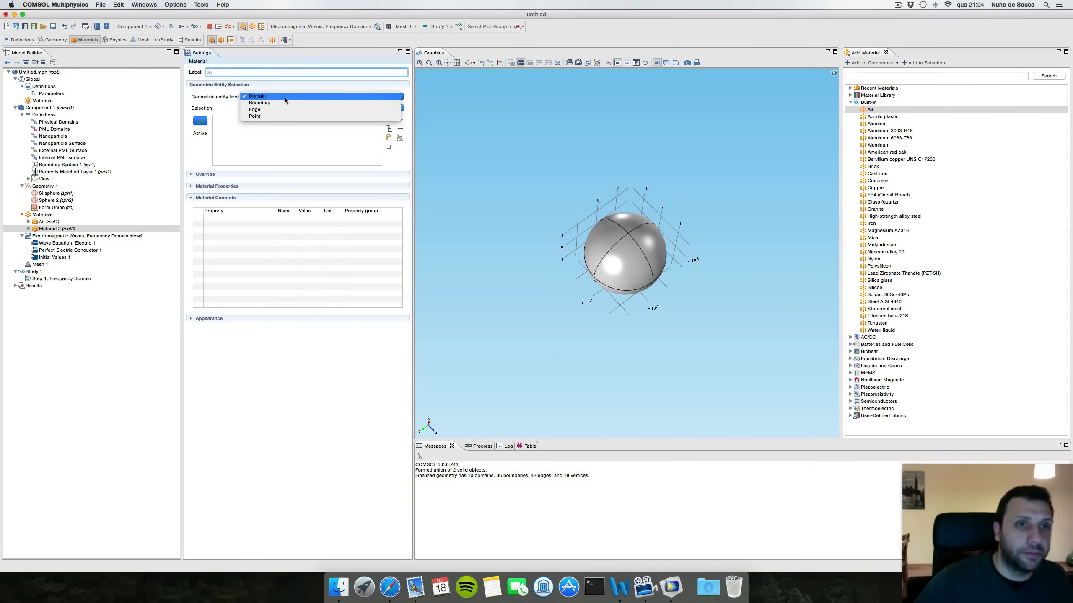
click(282, 97)
click(277, 107)
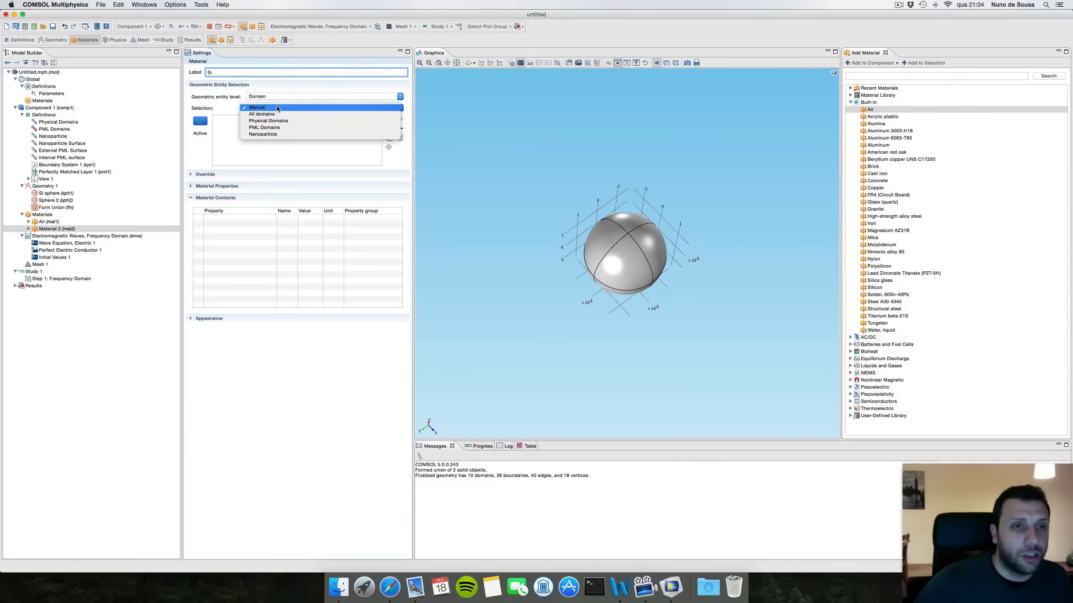
click(272, 134)
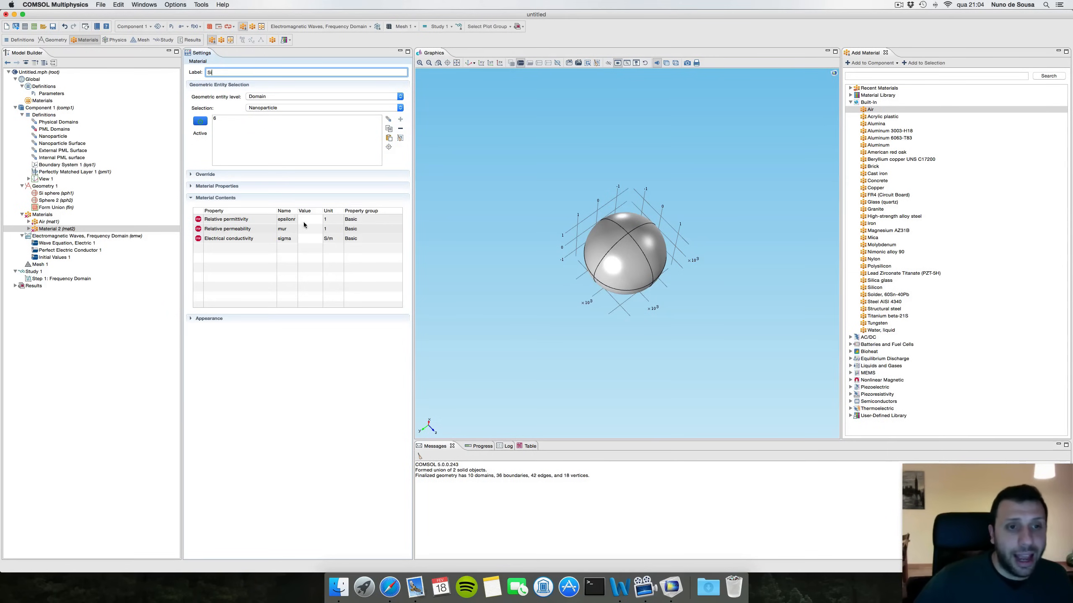
- Set the Si material's relative permittivity to 12.25, relative permeability to 1 and electrical conductivity to 0
click(319, 220)
text(12.)
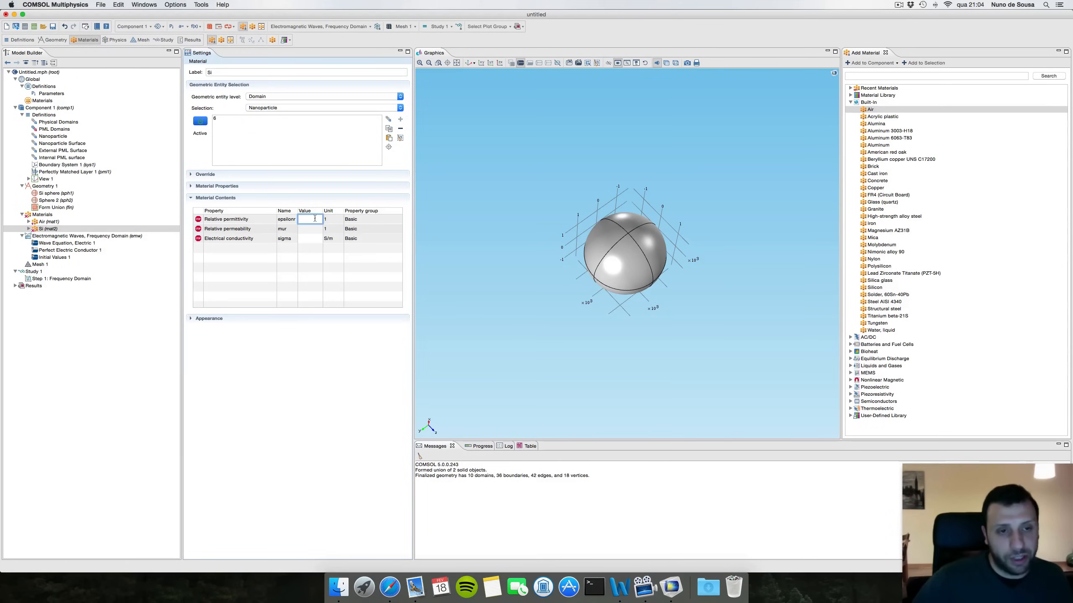
text(25 -i*0.1)
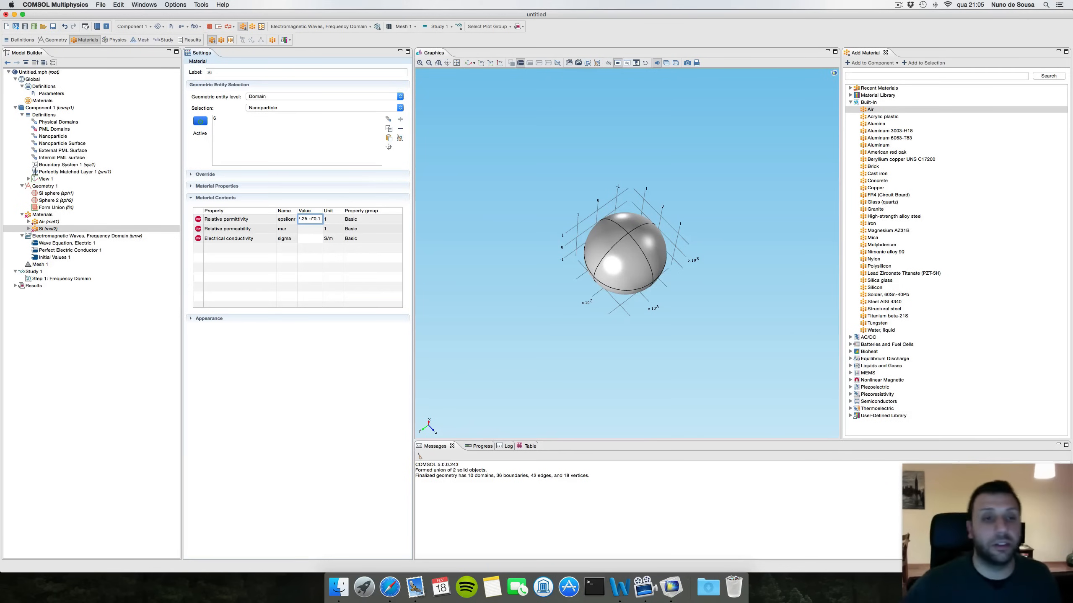
key(BackSpace)
key(BackSpace)
key(BackSpace)
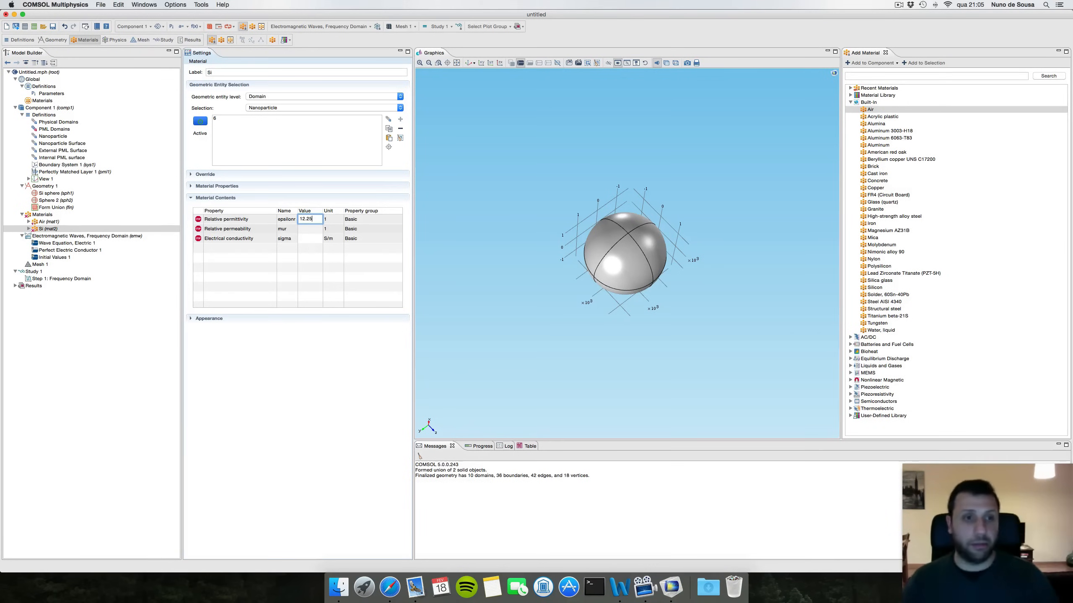
key(Return)
text(1)
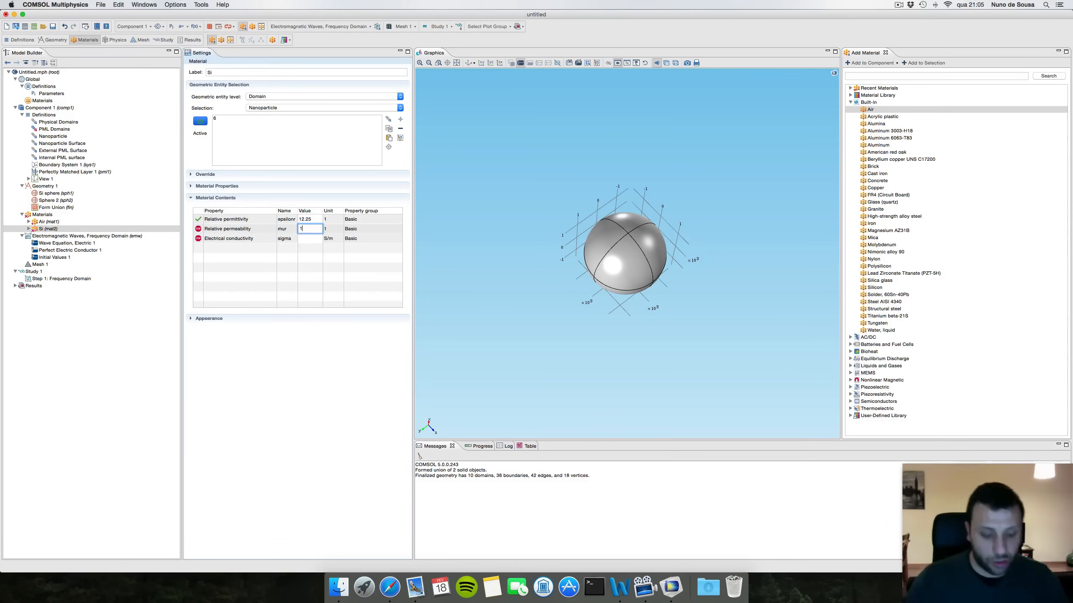
key(Return)
text(0)
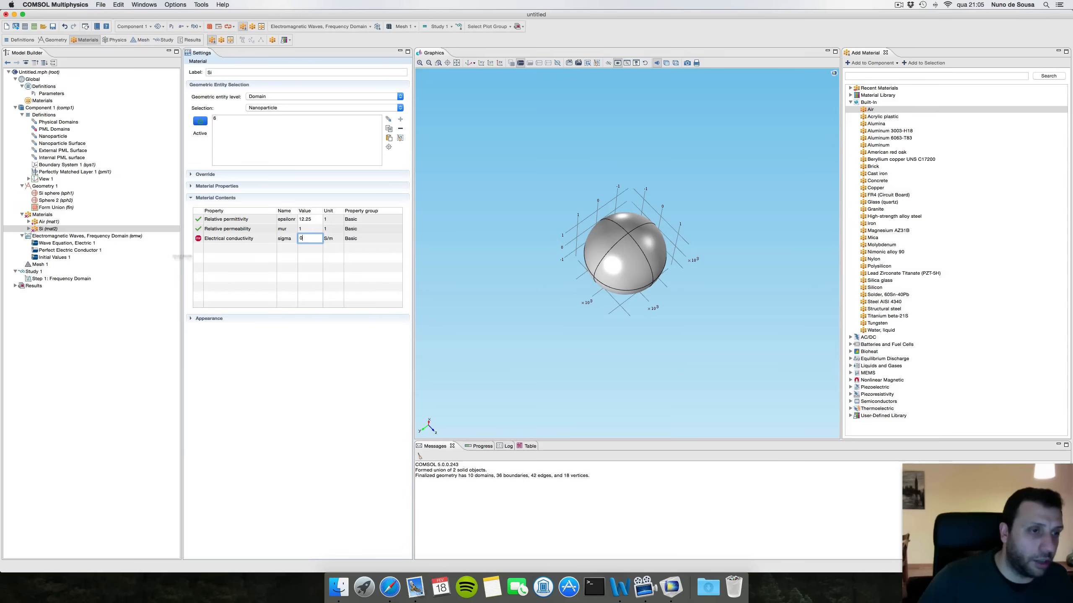
click(38, 221)
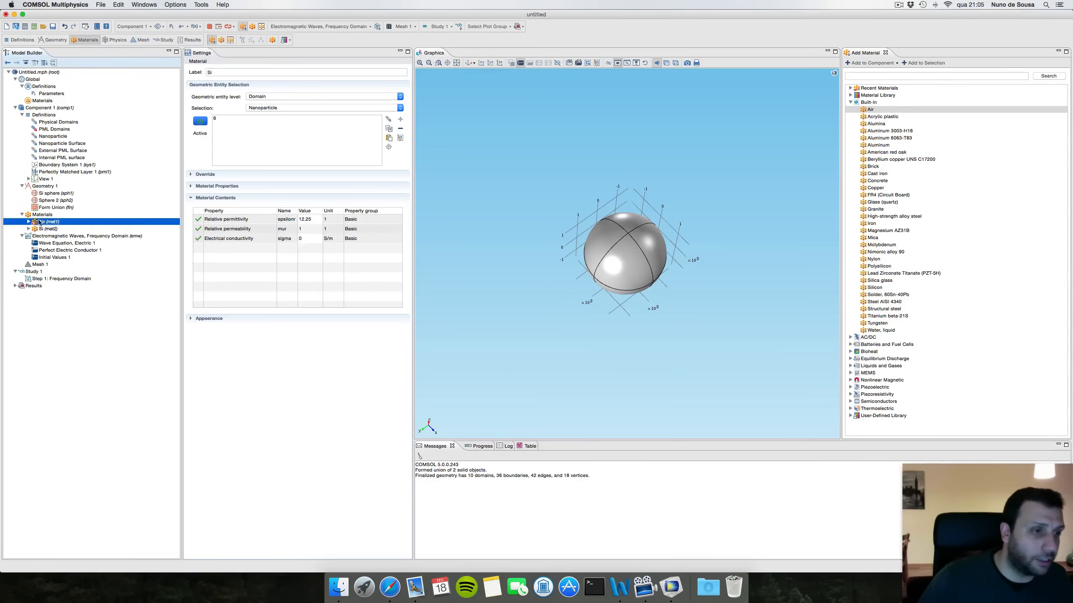
click(46, 229)
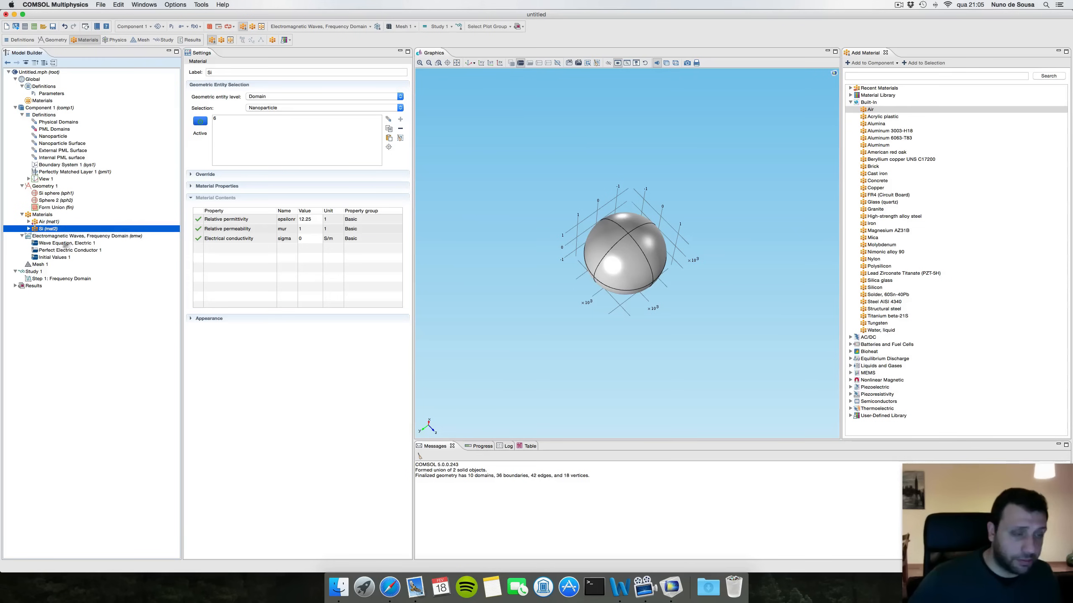
- Review the electromagnetic waves settings, the wave equation's electric displacement field model options and the Si material properties
click(71, 237)
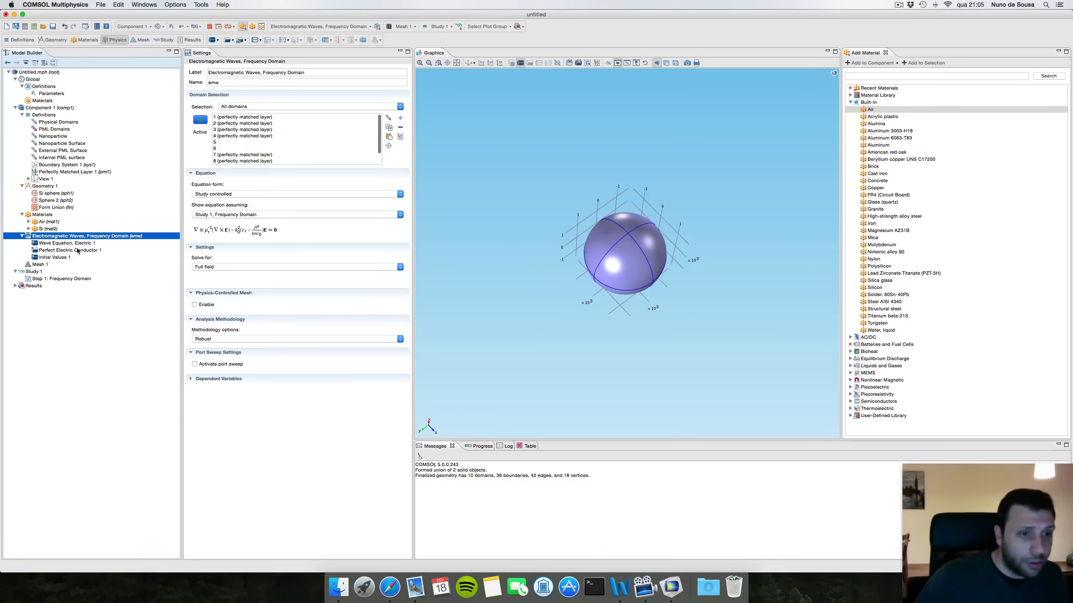
click(75, 245)
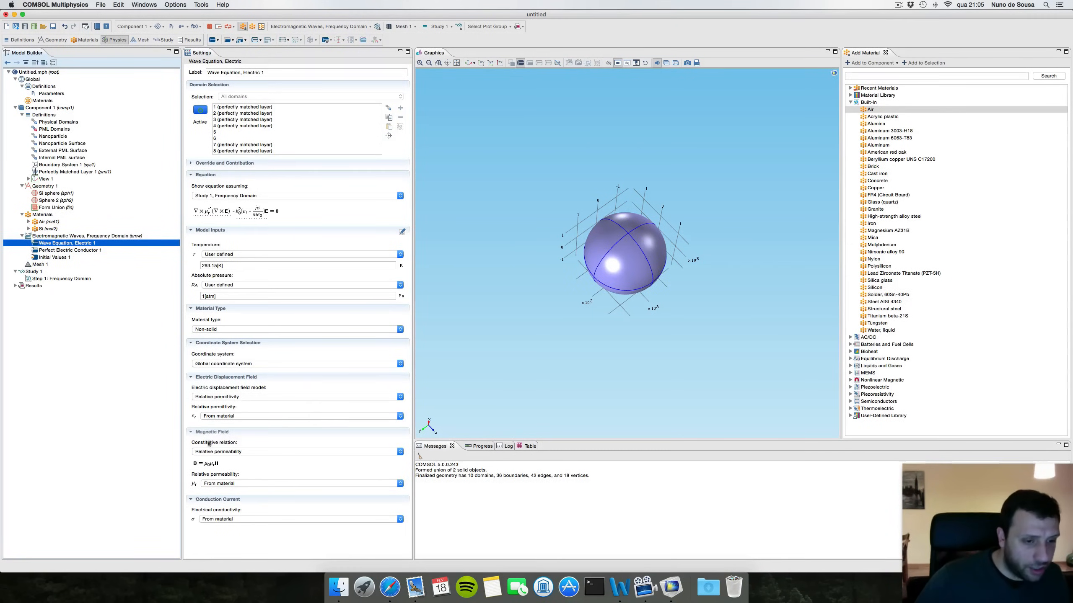
click(210, 398)
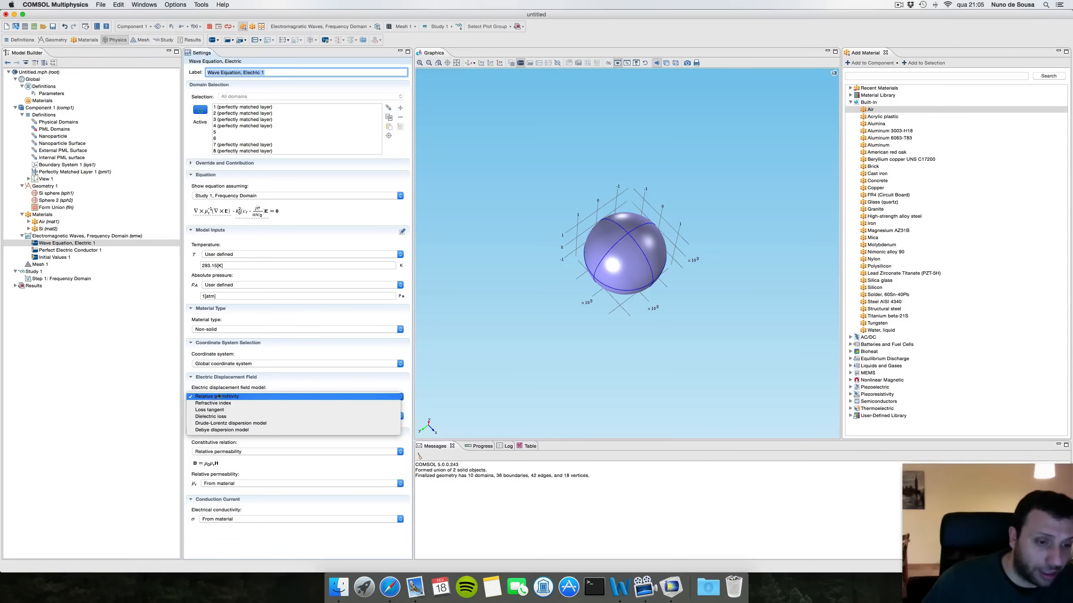
click(215, 379)
click(85, 237)
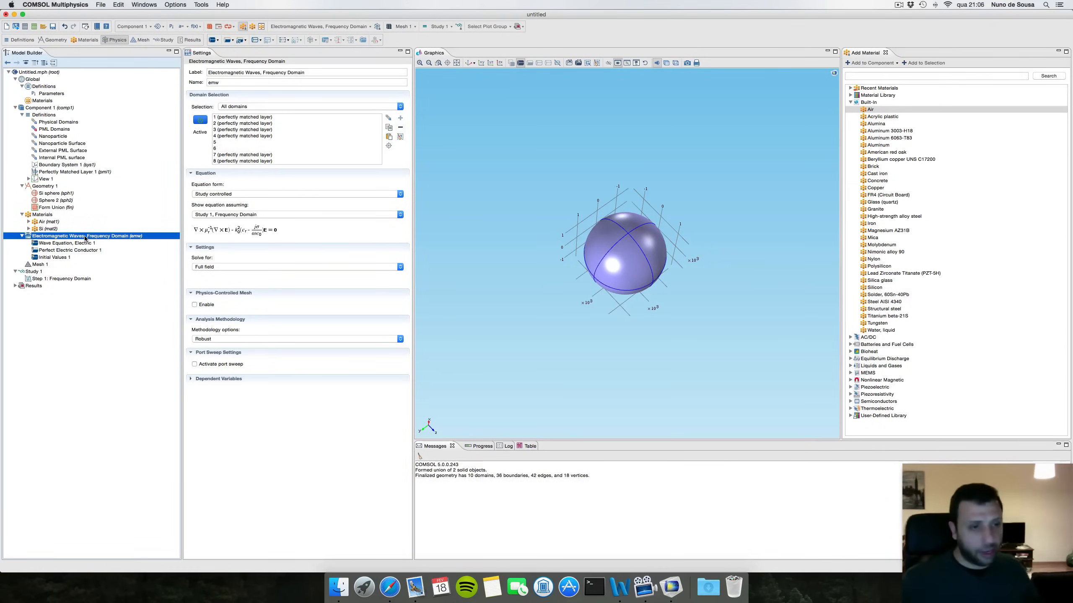
click(47, 228)
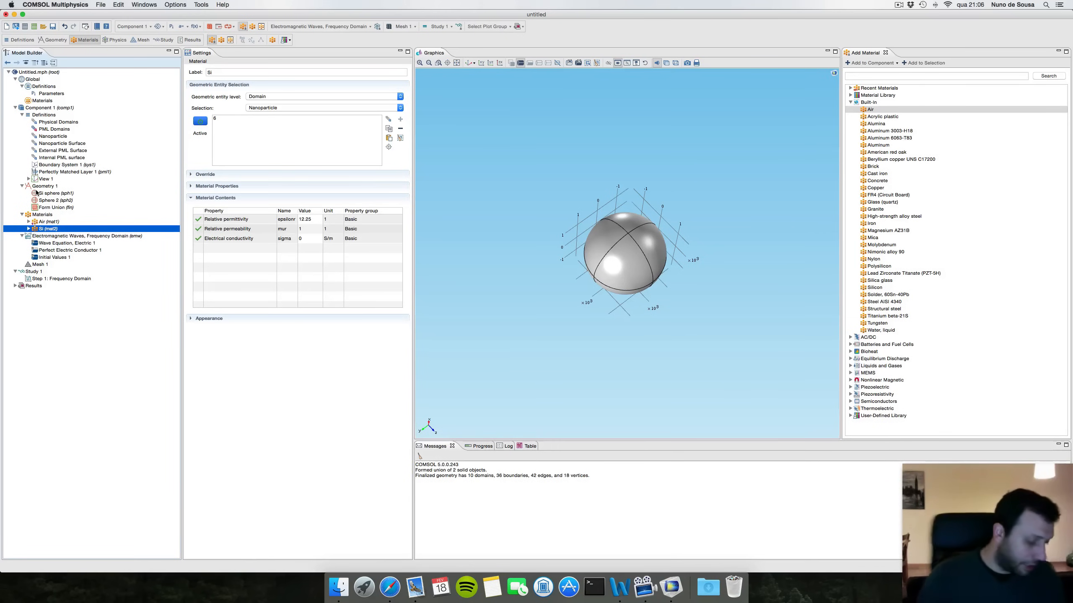
- Set the Electromagnetic Waves, Frequency Domain interface to solve for the scattered field
click(54, 237)
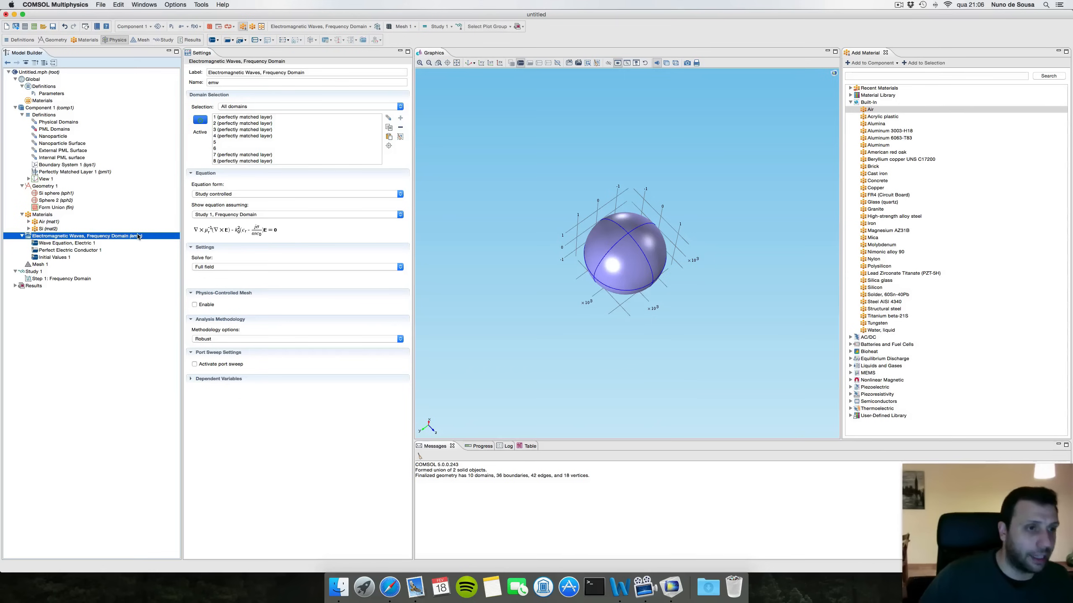
click(221, 267)
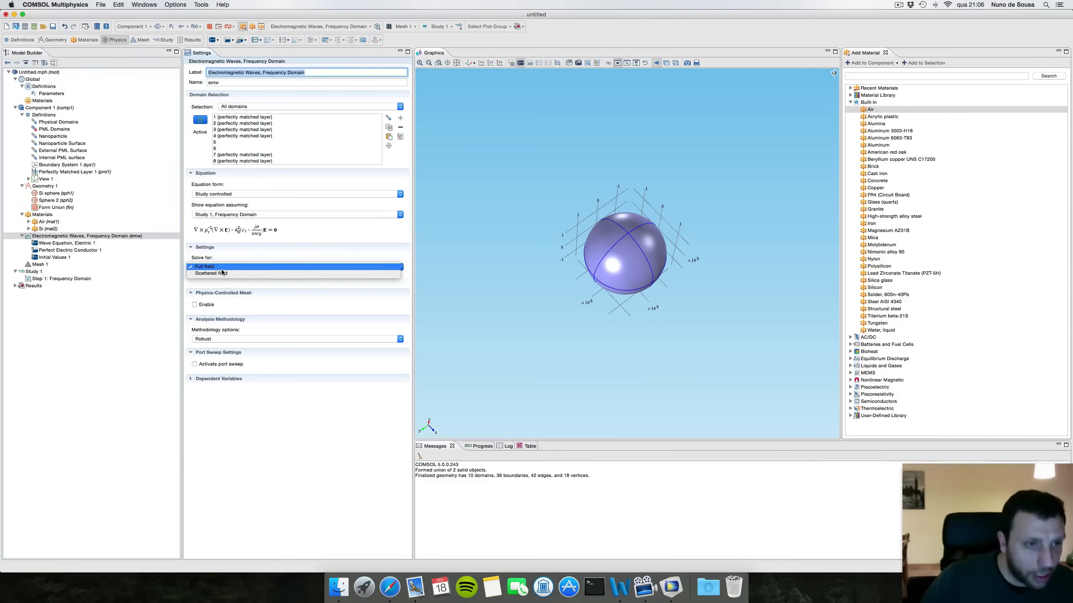
click(223, 276)
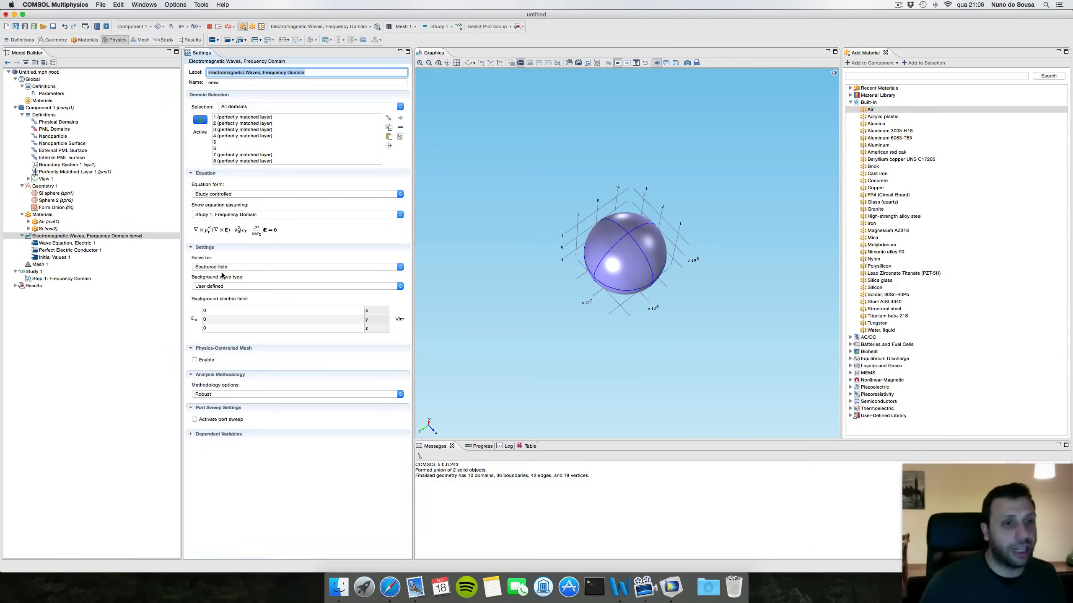
- Set the x component of the background electric field to E0*exp(-j*2*pi/(lambda[nm])*z)
click(218, 311)
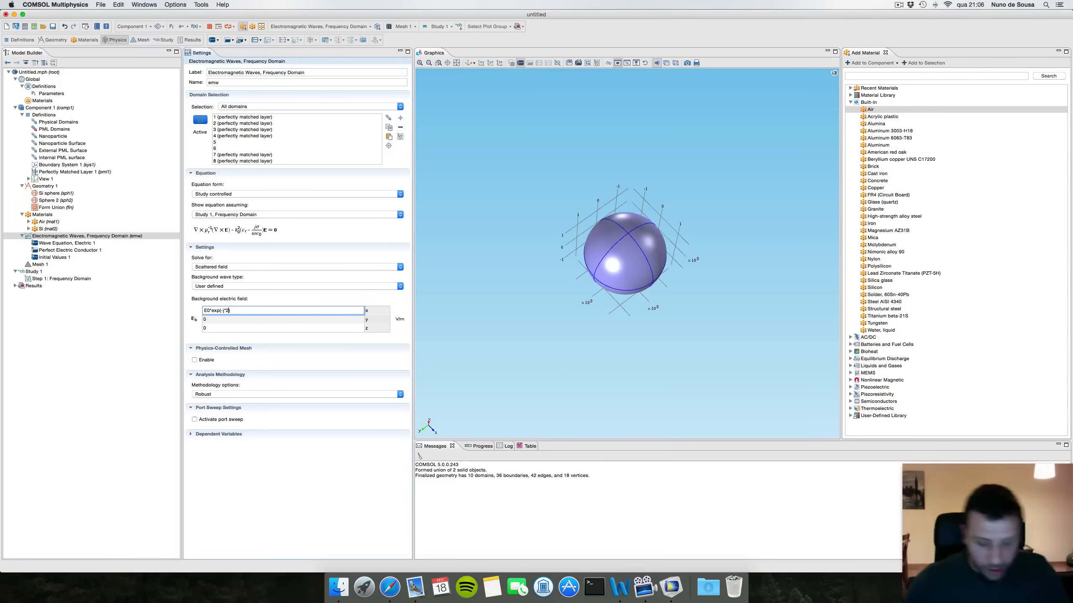
text(pi)
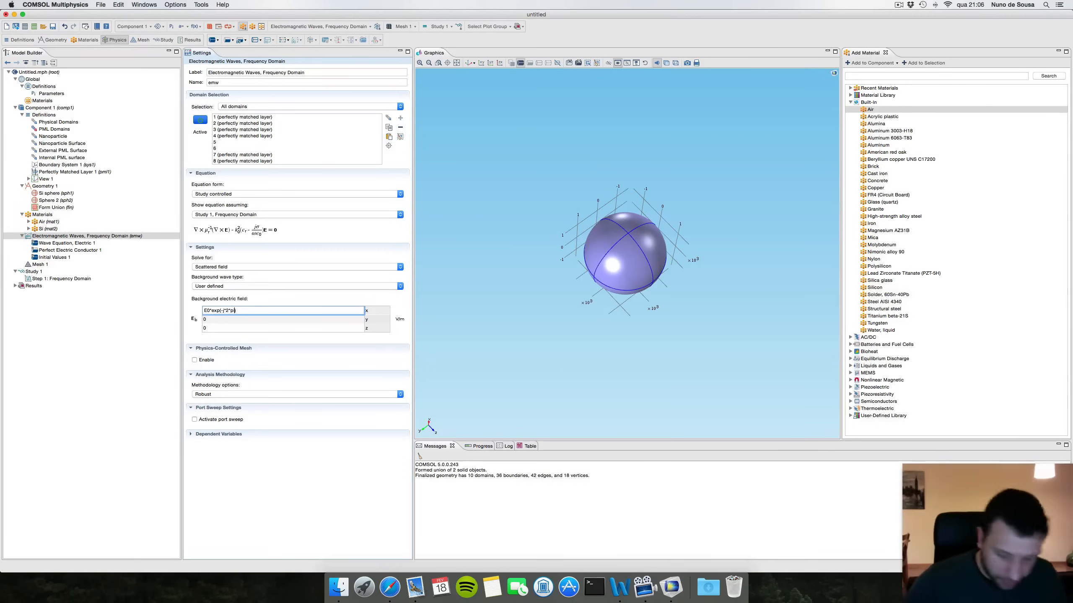
text(/()
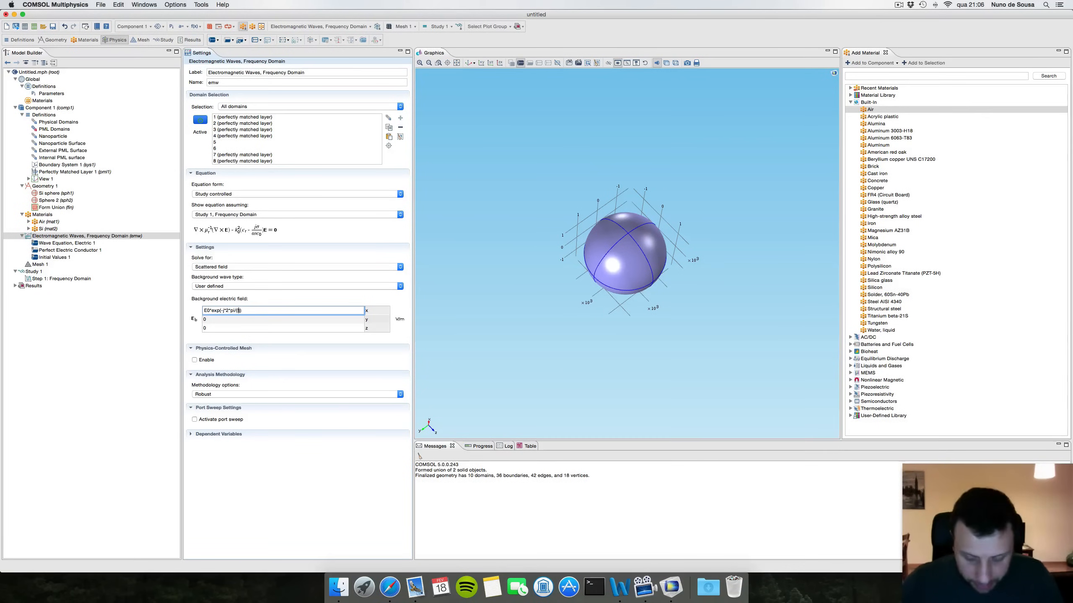
text(lambda[nm)
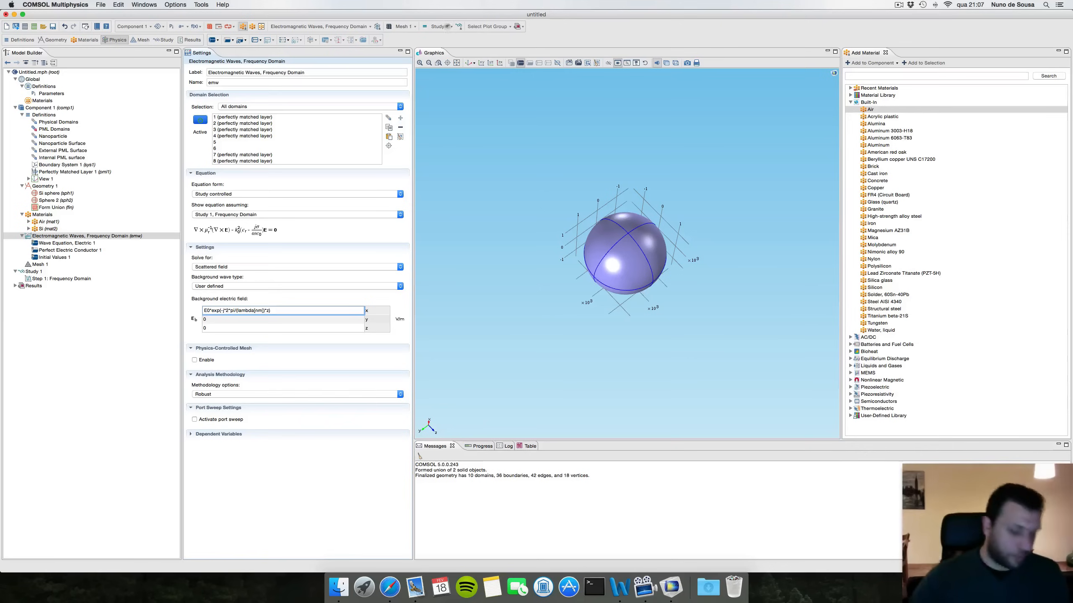
- Add a Scattering Boundary Condition to the electromagnetic waves physics and assign it to the Internal PML surface selection
right_click(59, 237)
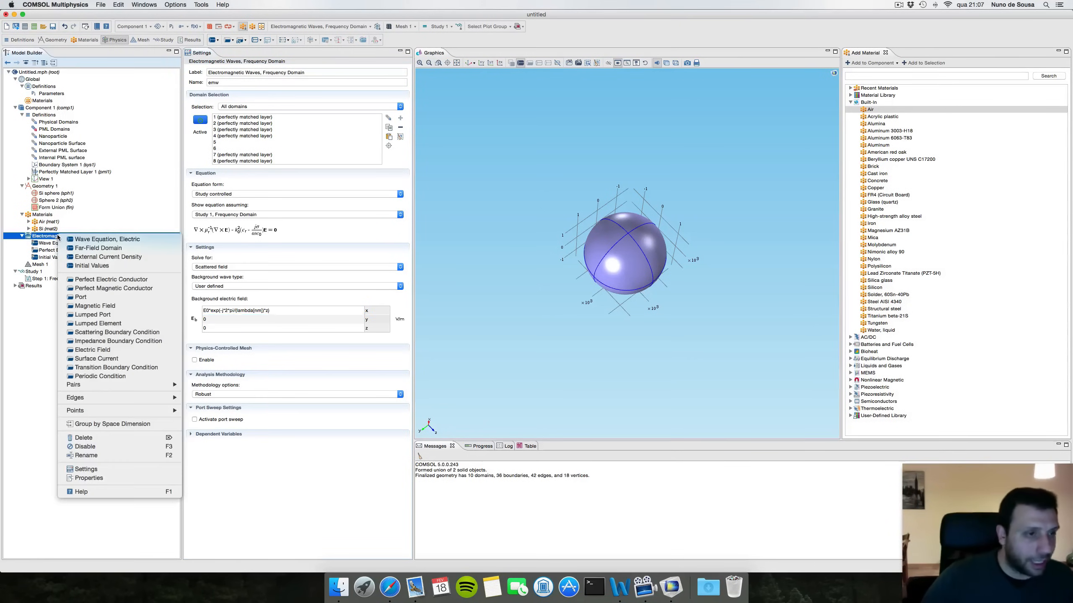
click(132, 333)
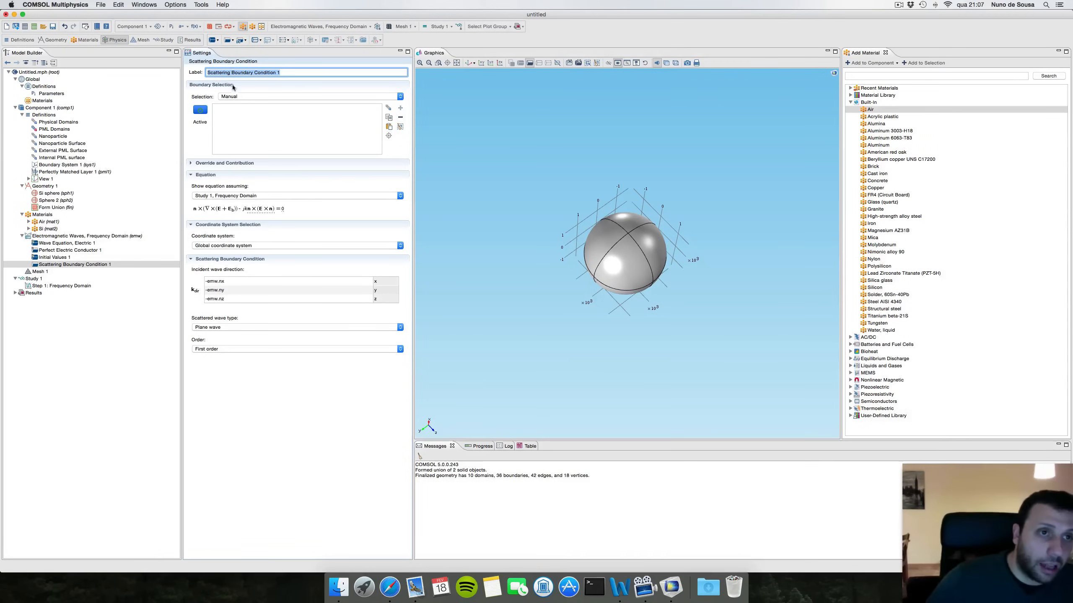
click(236, 96)
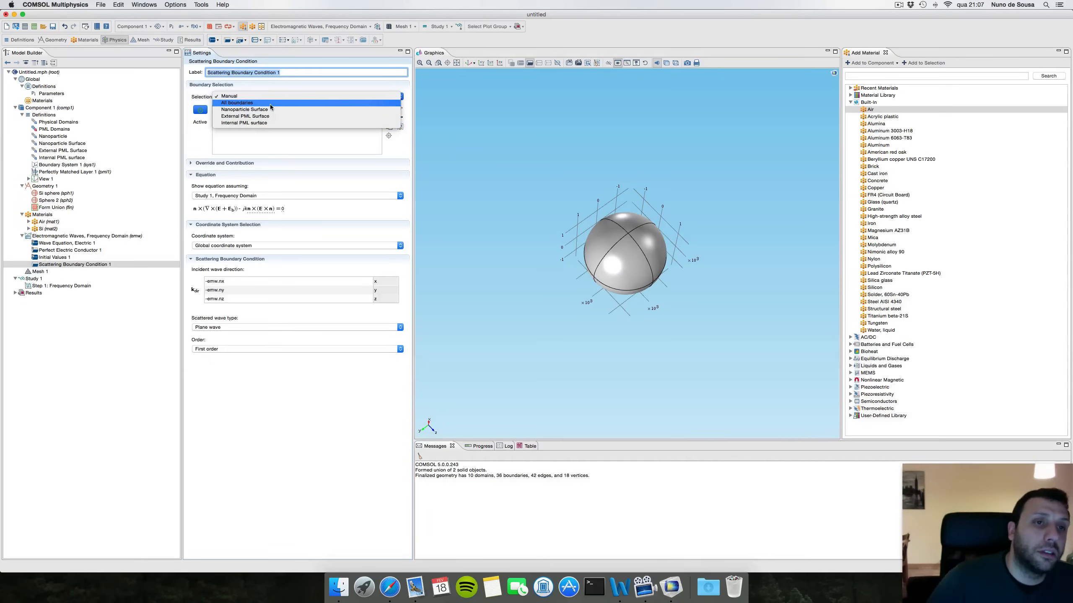
click(265, 122)
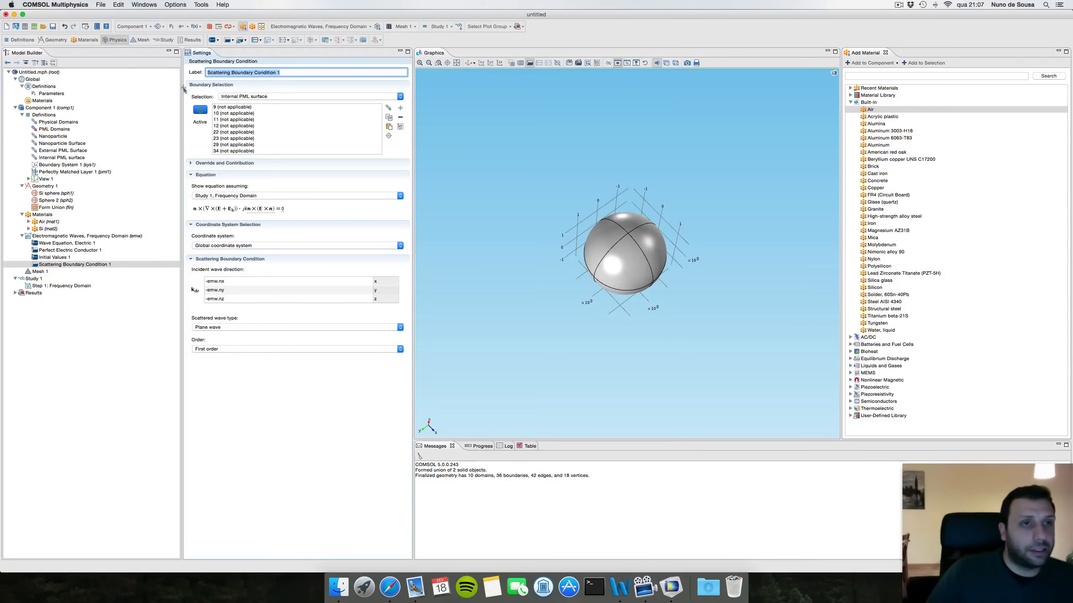
- Add a Free Triangular operation to Mesh 1
click(457, 63)
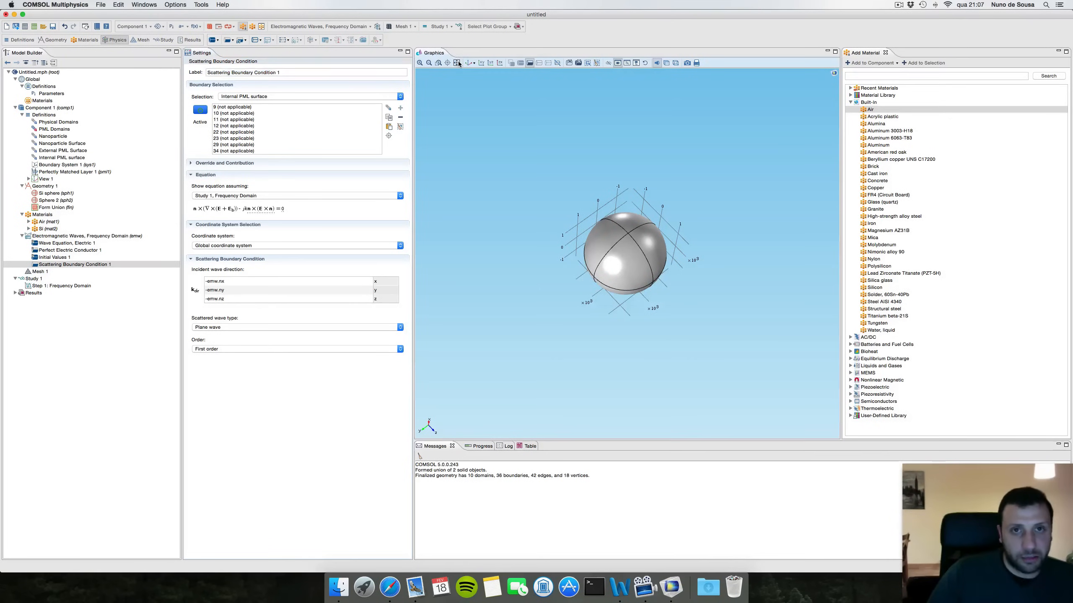
click(31, 272)
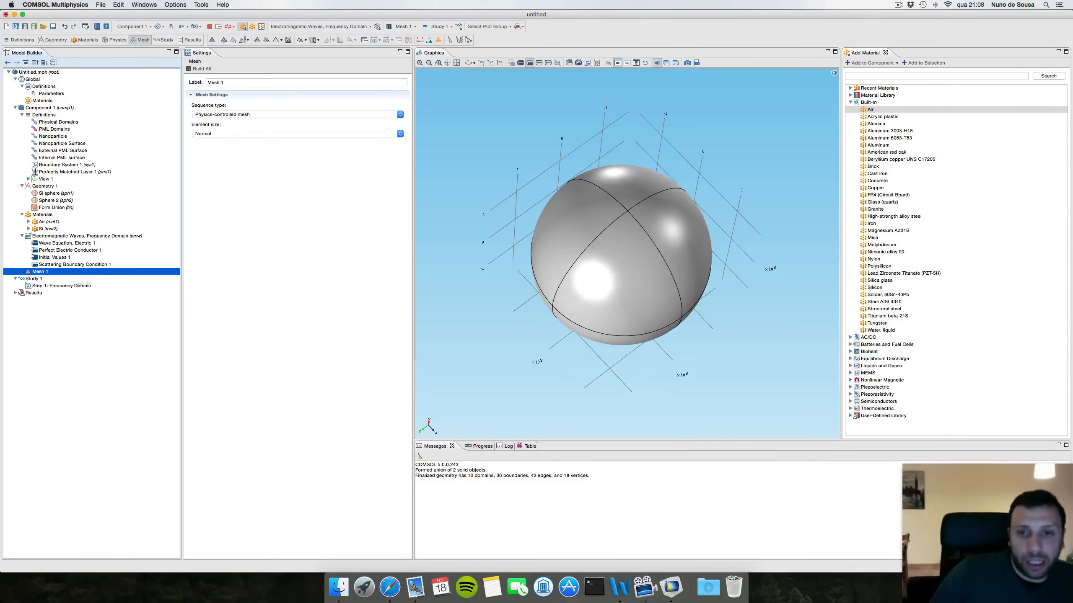
right_click(42, 273)
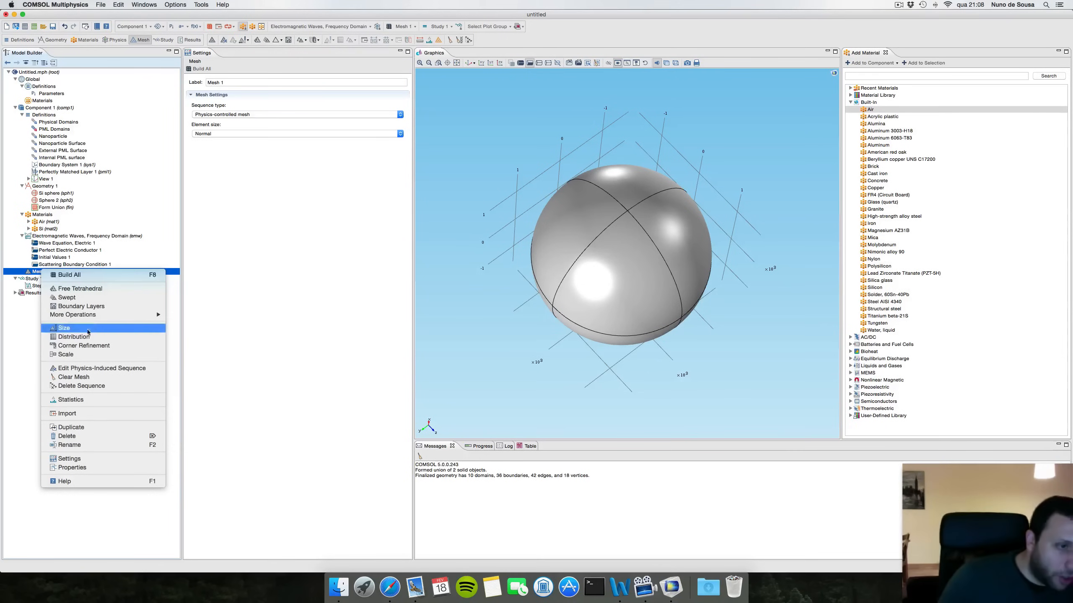
key(Escape)
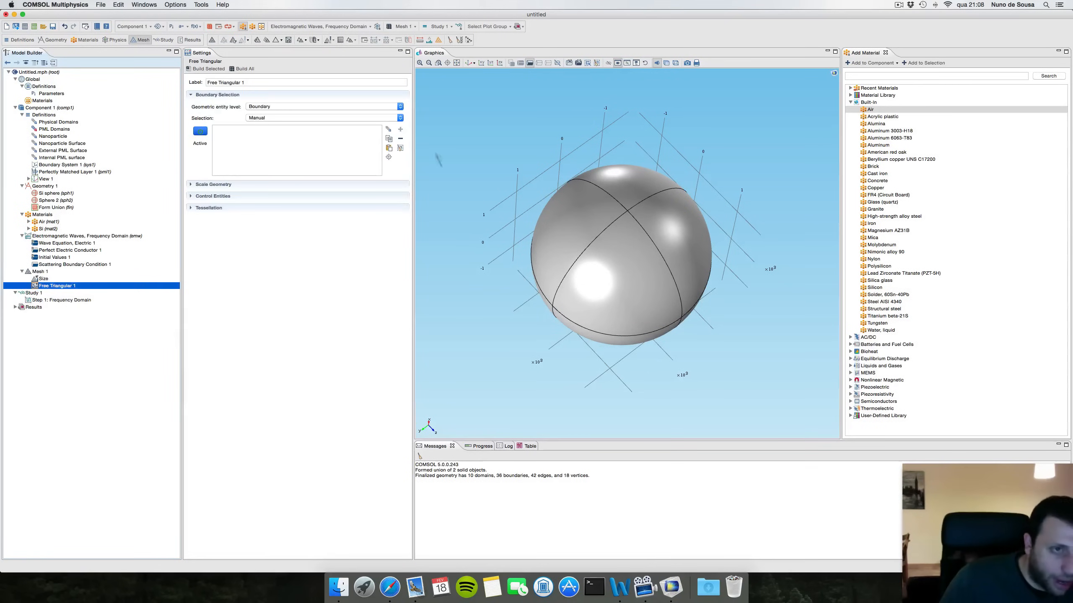
- Assign the Free Triangular mesh to the External PML Surface selection and build the mesh
click(280, 106)
click(280, 106)
click(280, 117)
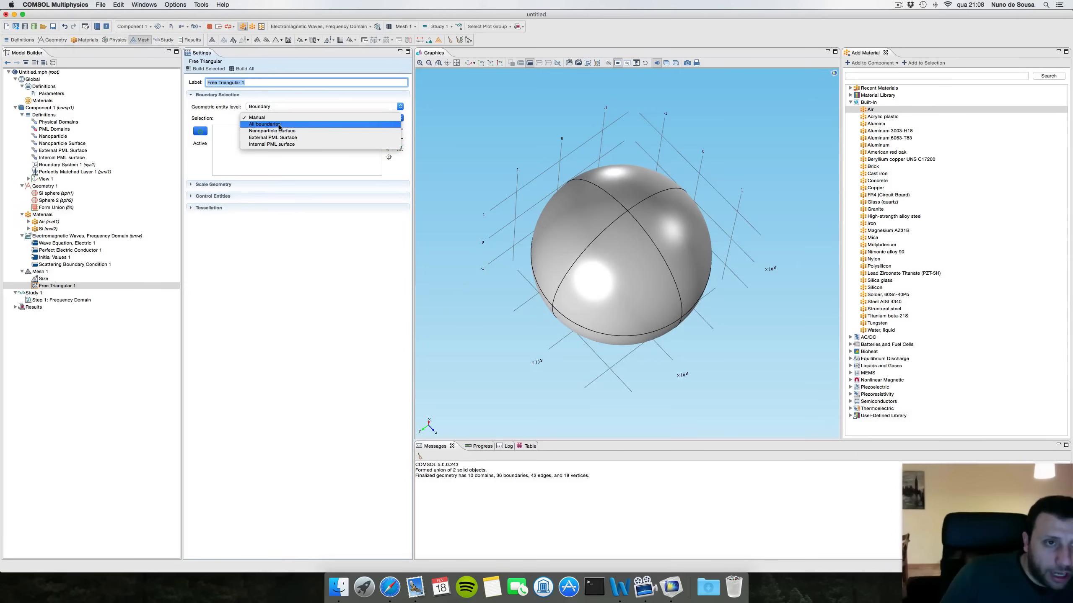
click(287, 141)
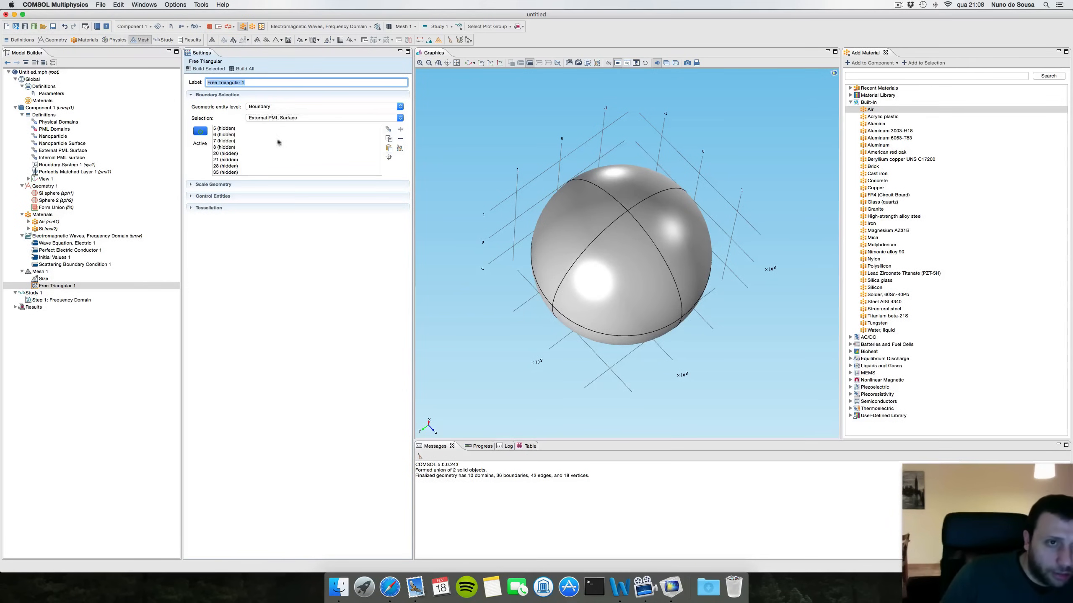
click(242, 68)
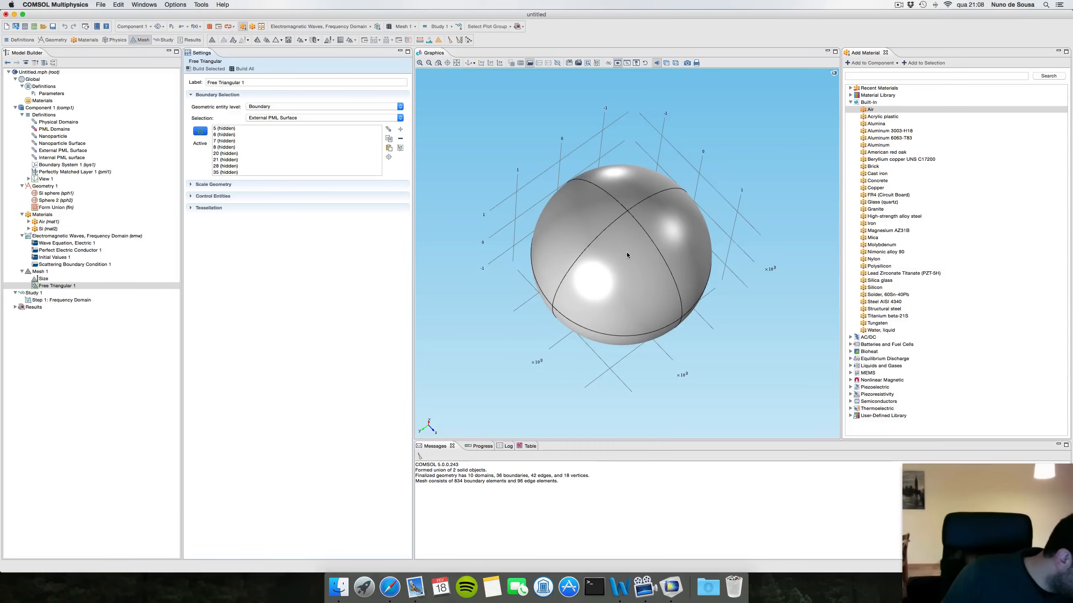
- Unhide the hidden boundaries to inspect the triangular mesh on the external PML surface
drag(627, 251, 634, 243)
triple_click(237, 82)
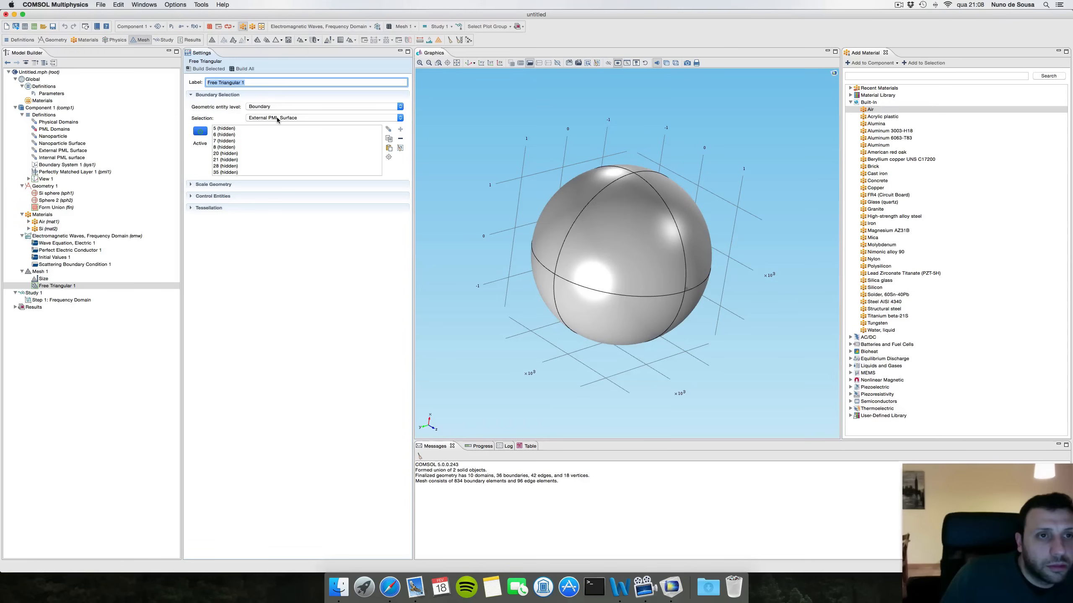
click(646, 63)
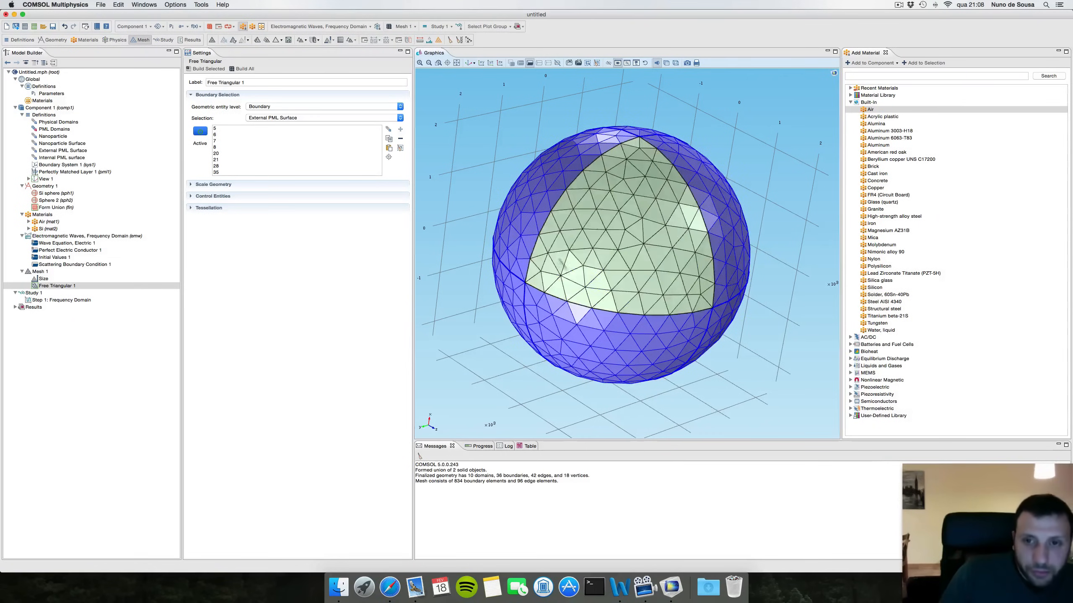
- Delete the Free Triangular 1 operation from Mesh 1
mouse_move(601, 261)
mouse_down()
mouse_move(577, 315)
mouse_move(607, 253)
mouse_up()
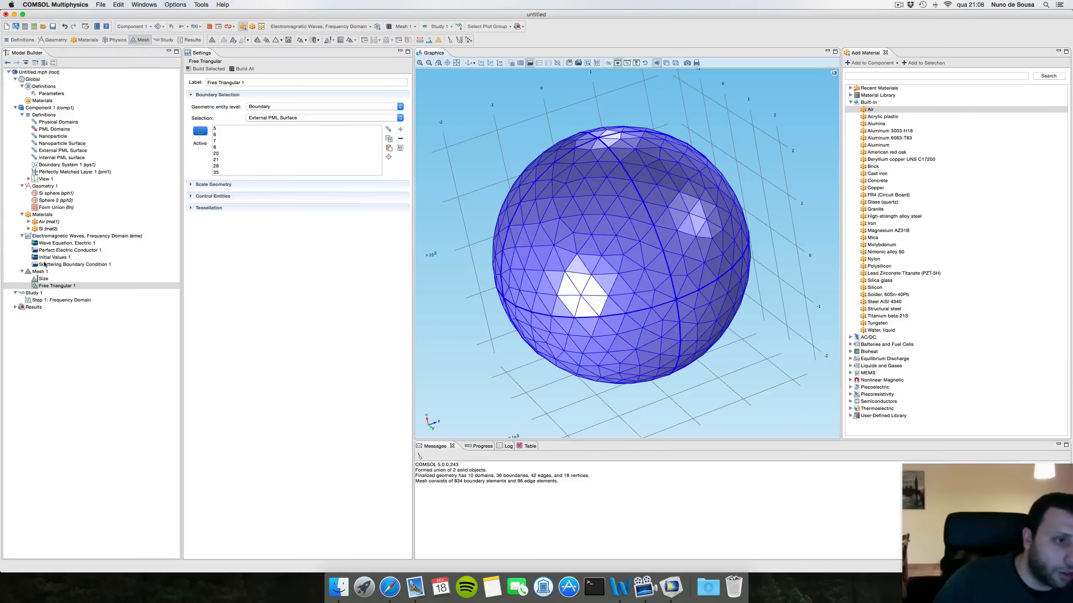
right_click(42, 287)
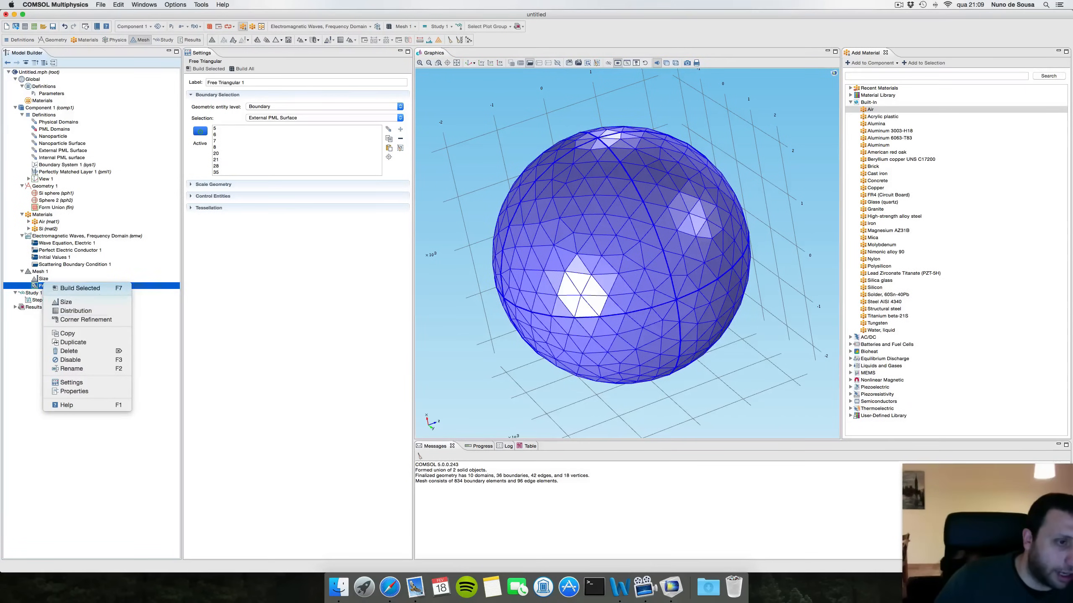
click(83, 353)
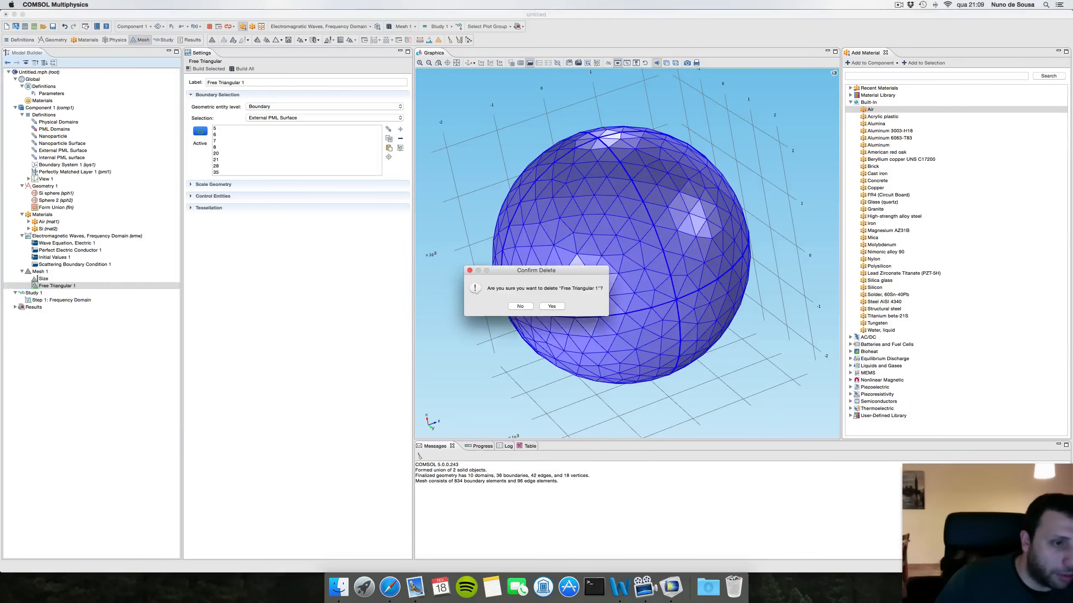
click(552, 306)
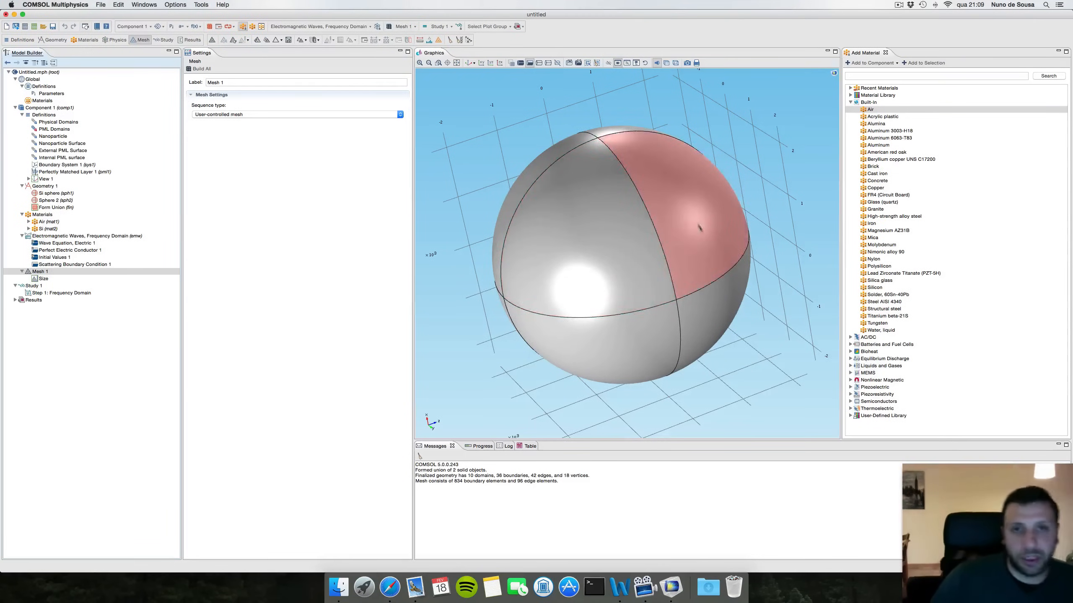
- Hide the front octant's outer and inner PML boundaries to expose the nanoparticle at the sphere's center
drag(676, 161, 626, 139)
click(608, 62)
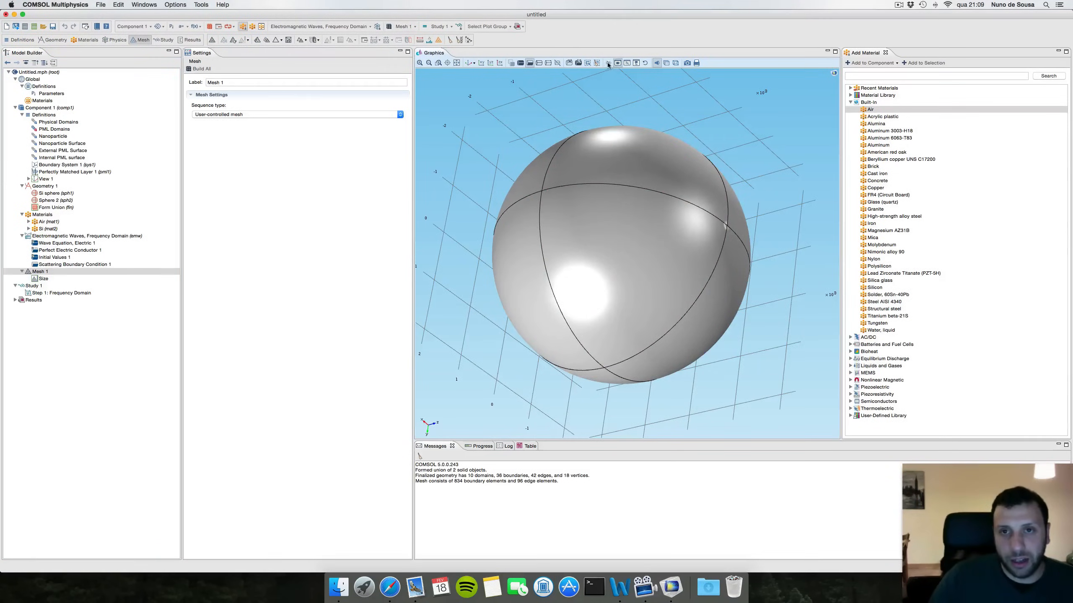
click(600, 235)
click(590, 262)
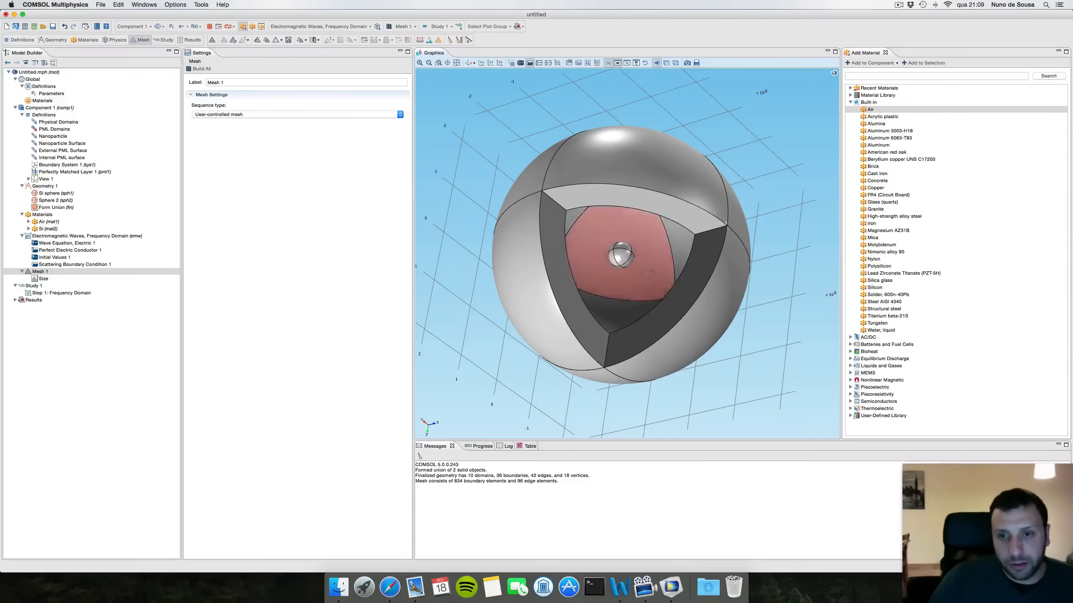
drag(590, 262, 528, 275)
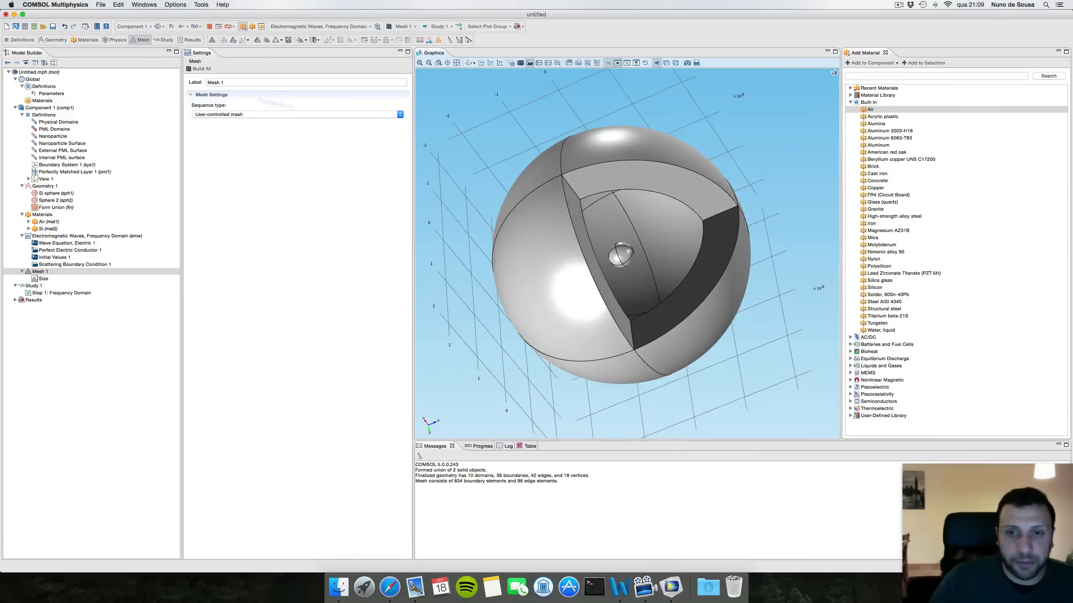
- Add a Free Triangular operation to Mesh 1 at Boundary level, assign it to the External PML Surface selection, and build the mesh
right_click(38, 271)
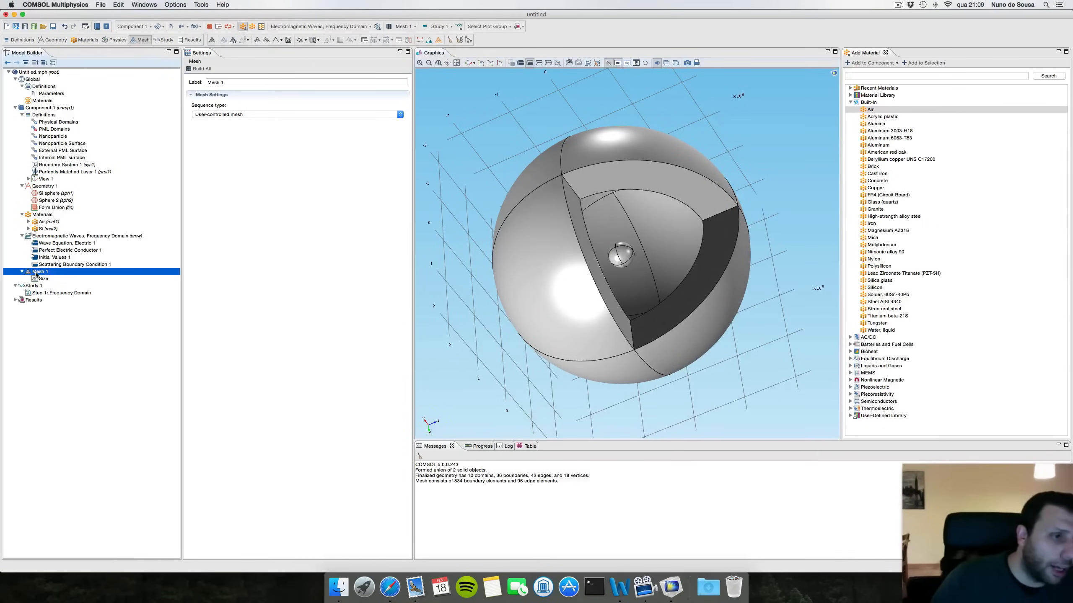
mouse_move(148, 318)
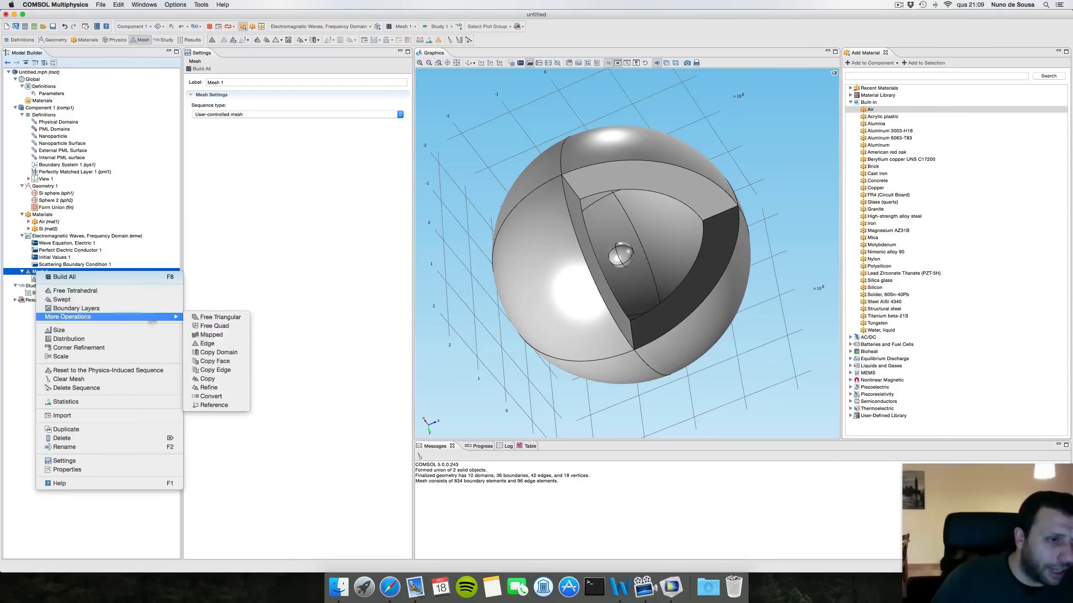
click(218, 317)
click(288, 106)
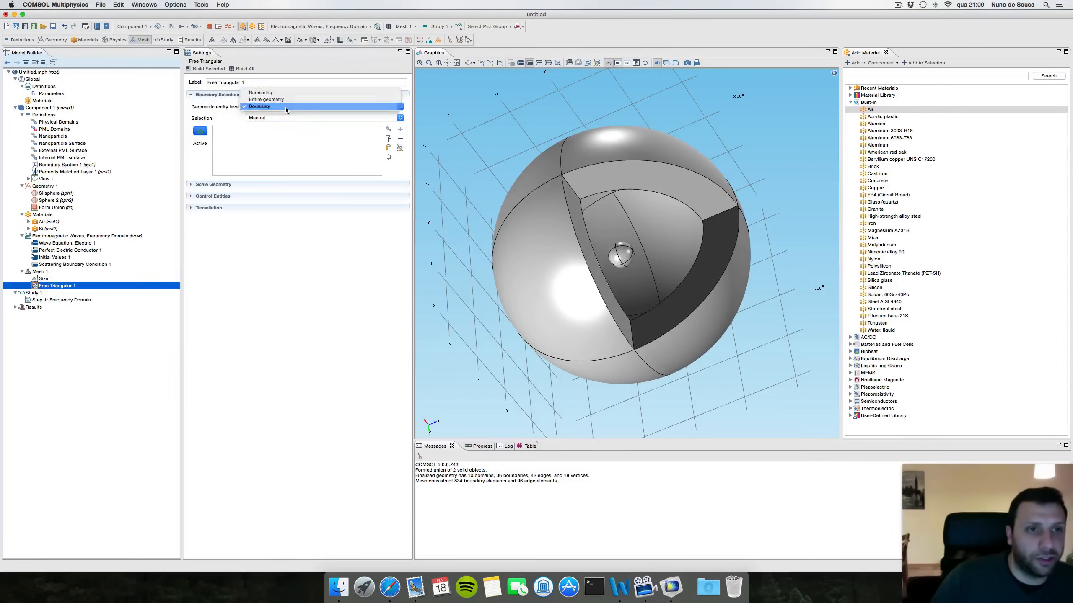
click(287, 106)
click(287, 118)
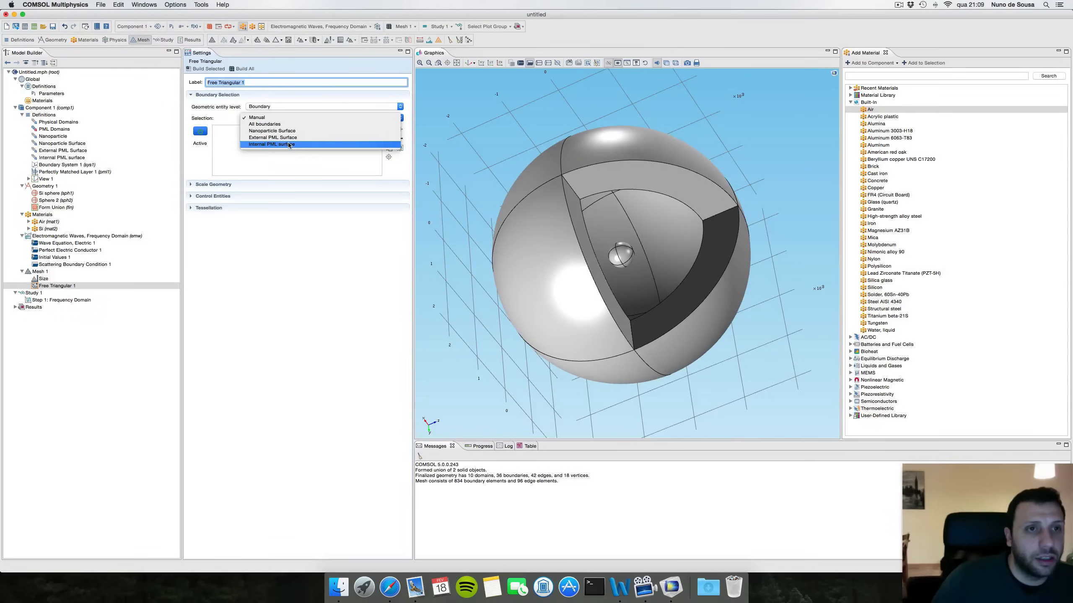
click(302, 140)
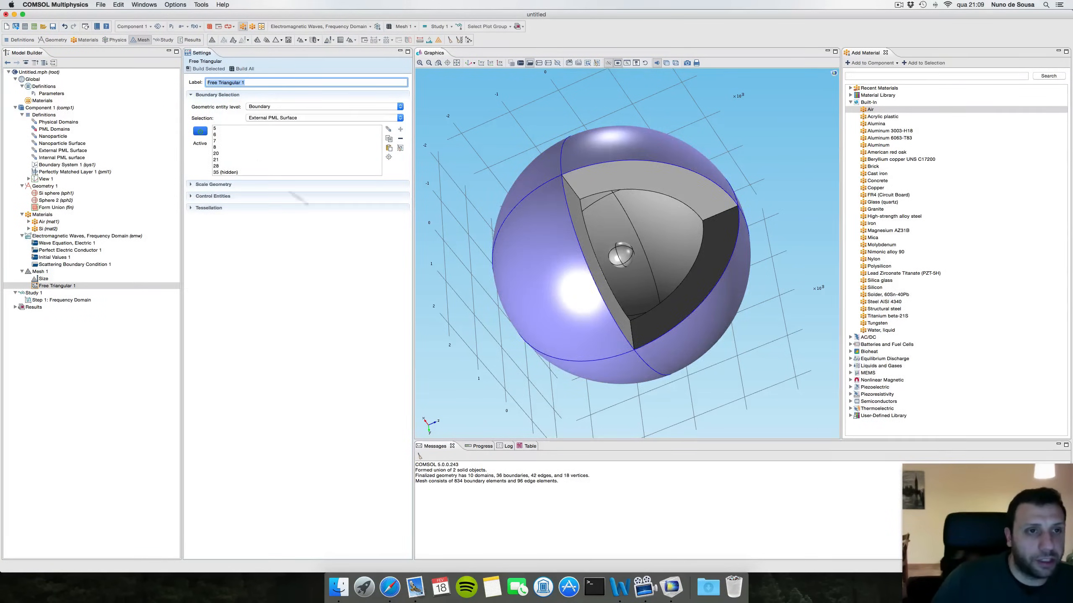
click(244, 68)
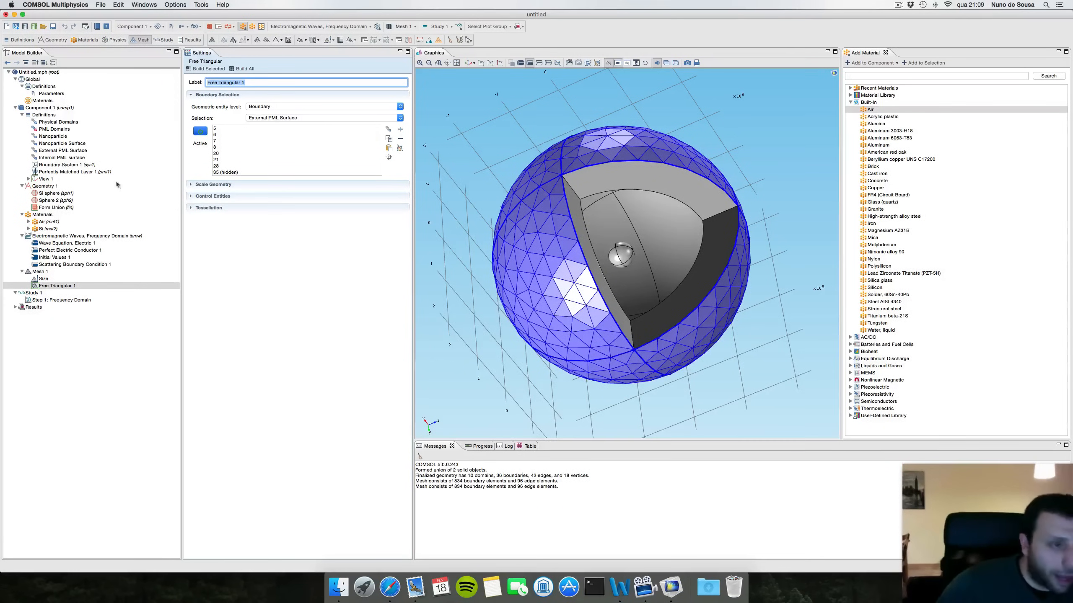
- Add a Swept operation to Mesh 1 at Domain level and assign it to the PML Domains selection
right_click(41, 272)
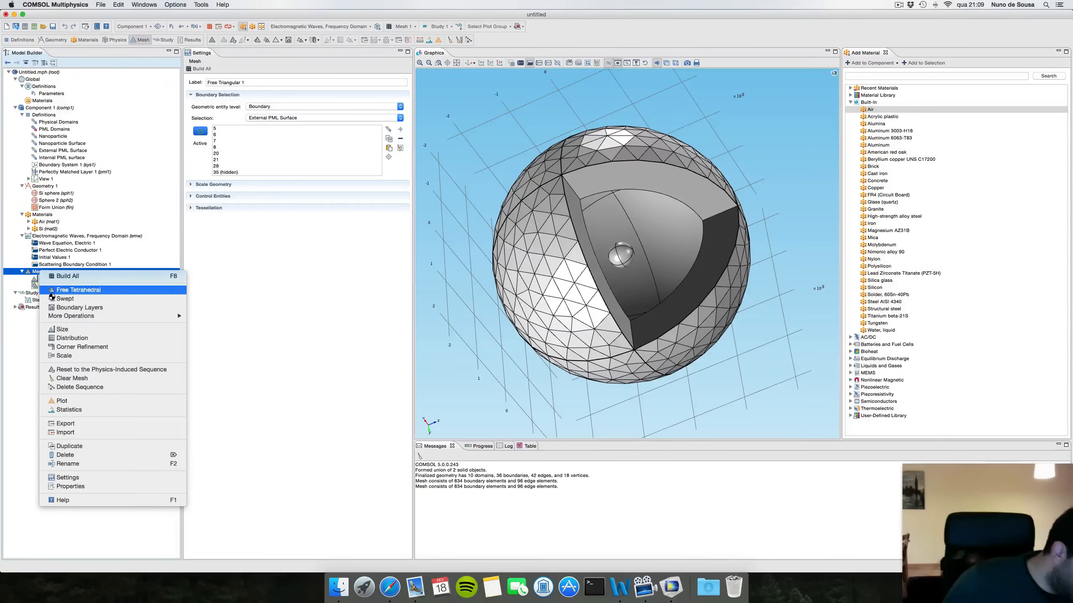
click(64, 301)
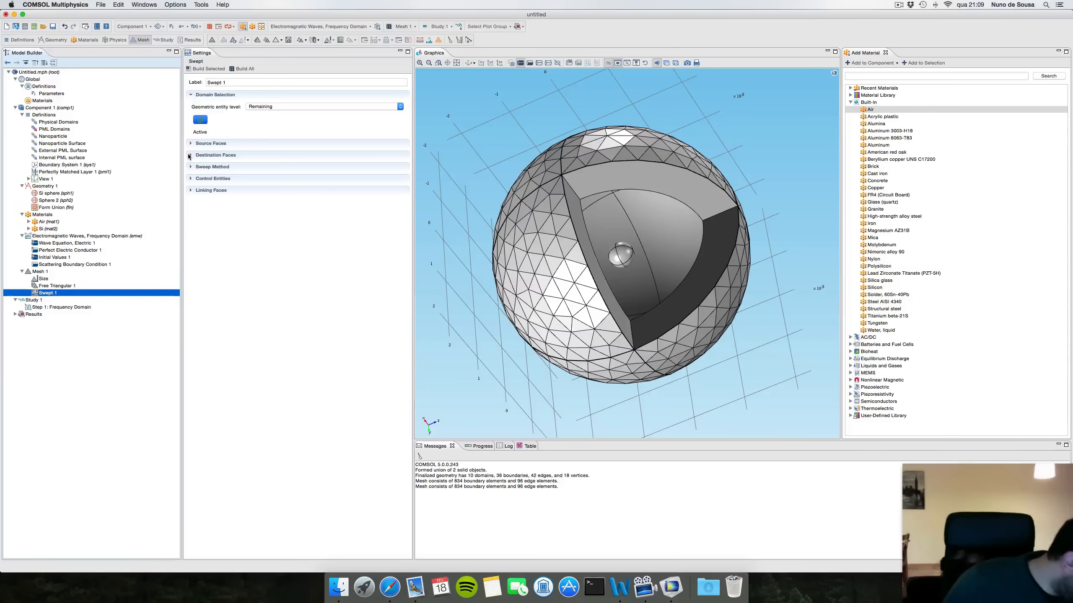
click(282, 106)
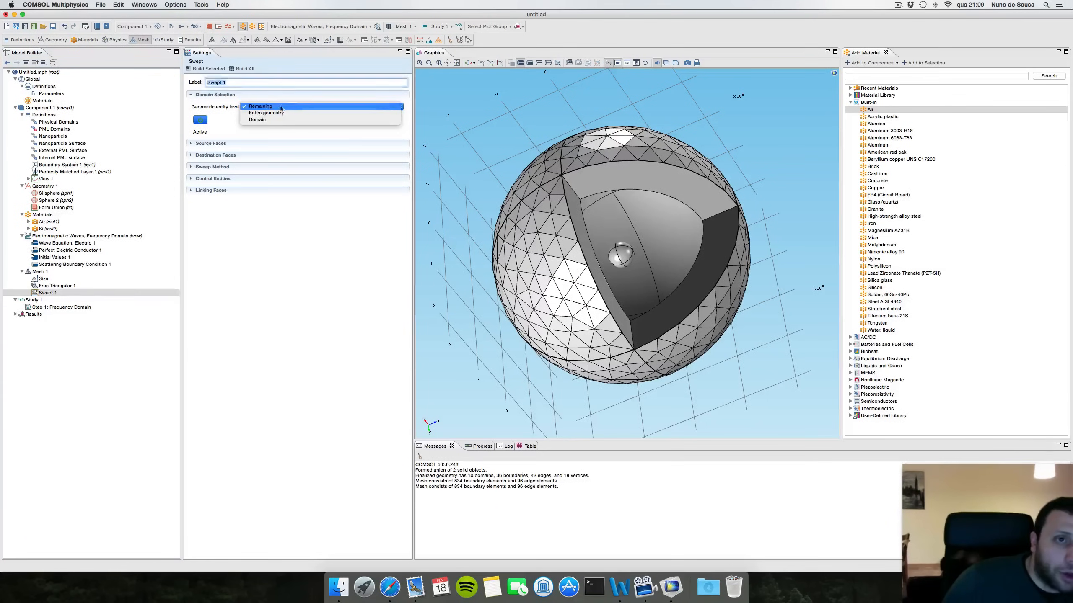
click(272, 120)
click(270, 119)
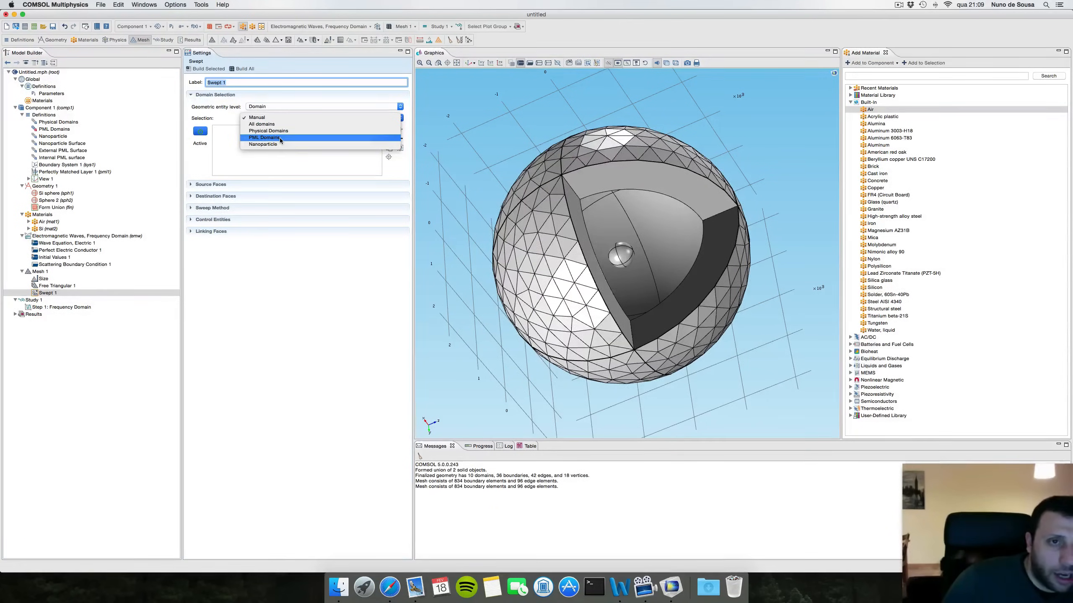
click(280, 138)
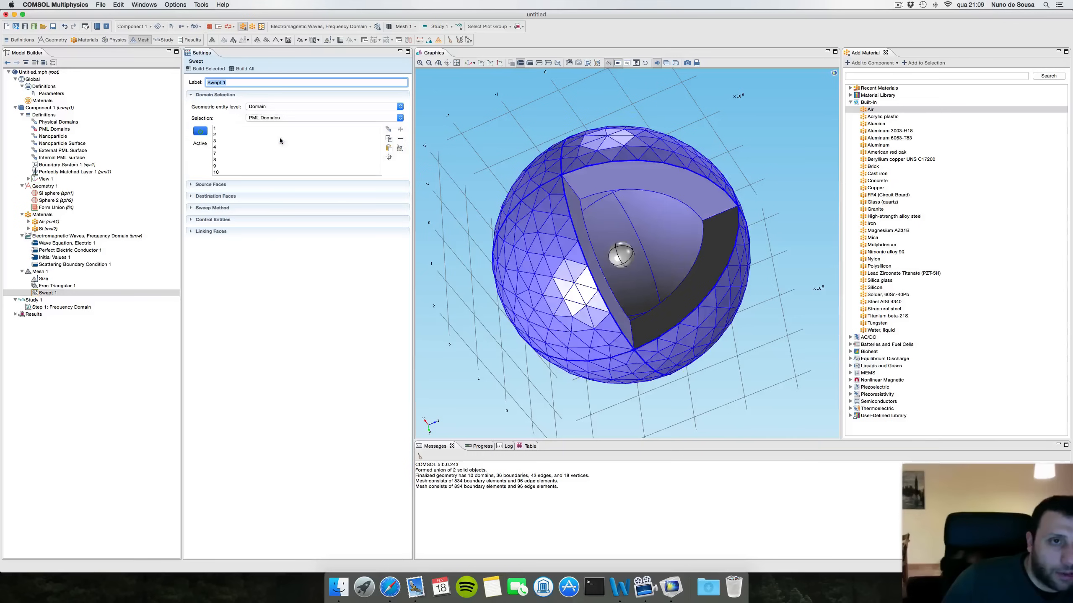
- Add a Distribution with a fixed number of 5 elements to Swept 1 and build the mesh
right_click(47, 295)
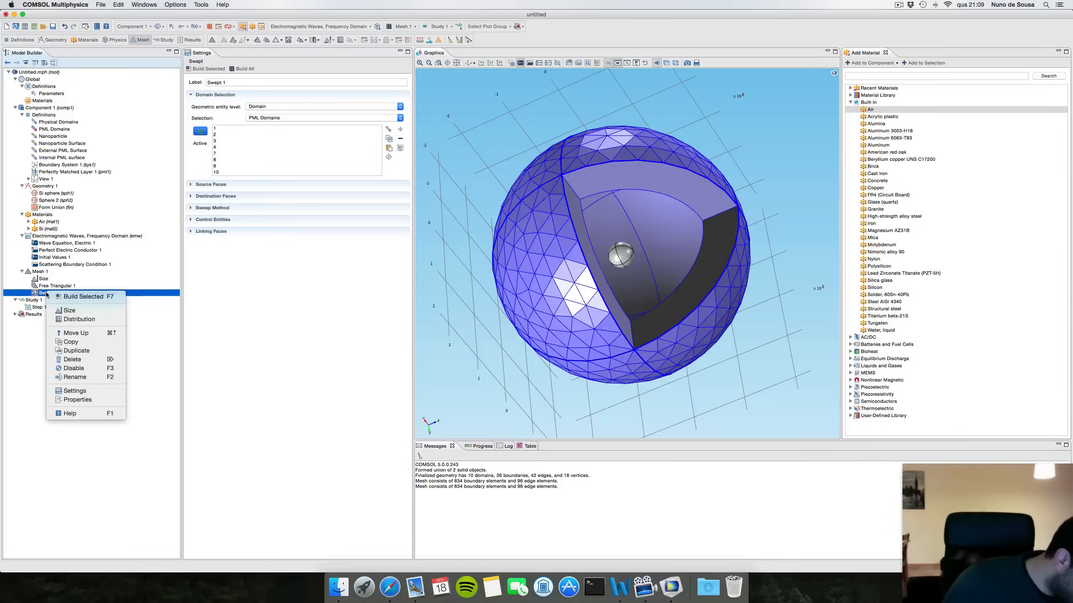
click(72, 318)
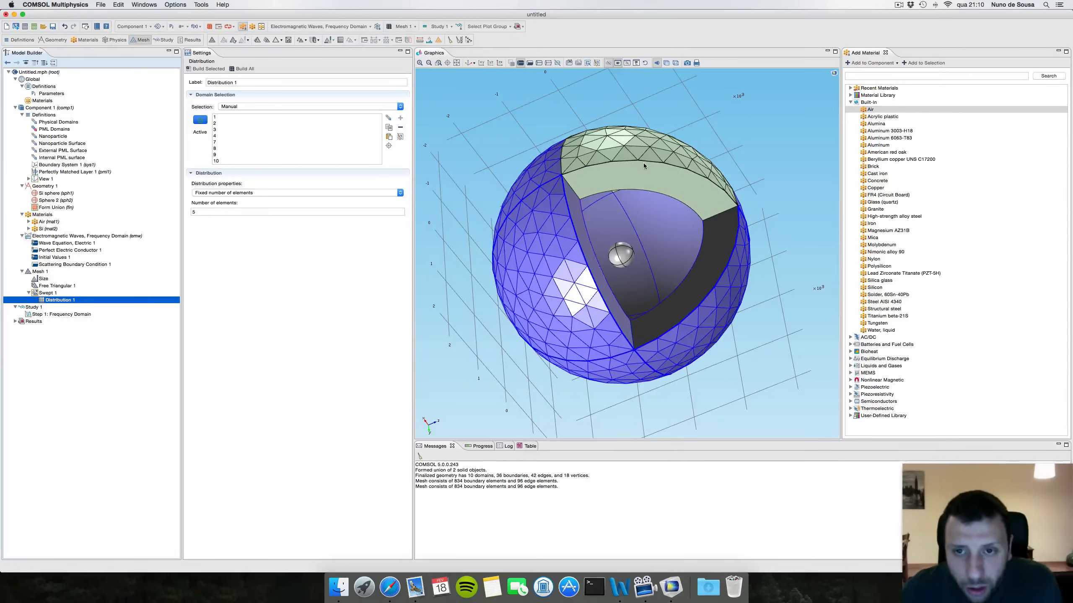
click(238, 69)
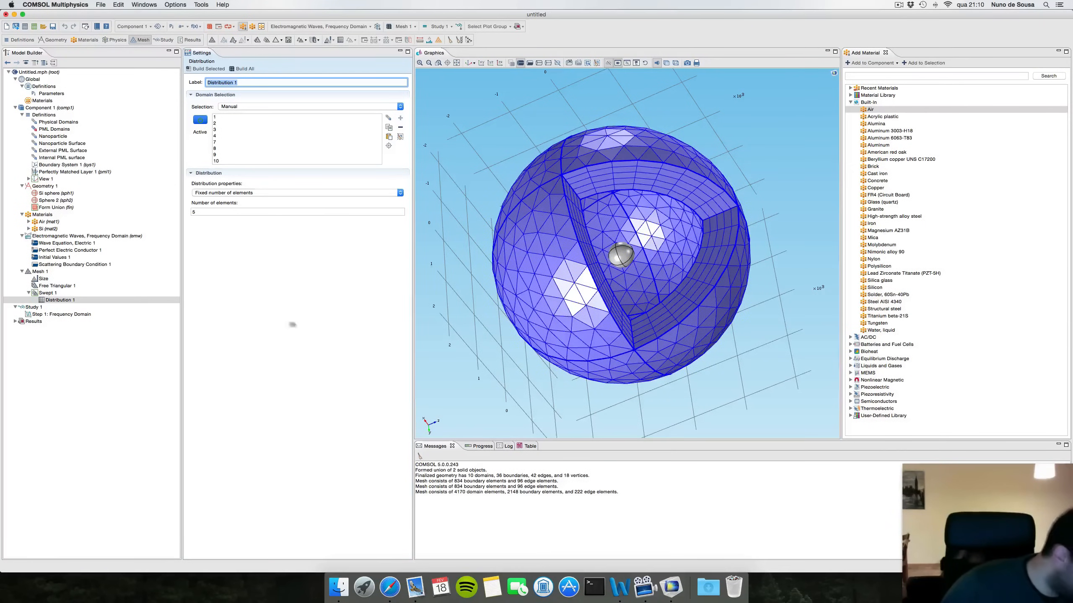
- Add a Free Tetrahedral operation to Mesh 1 for the remaining domains
click(37, 271)
right_click(38, 272)
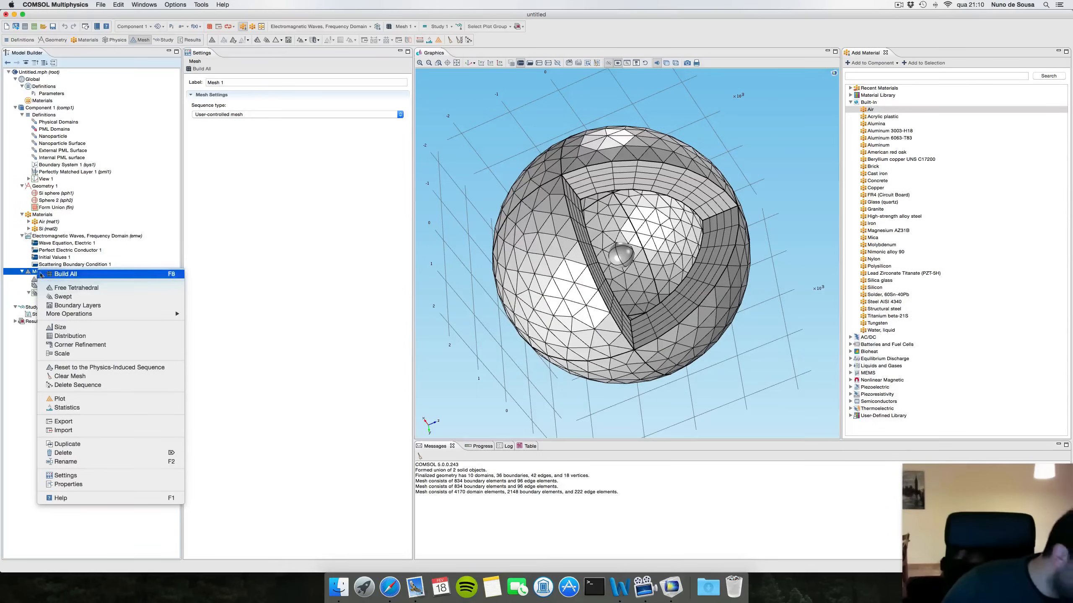
click(65, 288)
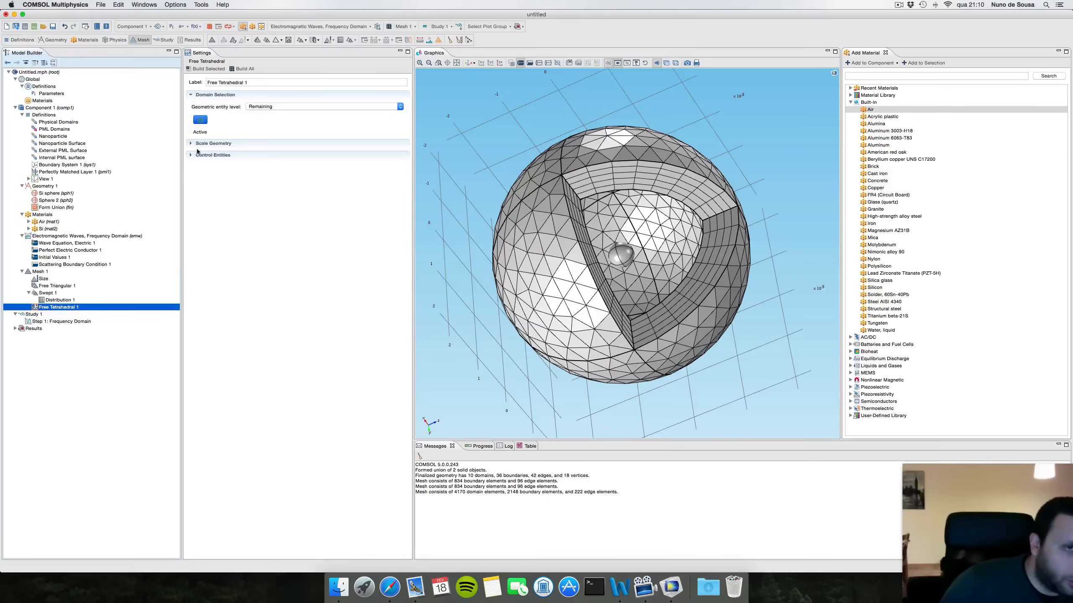
- Add a Size node to Free Tetrahedral 1 with the predefined Fine element size and build the complete mesh
right_click(39, 307)
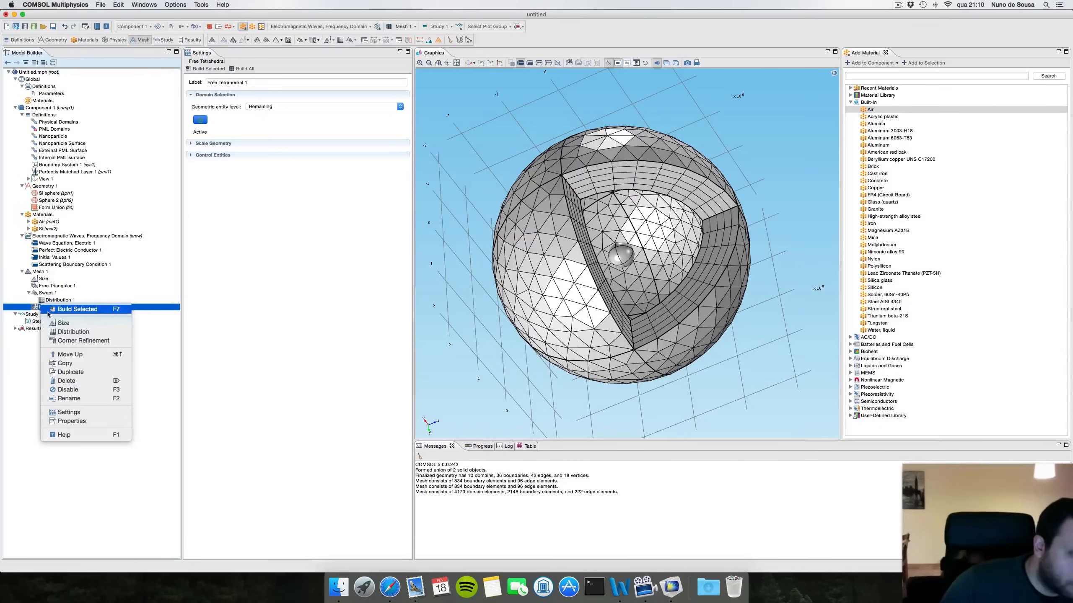
click(52, 311)
right_click(52, 311)
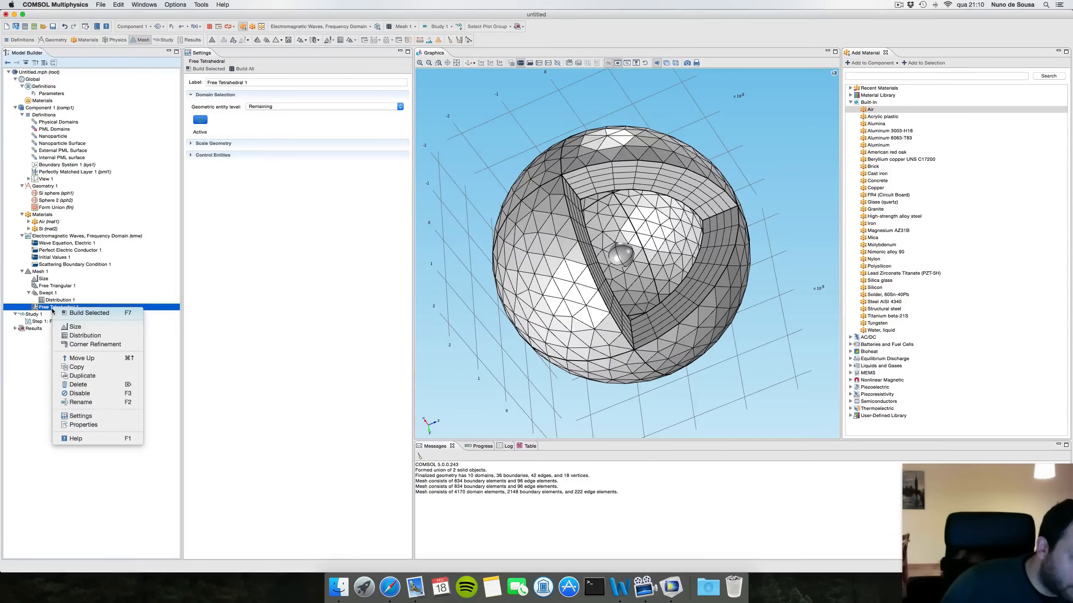
click(65, 328)
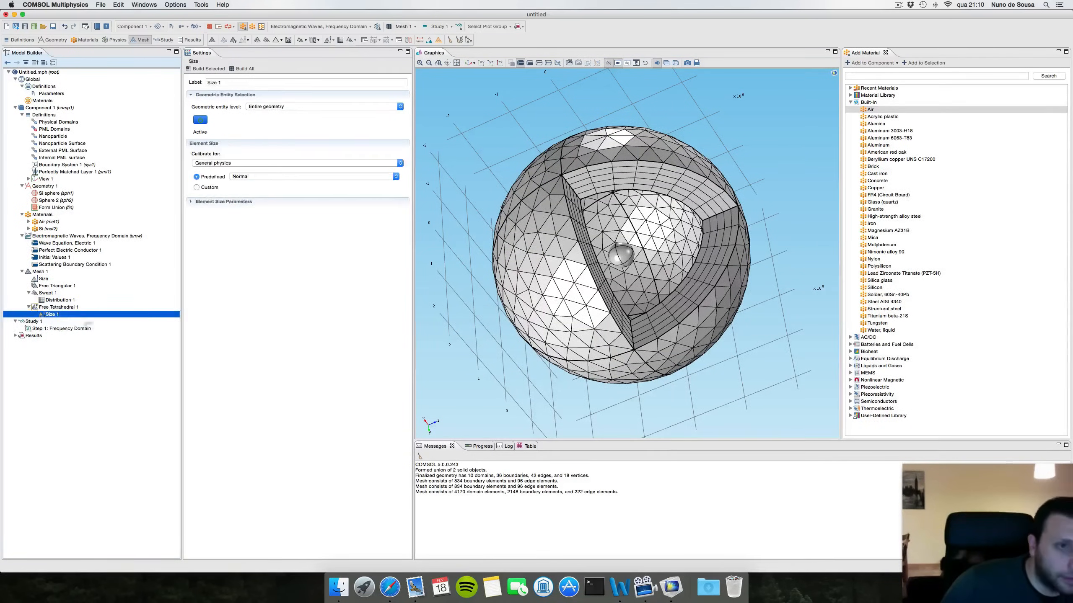
click(258, 176)
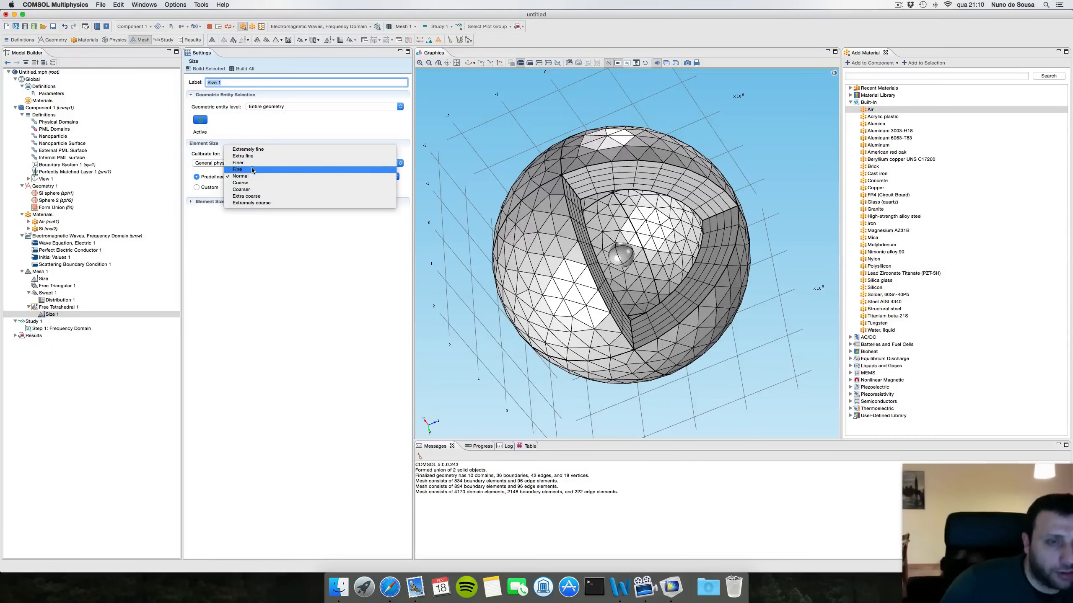
click(251, 169)
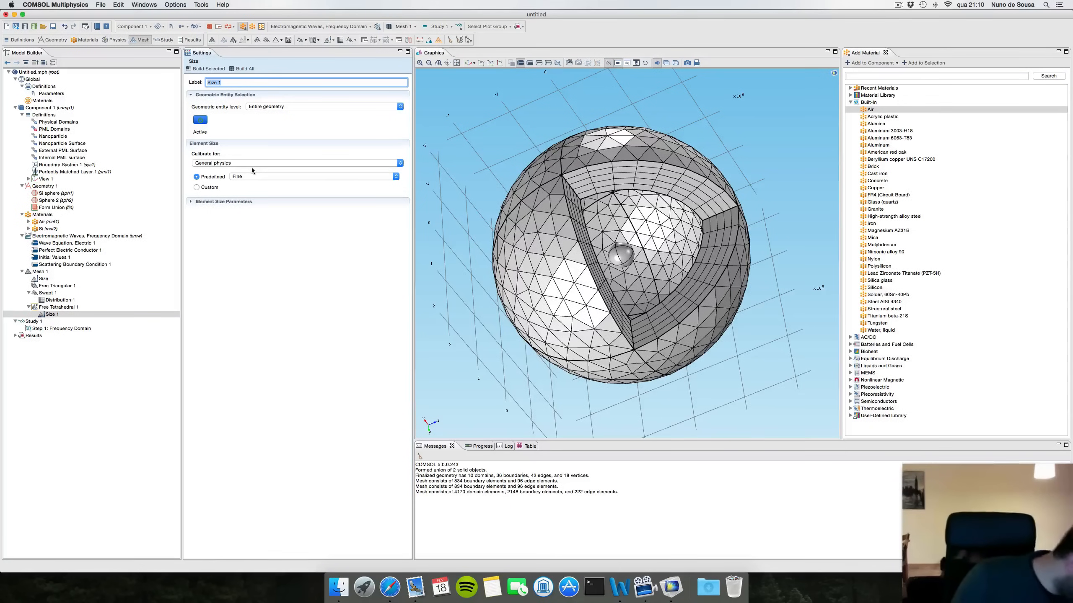
click(241, 67)
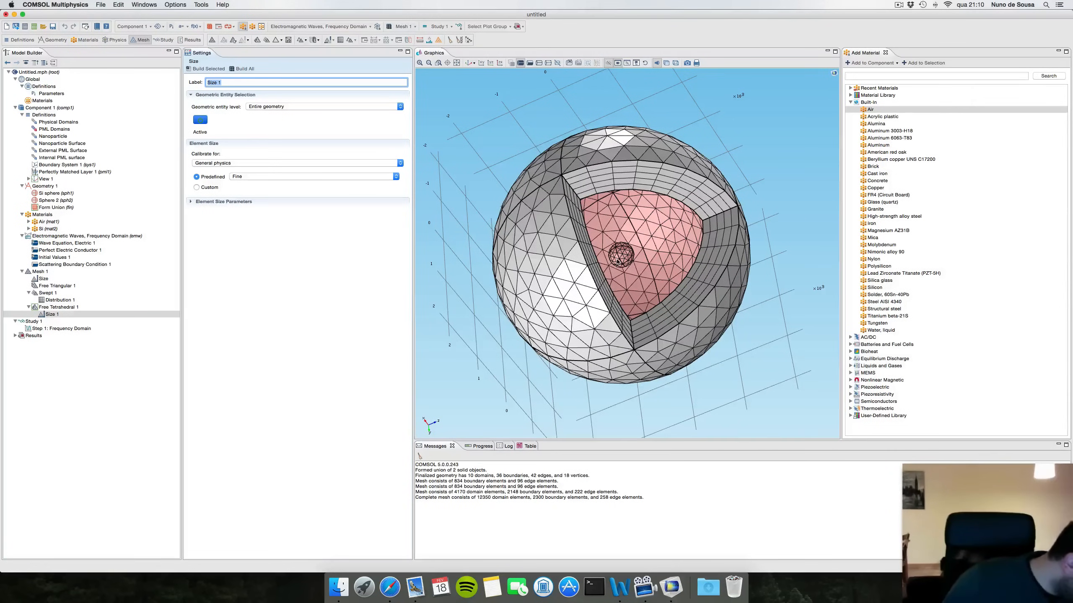
- Add a Parametric Sweep to Study 1
click(35, 322)
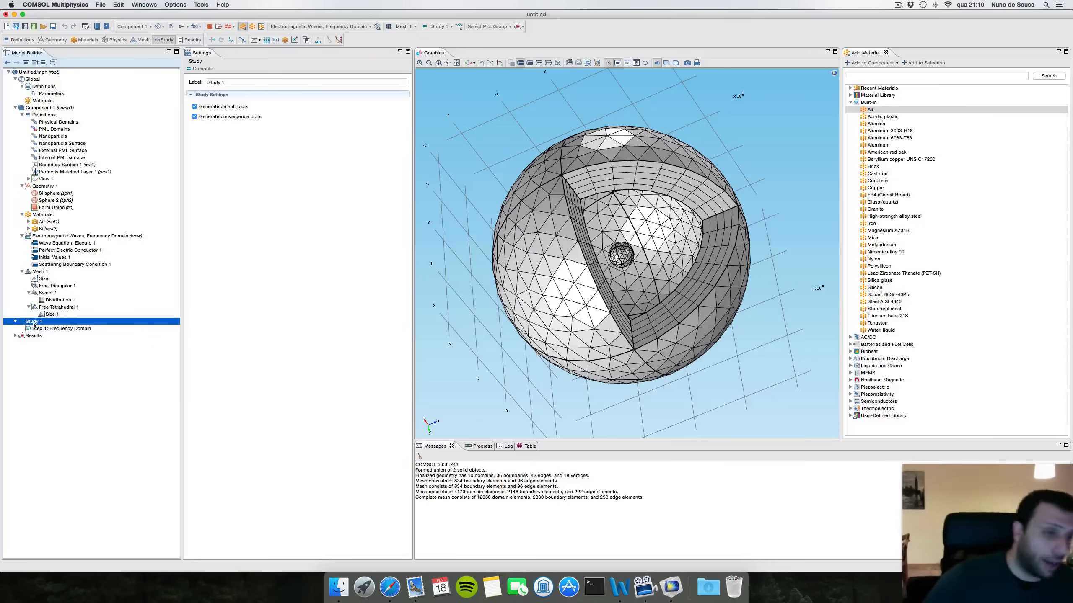
right_click(35, 322)
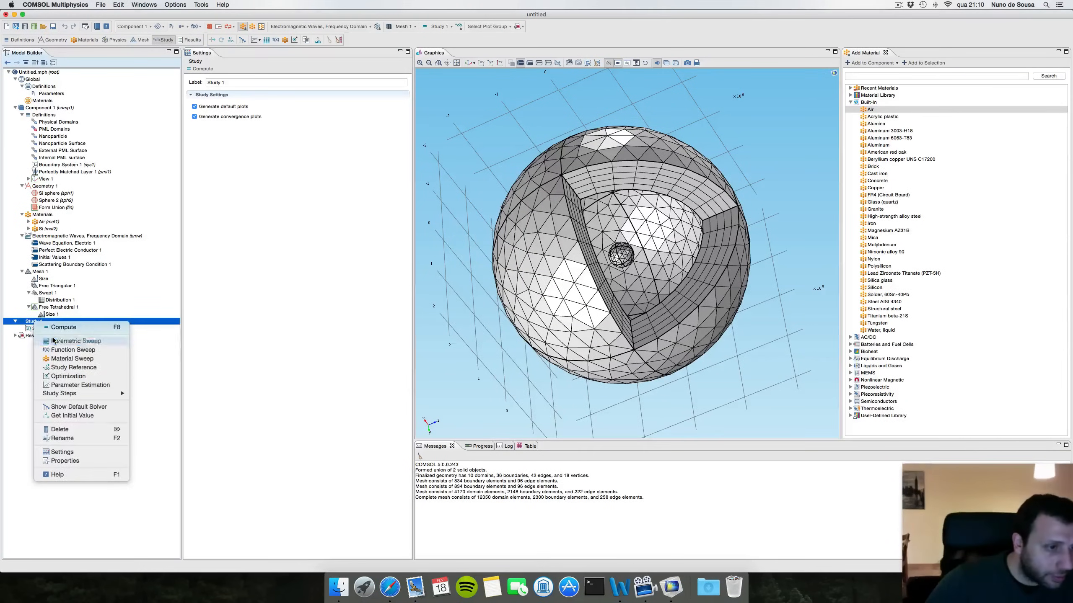
click(80, 341)
right_click(64, 329)
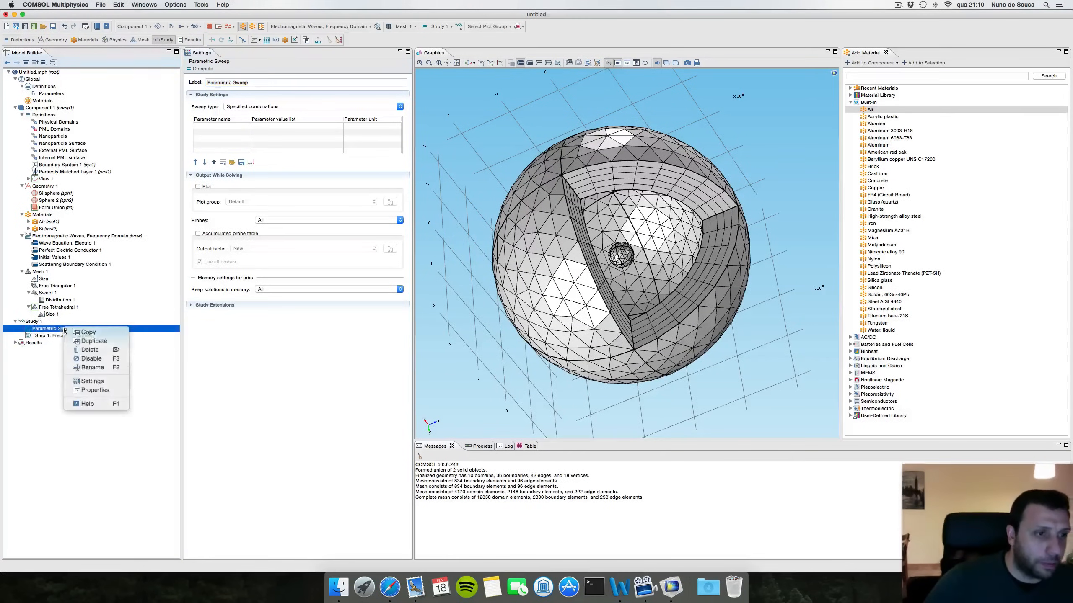
click(33, 327)
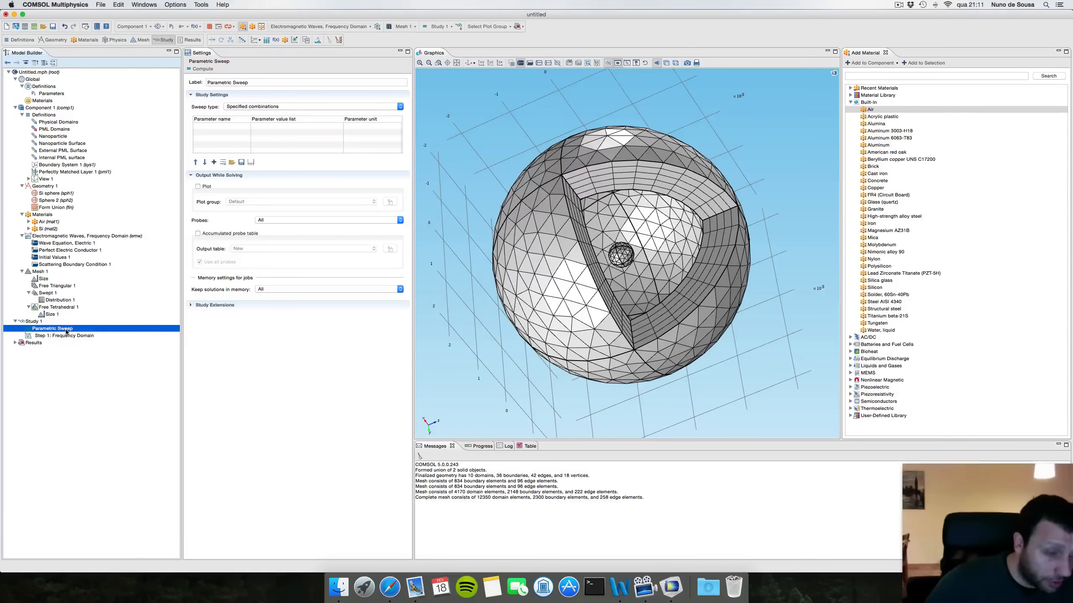
- Sweep the parameter lambda in the Parametric Sweep over range(lambda_min,lambda_step,lambda_max)
click(227, 130)
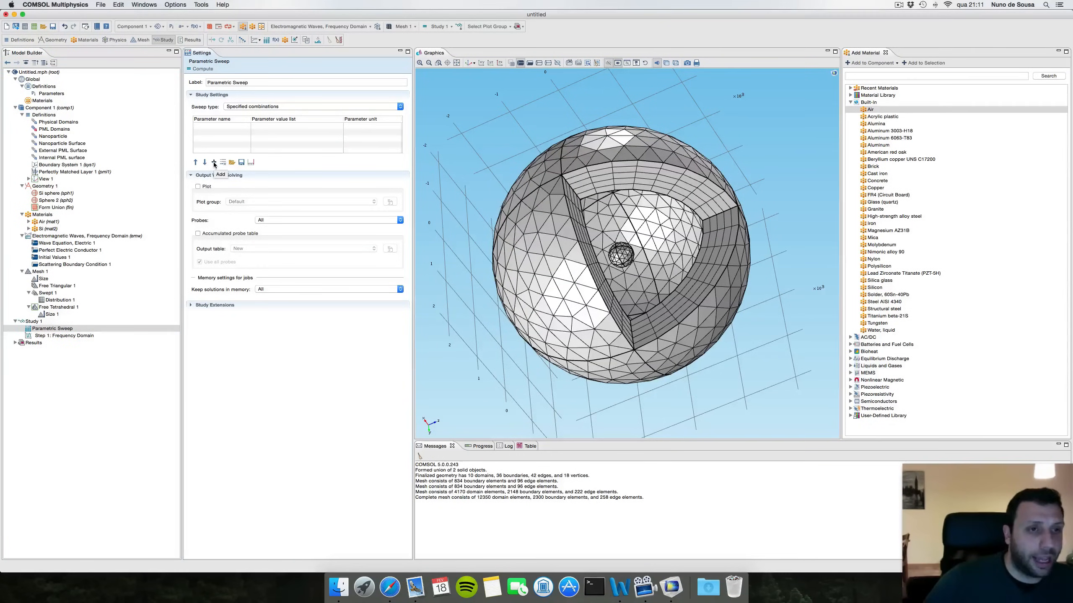
click(214, 163)
click(210, 125)
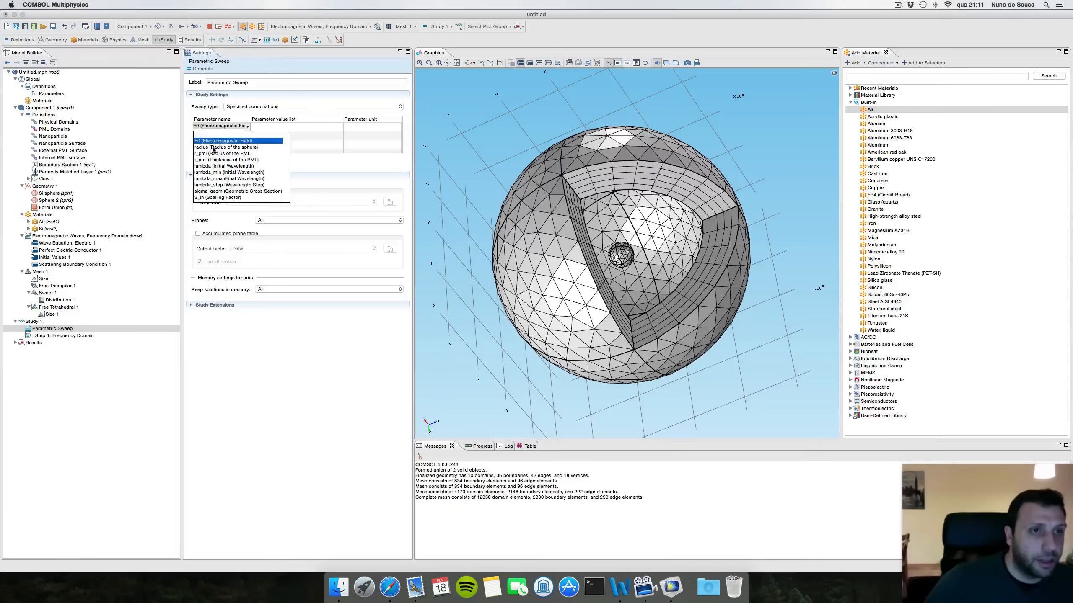
click(217, 166)
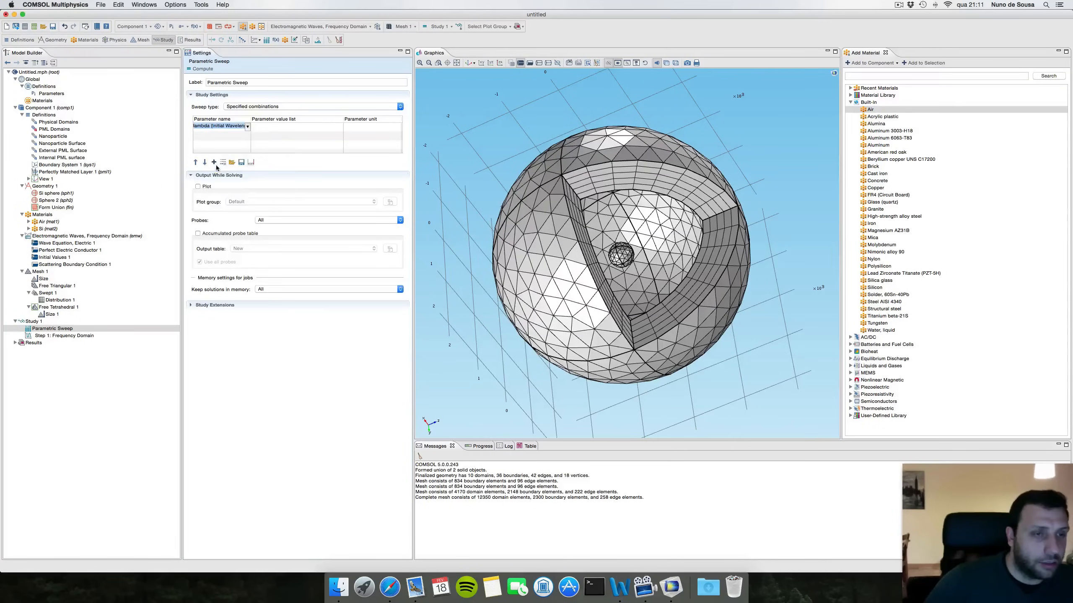
click(282, 126)
text(range(lamd)
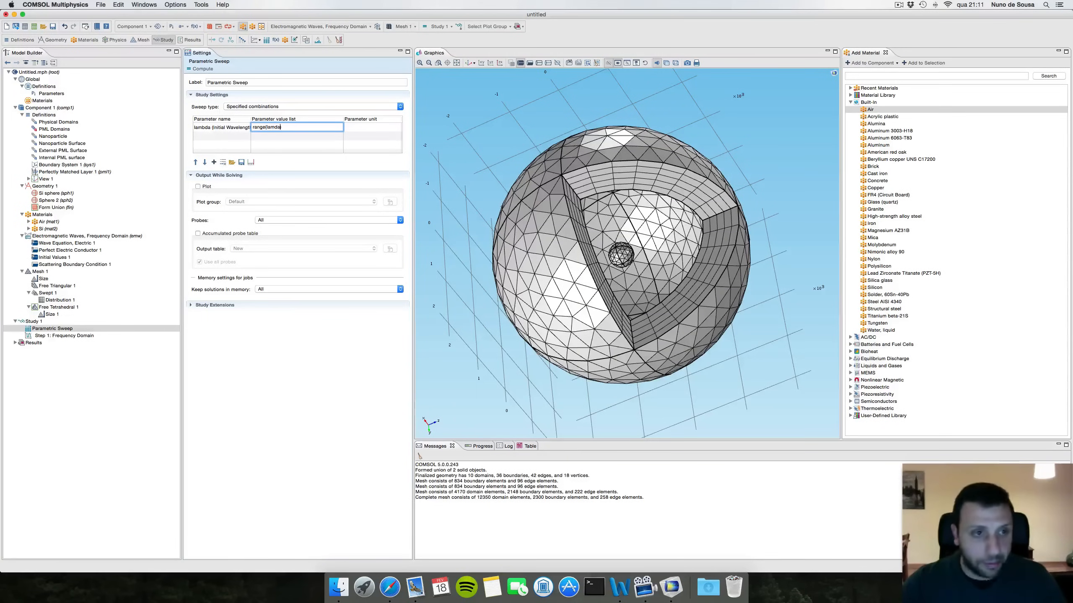
key(BackSpace)
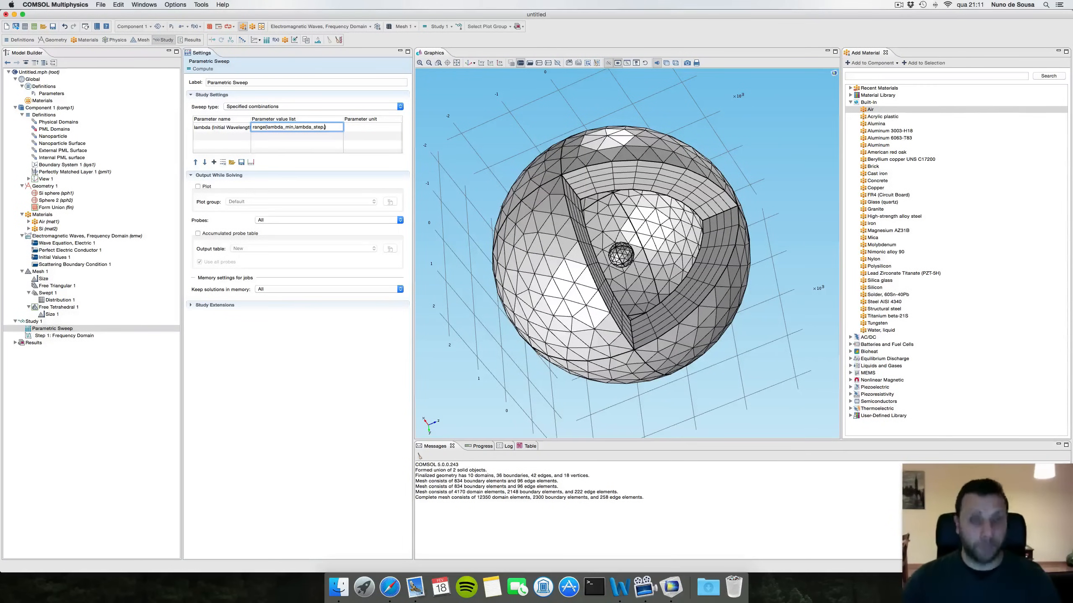
text(_max)
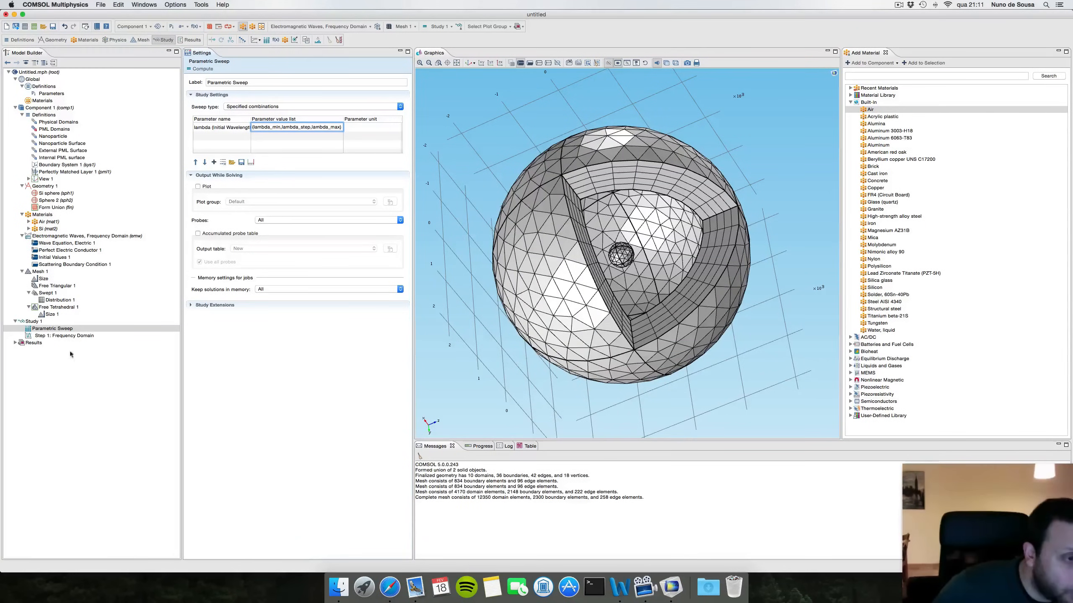
- Set the frequencies of the Frequency Domain study step to c_const/lambda[nm]
click(61, 336)
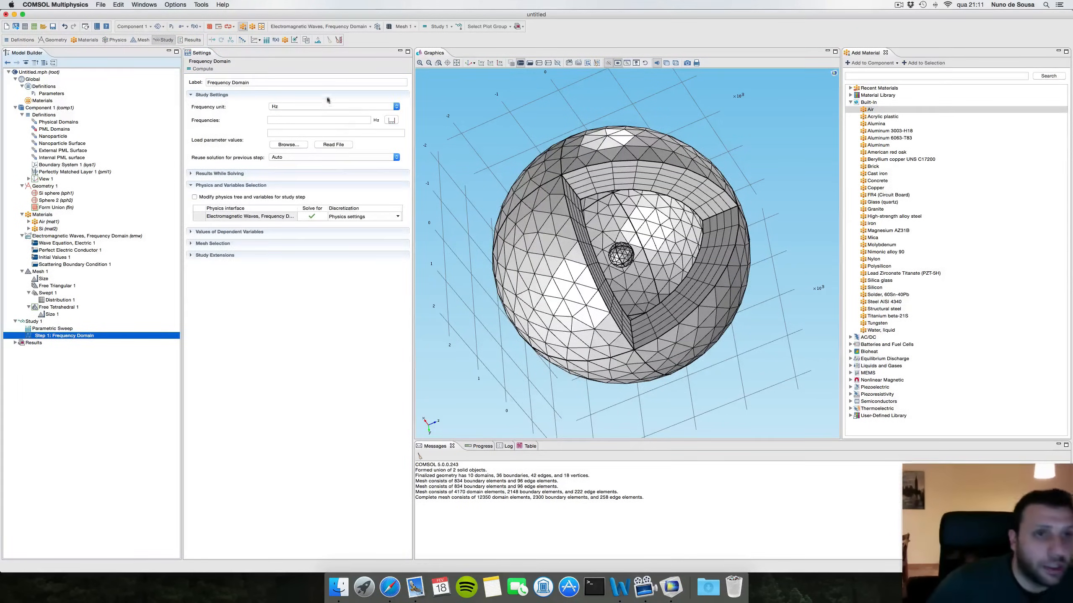
click(307, 118)
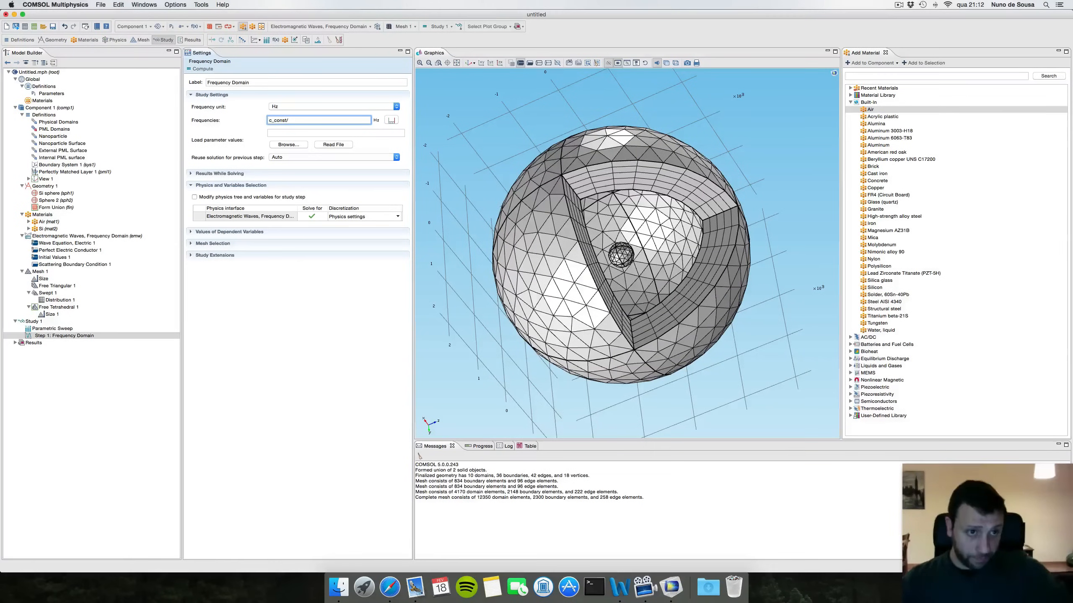
text(la)
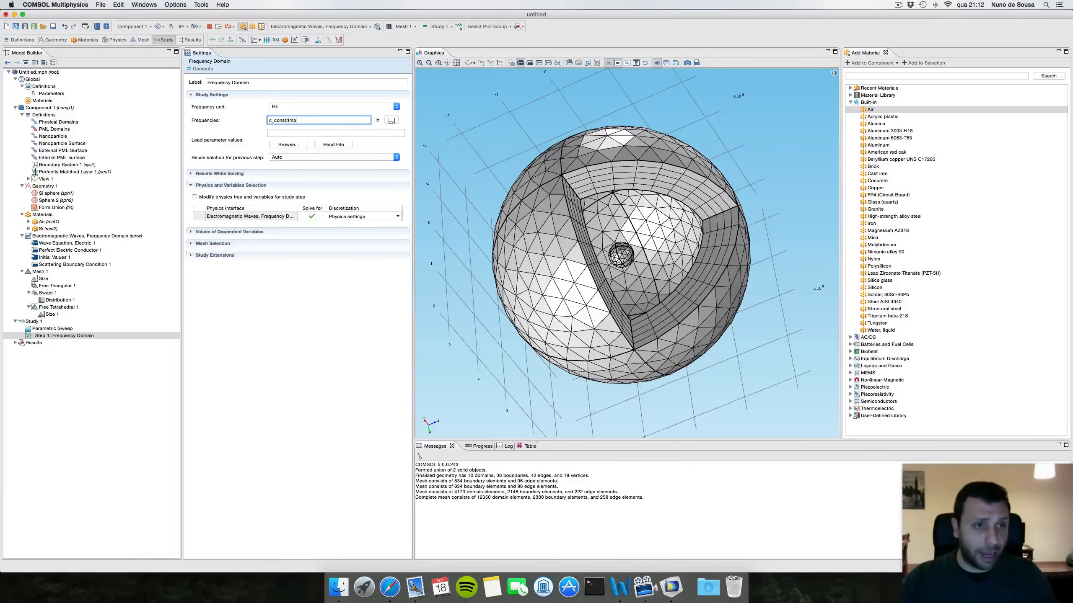
text(mb)
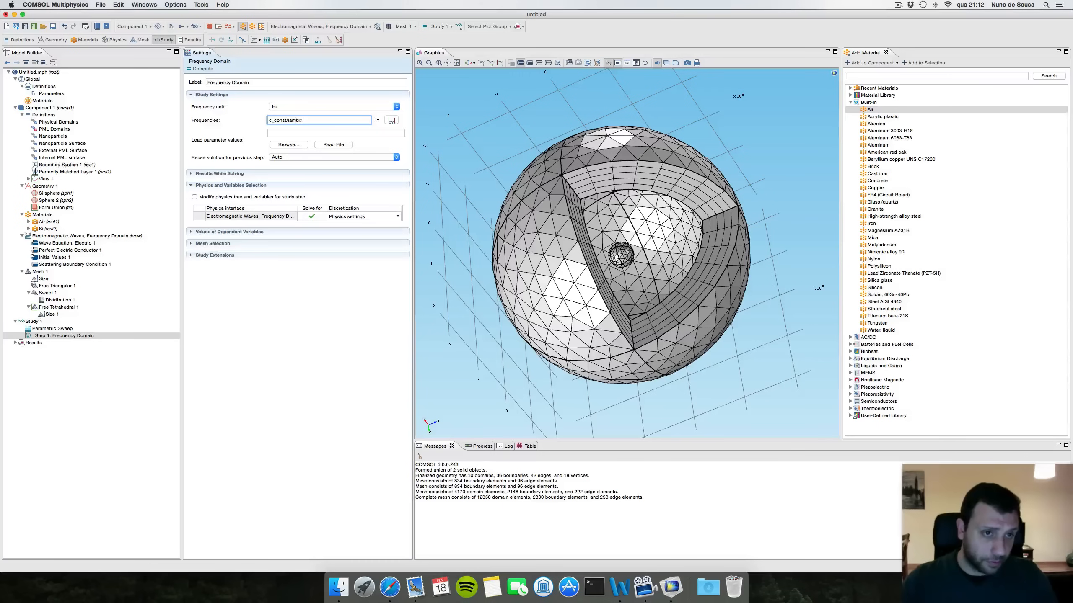
text(da[)
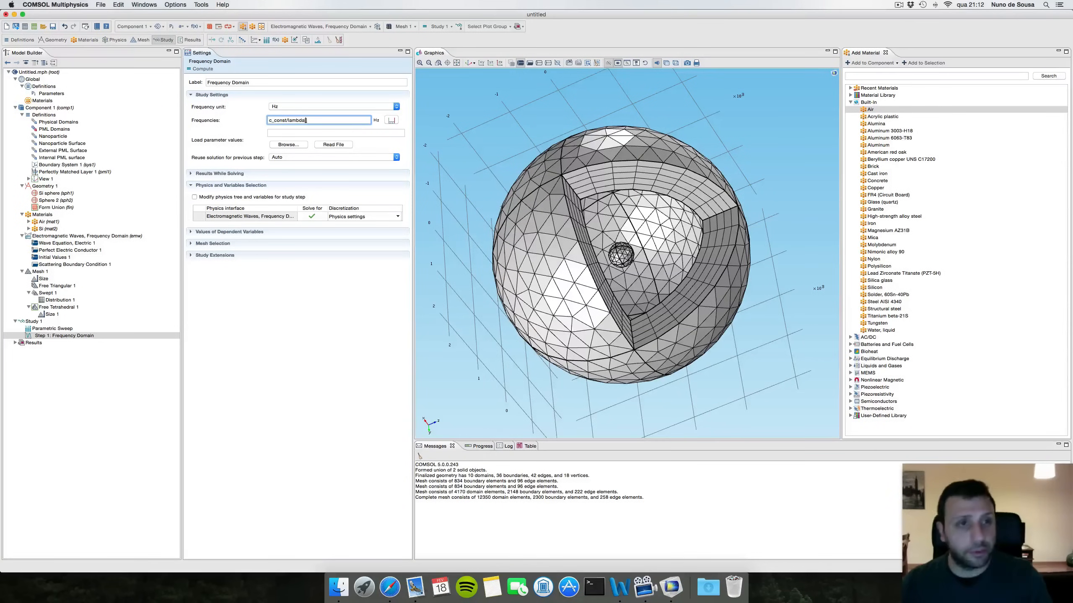
text(nm)
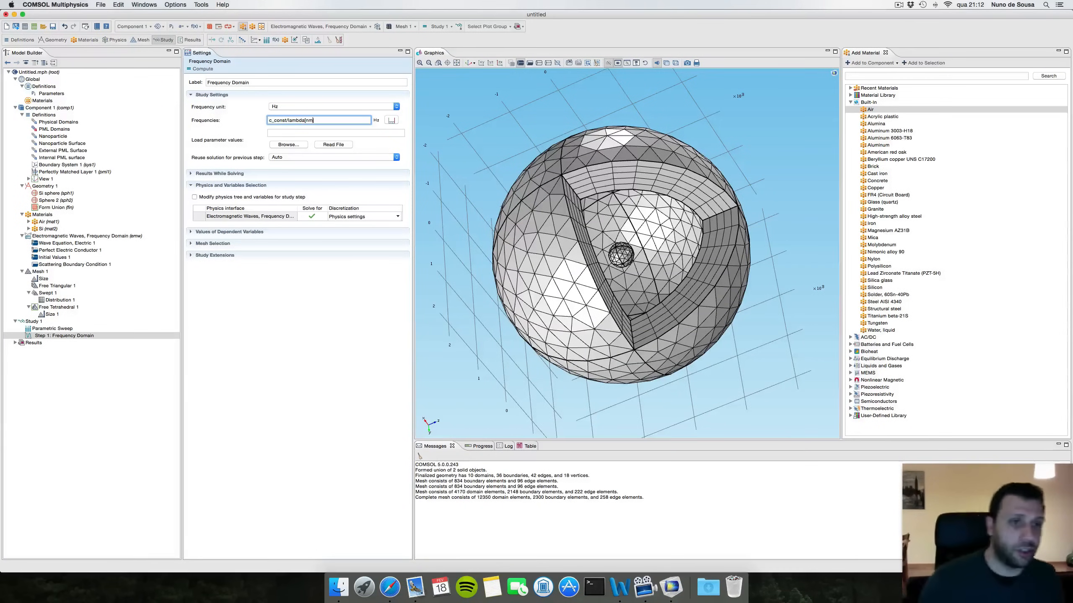
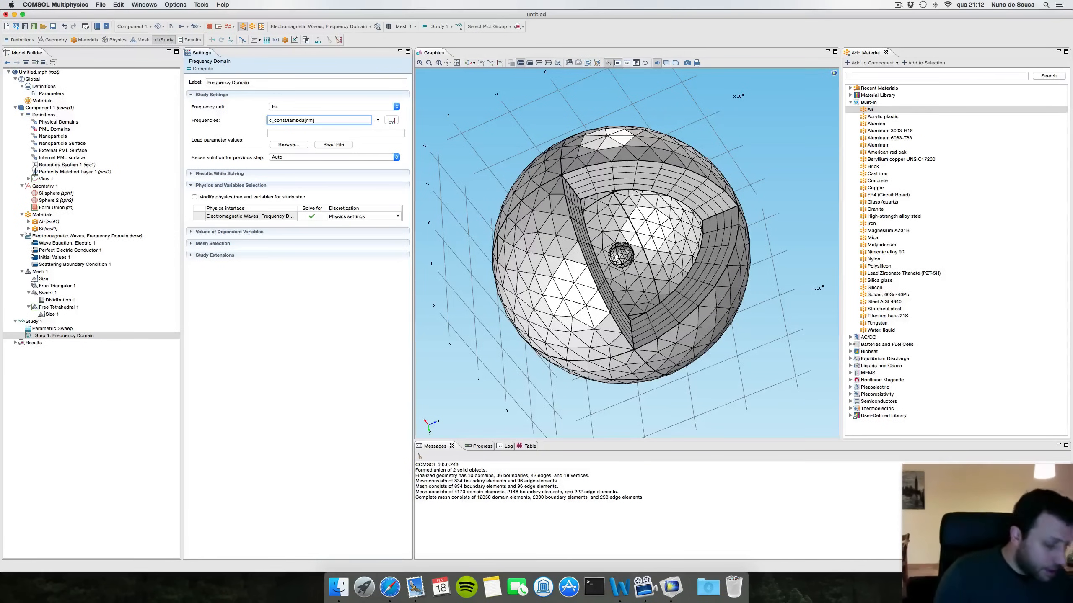
- Add an Integration component coupling to Component 1 with operator name intop_vol, applied to the Nanoparticle domain selection
click(46, 108)
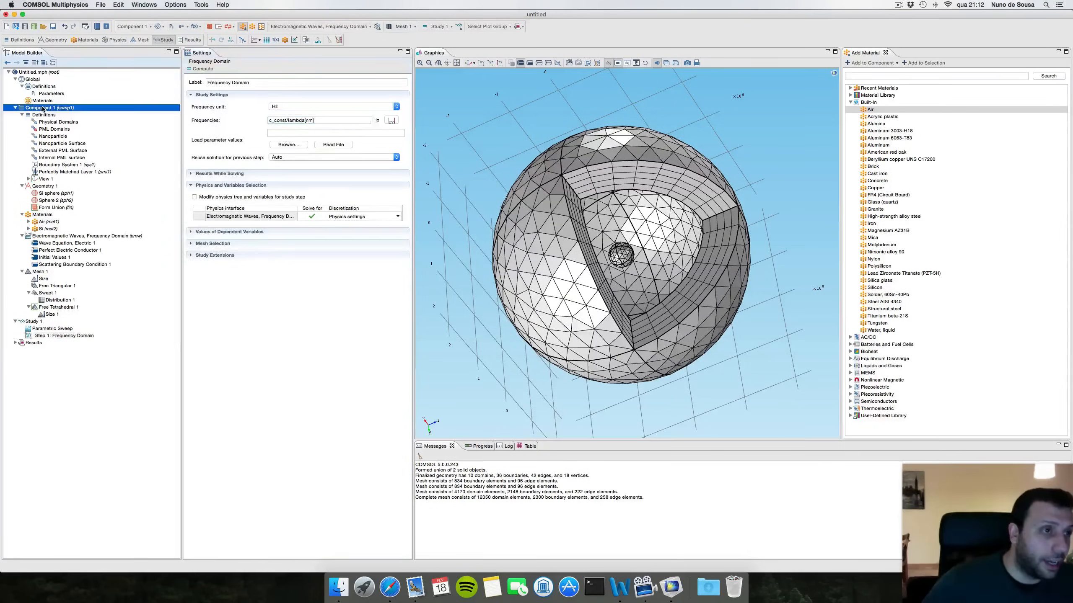
click(19, 41)
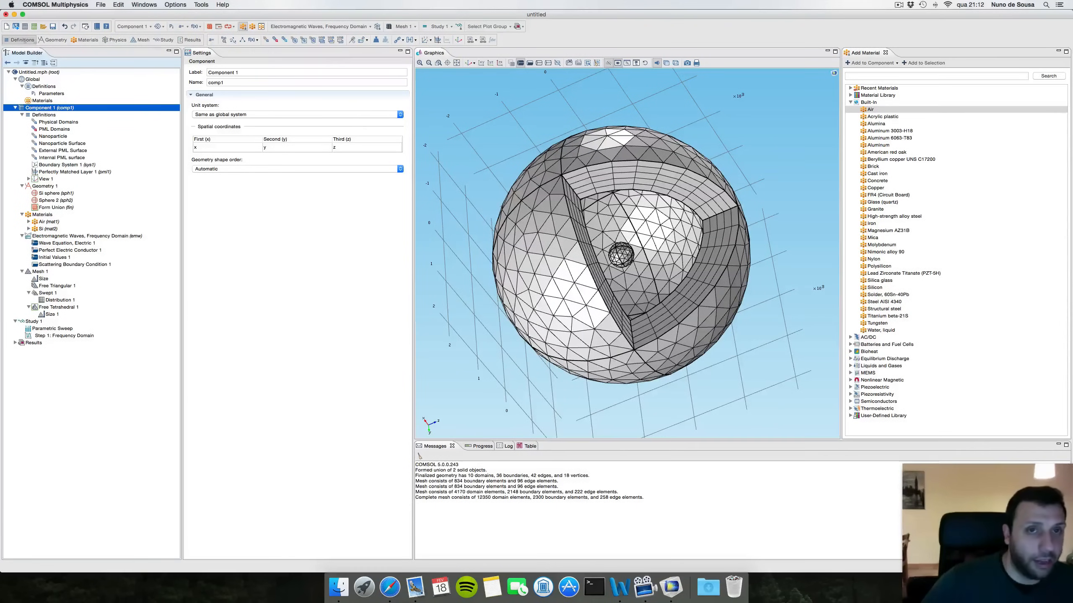
click(403, 40)
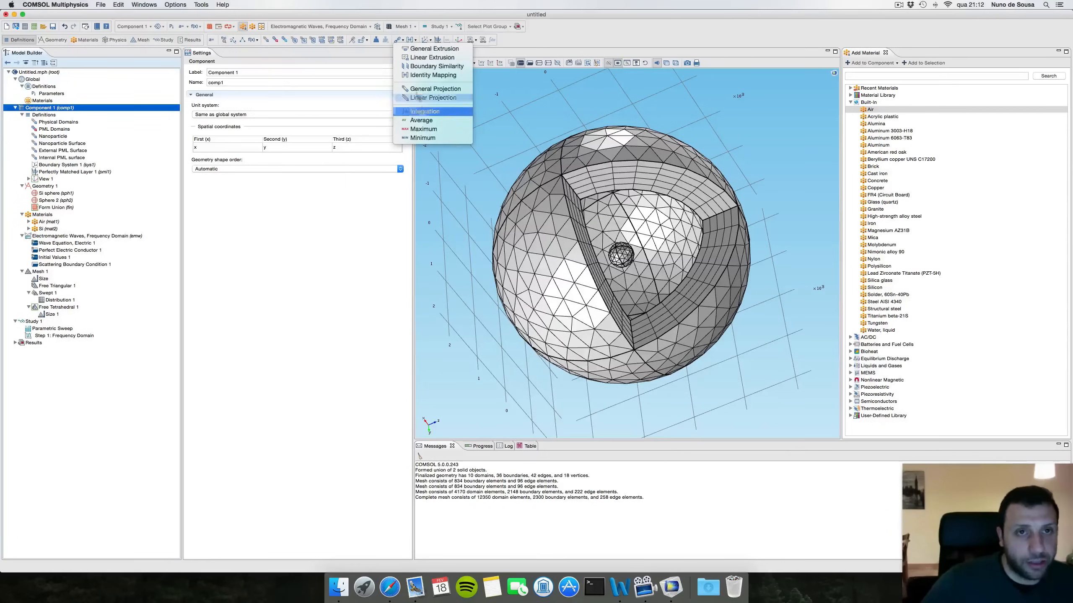
click(401, 40)
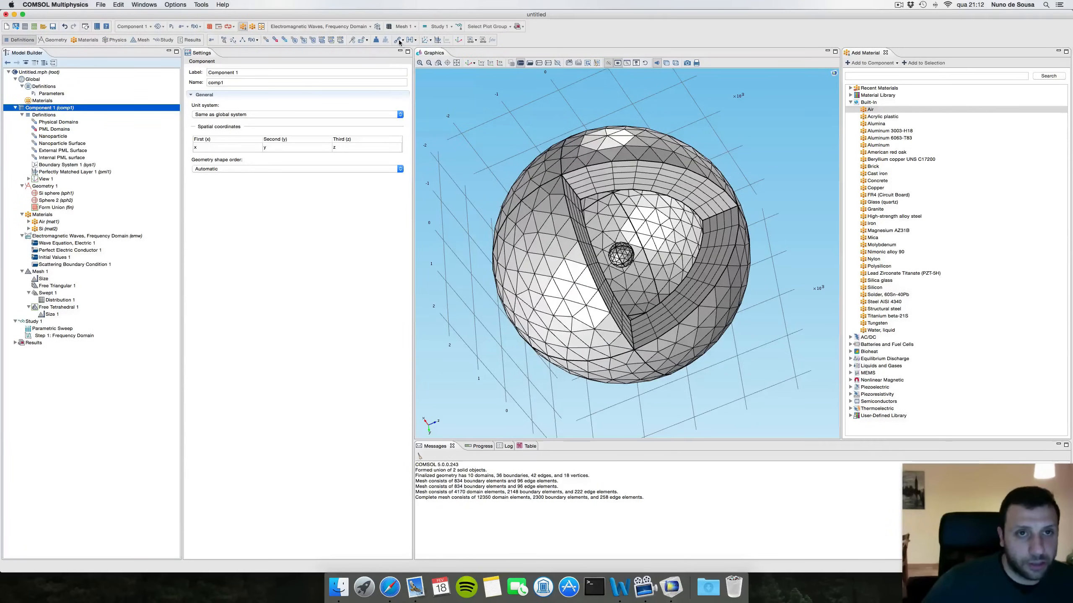
click(399, 41)
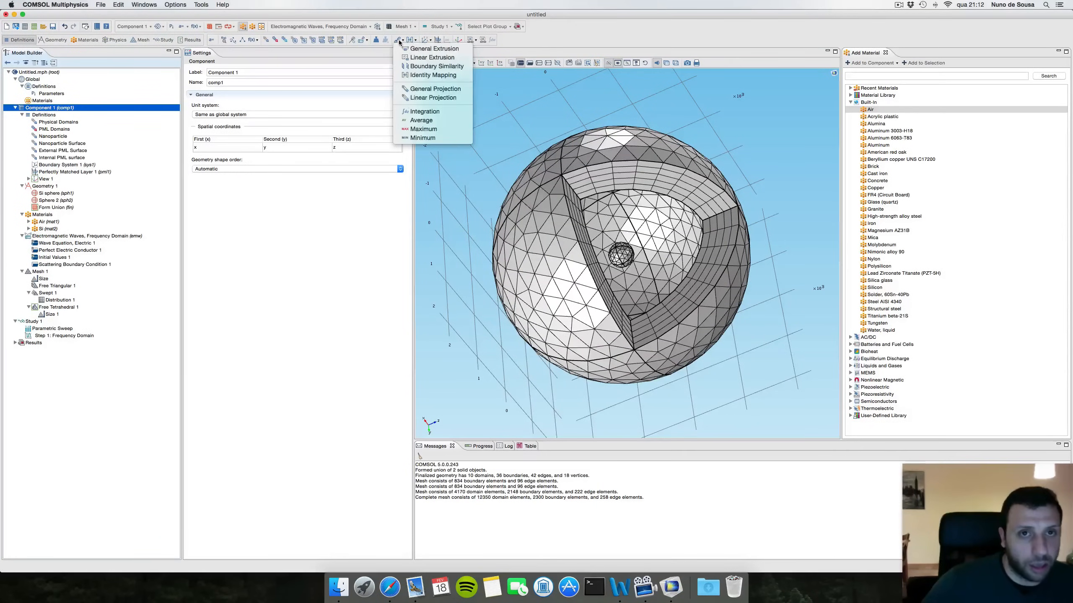
key(Escape)
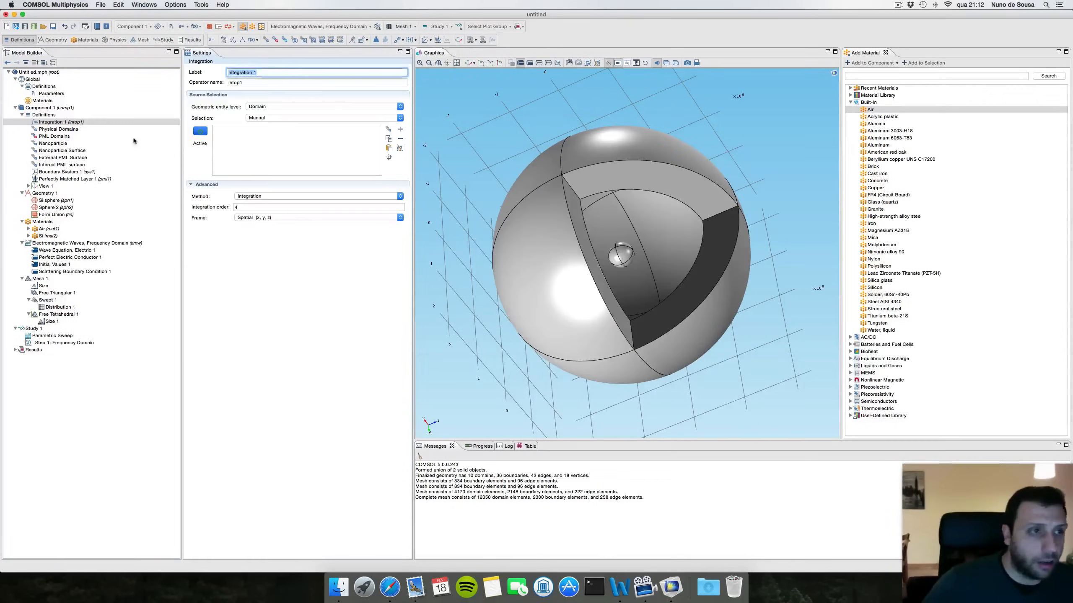
click(255, 84)
key(BackSpace)
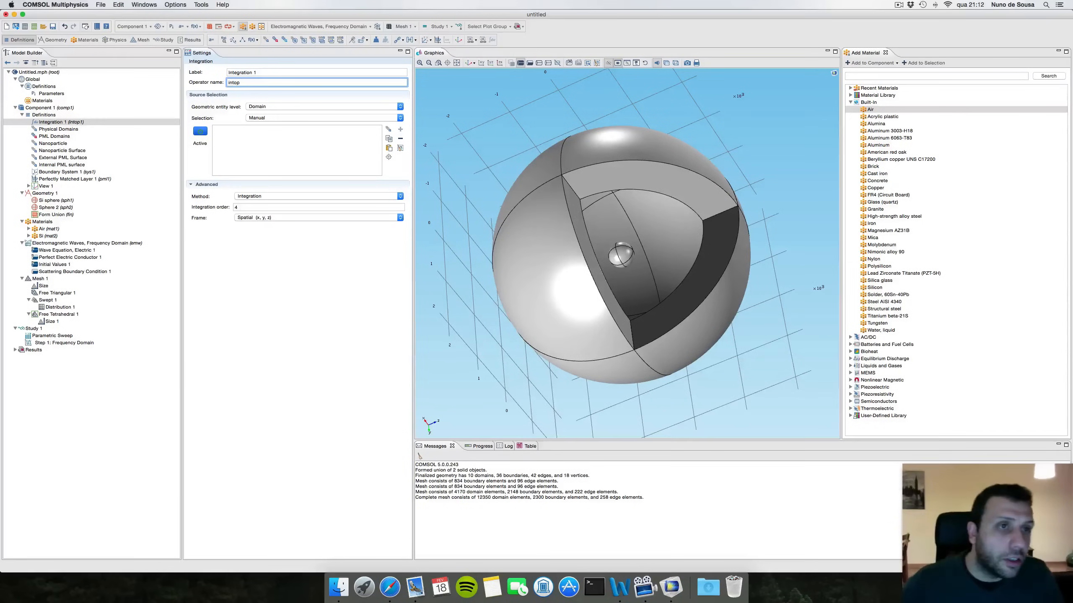
text(_vol)
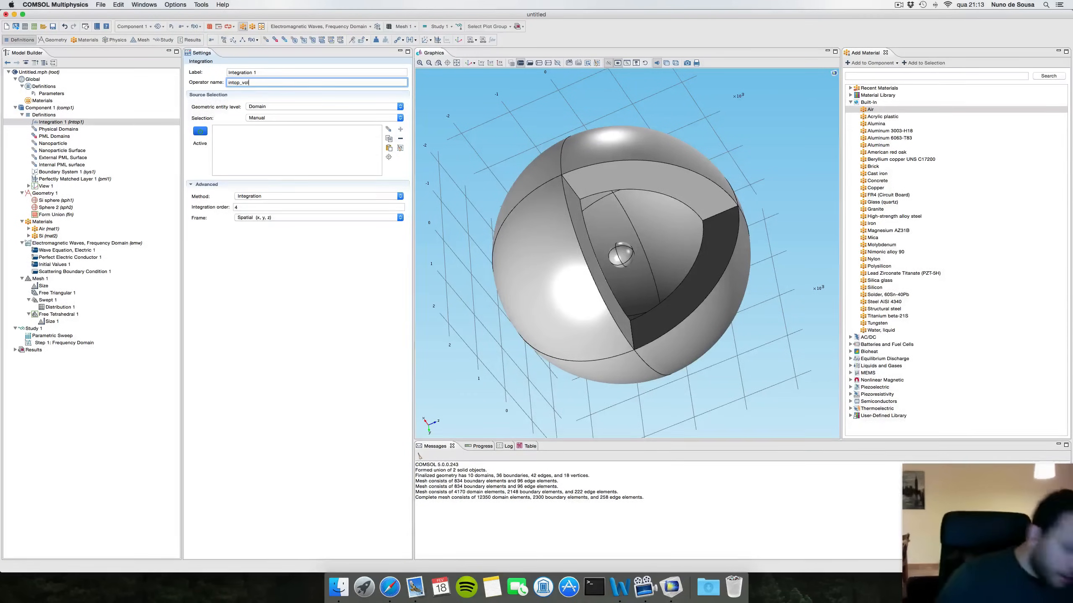
click(267, 117)
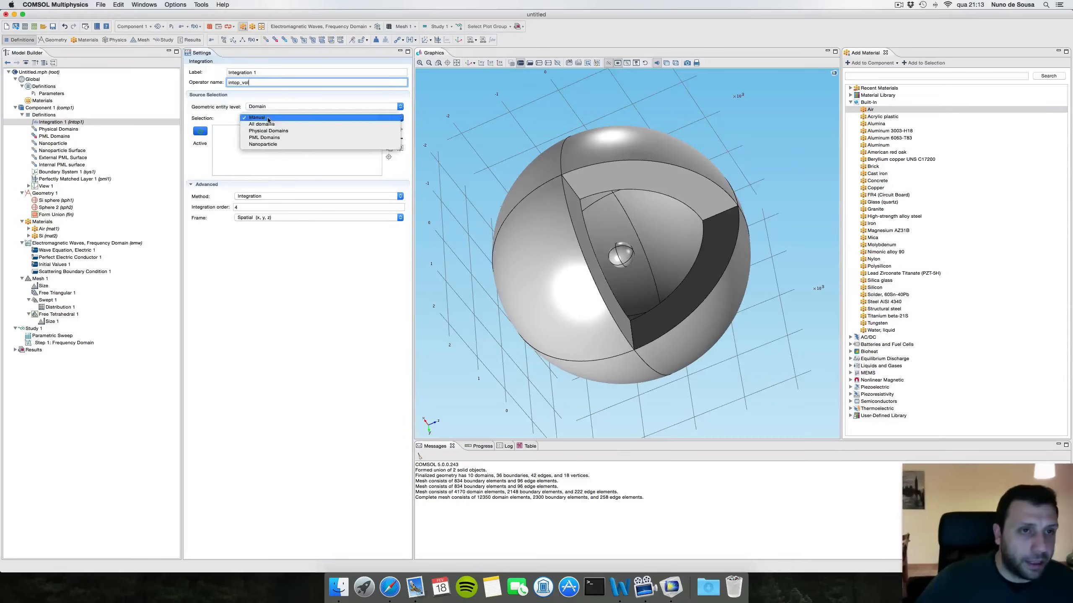
click(279, 144)
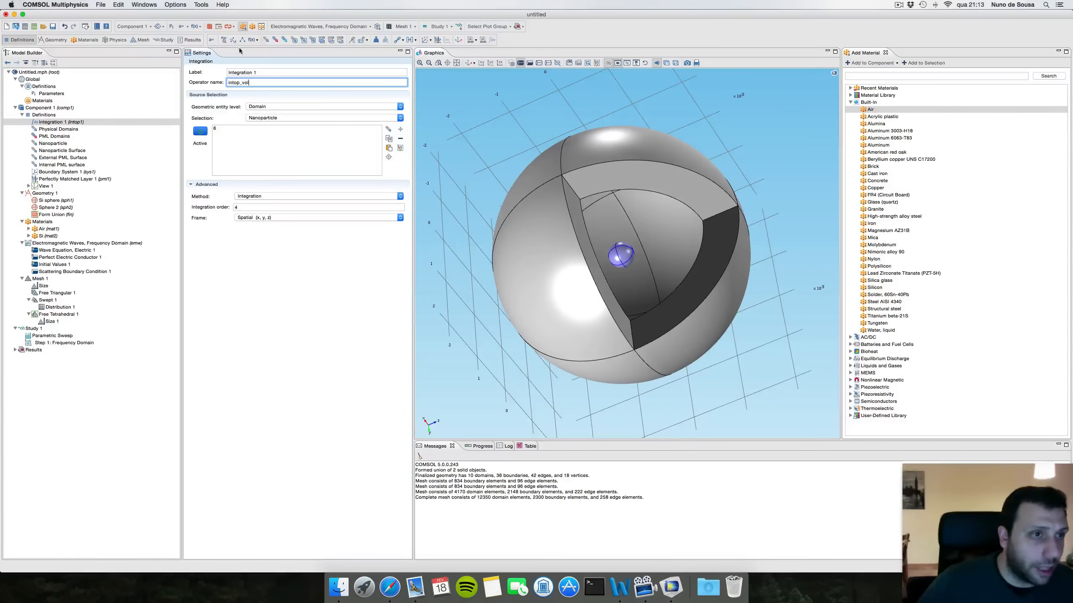
- Add a second Integration component coupling with the operator name intop_surf
click(409, 41)
key(Escape)
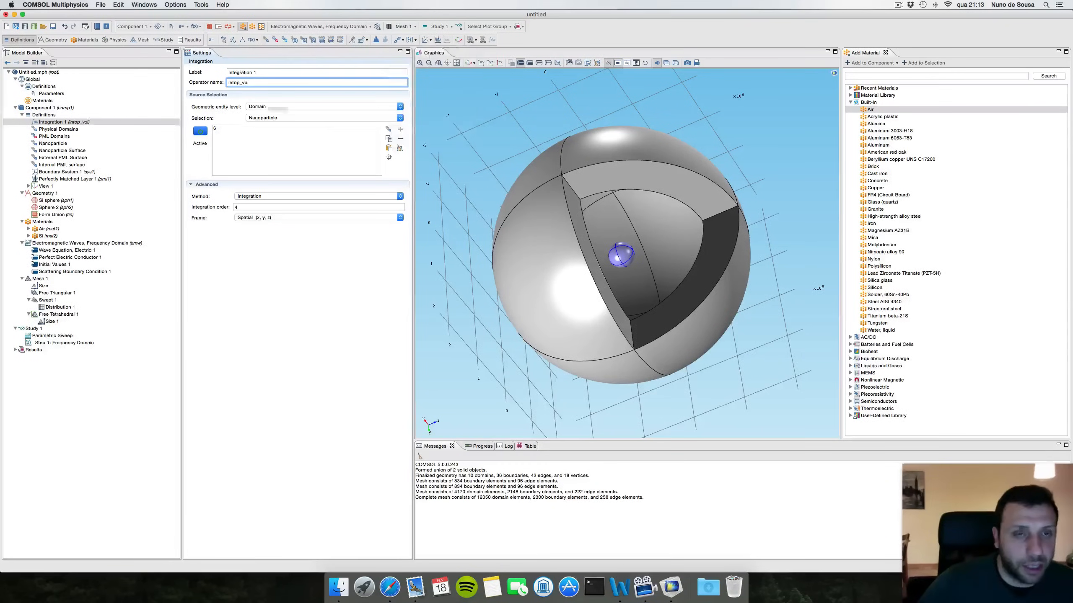
click(244, 83)
key(BackSpace)
text(_surf)
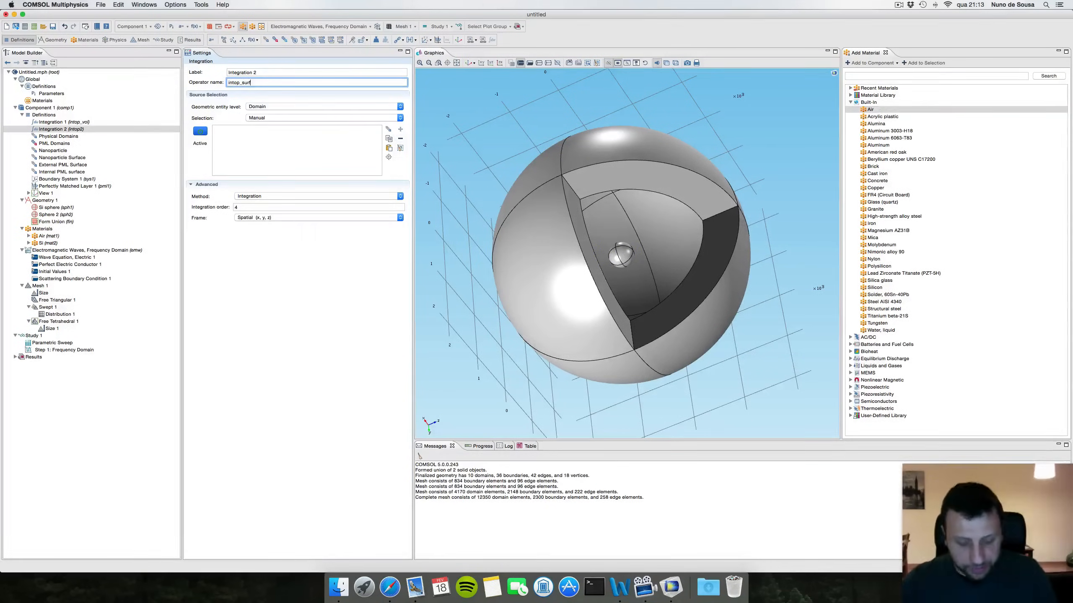
key(Return)
- Set the source of the intop_surf integration to the Boundary level with the Nanoparticle Surface selection
click(274, 117)
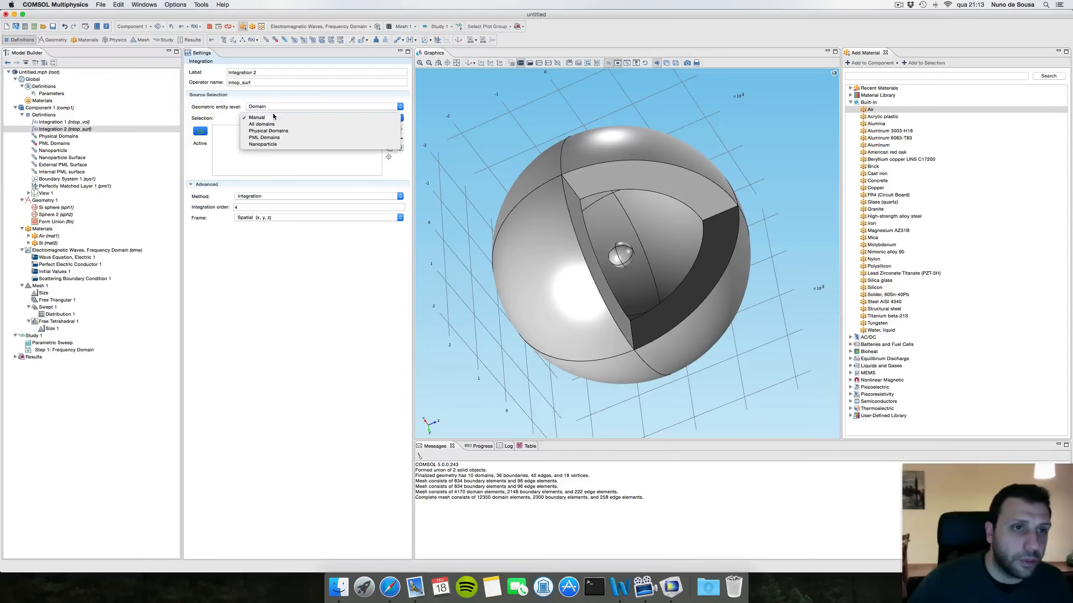
click(282, 142)
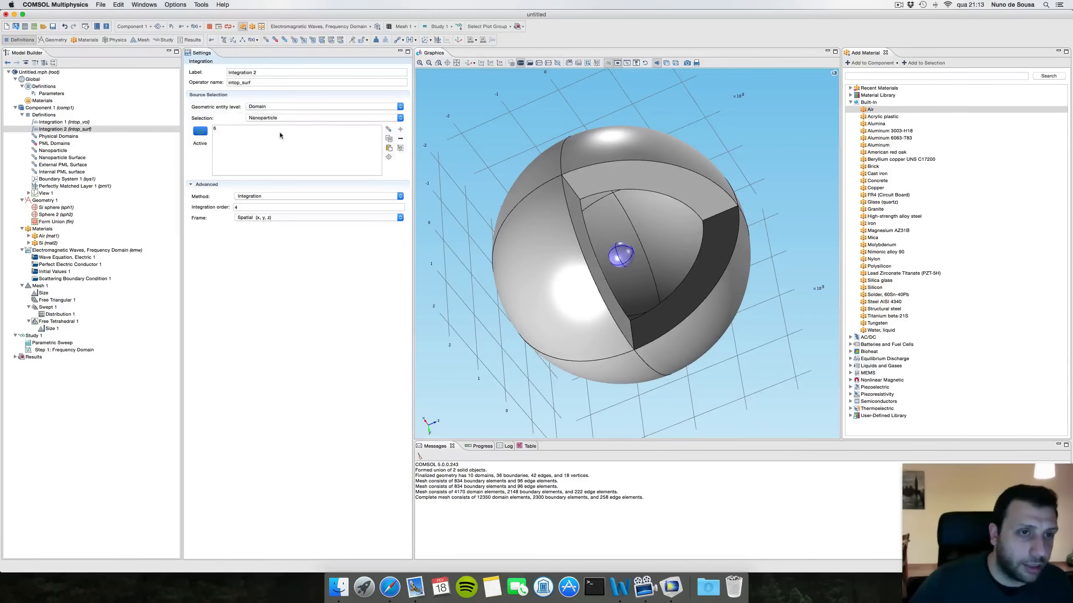
click(275, 106)
click(274, 113)
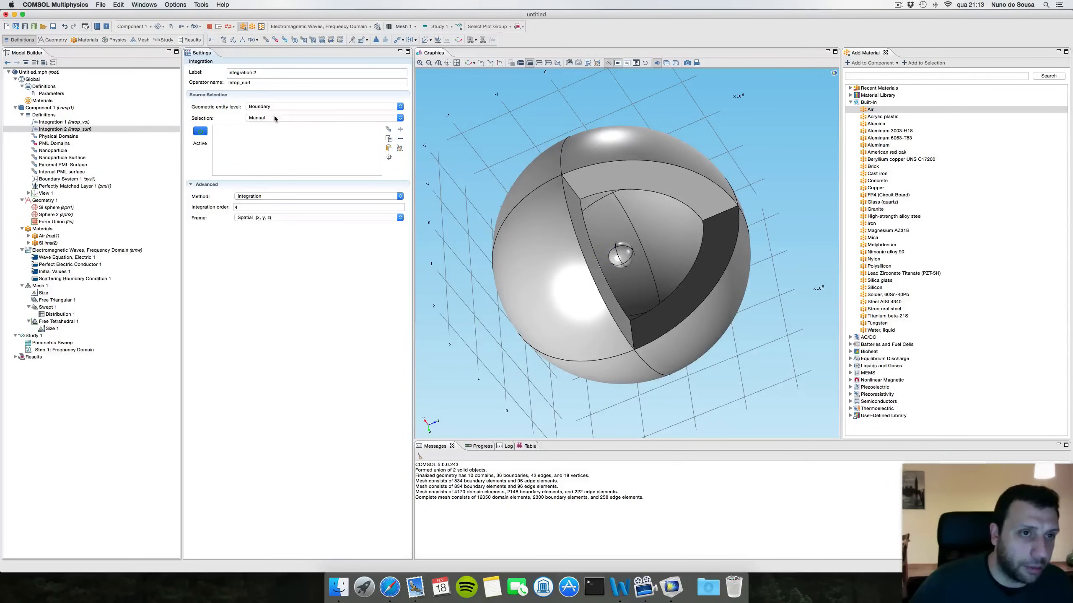
click(272, 117)
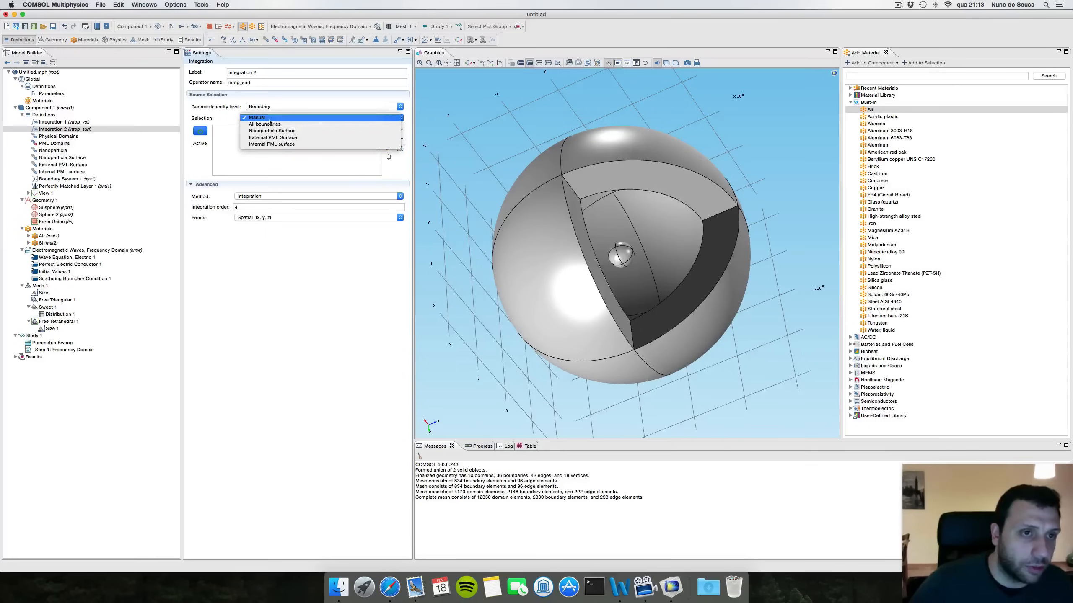
click(286, 133)
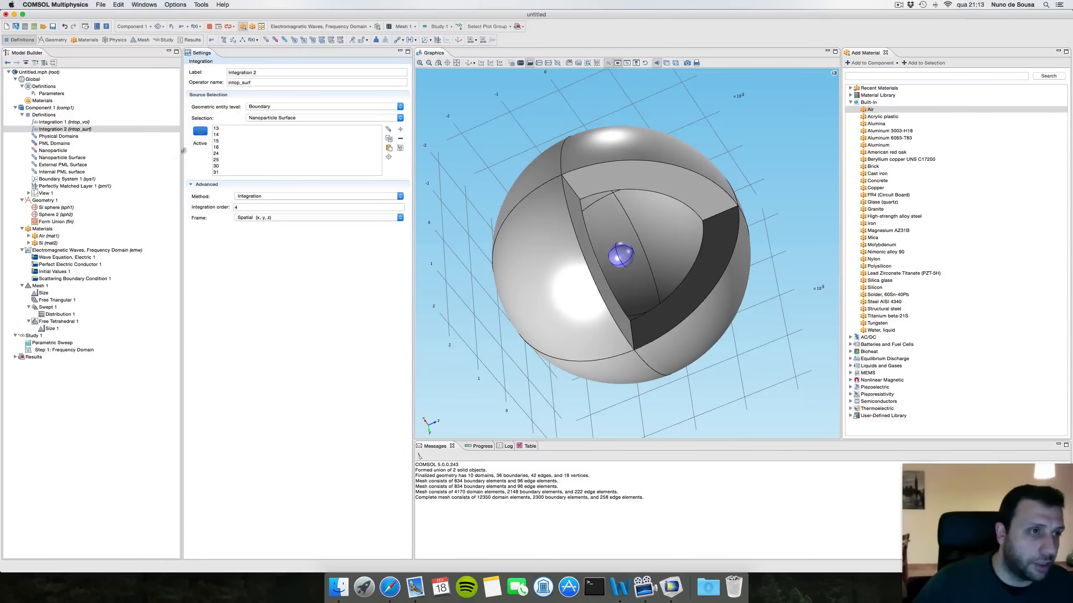
- Add a Variables node to the Component 1 definitions and name its first variable nrelPoav
click(44, 114)
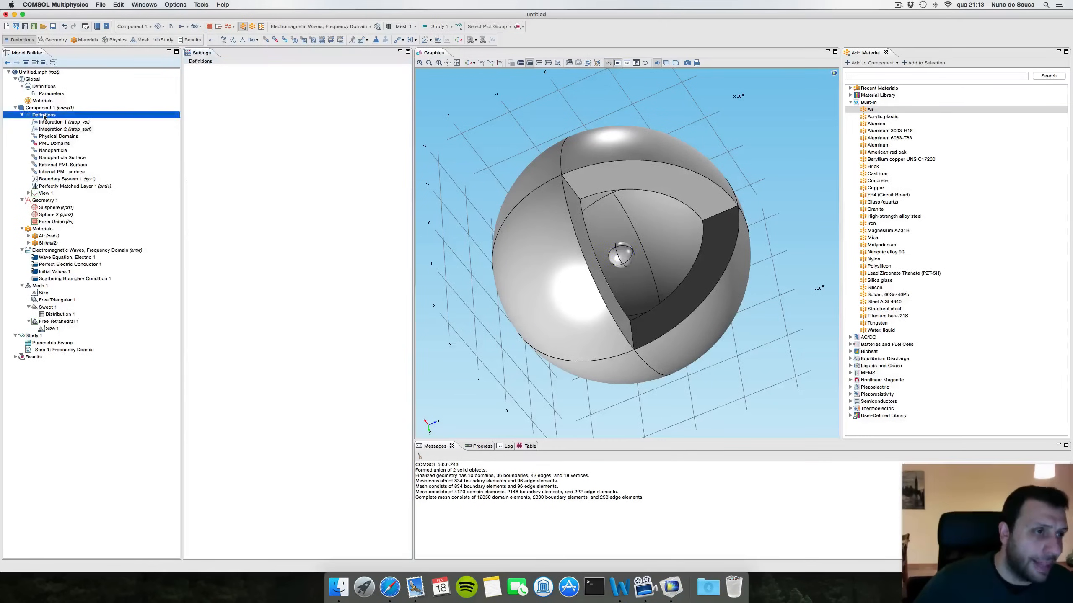
right_click(44, 116)
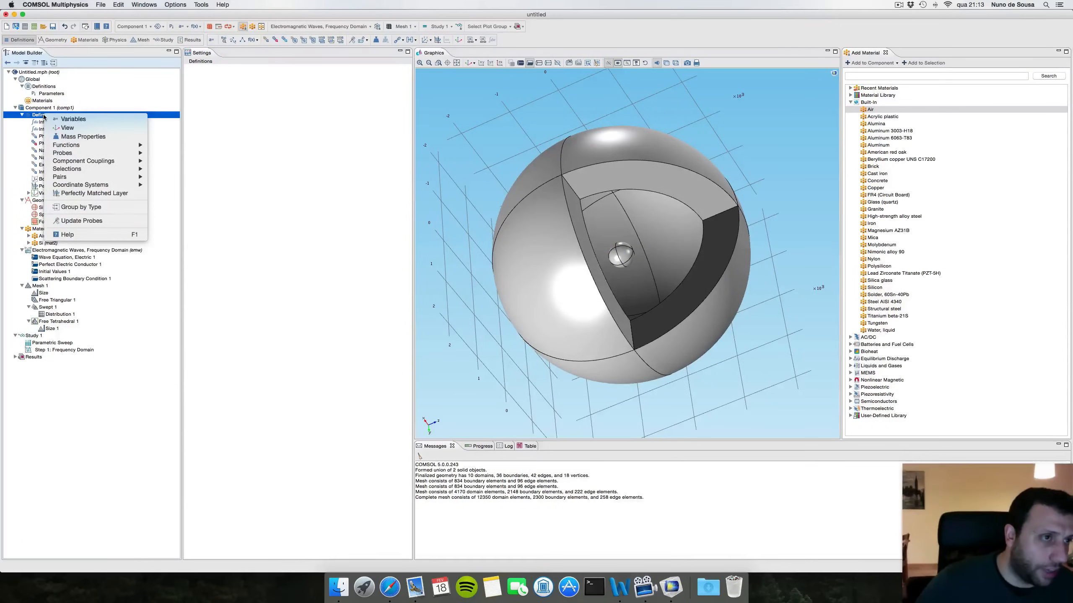
click(64, 119)
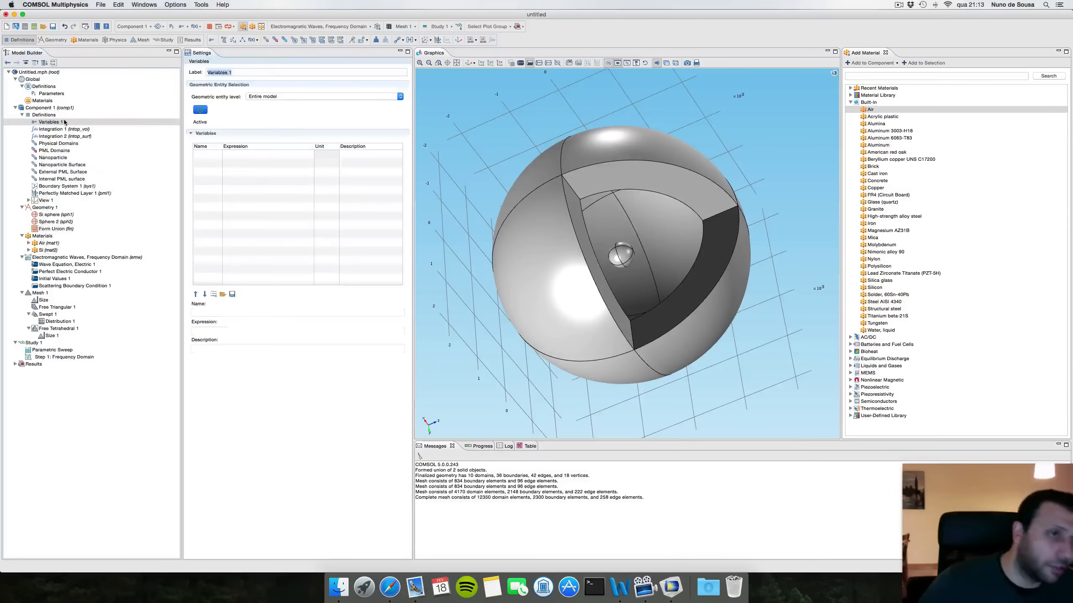
click(200, 153)
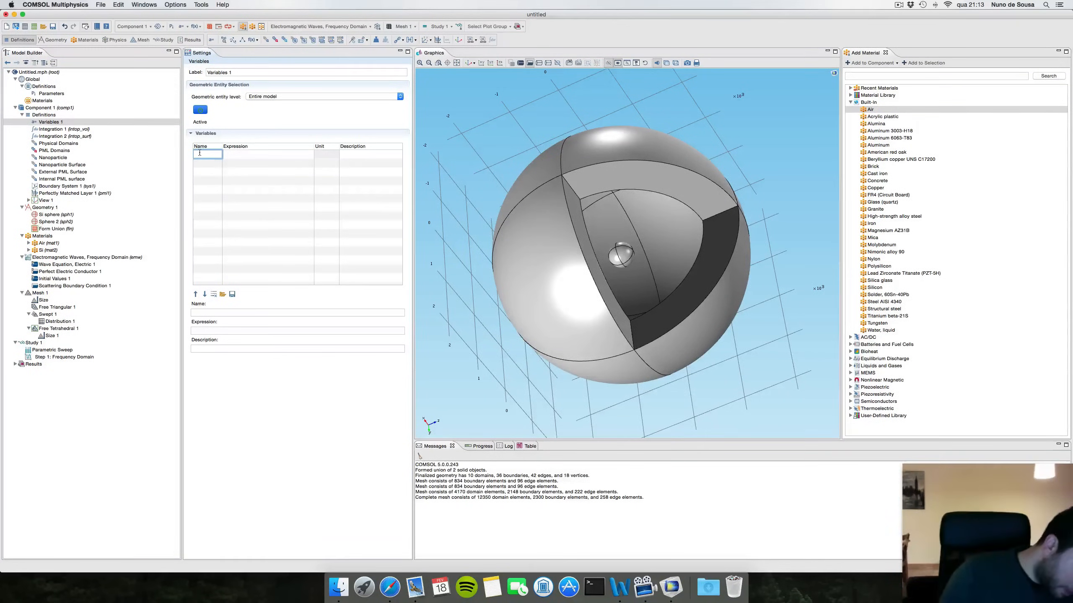
text(n)
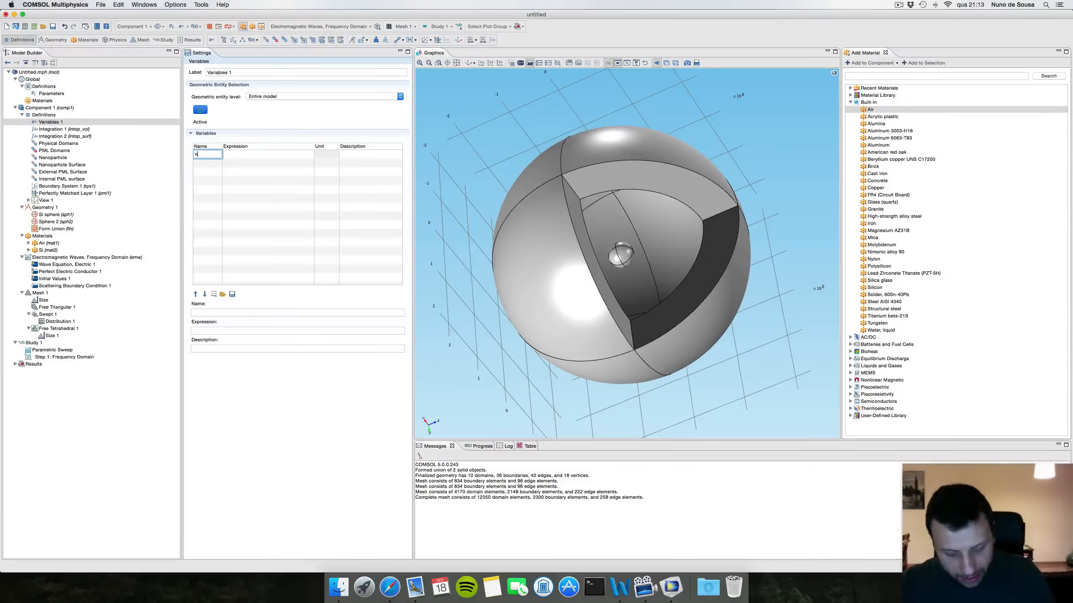
text(relPoav)
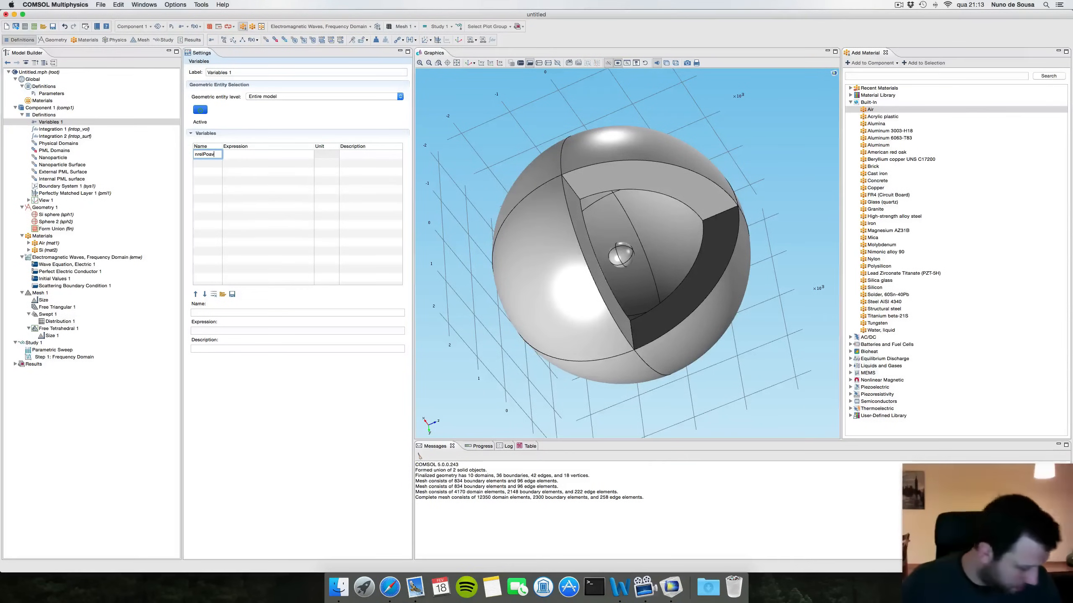
key(Tab)
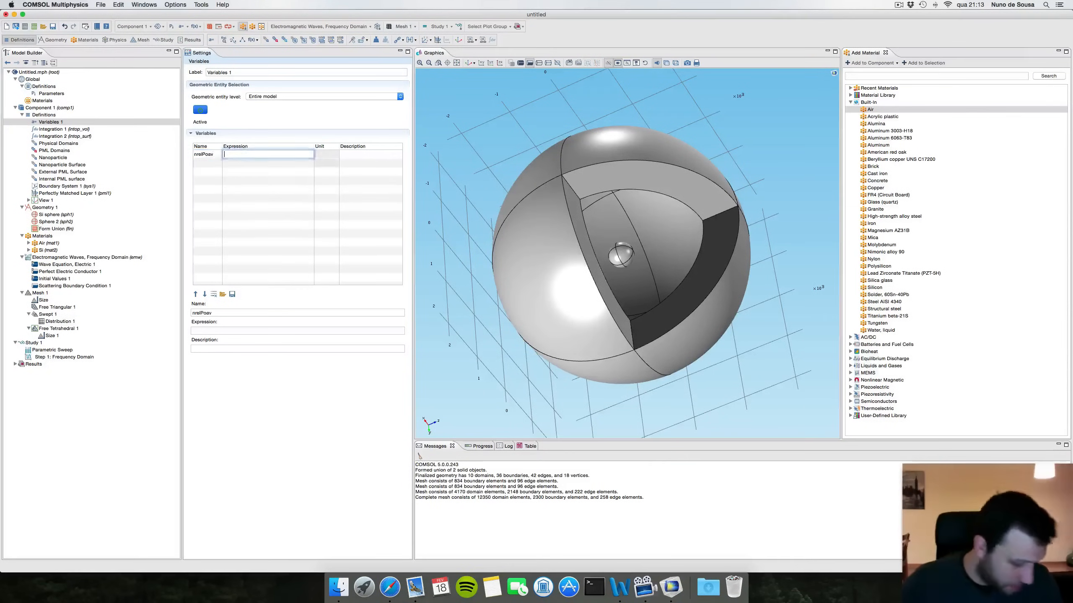
- Build the nrelPoav expression as a sum of three terms by entering nx*emw.relPoavx and copying it twice
text(nx*)
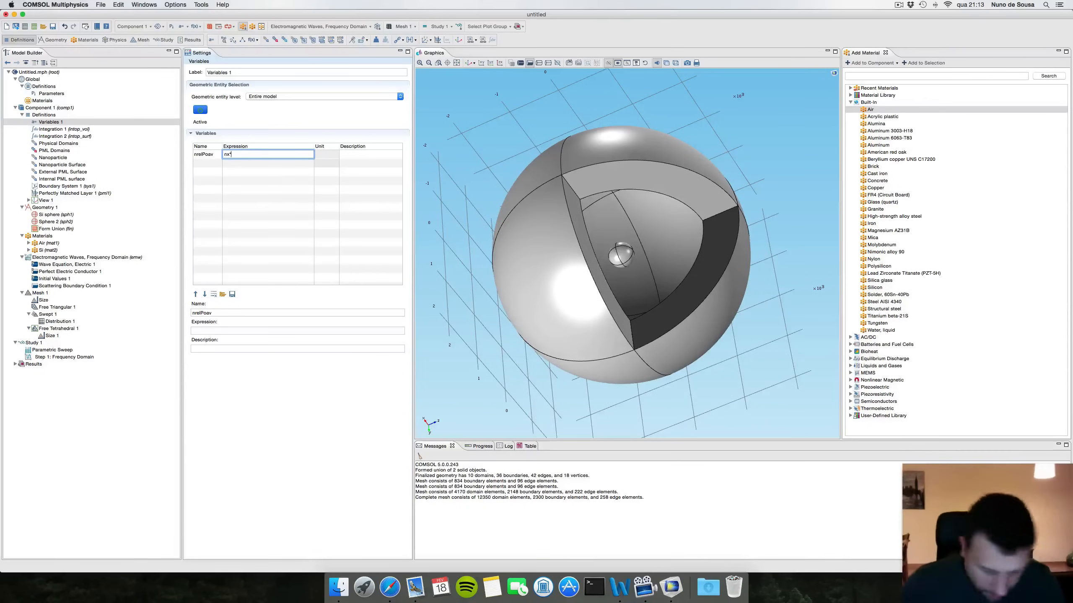
text(emw.)
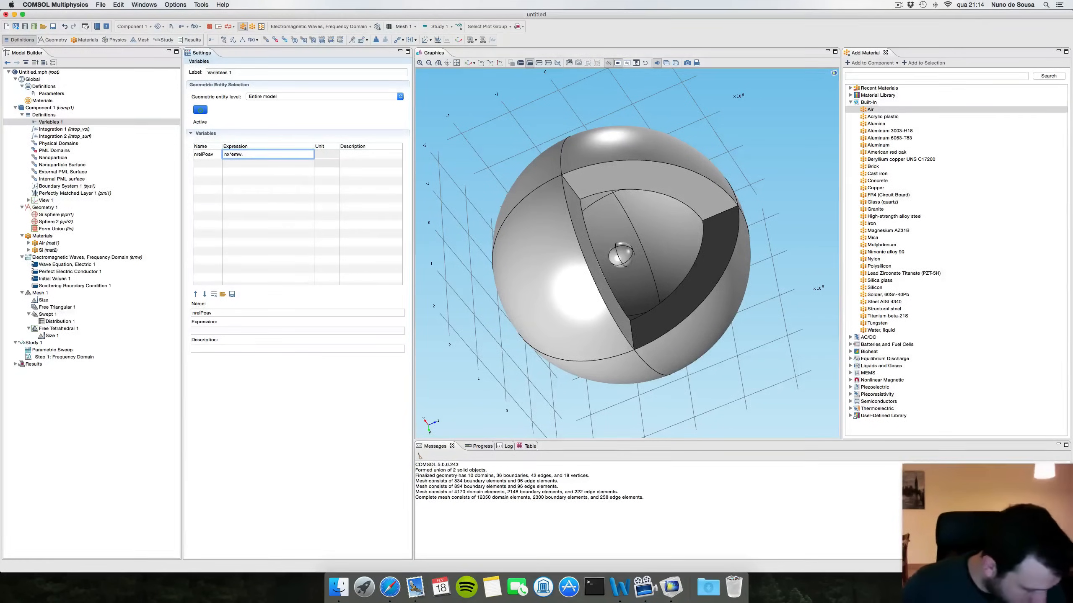
text(relPoavx)
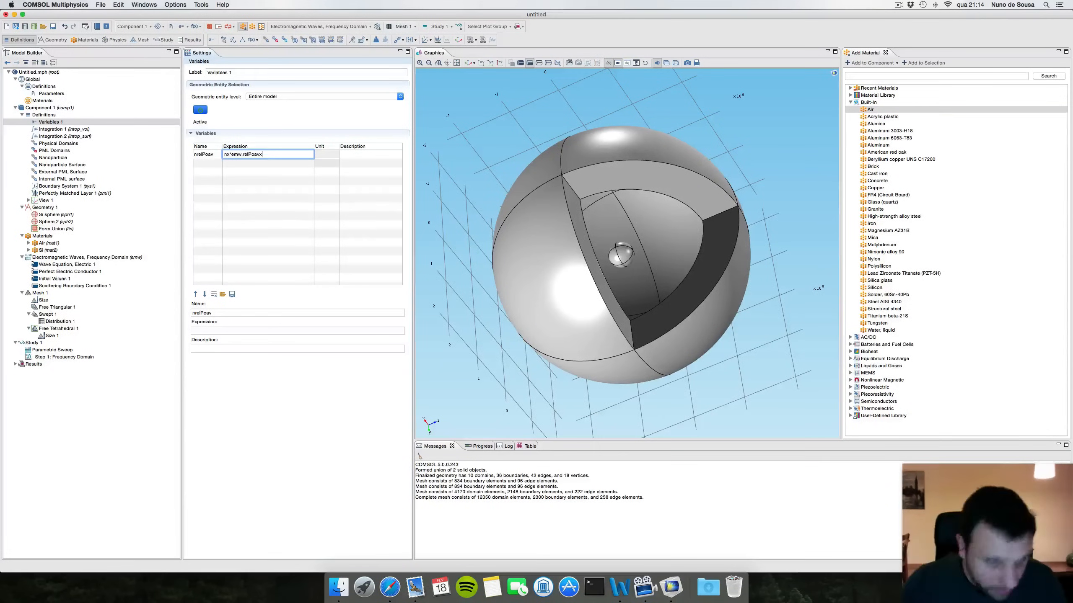
text( + ny*)
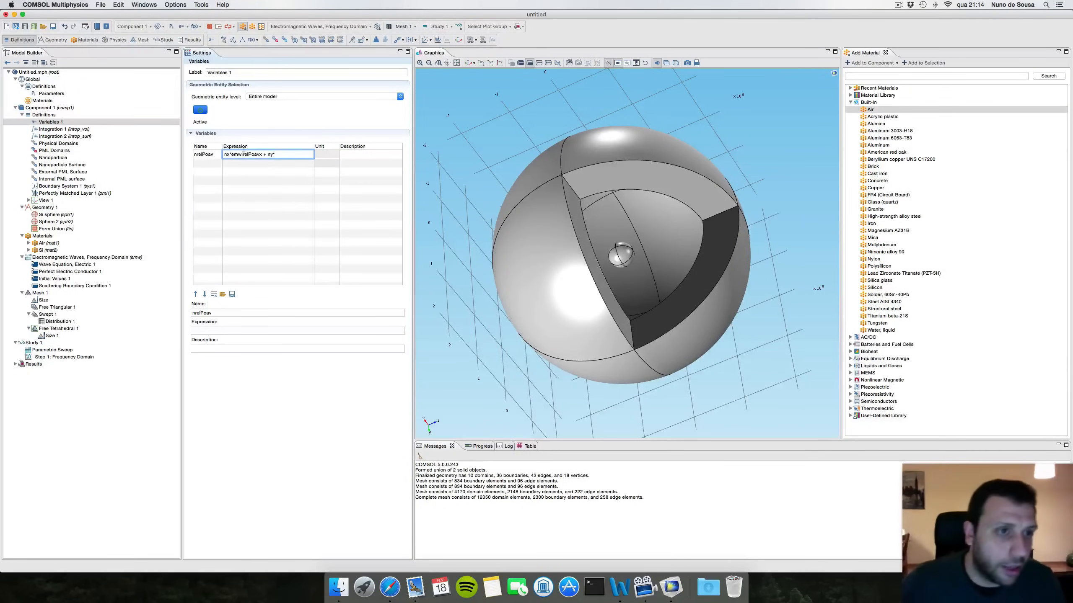
drag(262, 154, 223, 154)
key(super+c)
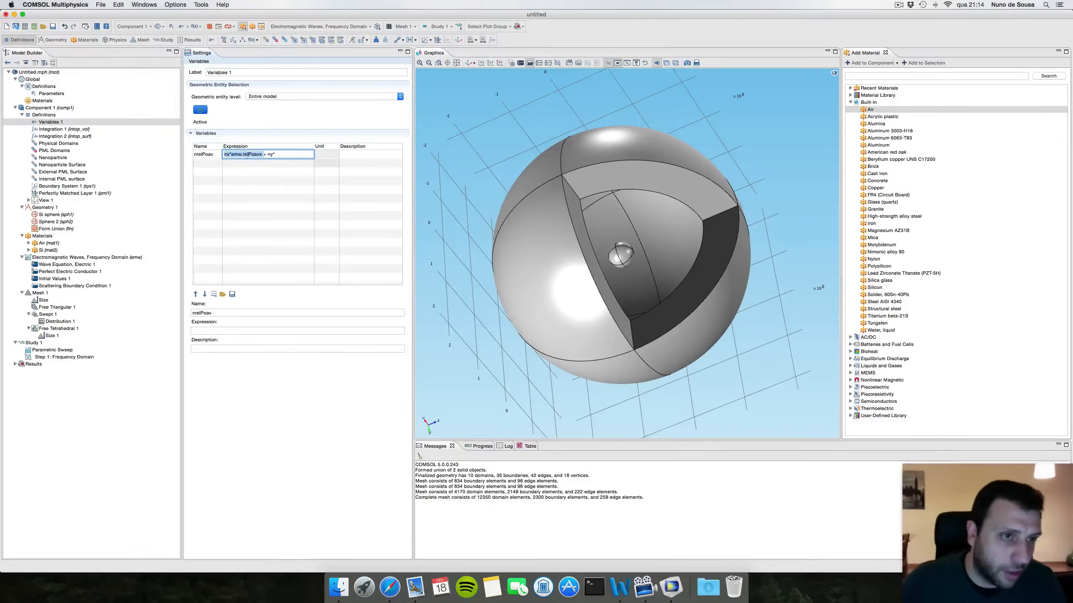
click(276, 154)
key(BackSpace)
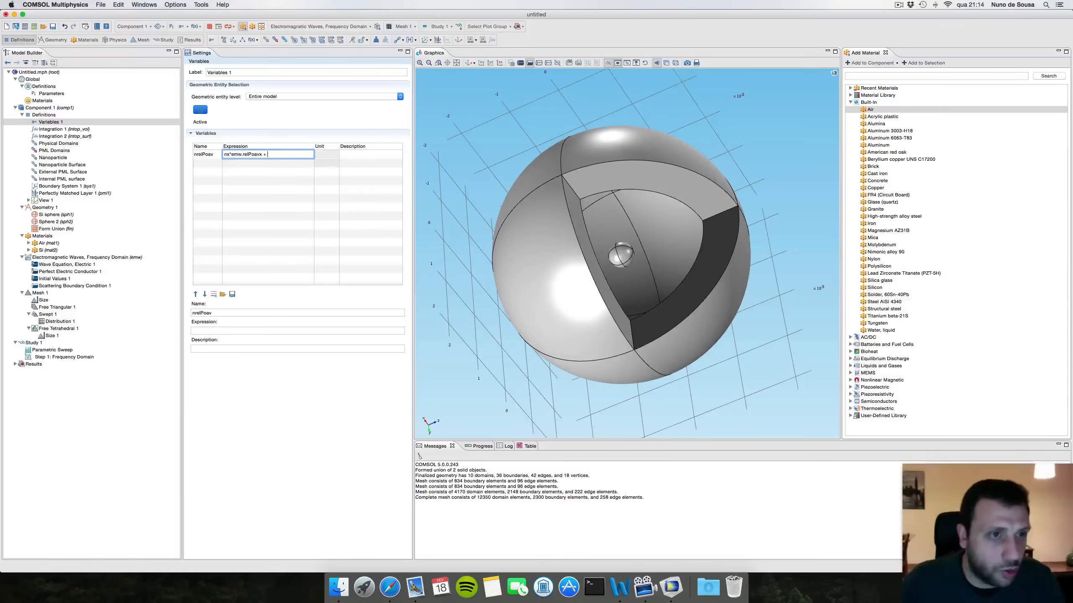
key(super+v)
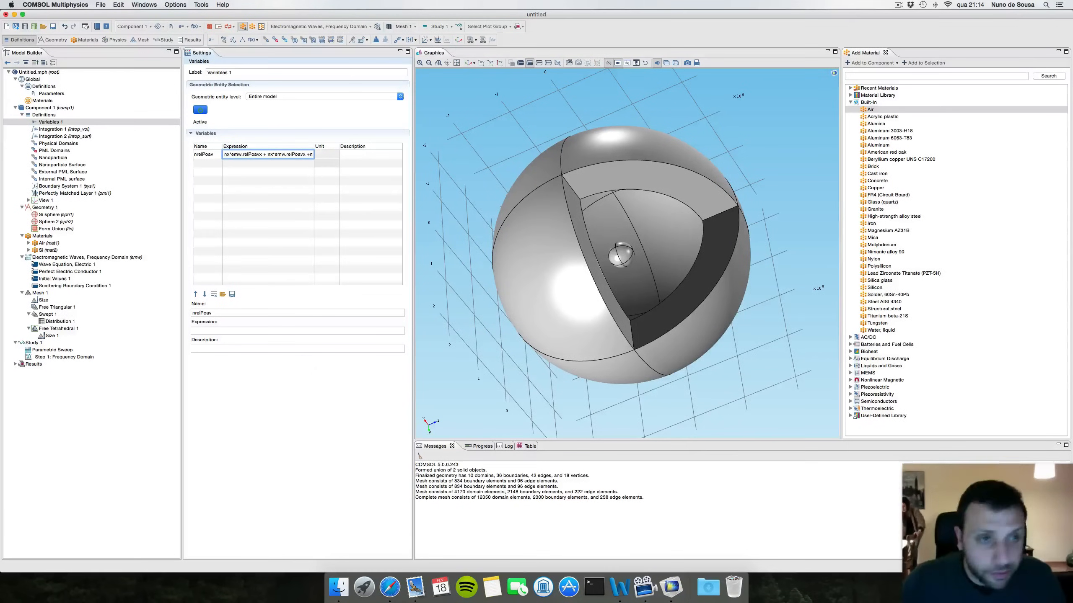
key(super+v)
- Change the second term of the nrelPoav expression to ny*emw.relPoavy and the third to nz*emw.relPoavz
key(BackSpace)
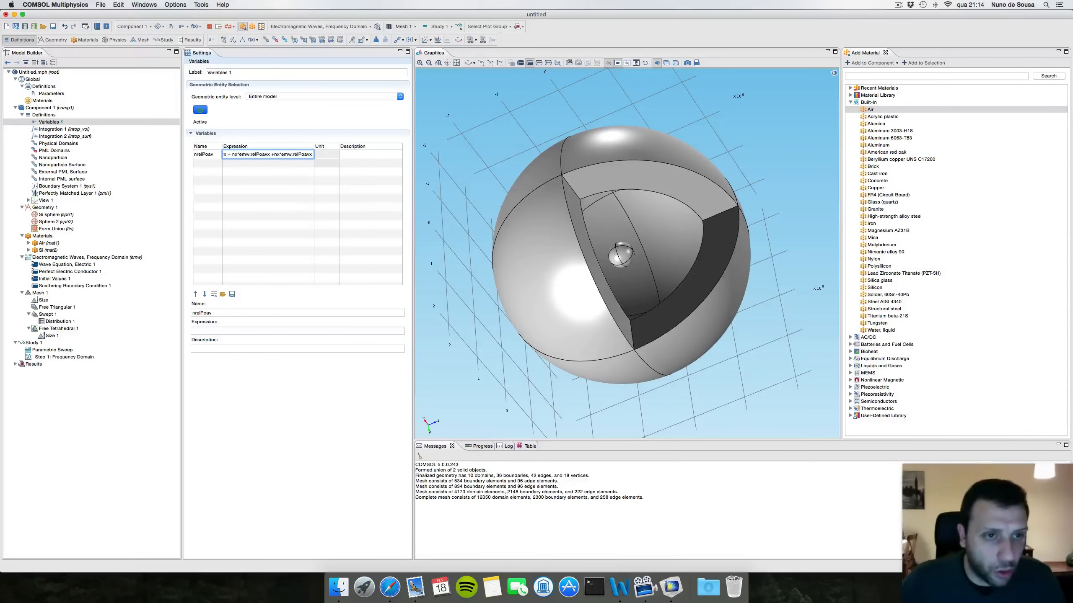
text(z)
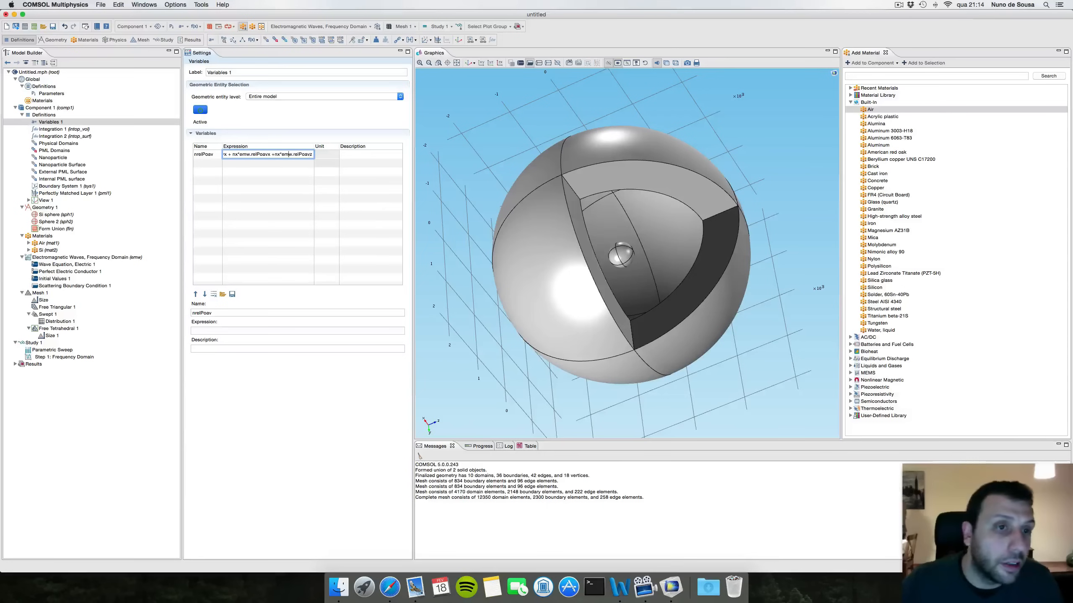
click(279, 154)
key(BackSpace)
text(z)
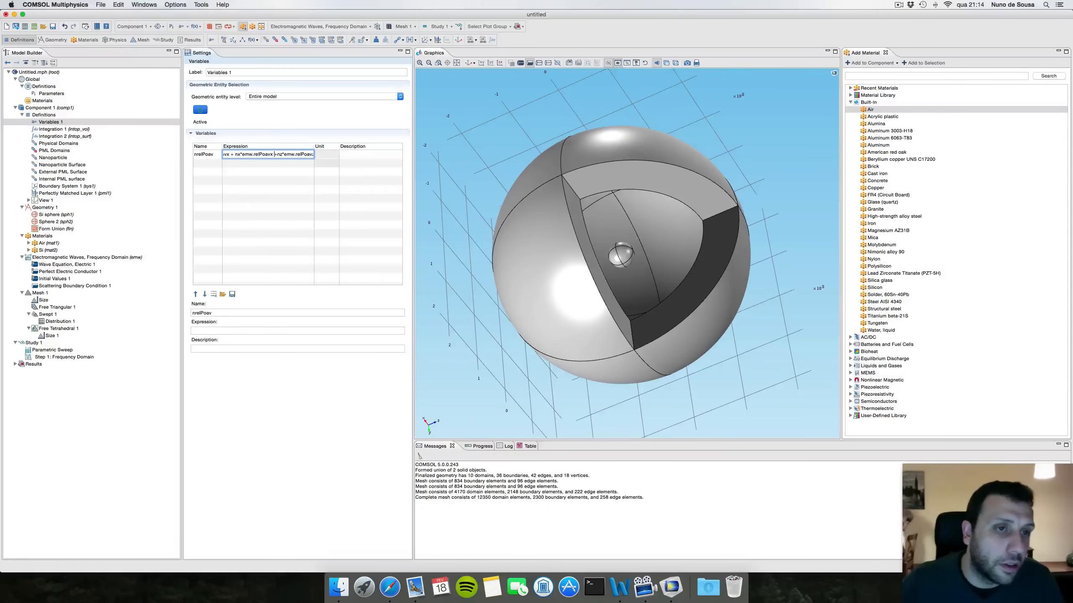
key(BackSpace)
text(y)
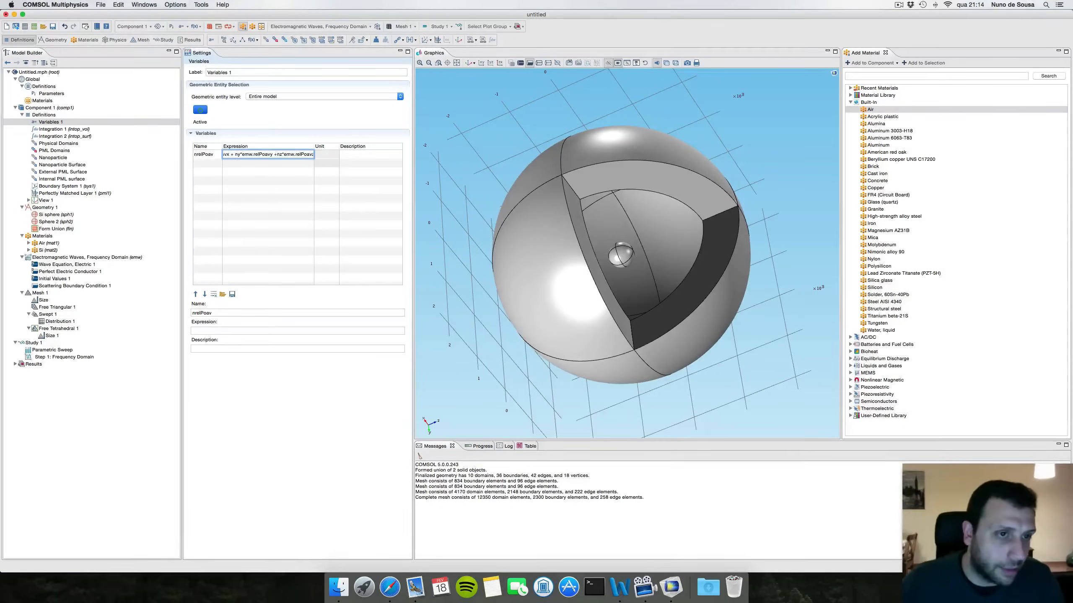
- Add a second variable named sigma_sc with the description Scattering Cross Section
click(209, 163)
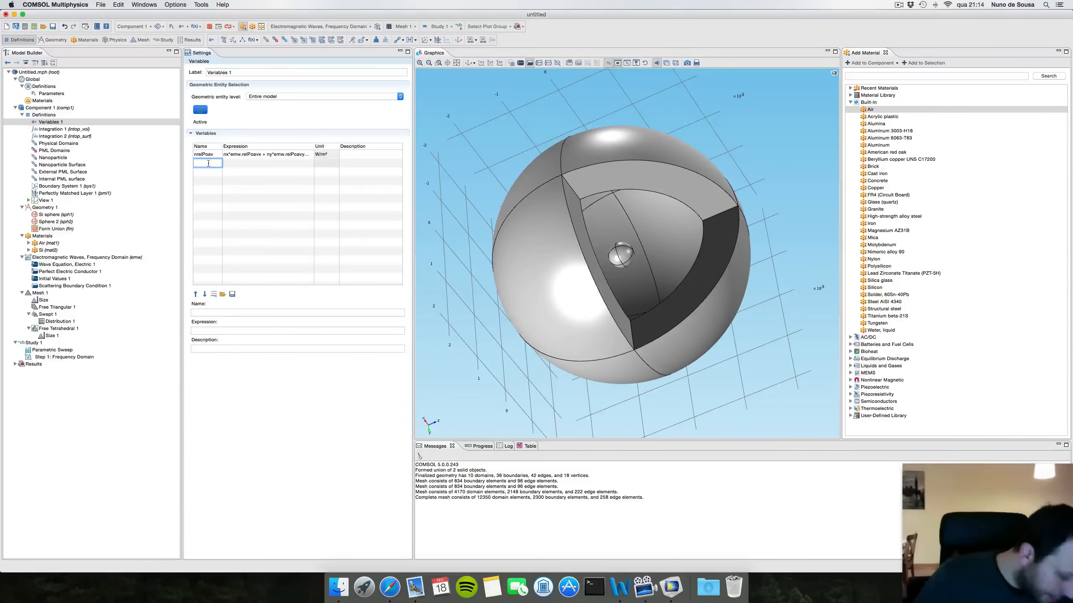
text(sigma_sc)
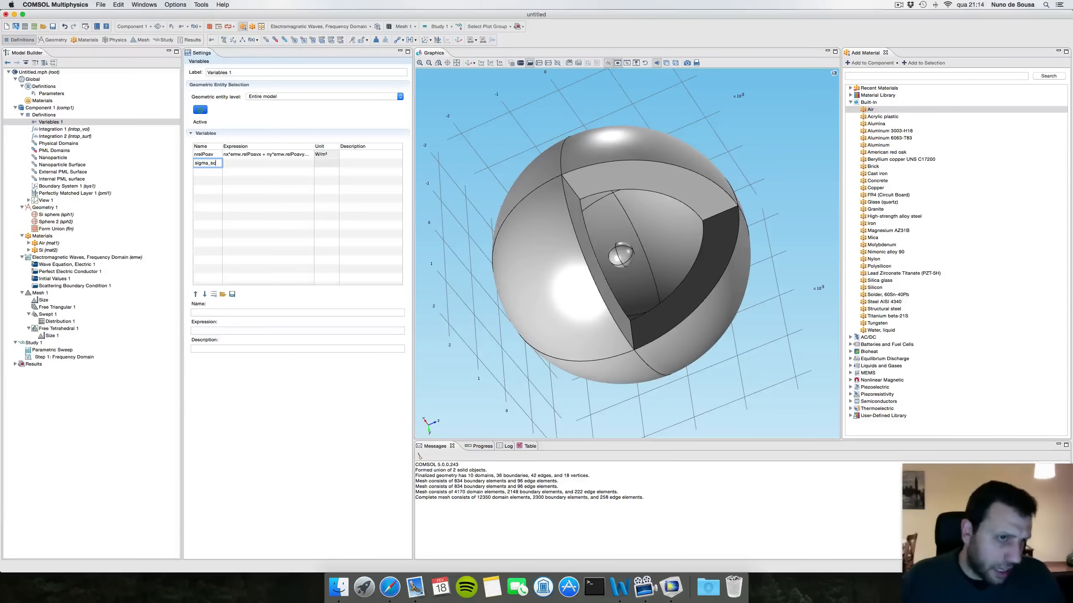
key(Tab)
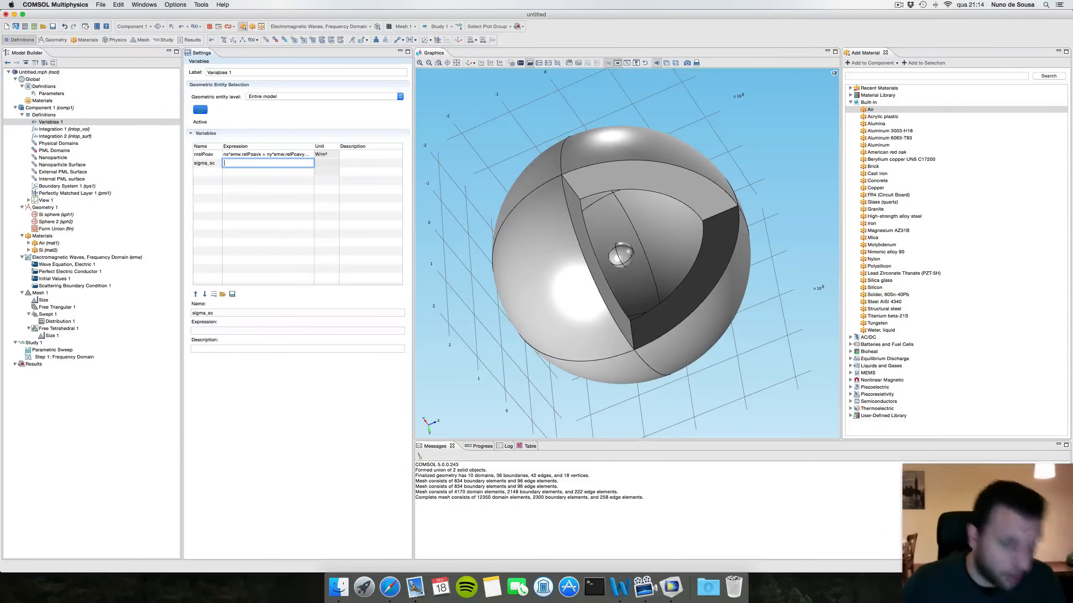
key(Tab)
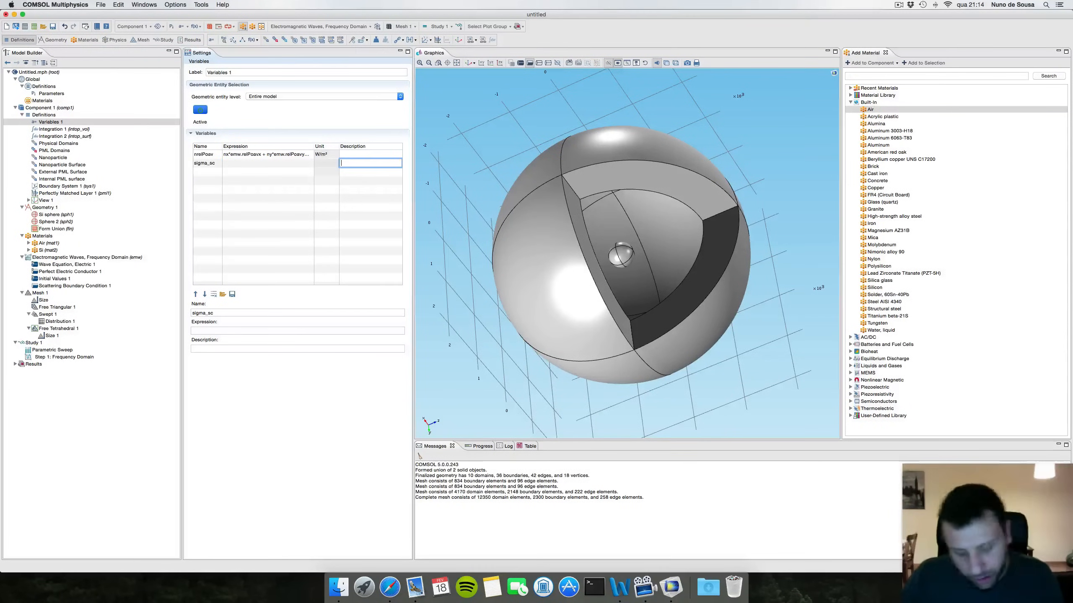
text(Scattering)
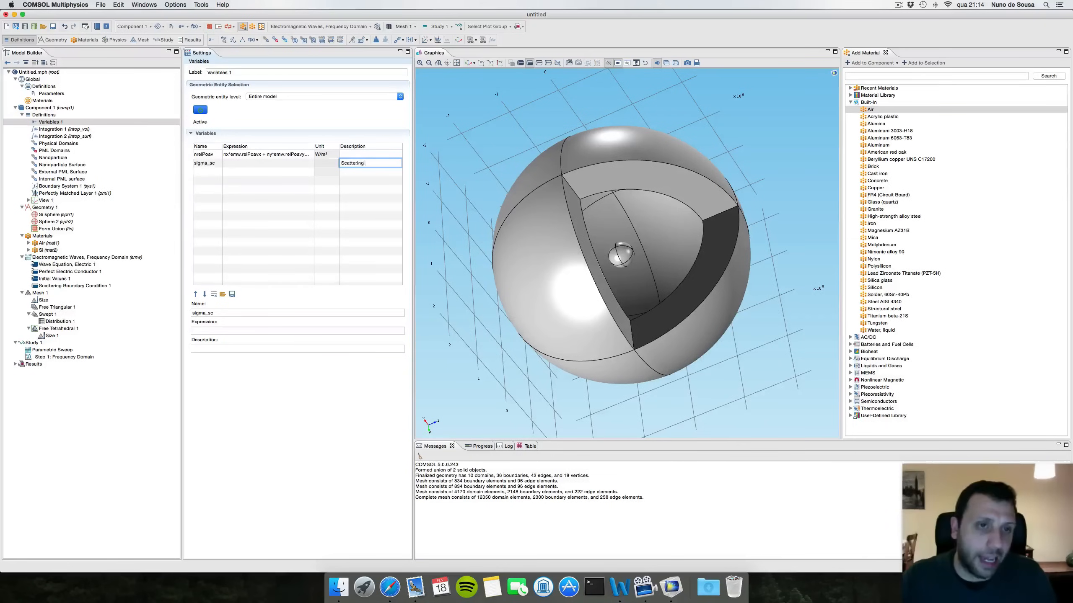
text( Cross Se)
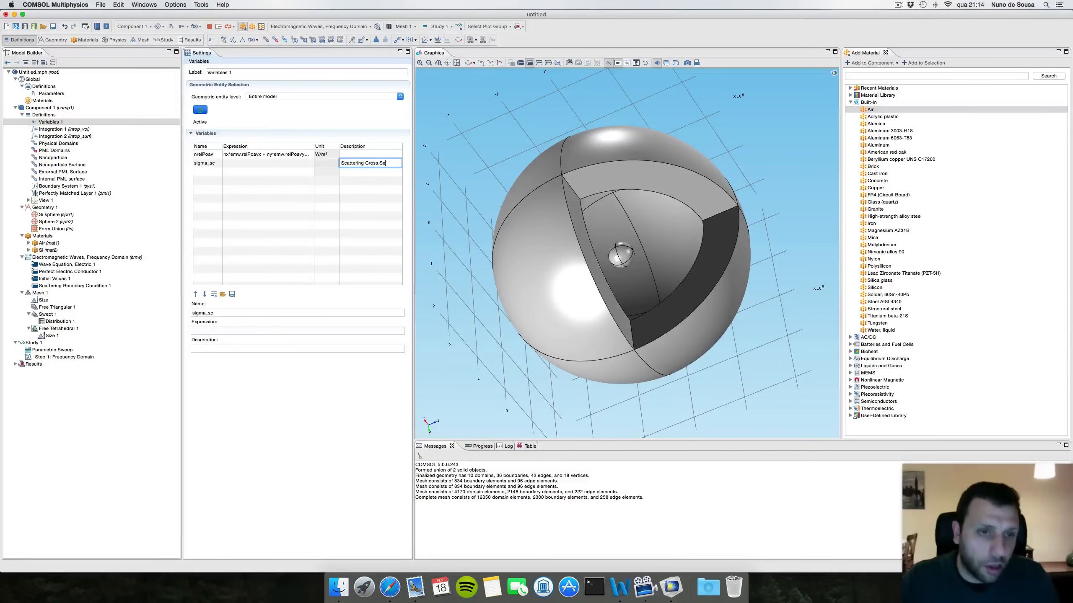
text(ction)
- Set the expression of sigma_sc to intop_surf(nrelPoav)/S_in
click(232, 164)
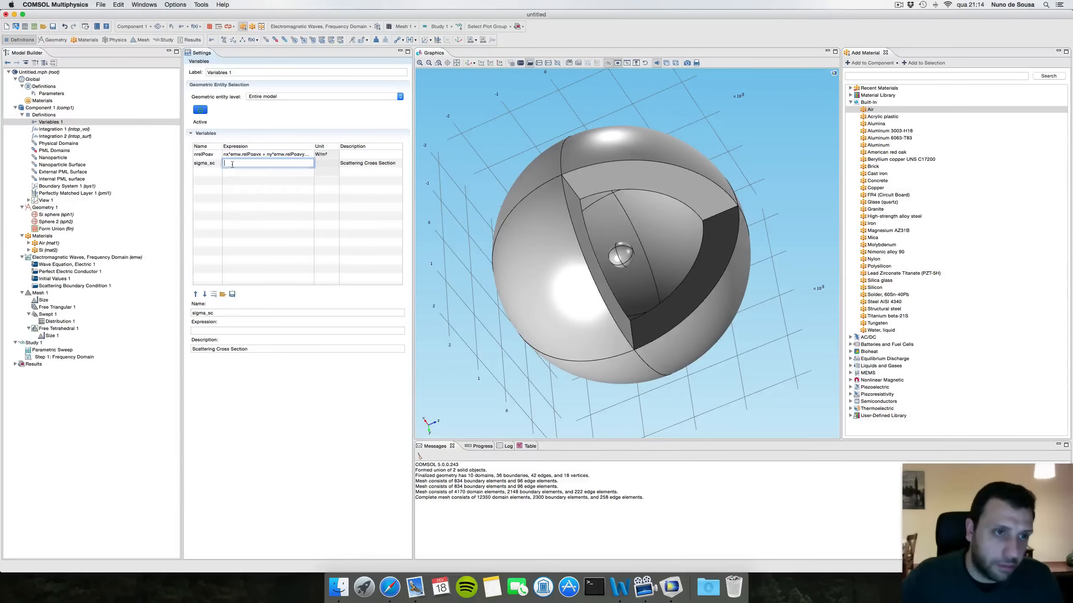
text(intop_surf)
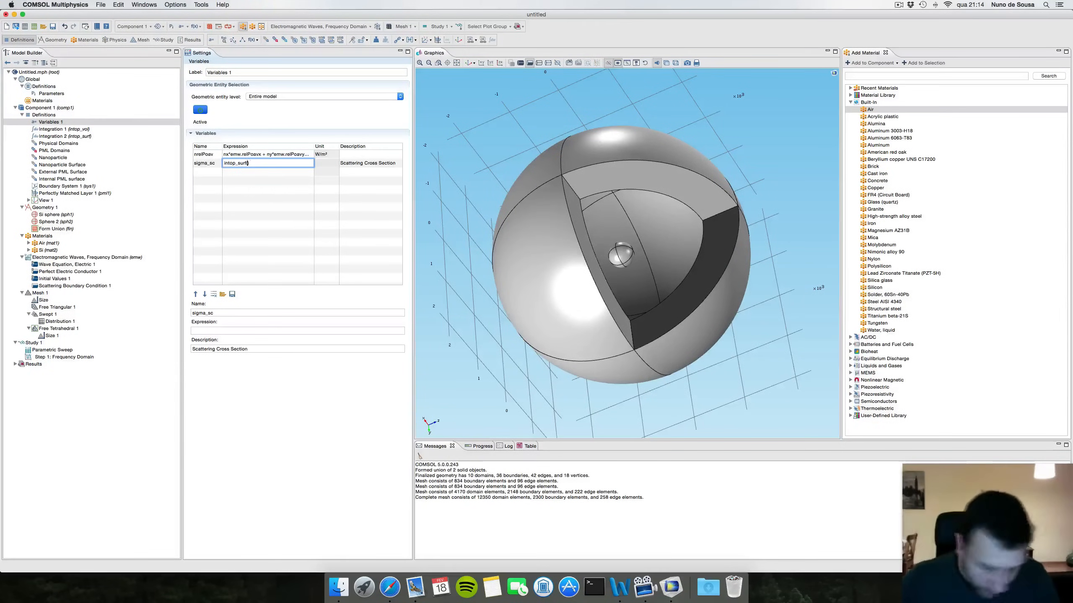
text((nrelP)
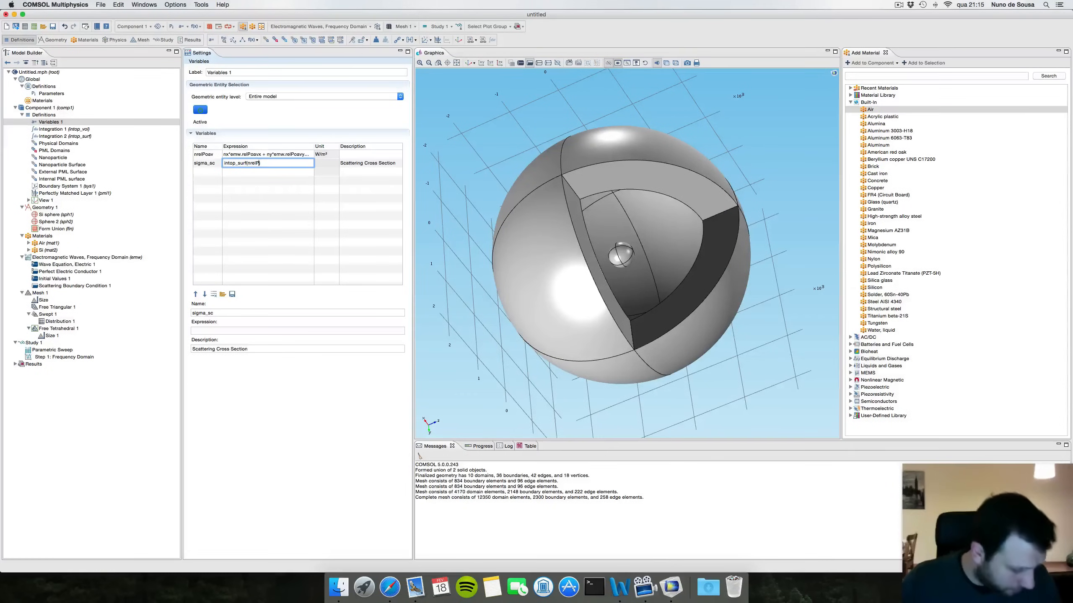
text(oav)
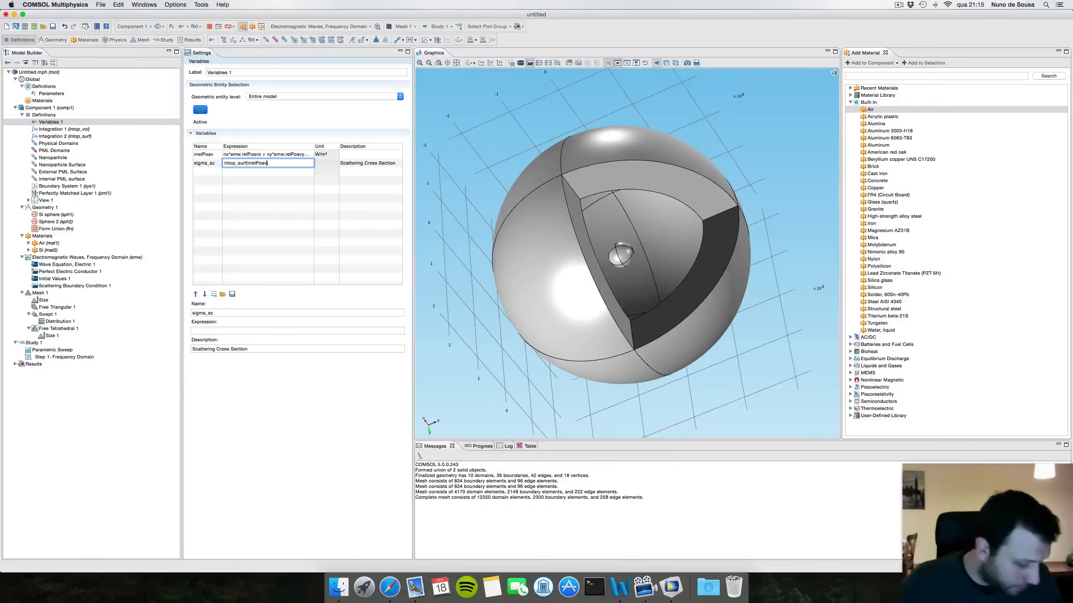
text()/SD)
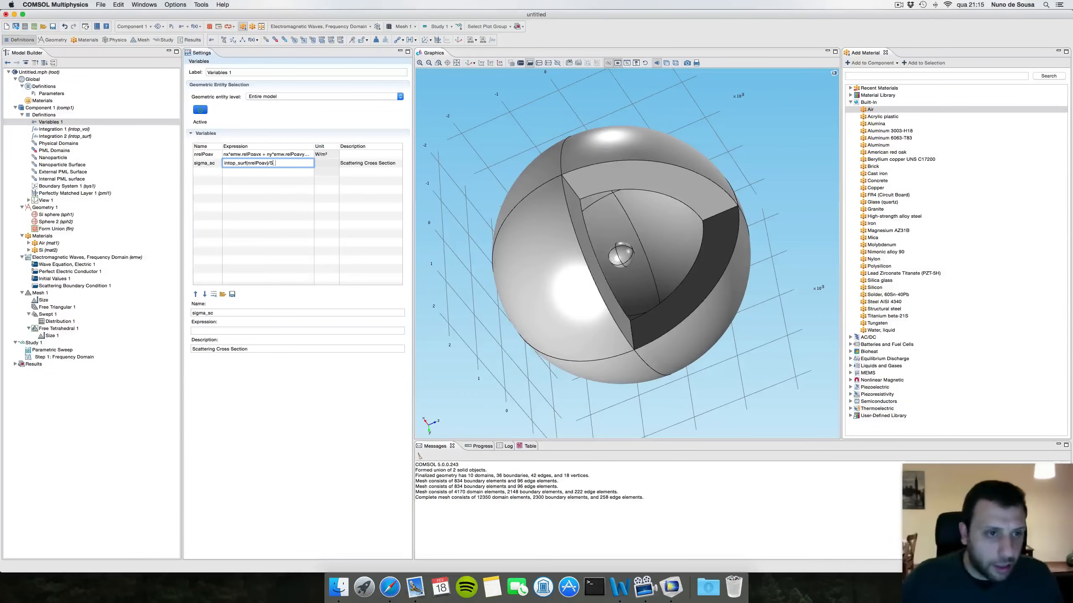
text(in)
key(Tab)
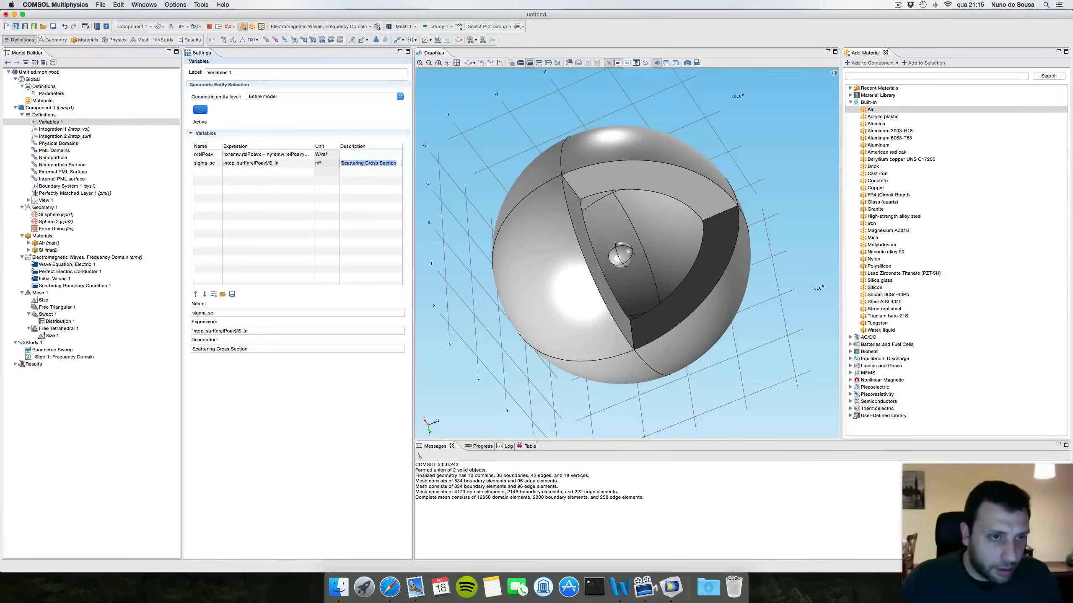
- Add a third variable named sigma_abs below sigma_sc in the variables table
click(208, 171)
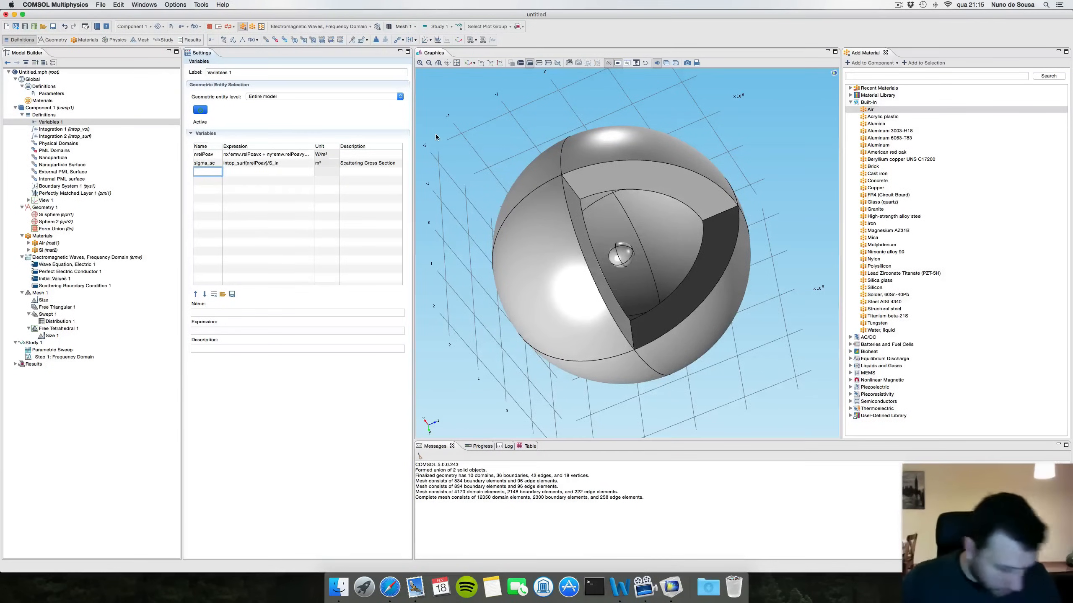
text(sim)
text(gma)
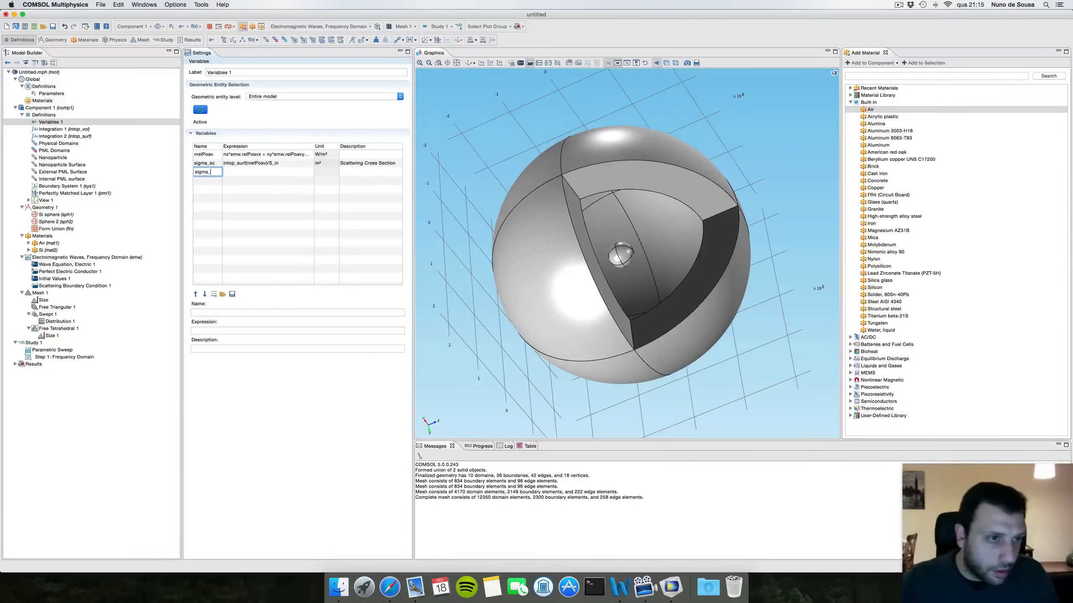
text(_abs)
key(Tab)
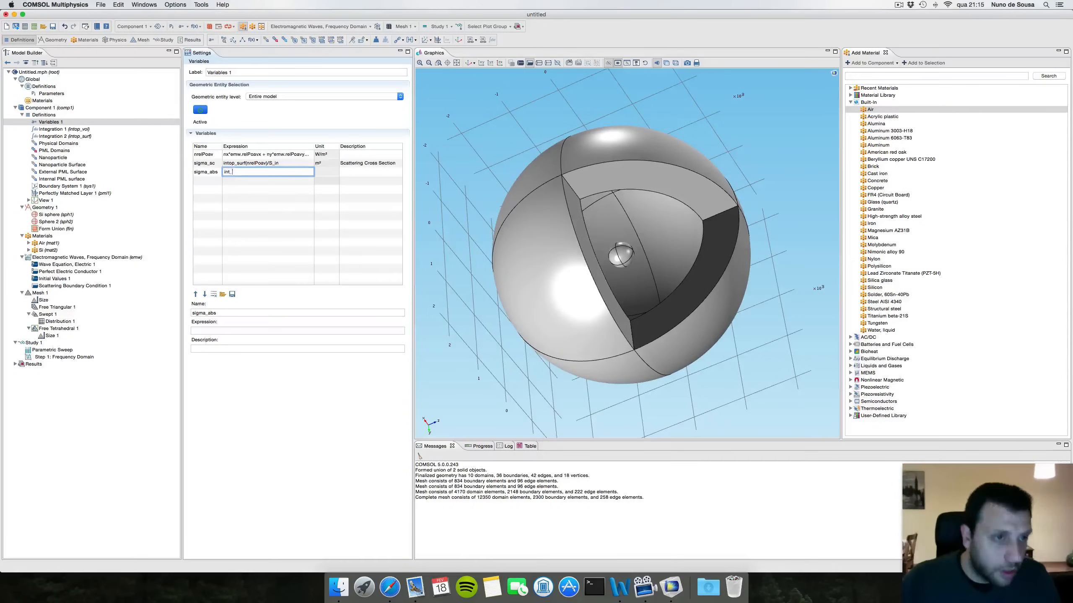
- Set the expression of sigma_abs to intop_vol(emw.Qh)/S_in
text(int_)
key(BackSpace)
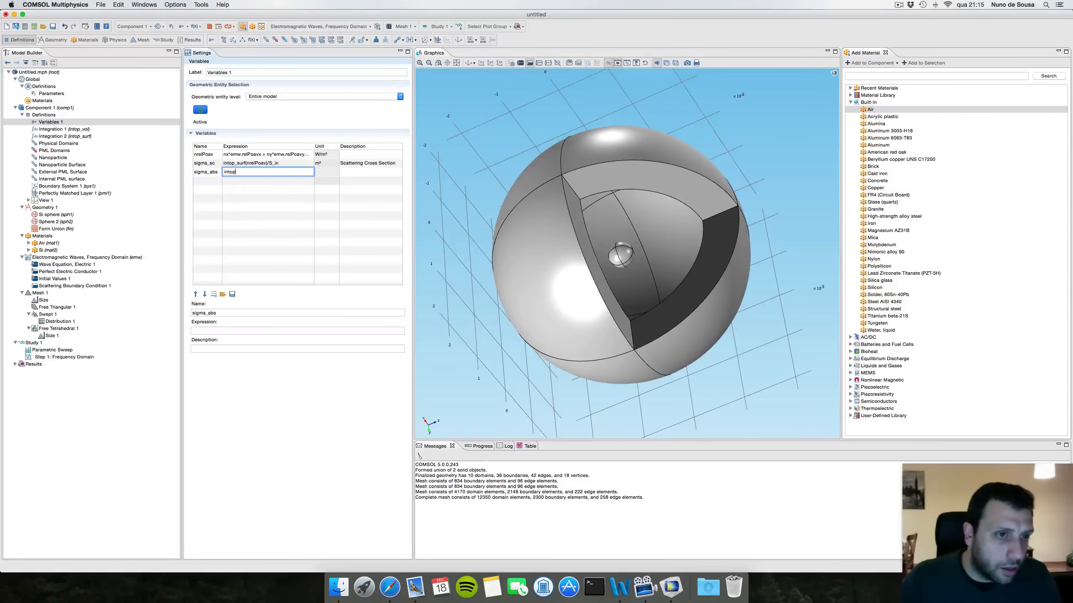
text(op_vol)
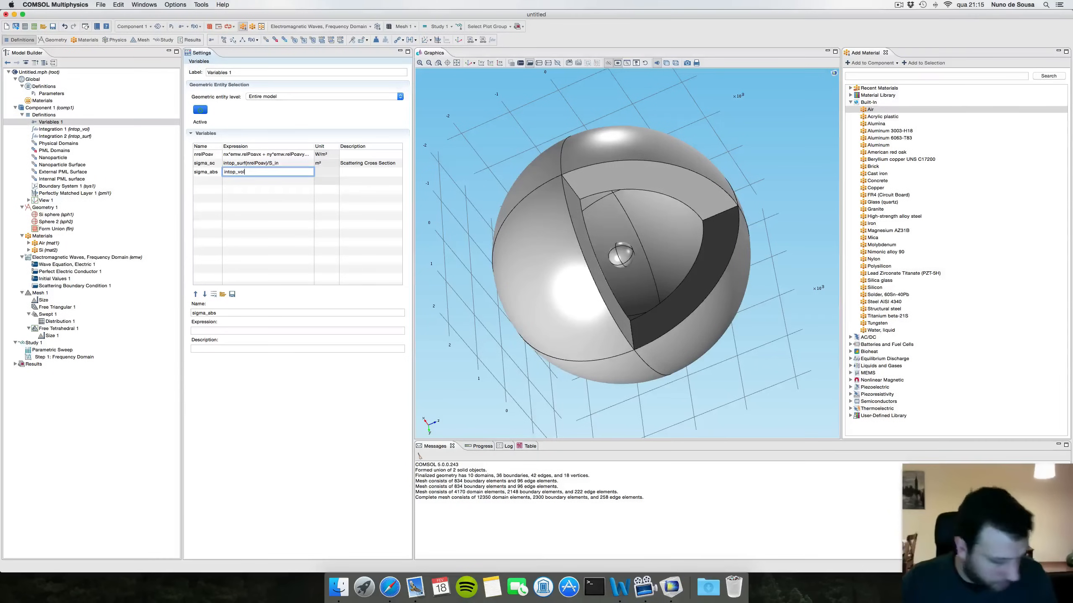
text(())
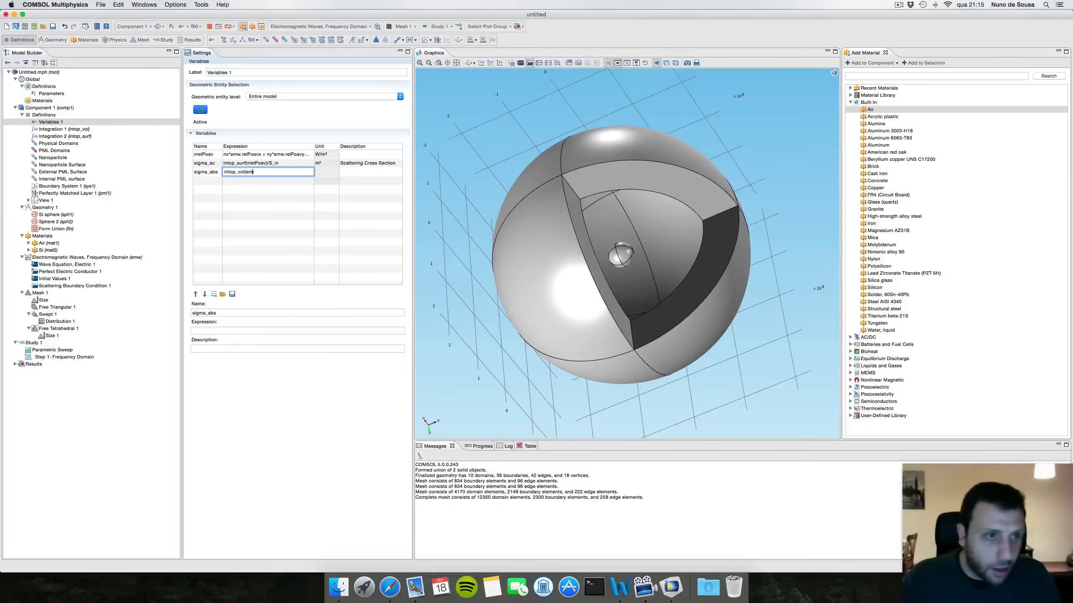
text(emw.)
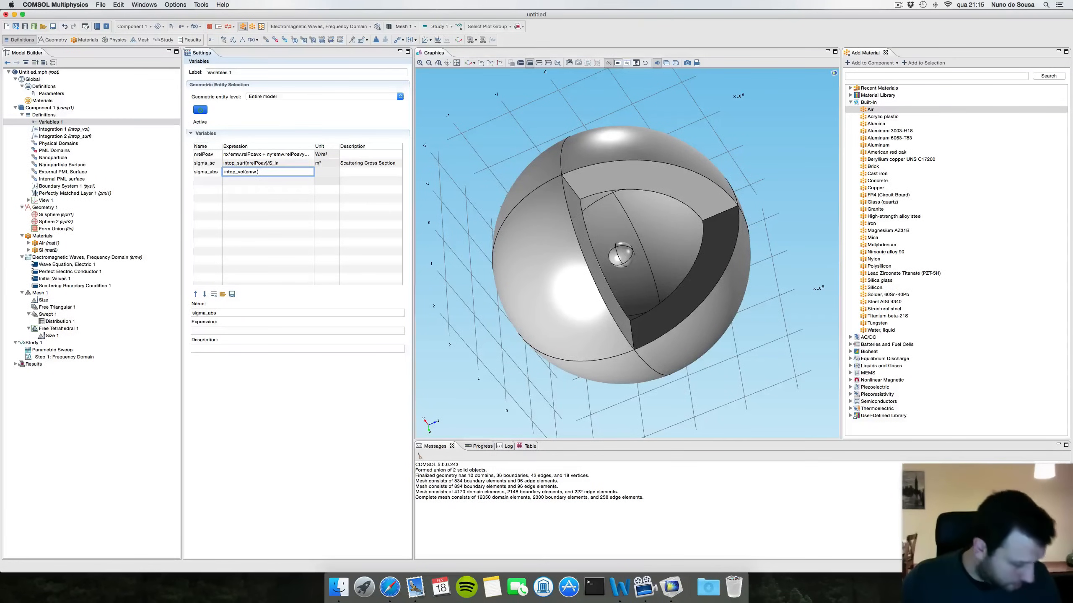
text(Wh)
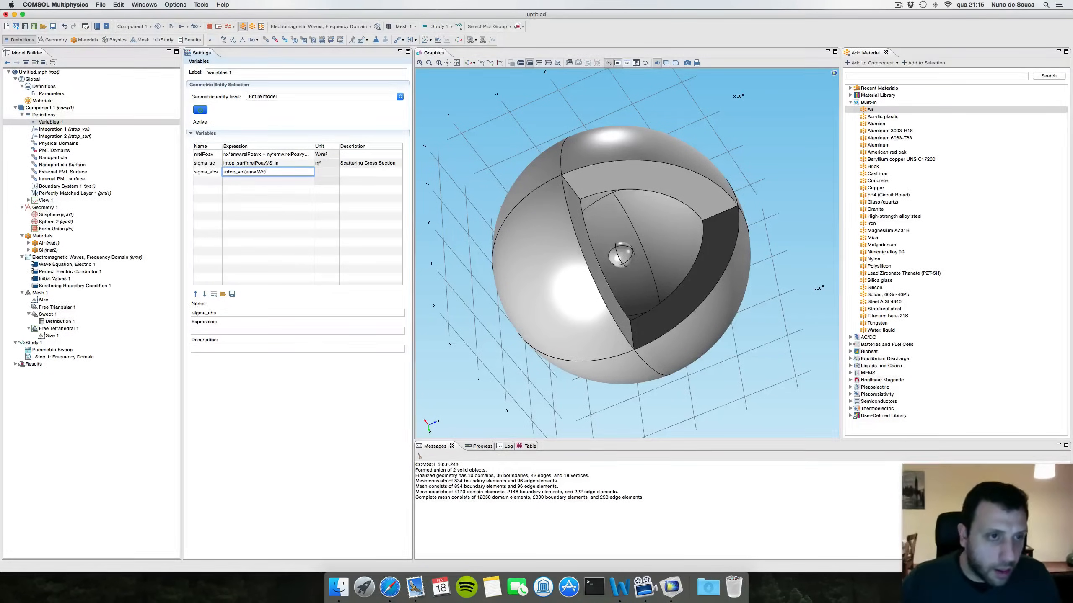
key(BackSpace)
key(BackSpace)
text(Qh)
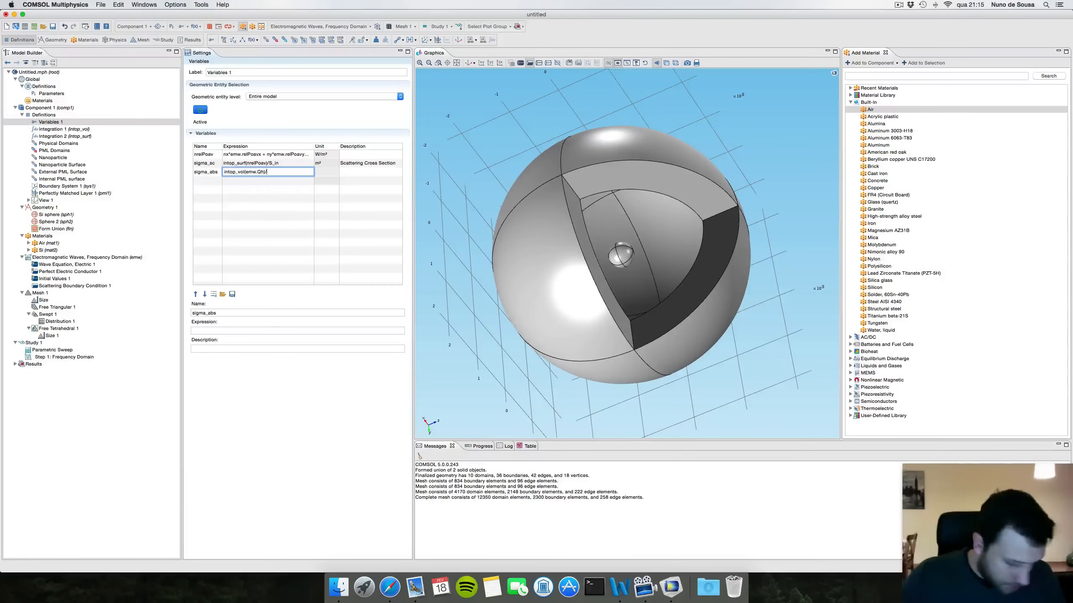
text()/S_in)
key(Tab)
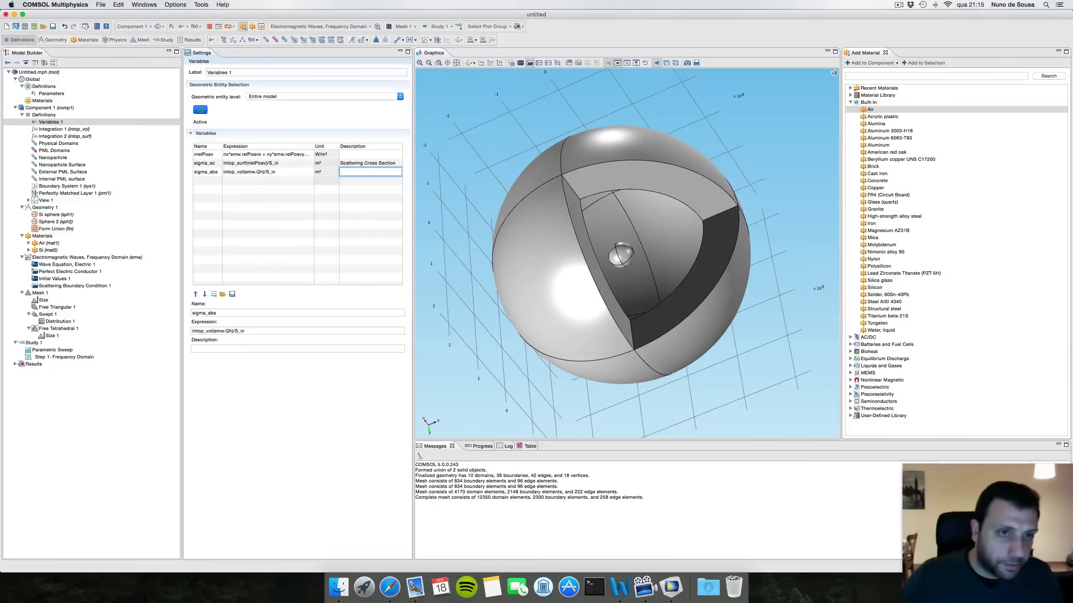
- Give the sigma_abs variable the description Absorption Cross Section
text(Absor)
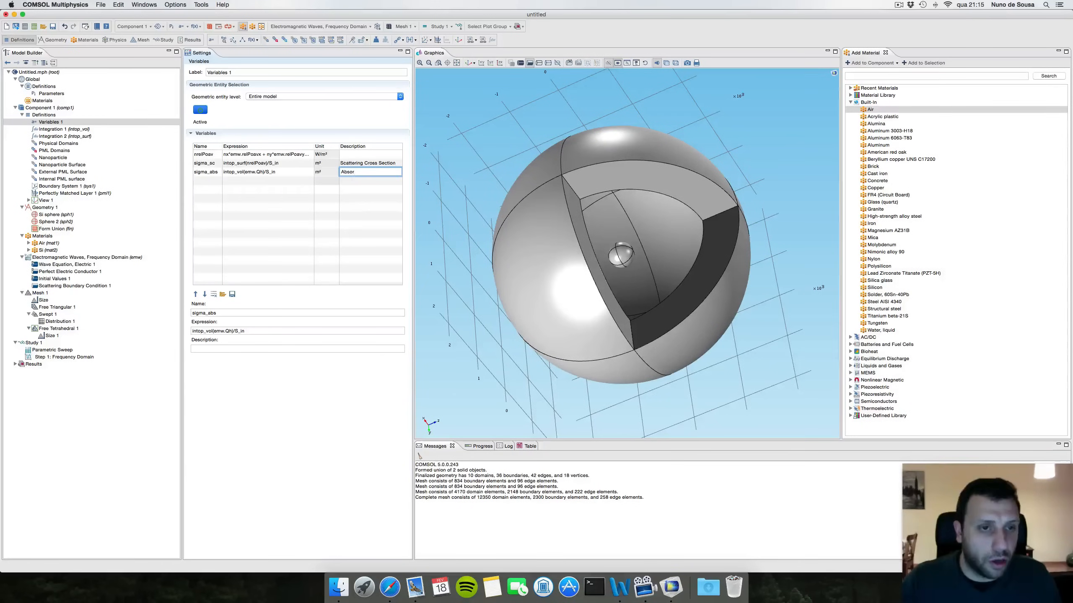
text(ption Cros)
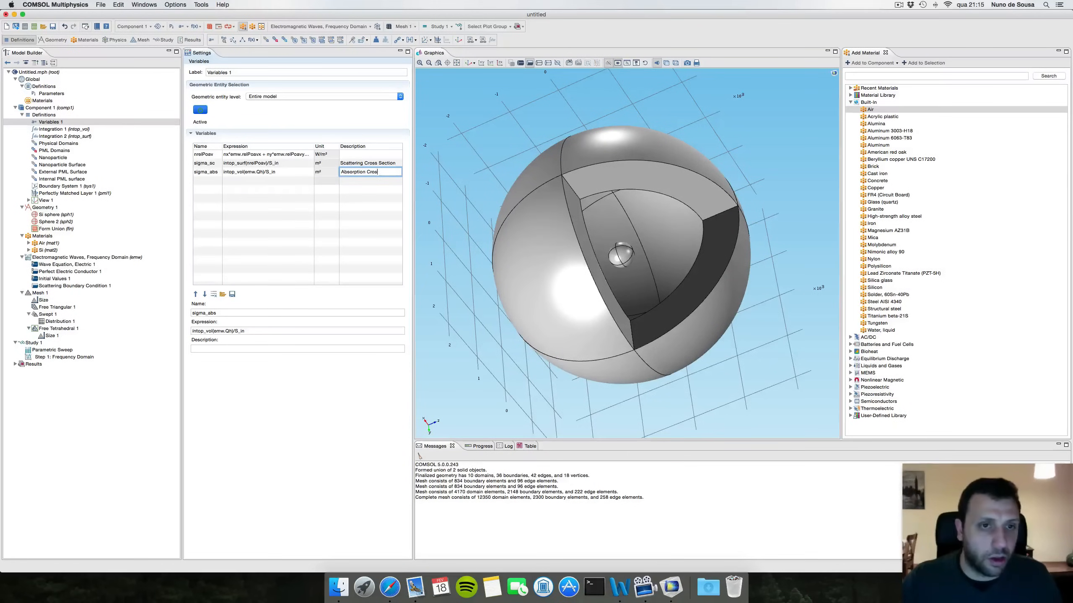
text(s Section)
key(Tab)
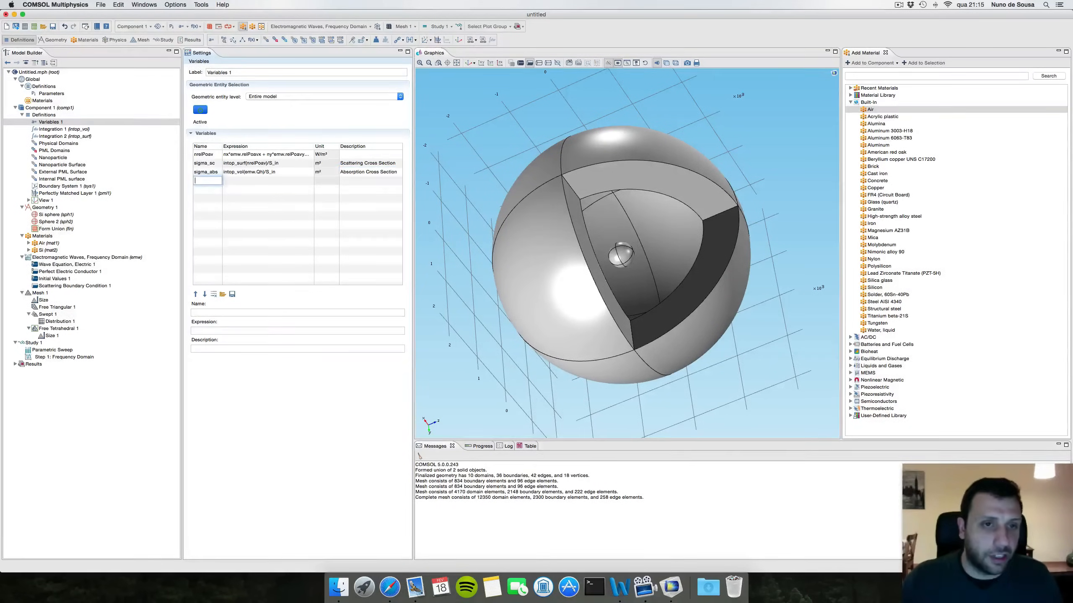
- Add a variable sigma_ext with the expression sigma_sc+sigma_abs and the description Extintion Cross Section
text(sigma_ext)
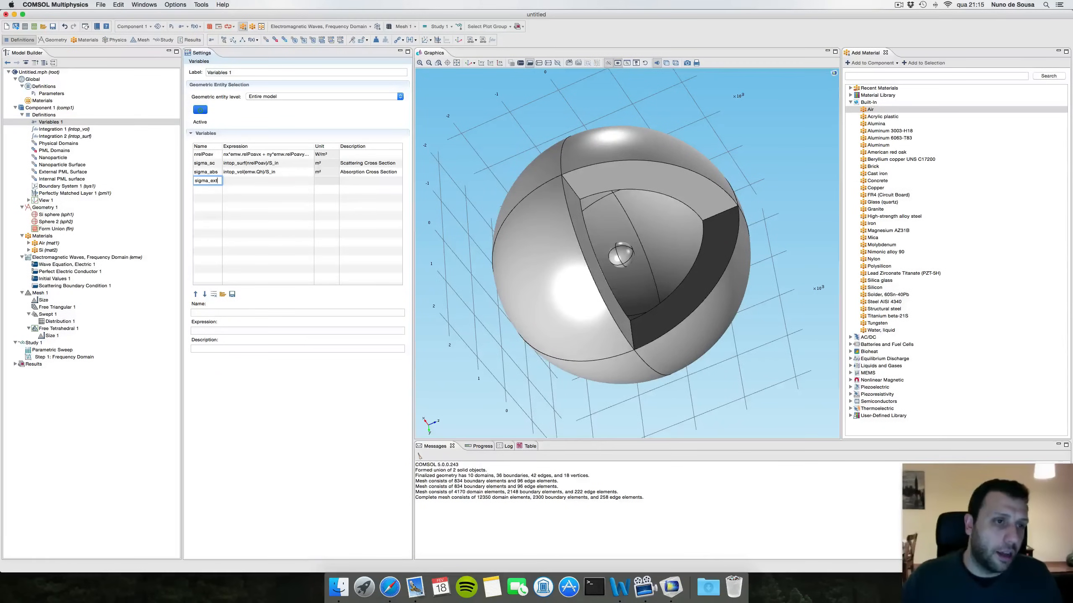
key(Tab)
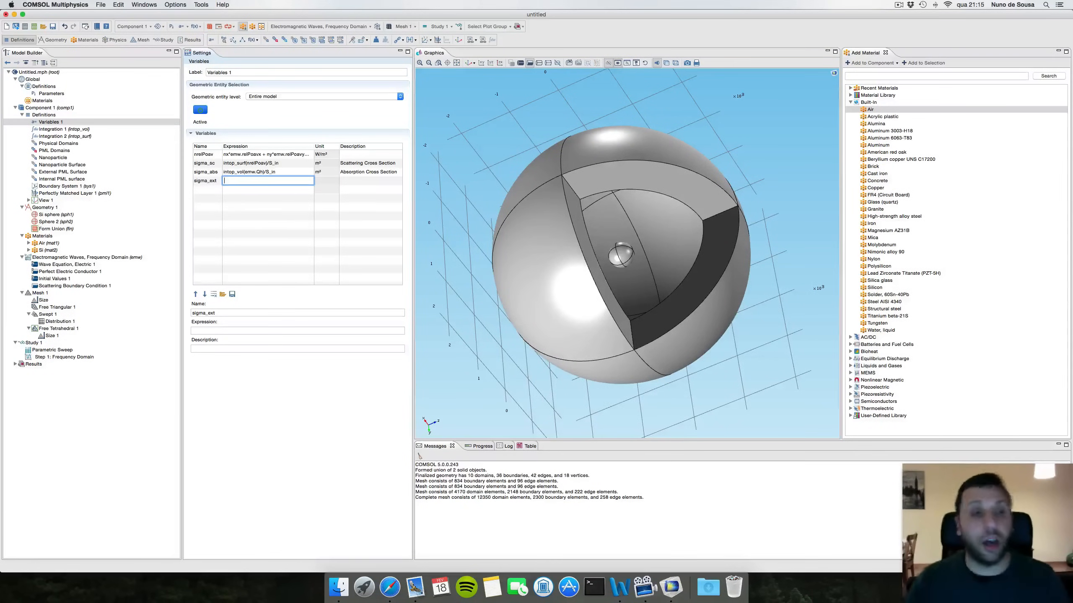
text(gma_sc)
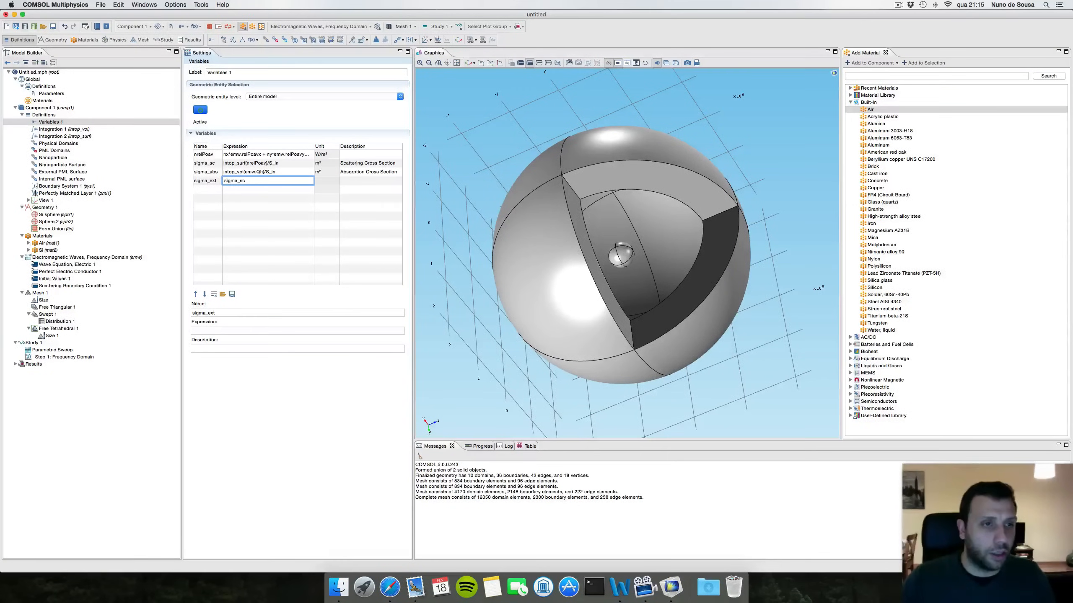
text(+sig)
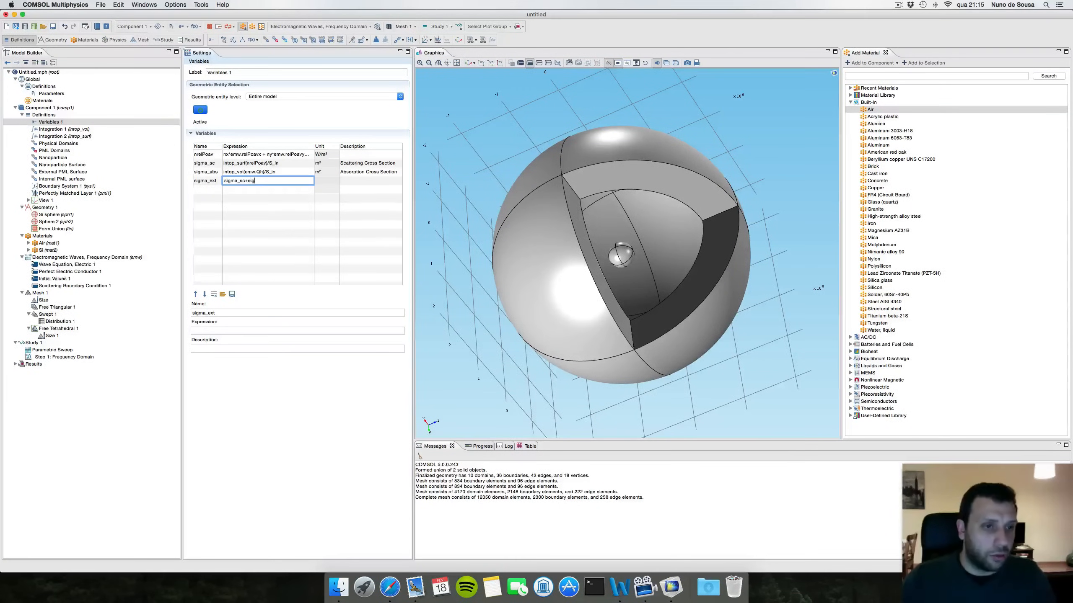
text(ma_abs)
key(Tab)
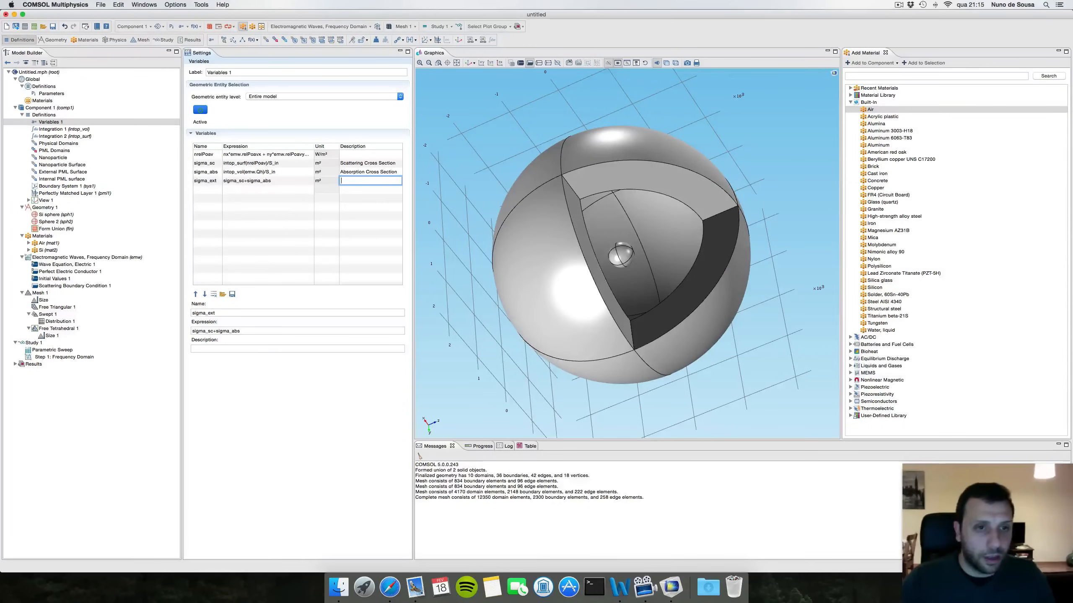
text(Extinti)
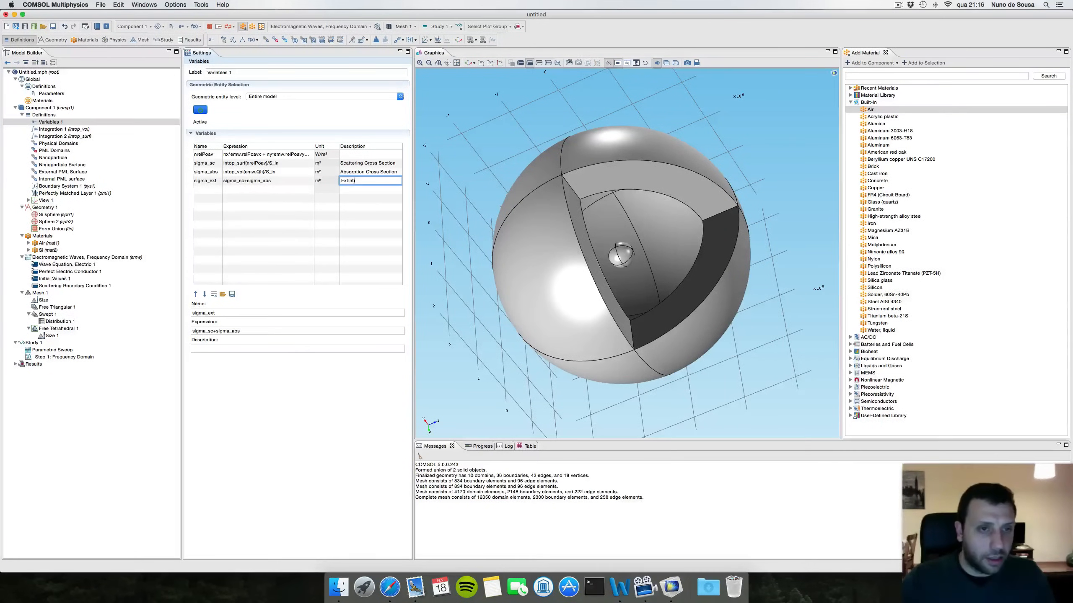
text(on Cross Se)
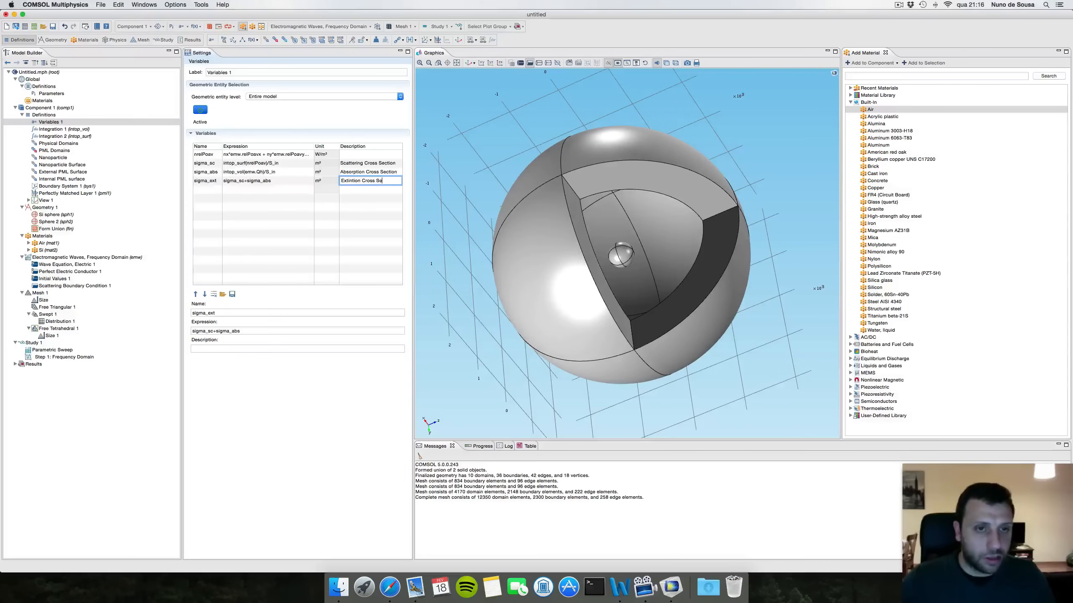
text(ction)
key(Tab)
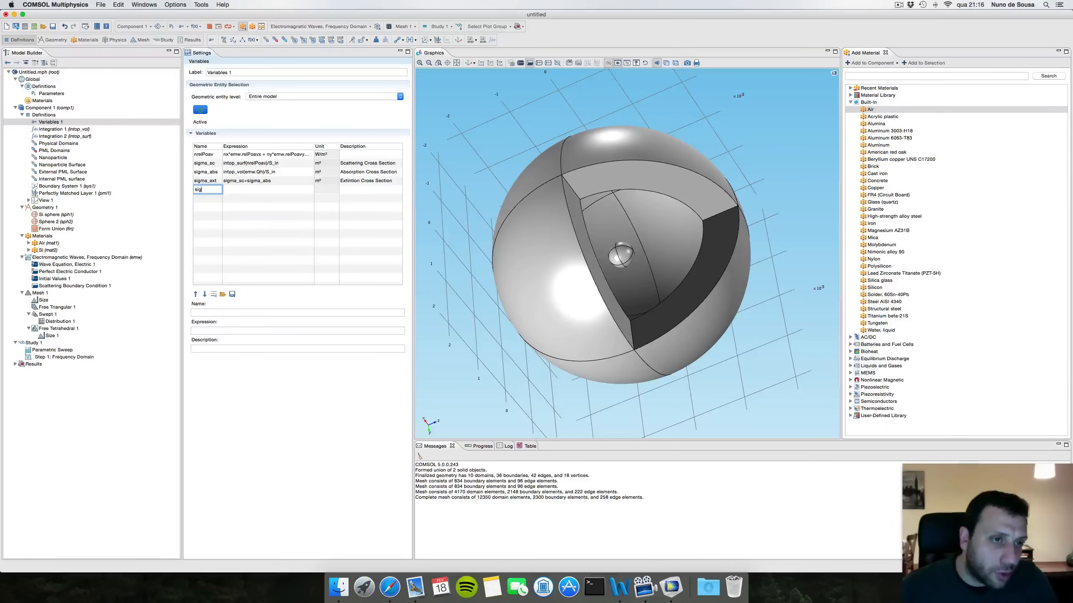
- Add a fifth variable named nsigma_sc below sigma_ext
key(BackSpace)
key(BackSpace)
key(BackSpace)
text(si)
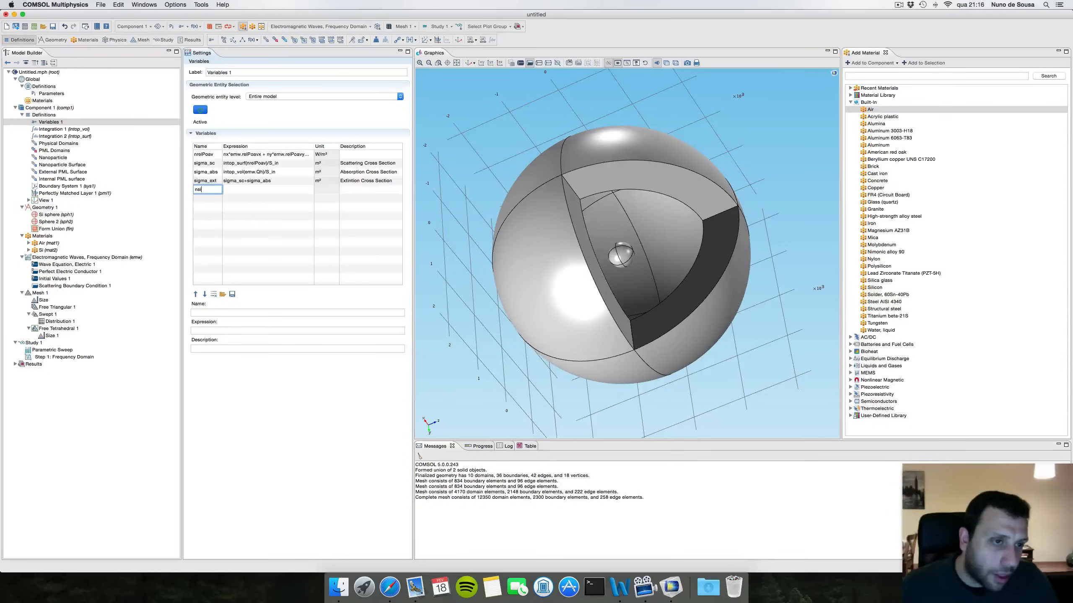
text(gma_sc)
key(Tab)
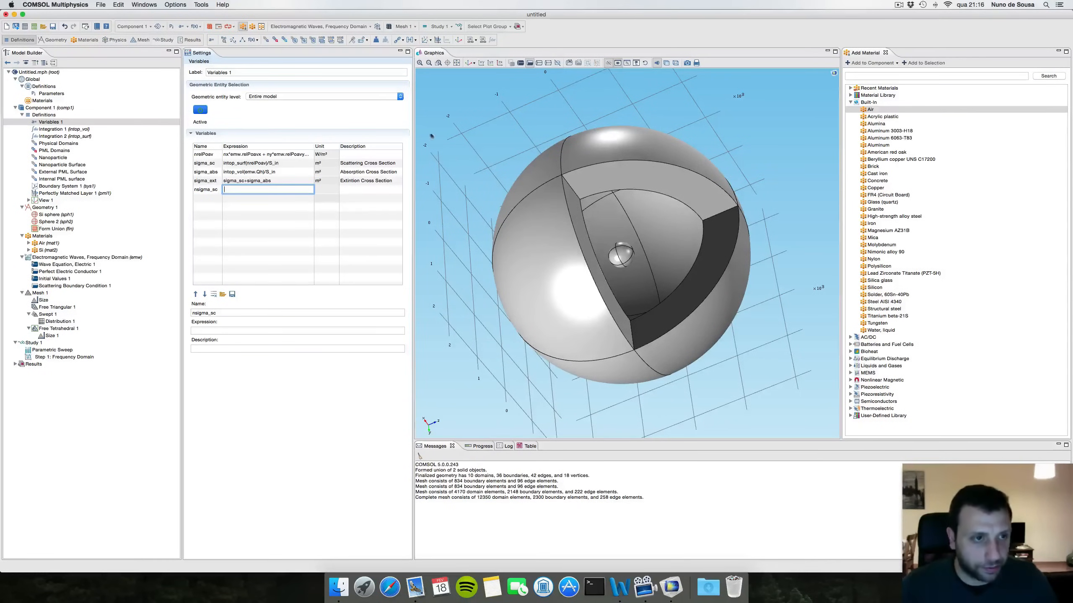
- Copy the expression of sigma_sc, intop_surf(nrelPoav)/S_in, into the expression of nsigma_sc
click(278, 164)
click(278, 164)
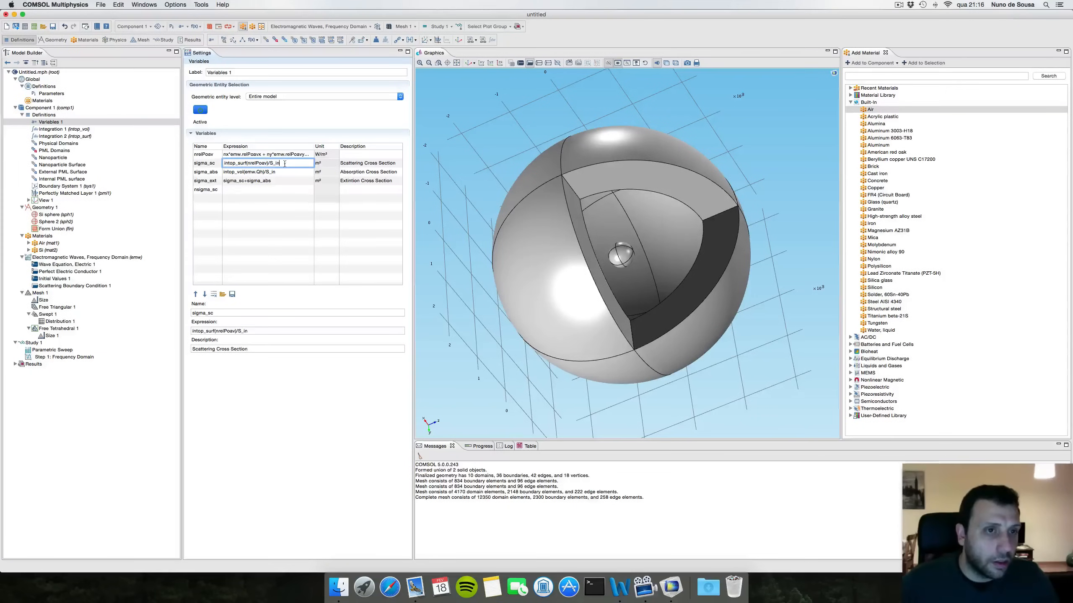
drag(280, 163, 225, 163)
key(super+c)
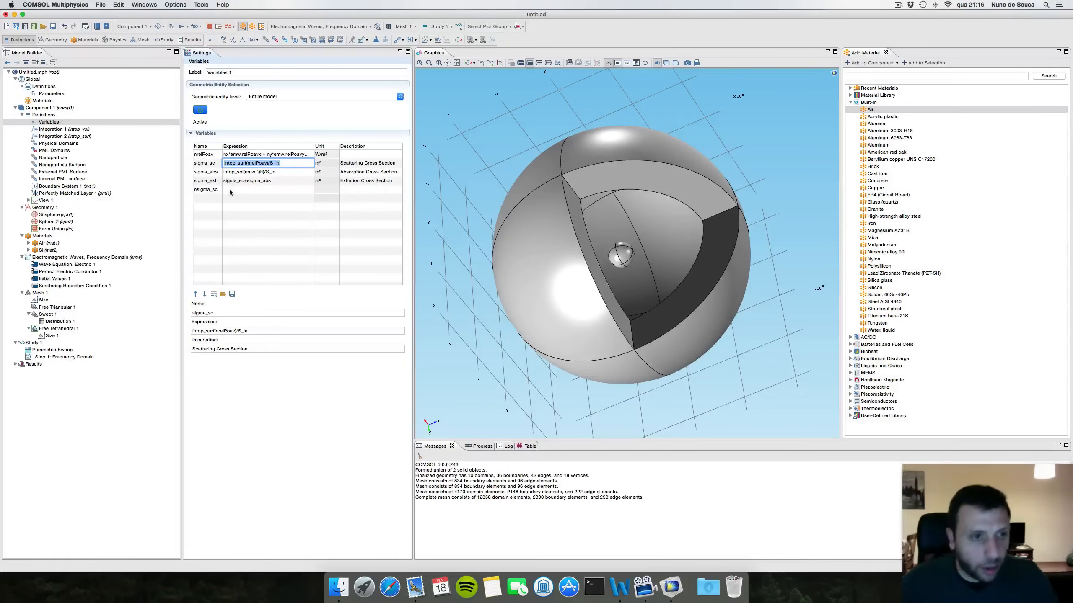
click(244, 190)
key(super+v)
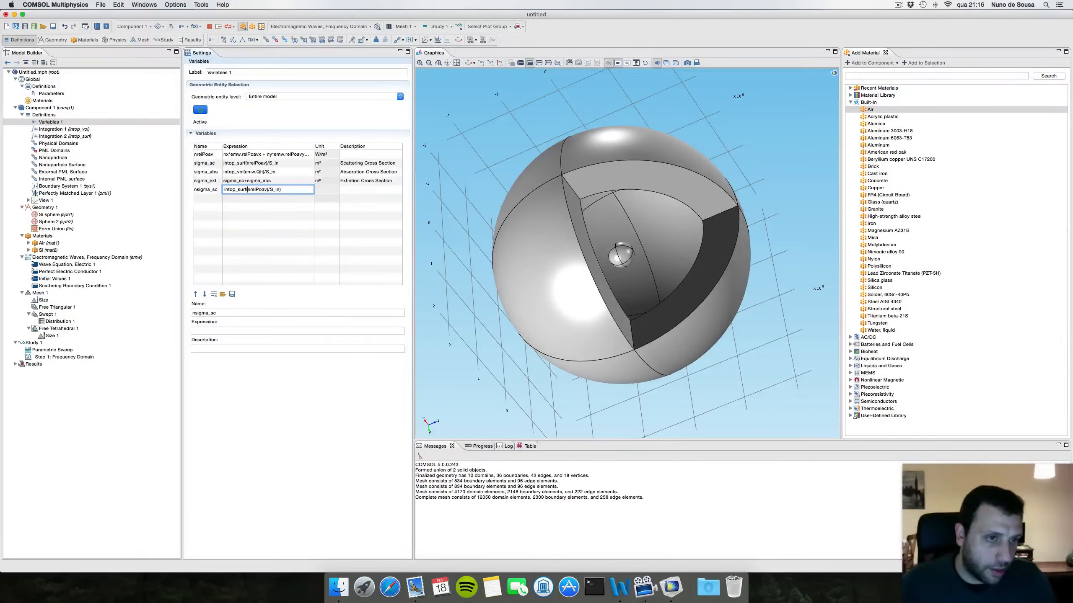
- Enclose the nsigma_sc expression in parentheses and divide it by sigma_geom, giving (intop_surf(nrelPoav)/S_in)/sigma_geom
click(224, 189)
text(()
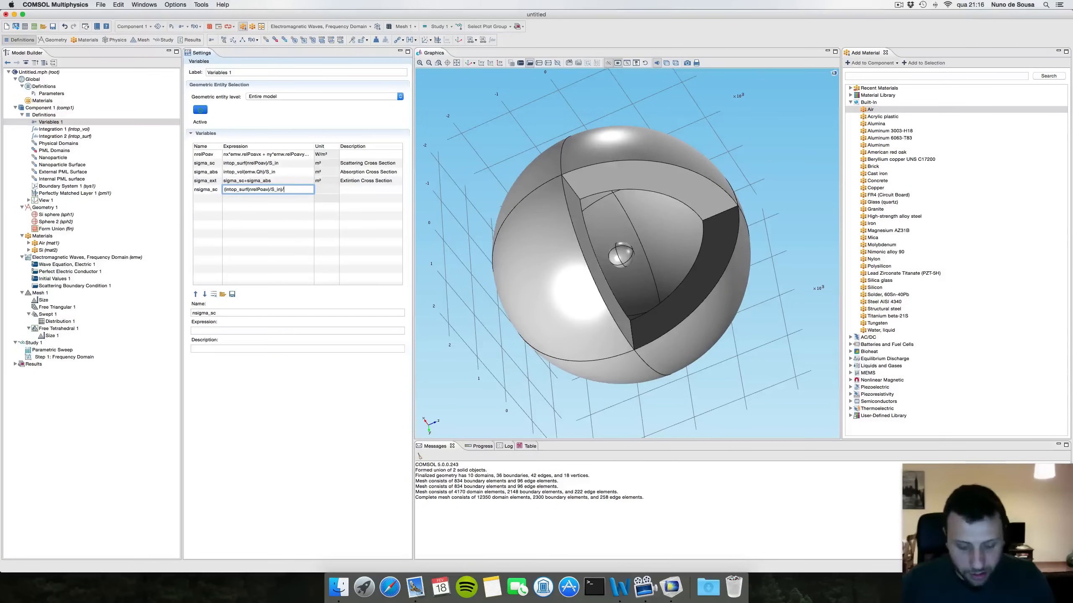
text()/sigma_geom)
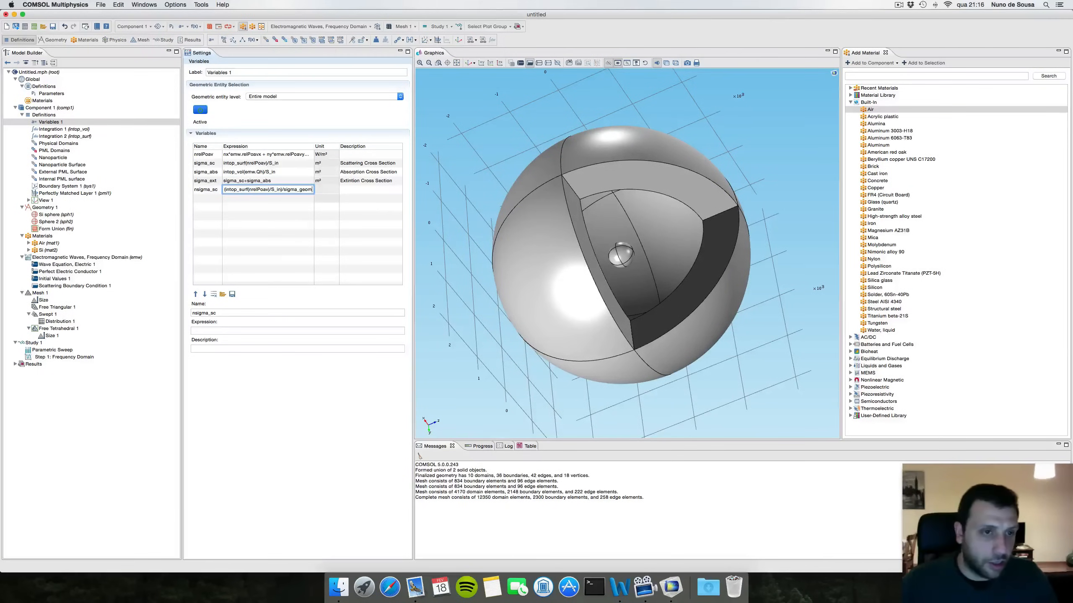
key(Tab)
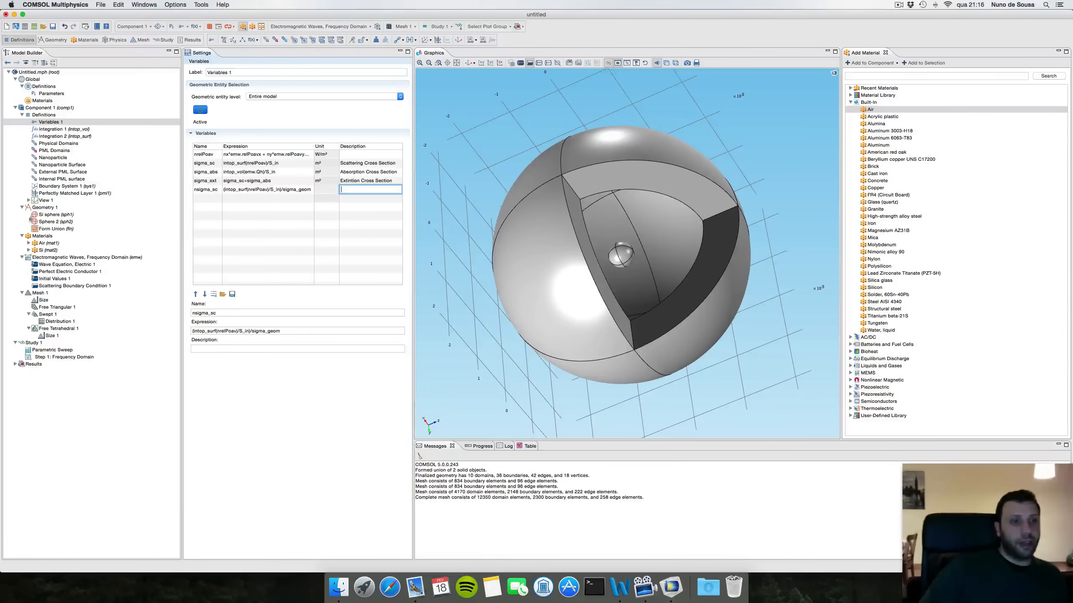
click(29, 344)
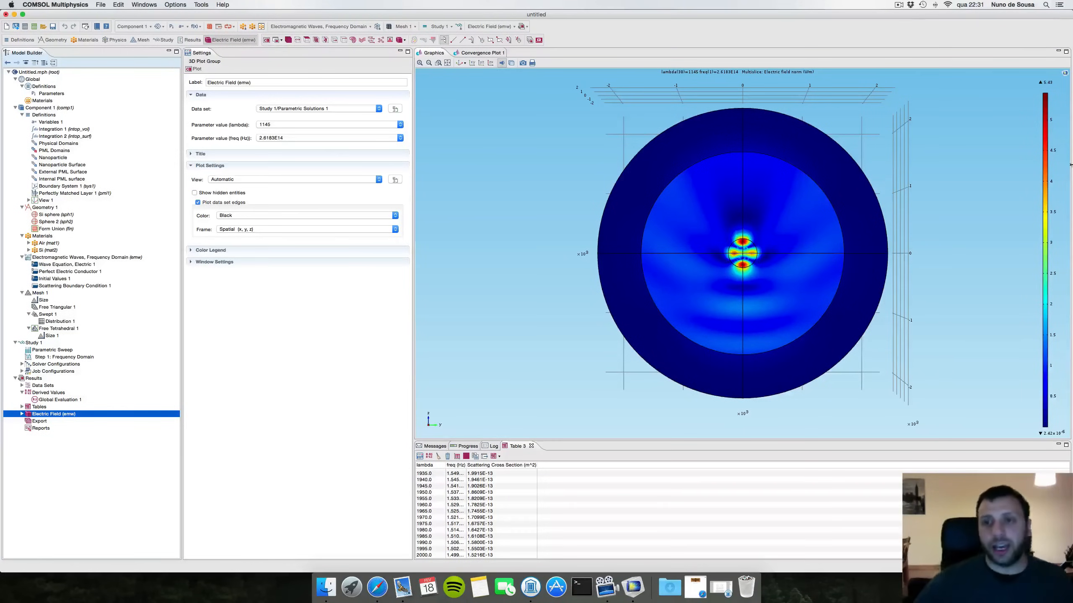
- Set the lambda parameter value of the Electric Field (emw) plot group to 1640
drag(786, 242, 791, 199)
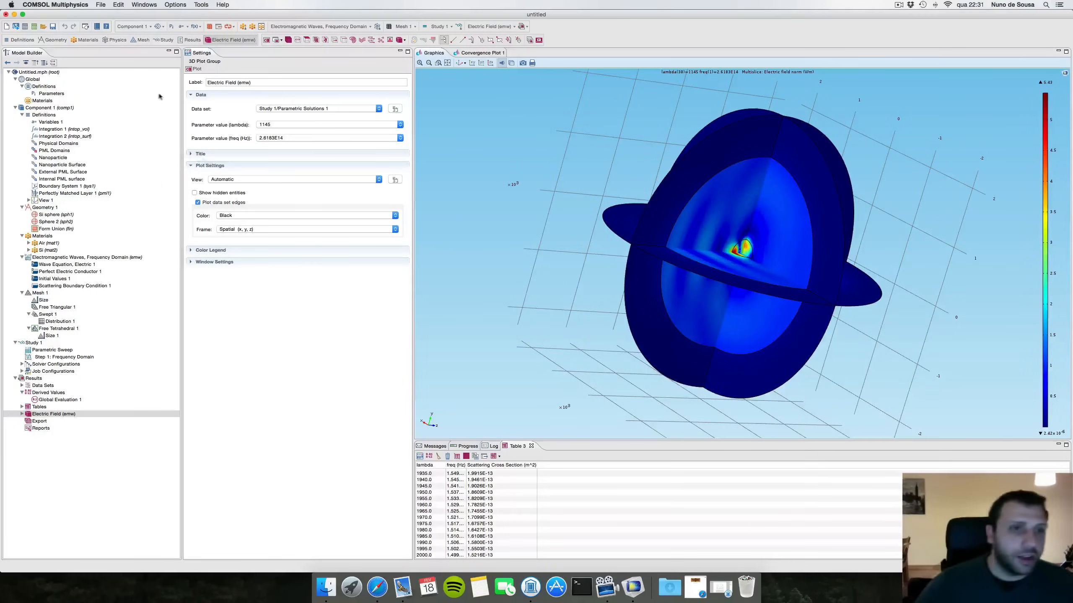
click(314, 125)
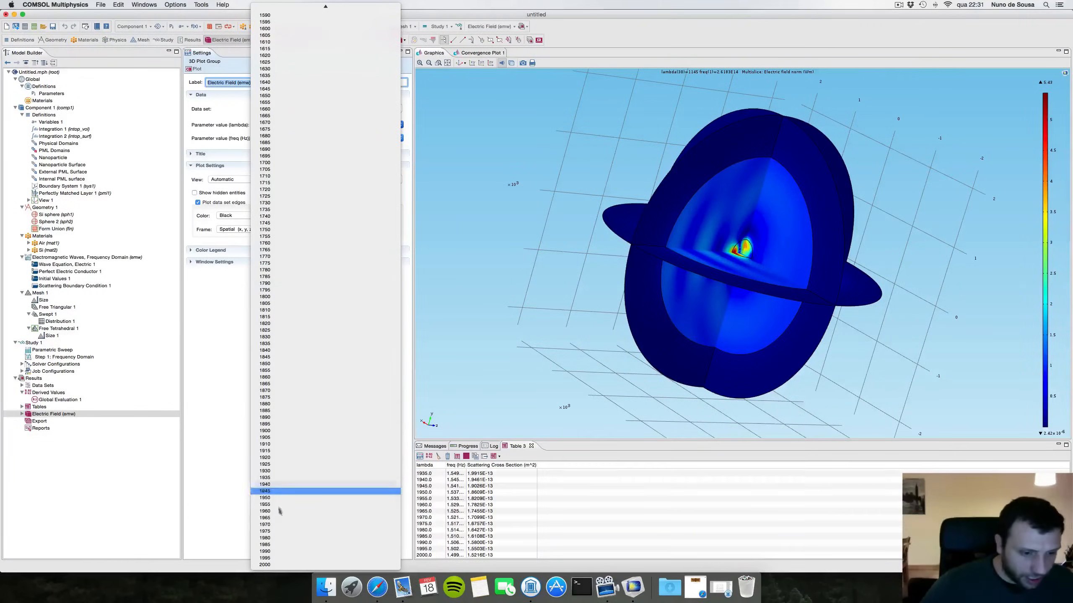
scroll(278, 510, down, 10)
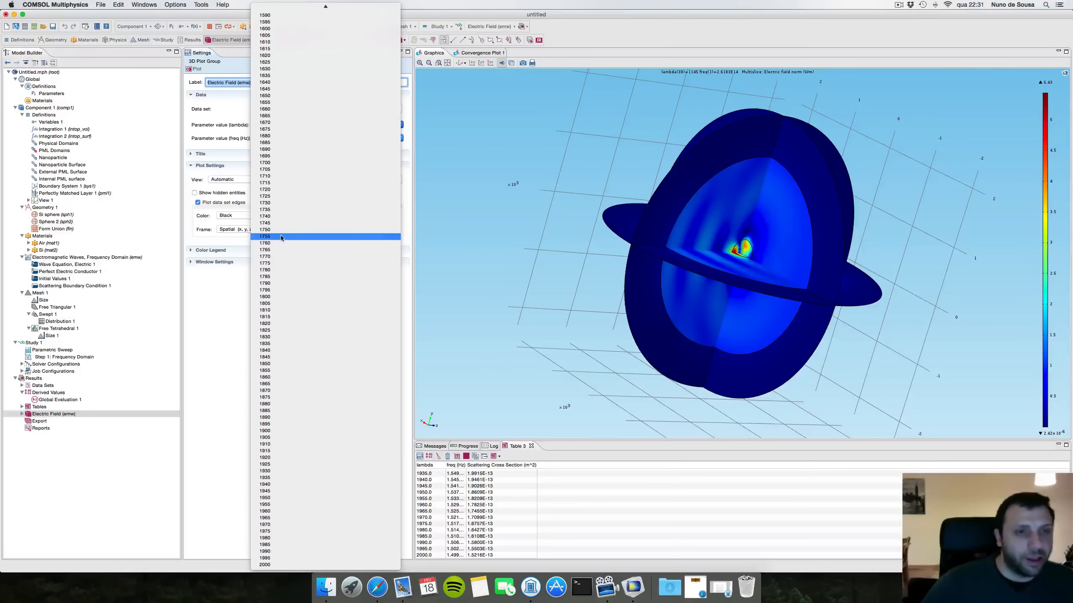
scroll(291, 208, up, 3)
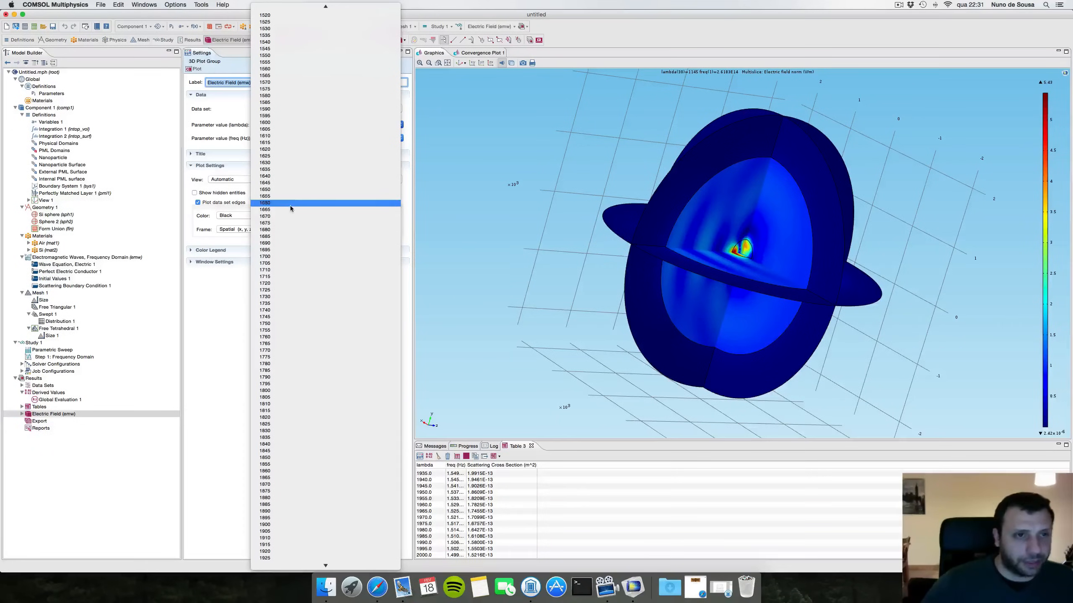
click(279, 178)
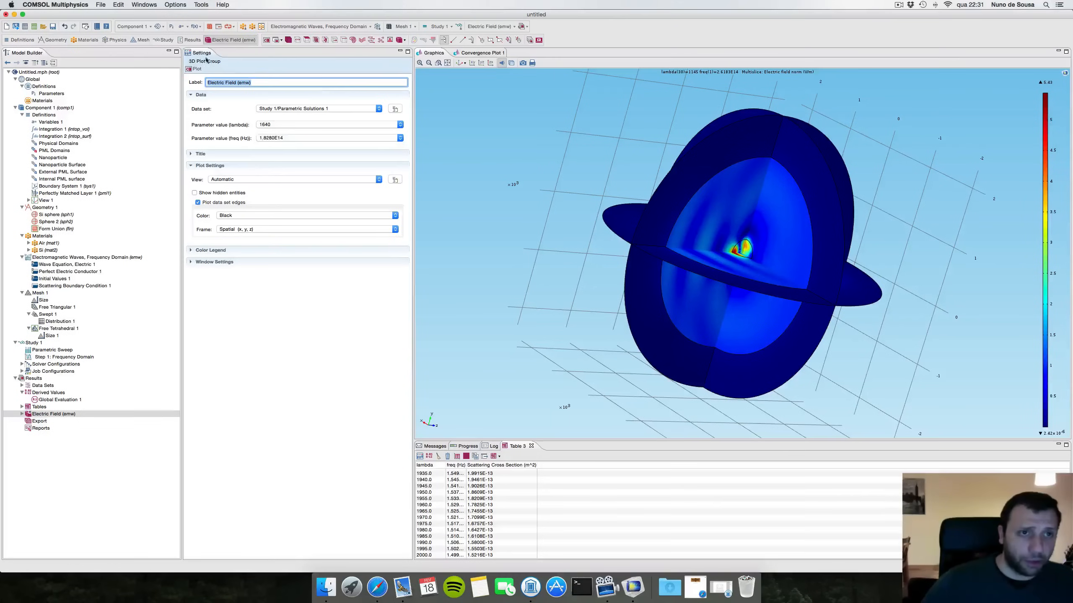
- Examine the electric field plot at lambda 1640 in the YZ plane view and the ZX plane view
click(524, 114)
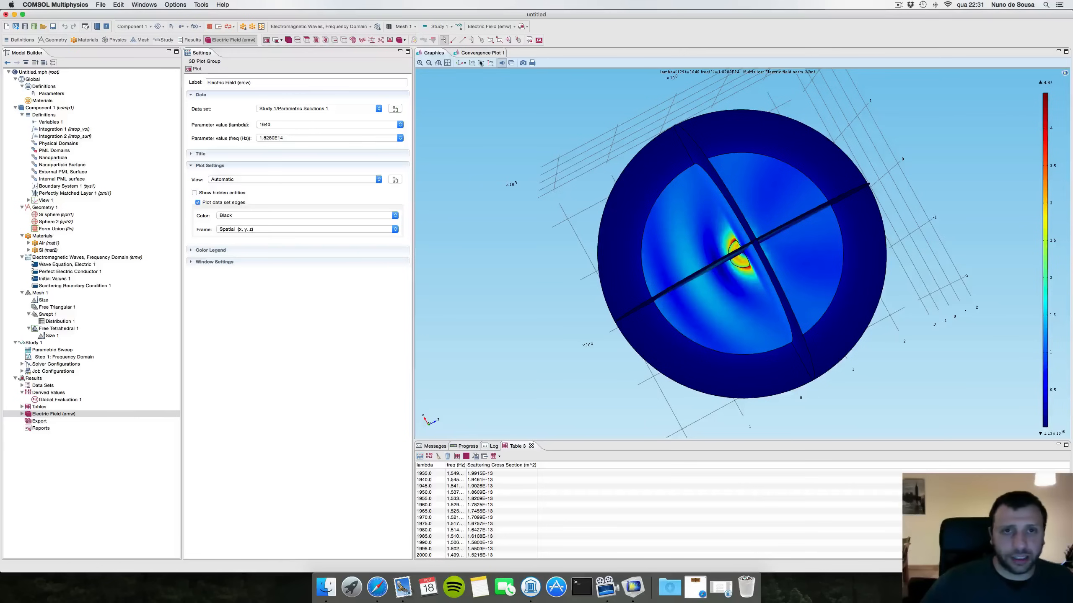
click(480, 62)
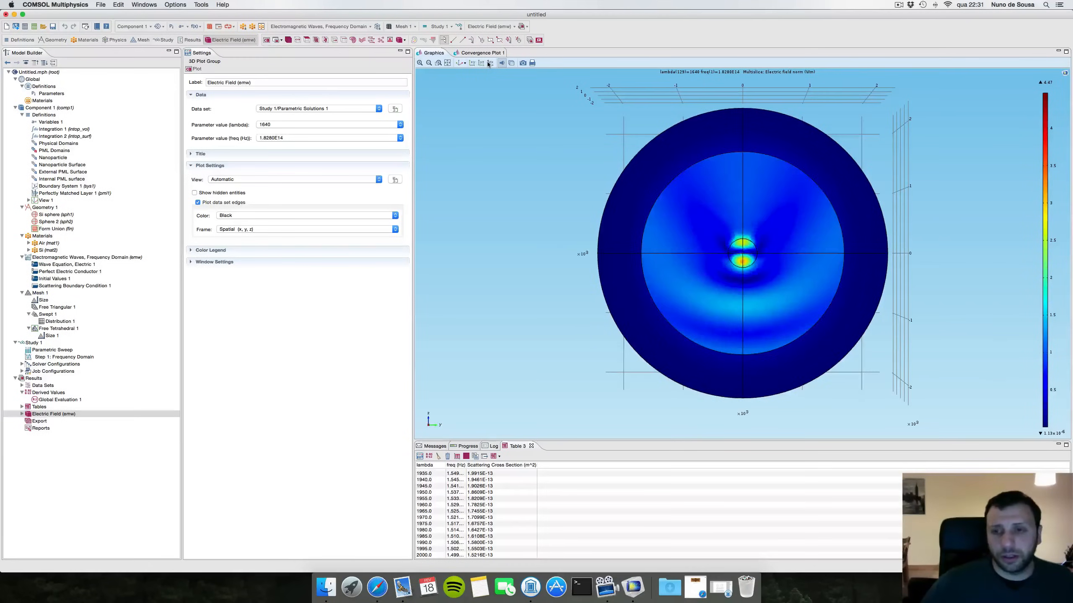
click(490, 63)
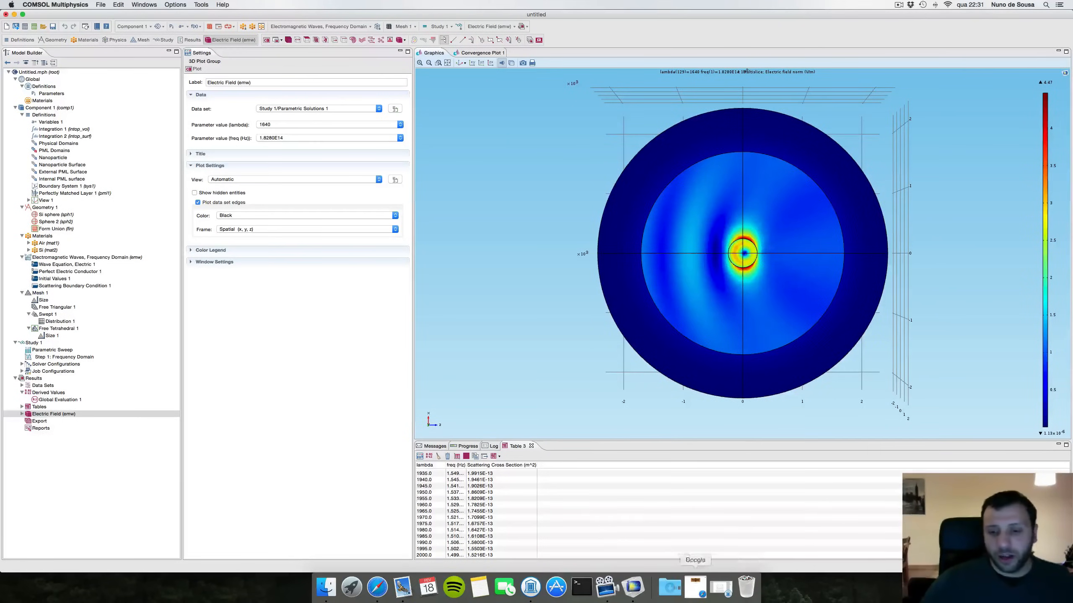
- Switch to Papers and examine Fig. 3, scattering cross-section versus wavelength, in "Strong magnetic response of submicron Silicon particles in the infrared"
click(720, 588)
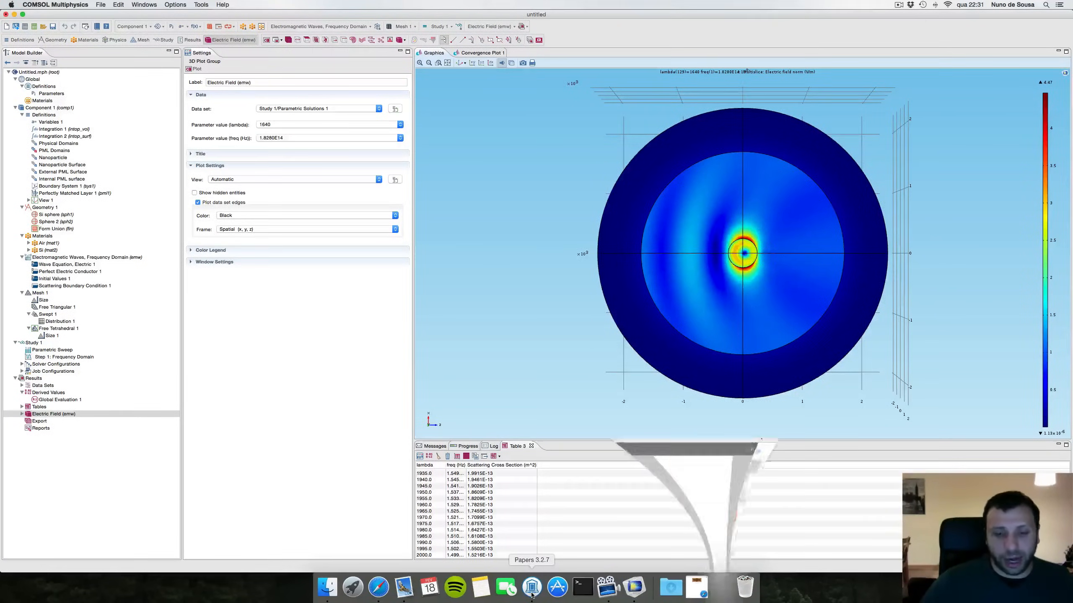
scroll(366, 278, up, 20)
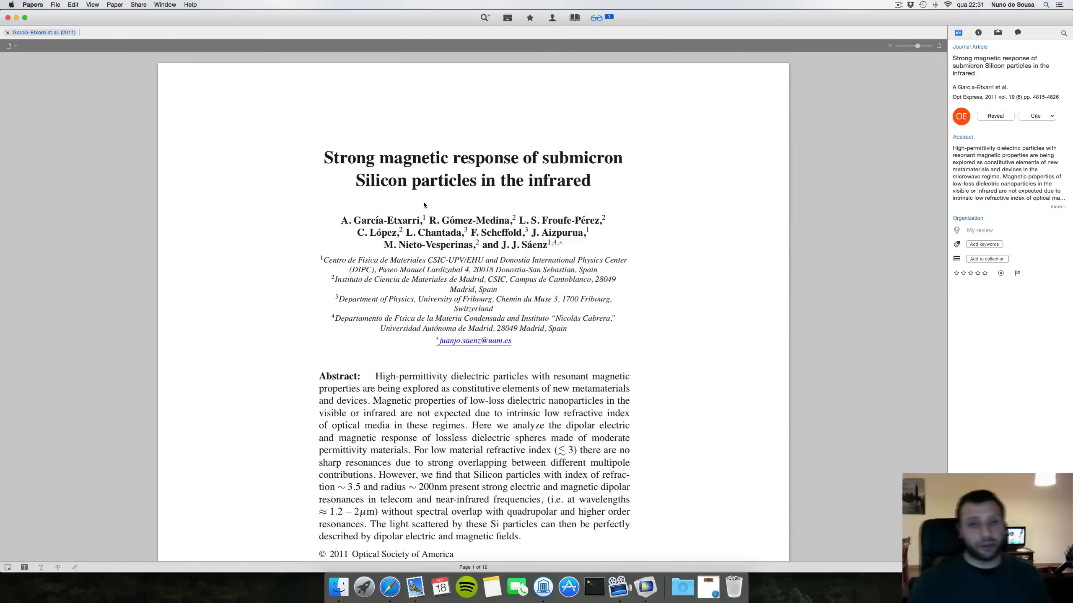
scroll(423, 205, down, 3)
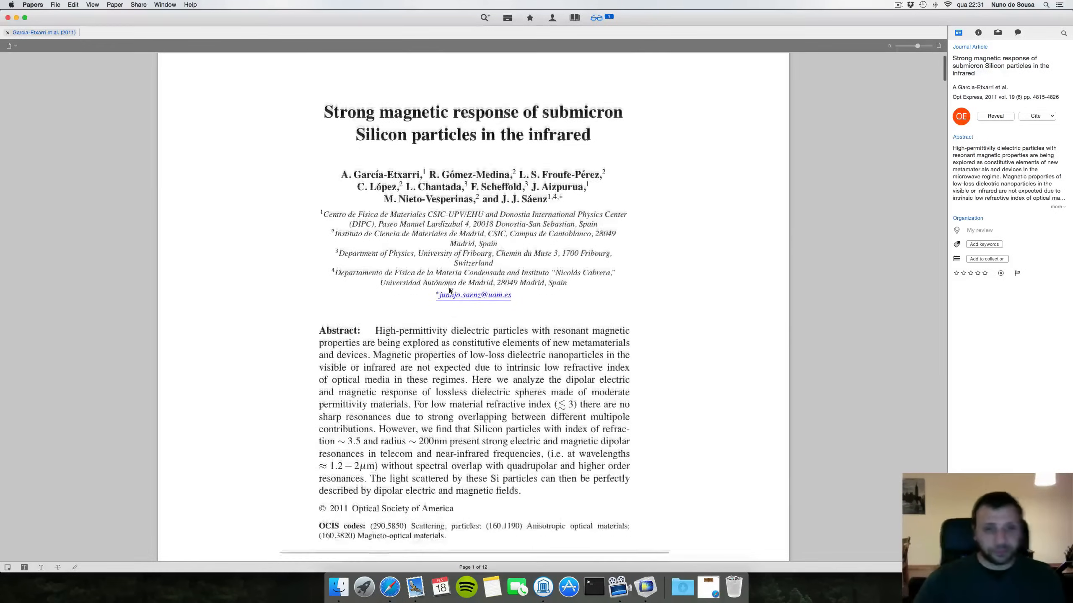
scroll(443, 290, down, 4)
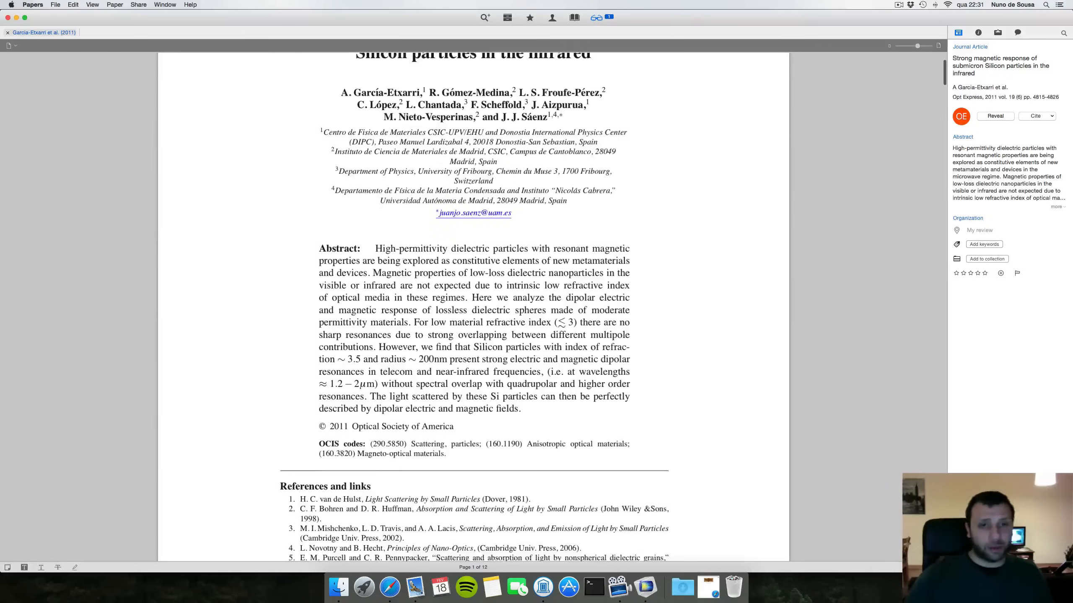
scroll(312, 326, down, 4)
scroll(311, 325, down, 5)
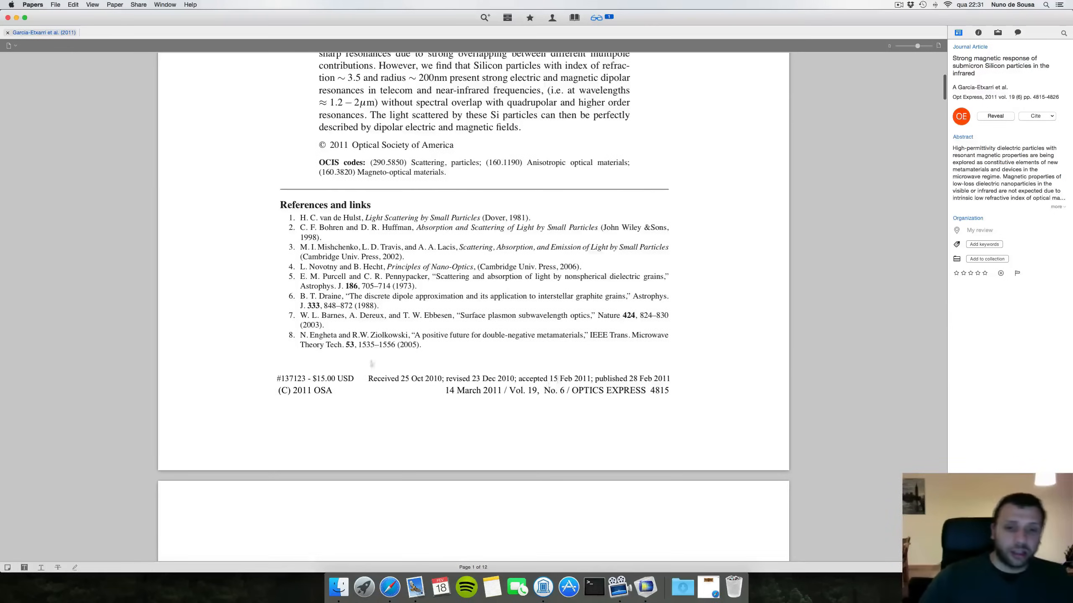
scroll(448, 317, down, 20)
scroll(447, 317, down, 20)
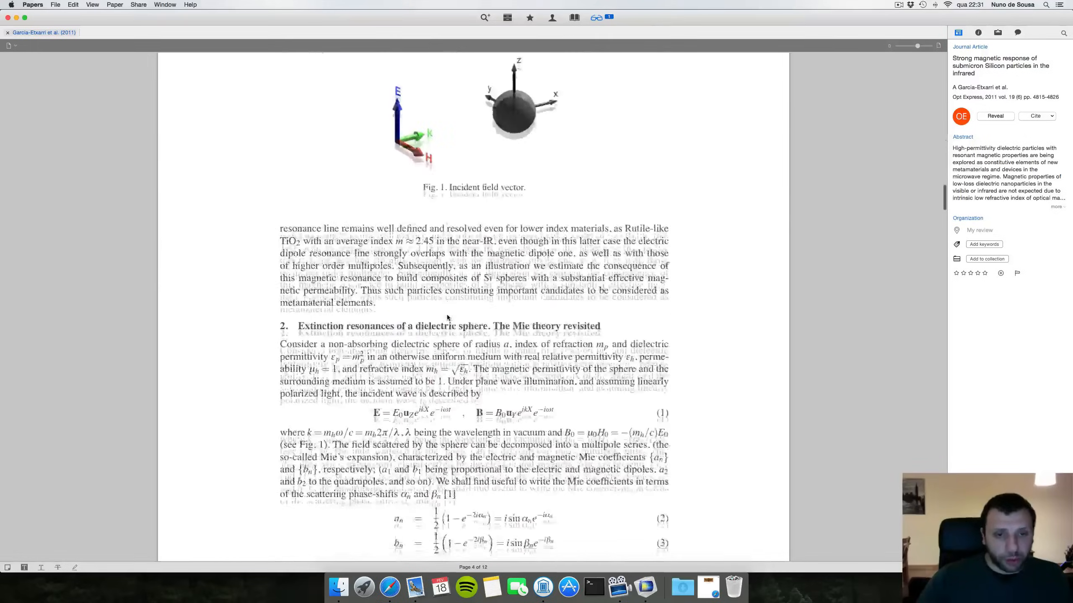
scroll(444, 316, up, 5)
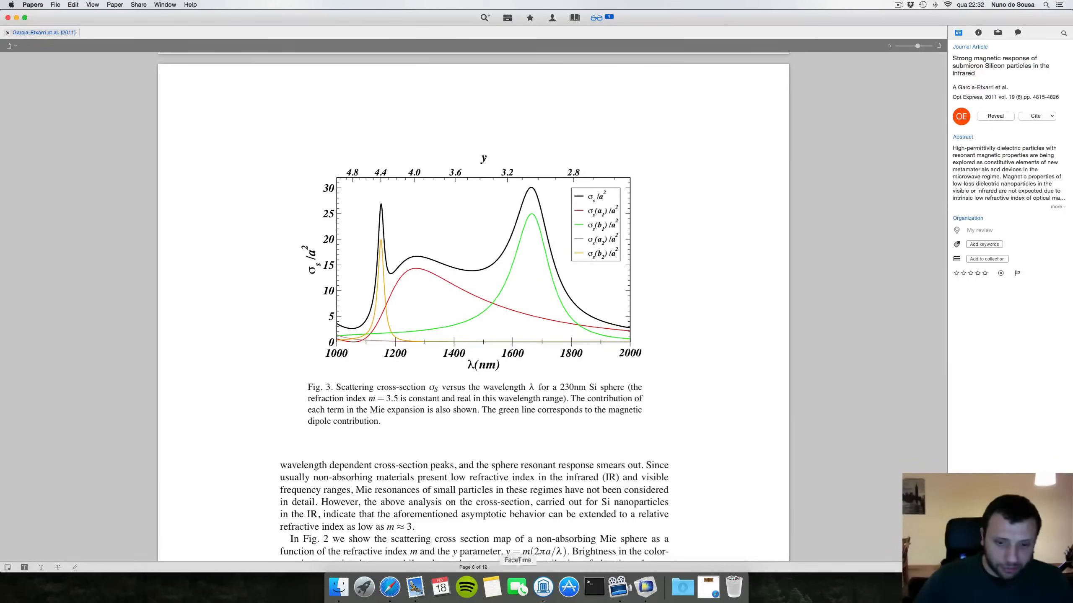
- Switch back to COMSOL Multiphysics, set the Electric Field (emw) lambda parameter value to 1150, and show the plot in the YZ plane view
key(super+Tab)
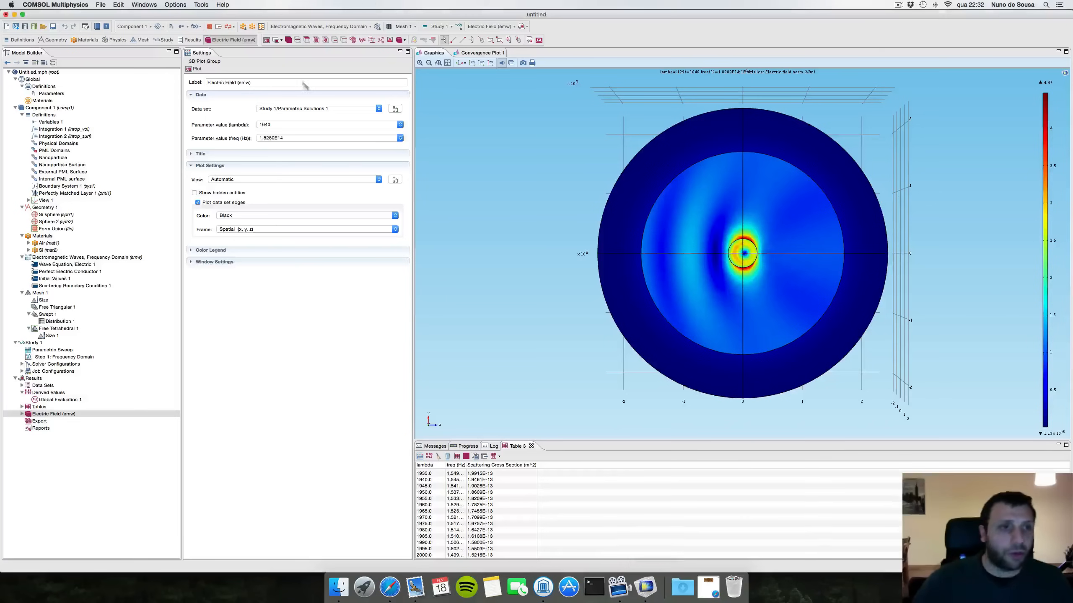
click(291, 125)
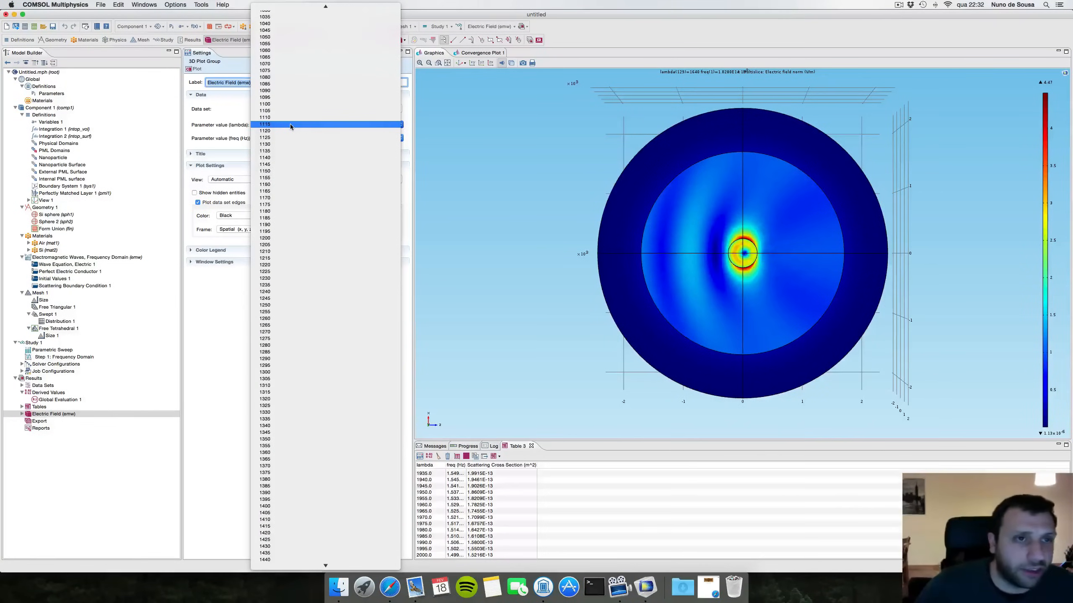
click(279, 173)
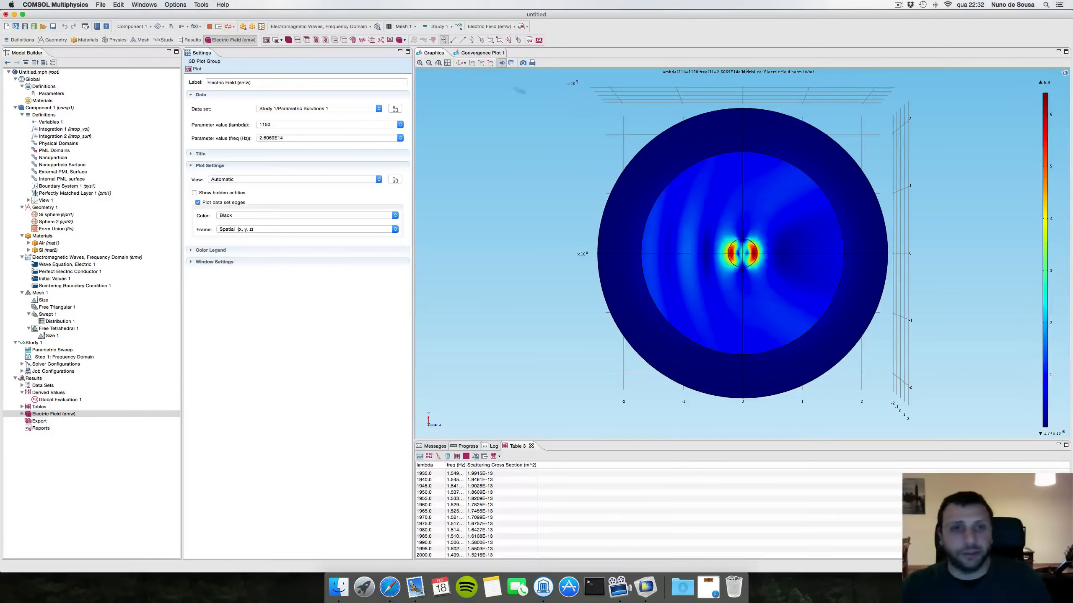
click(472, 63)
click(481, 63)
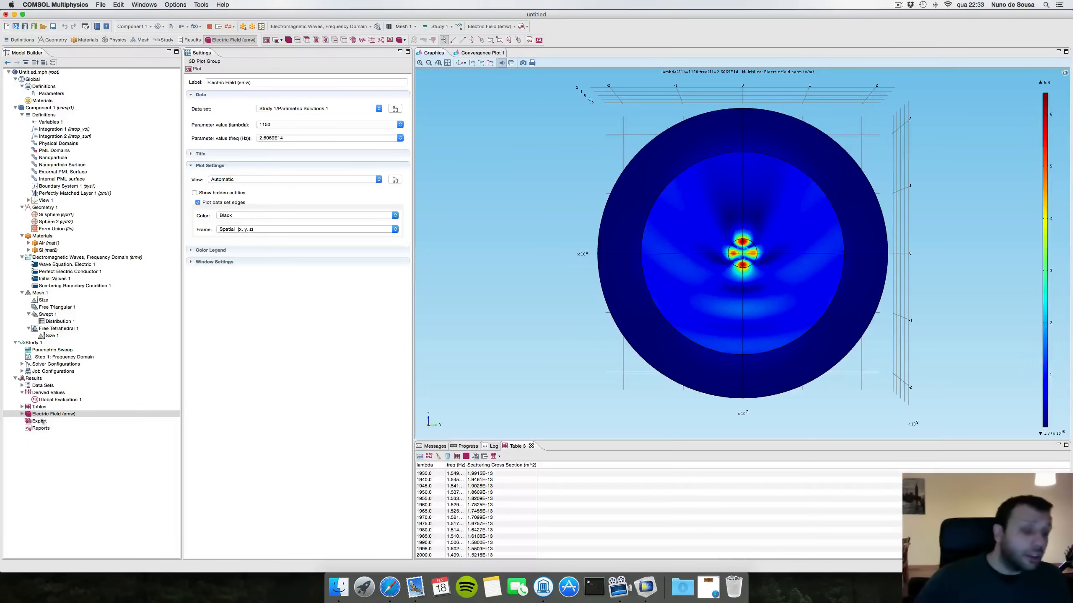
- Keep Study 1/Parametric Solutions 1 as the Global Evaluation 1 data set and plot the scattering cross section from Table 3 as a table graph
click(39, 380)
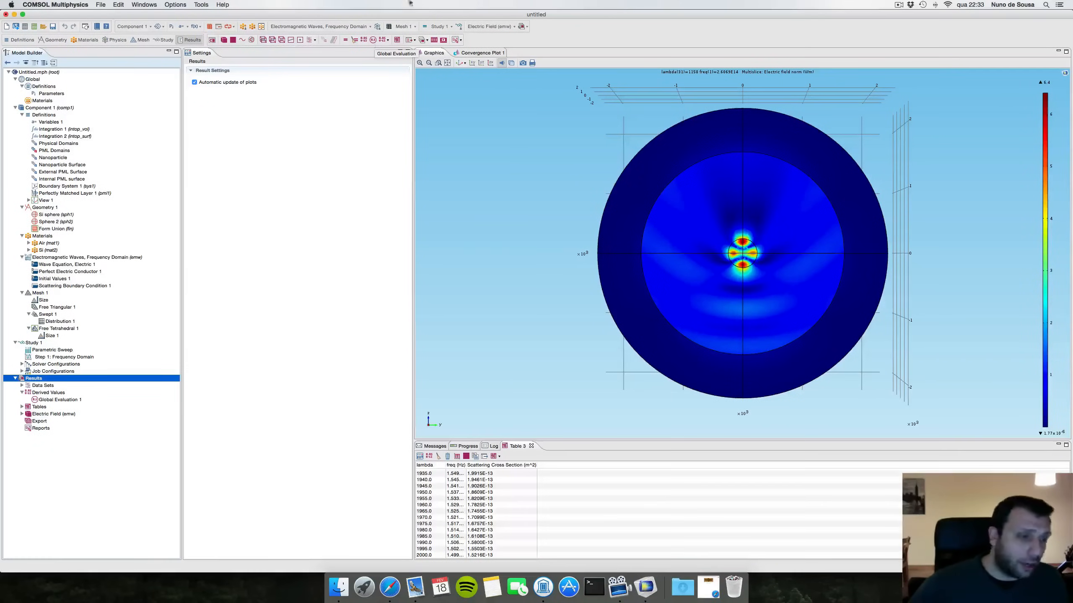
click(58, 400)
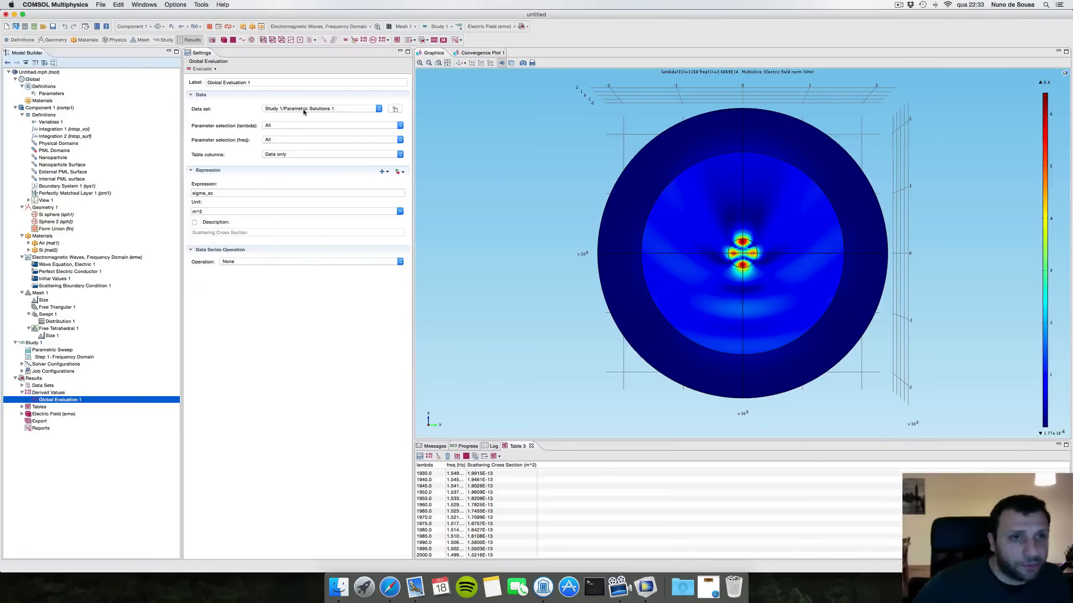
click(271, 110)
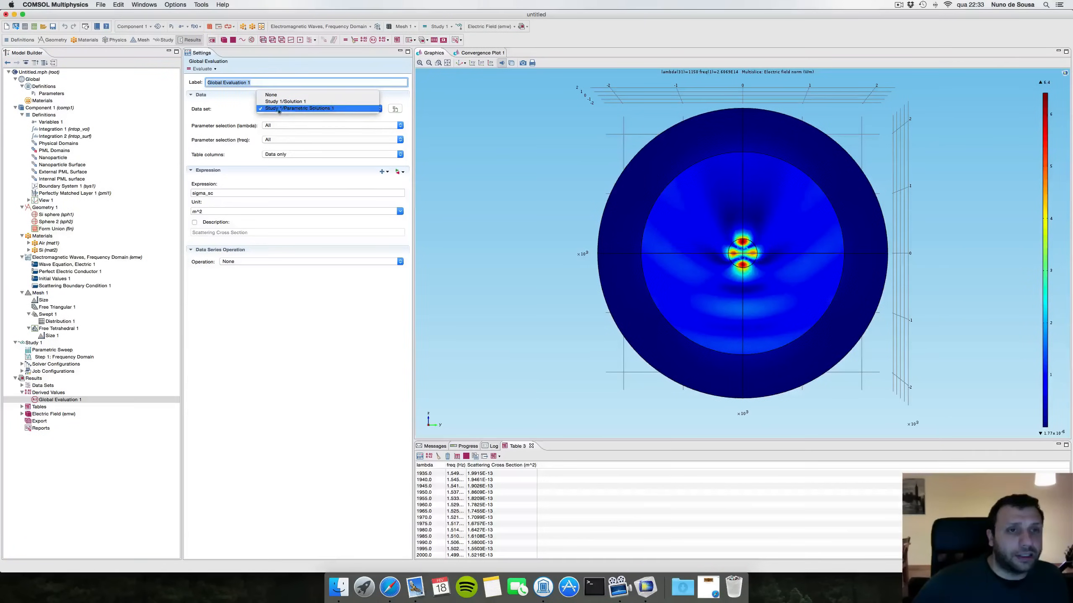
click(372, 110)
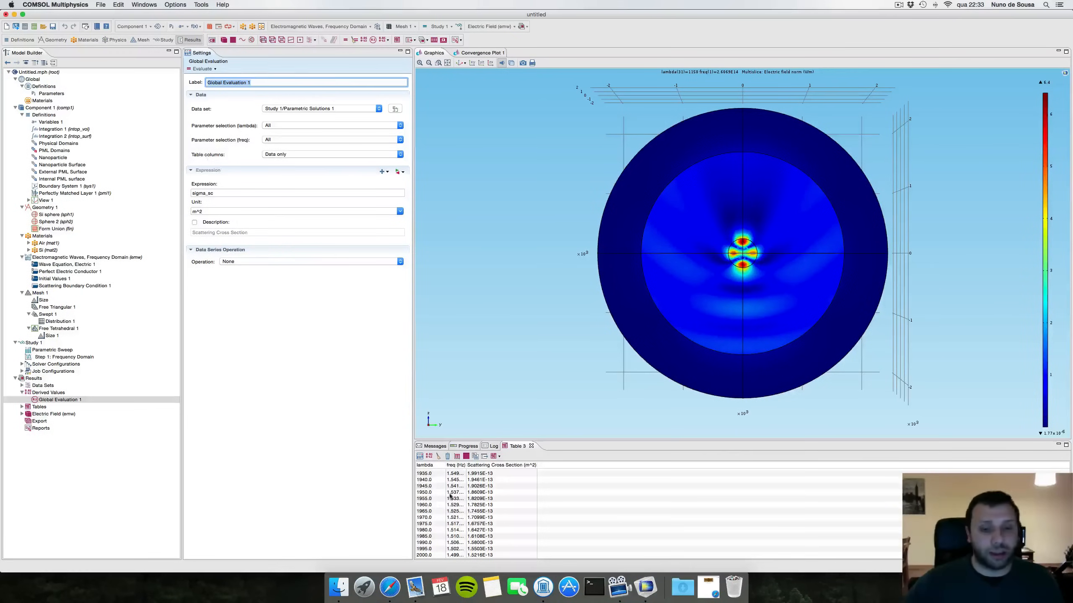
click(458, 456)
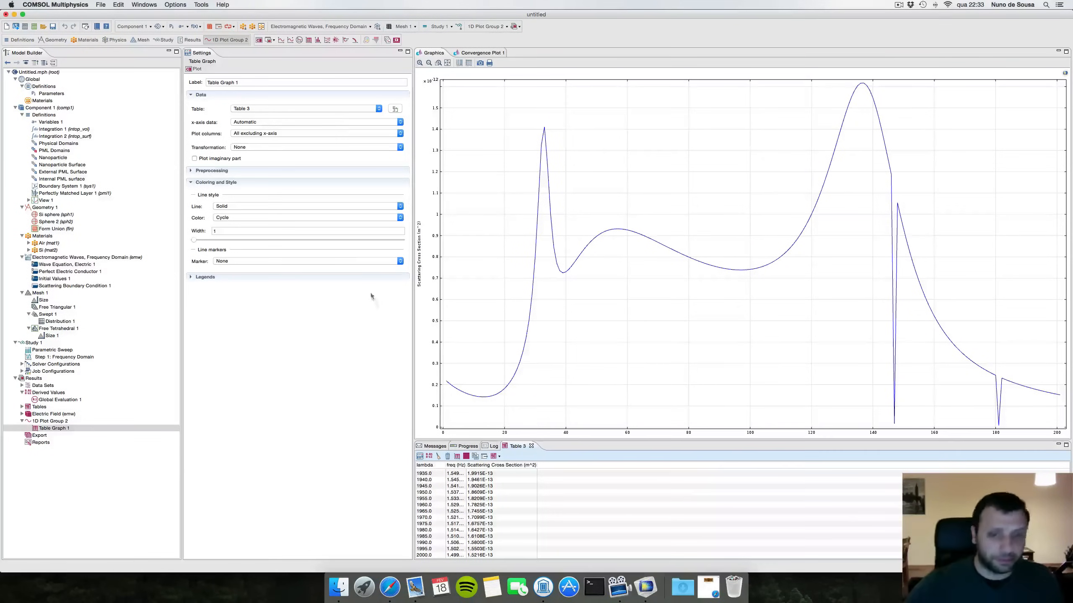
click(899, 4)
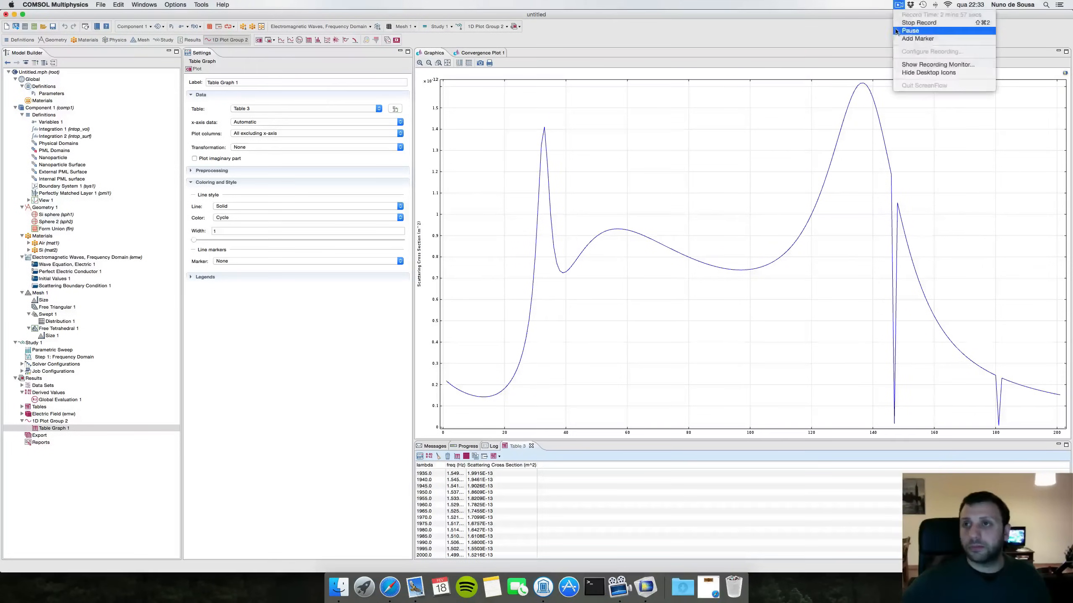